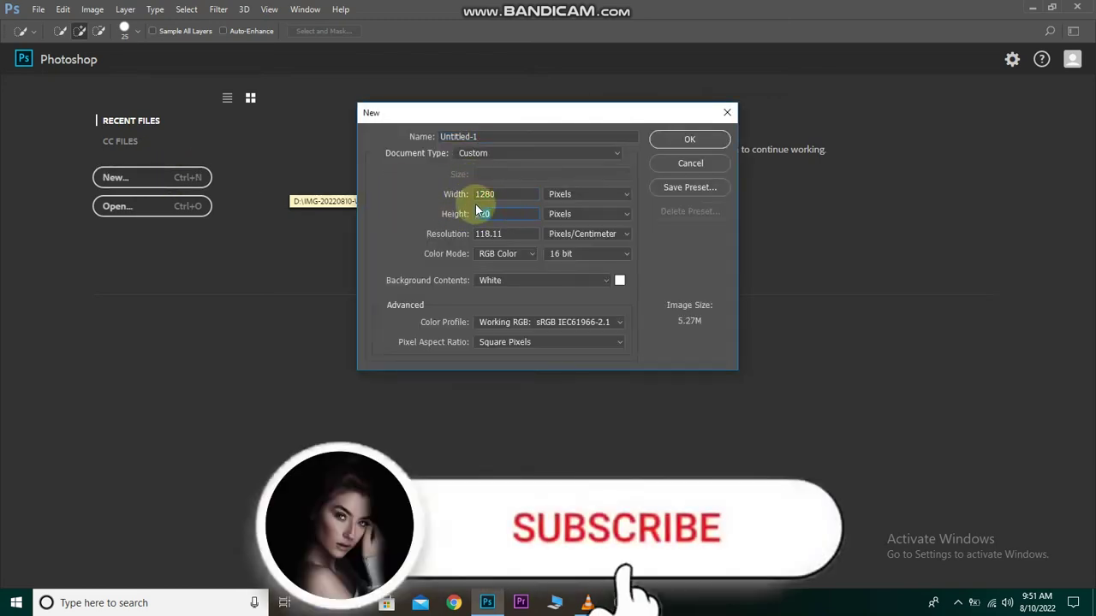
Create a blank 1280-pixel-wide document fitted to the window and choose File > Place Embedded.
left_click(688, 139)
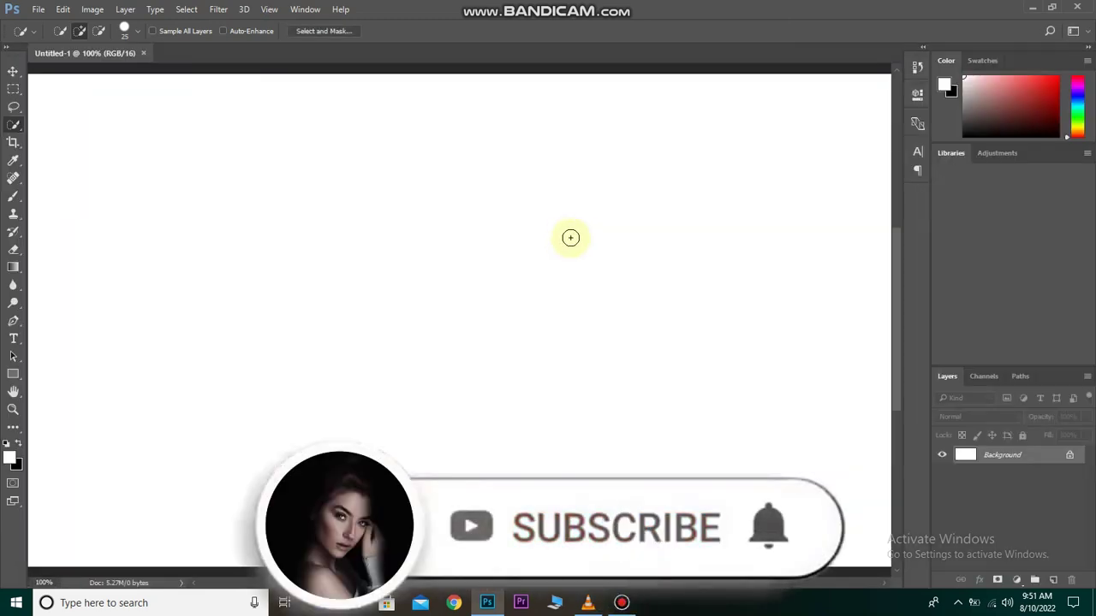
key("v")
key("ctrl+0")
left_click(38, 9)
left_click(140, 246)
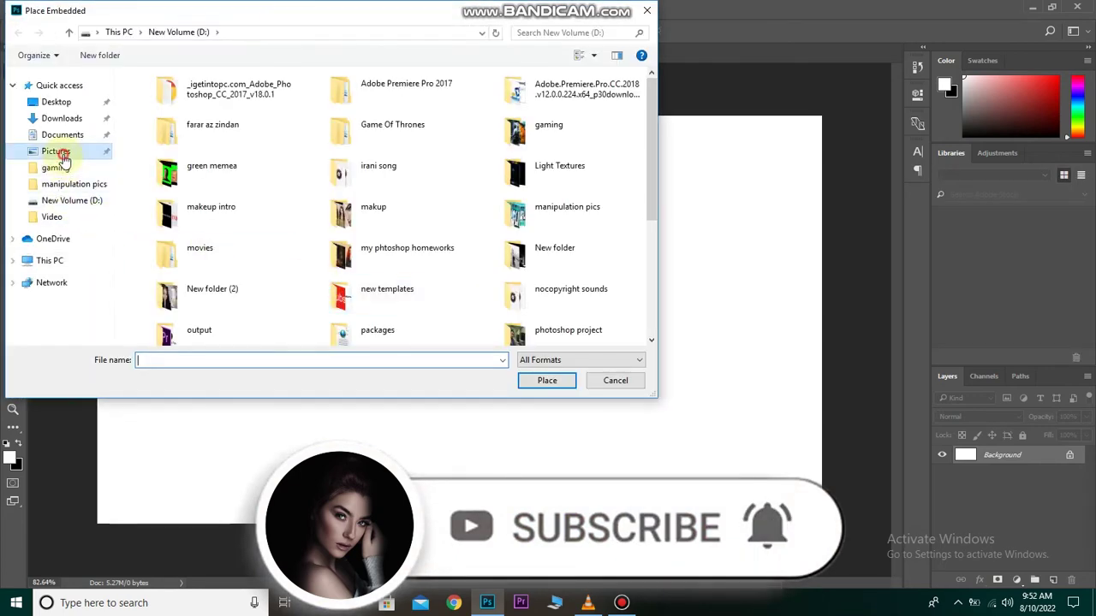
Place the city image 443682 from Pictures, accepting the Camera Raw import.
left_click(55, 151)
double_click(467, 96)
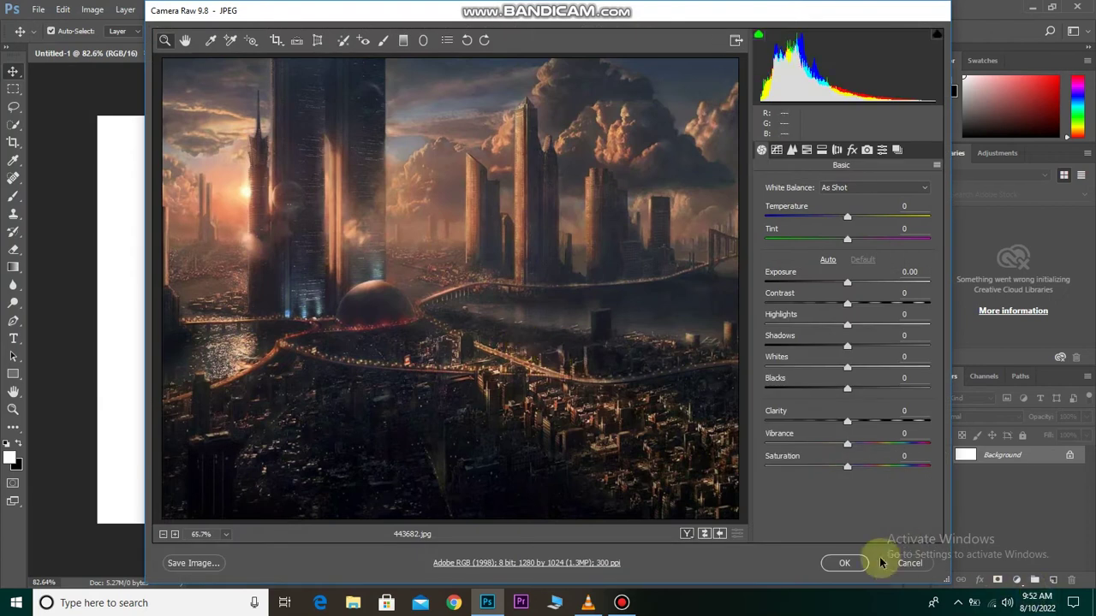
left_click(845, 562)
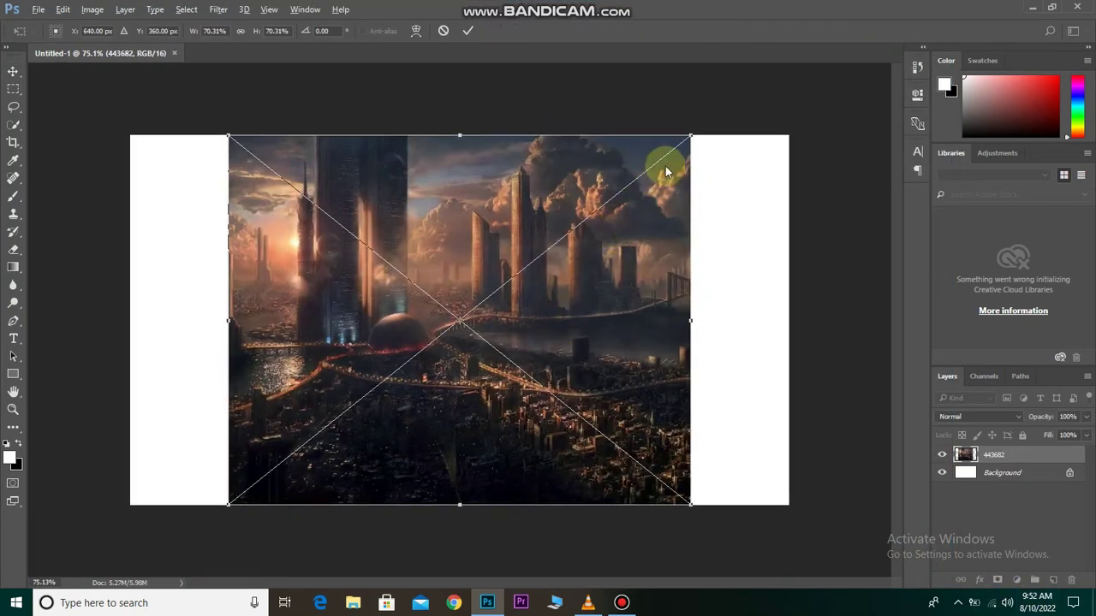
Enlarge the city image past the canvas edges, flip it horizontally, reposition and commit.
left_click_drag(690, 135, 742, 93)
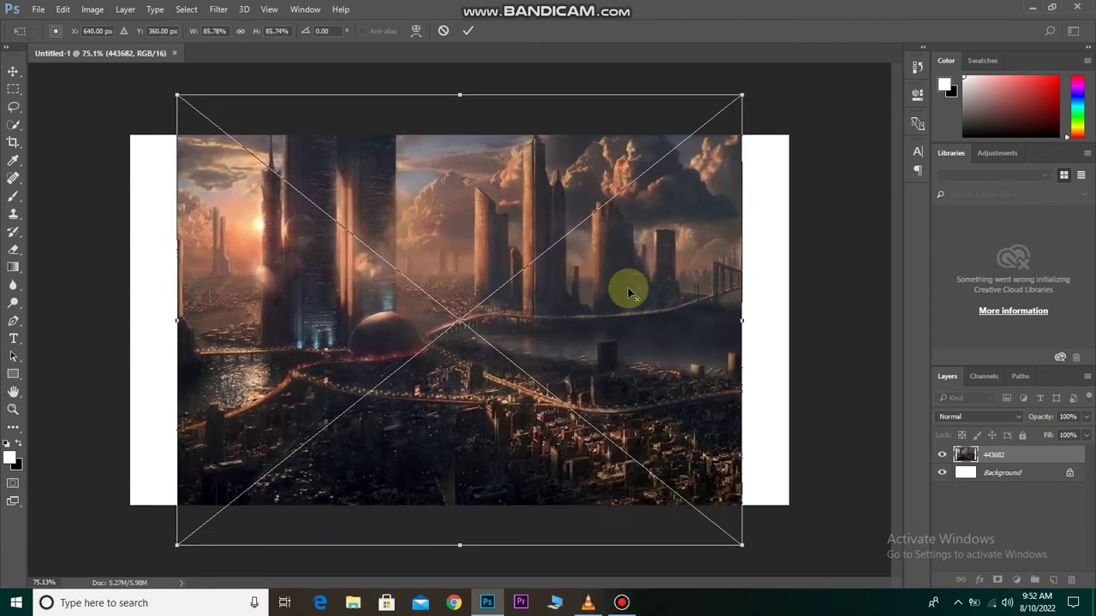
key("ctrl+minus")
left_click_drag(667, 152, 758, 110)
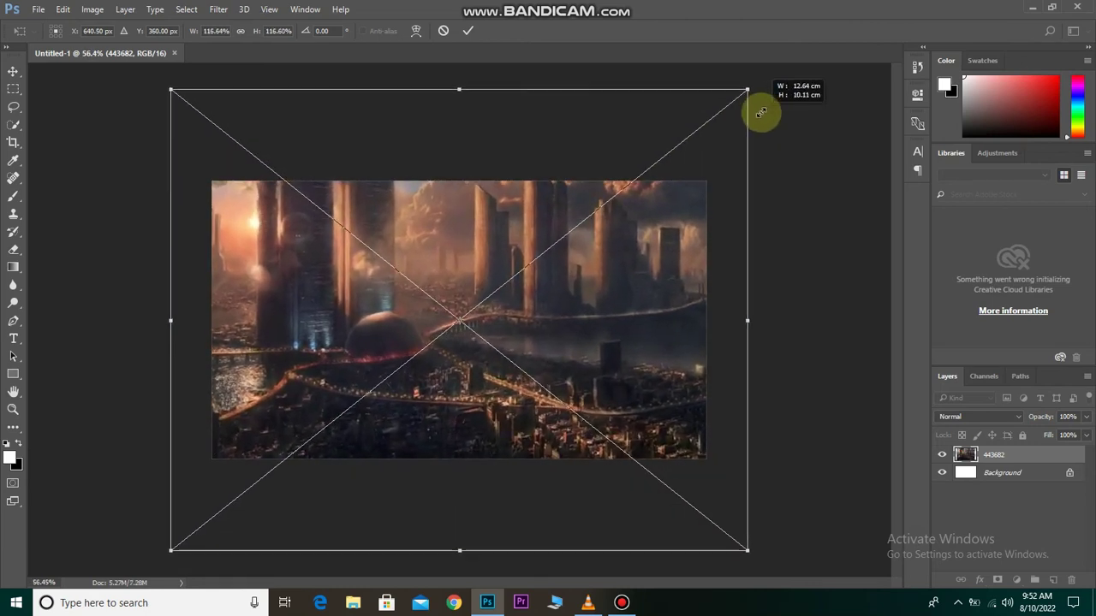
mouse_move(641, 299)
left_mouse_down()
mouse_move(644, 327)
mouse_move(523, 257)
left_mouse_up()
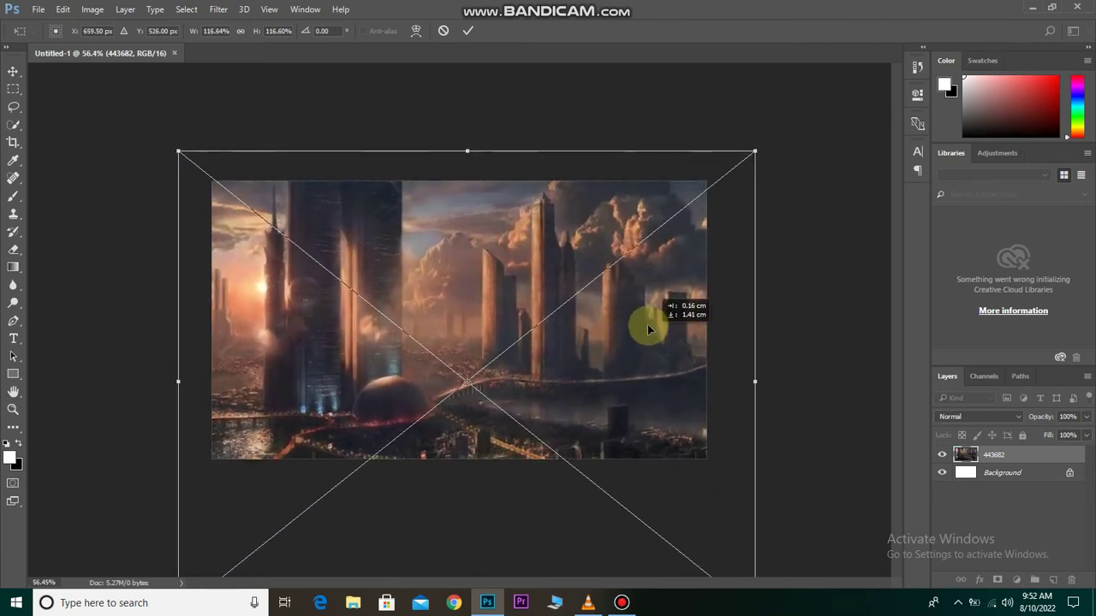
right_click(520, 257)
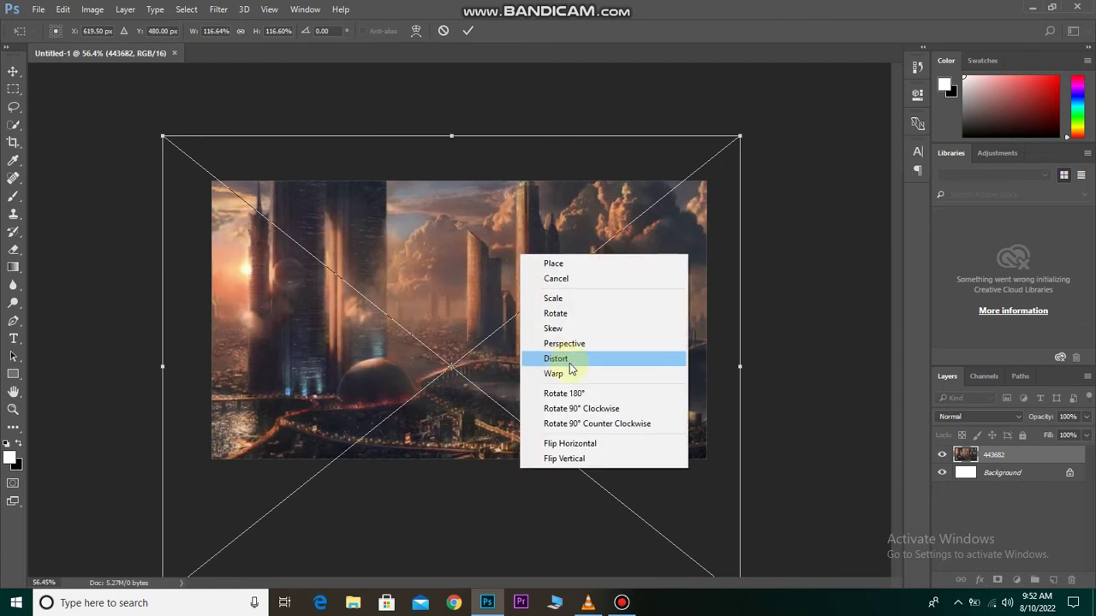
left_click(589, 445)
mouse_move(540, 334)
left_mouse_down()
mouse_move(495, 315)
mouse_move(515, 319)
left_mouse_up()
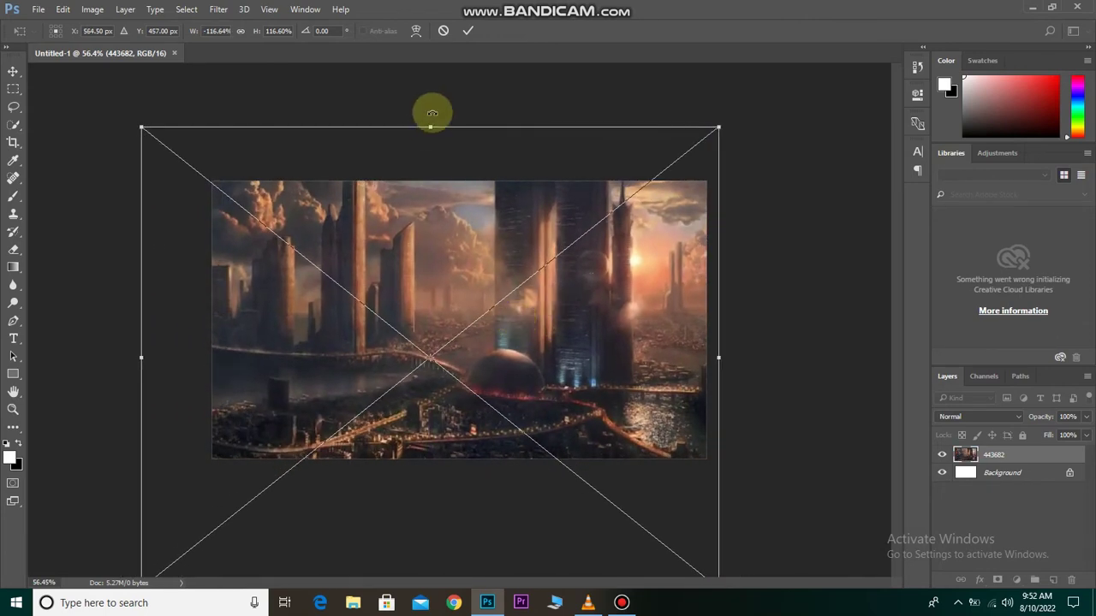
left_click(467, 31)
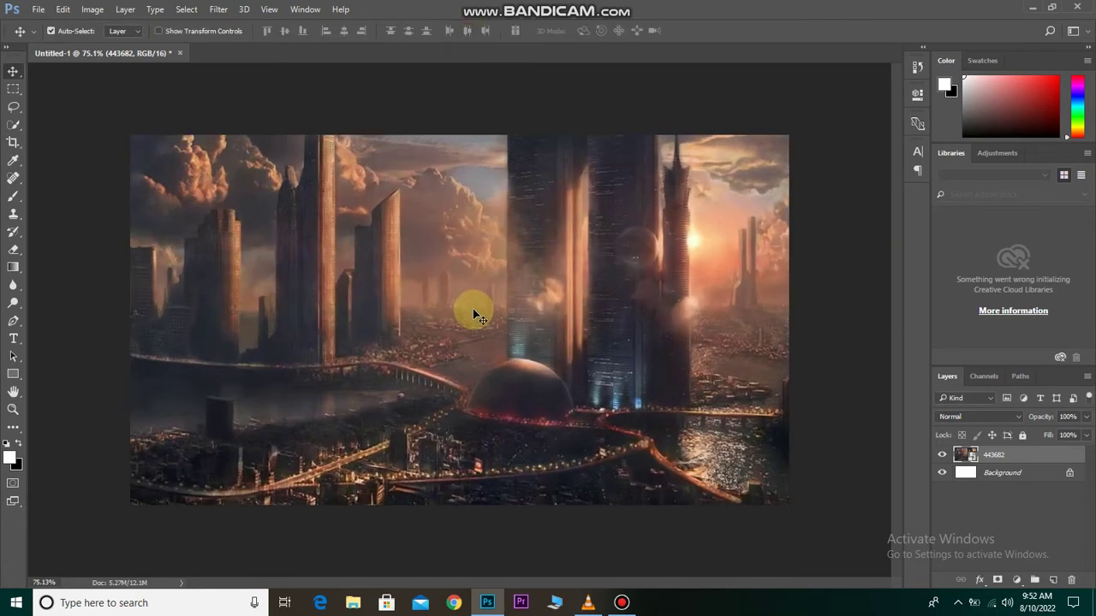
Add a colorized Hue/Saturation layer with Hue 35, Saturation 70, Lightness about -22.
left_click(1017, 579)
left_click(980, 417)
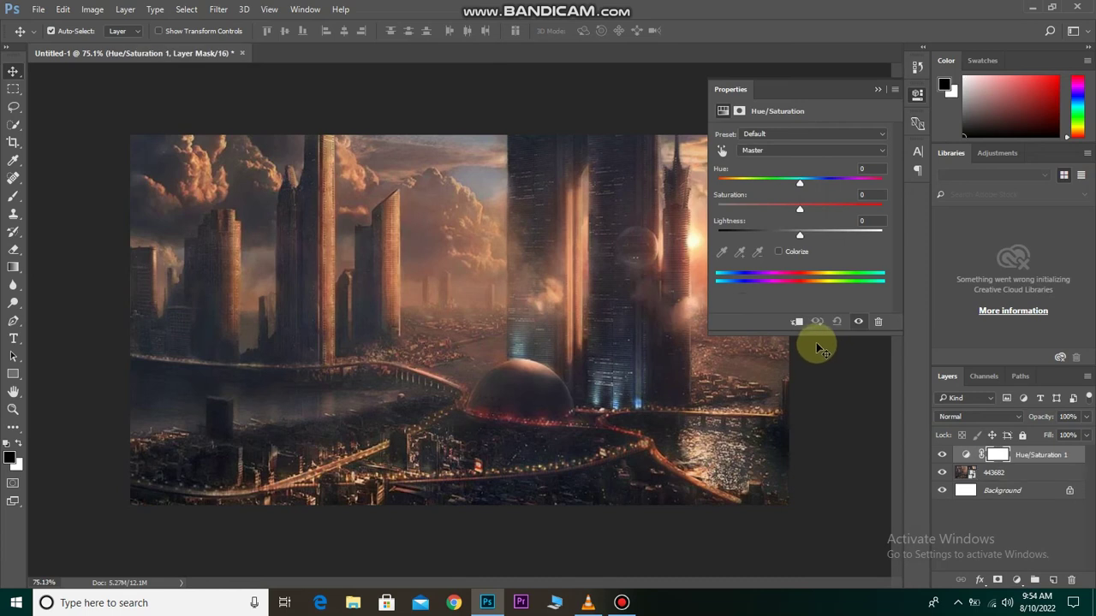
left_click(779, 251)
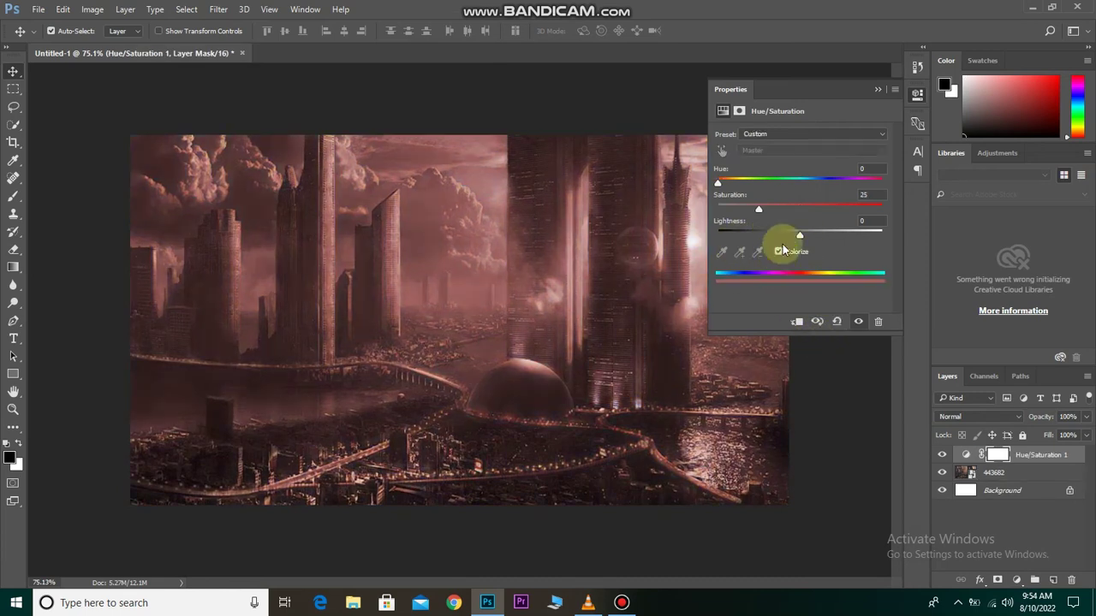
mouse_move(782, 211)
left_mouse_down()
mouse_move(816, 212)
mouse_move(780, 235)
left_mouse_up()
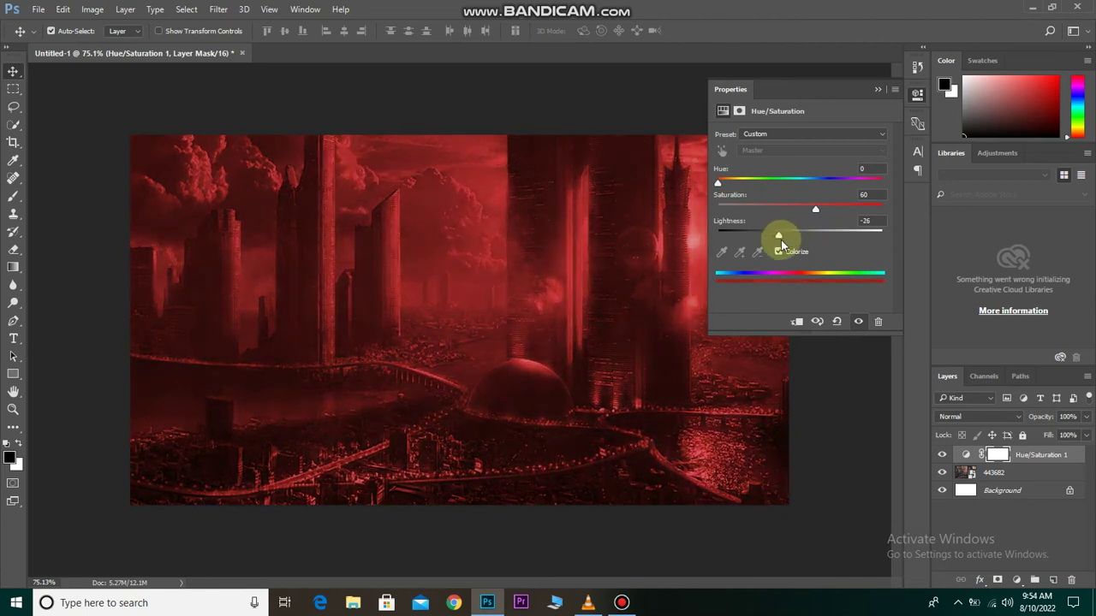
left_click_drag(720, 187, 735, 184)
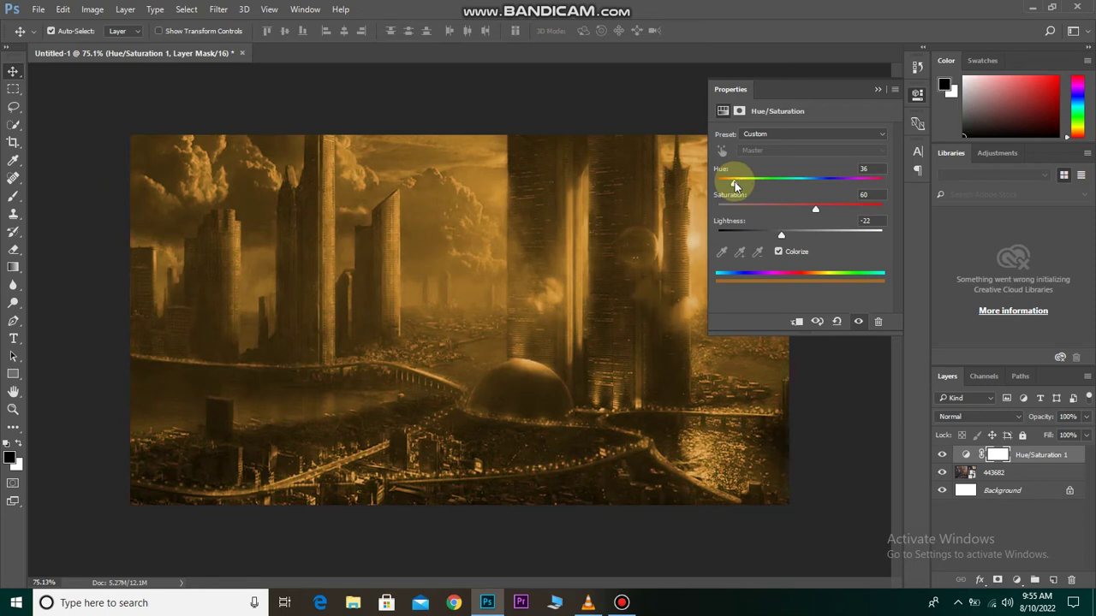
left_click_drag(818, 208, 823, 210)
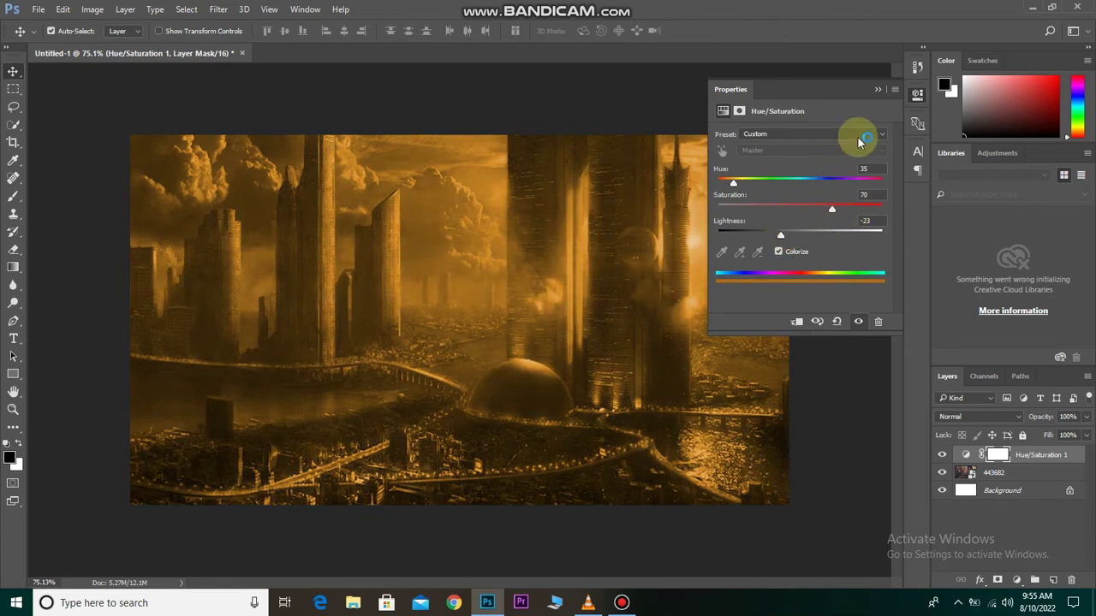
left_click(877, 89)
left_click(941, 454)
left_click(941, 455)
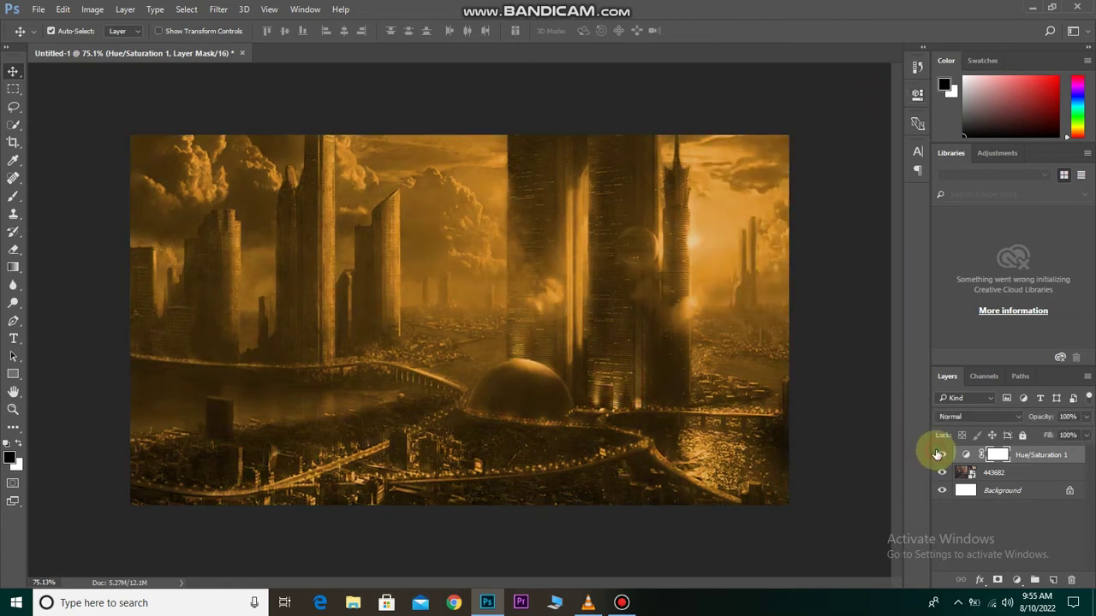
Flip the city image back horizontally and shift it slightly right and down.
key("alt+bracketleft")
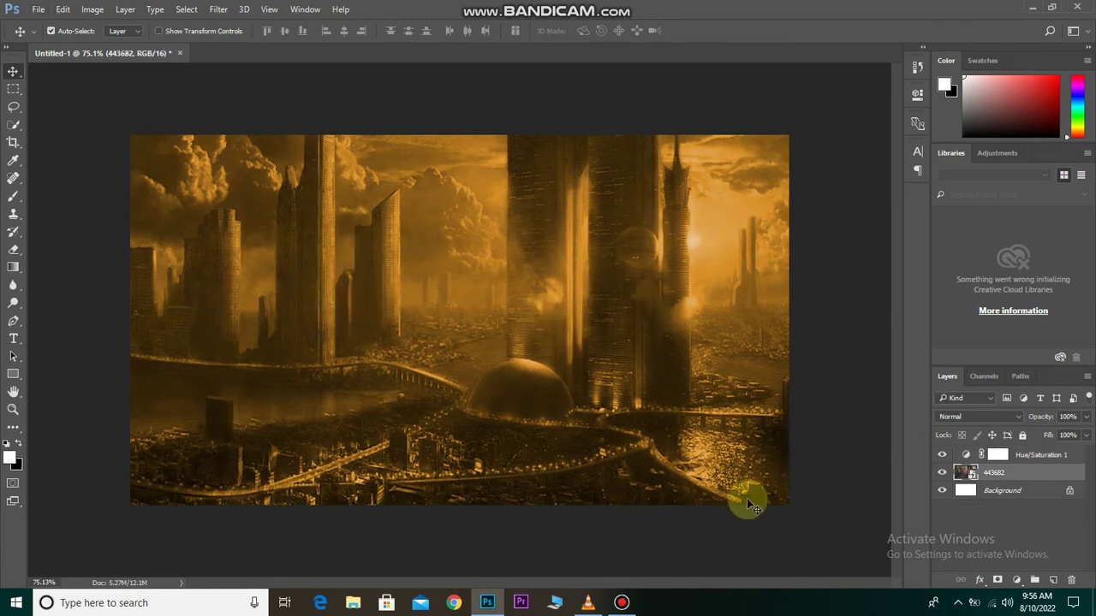
key("ctrl+t")
right_click(361, 279)
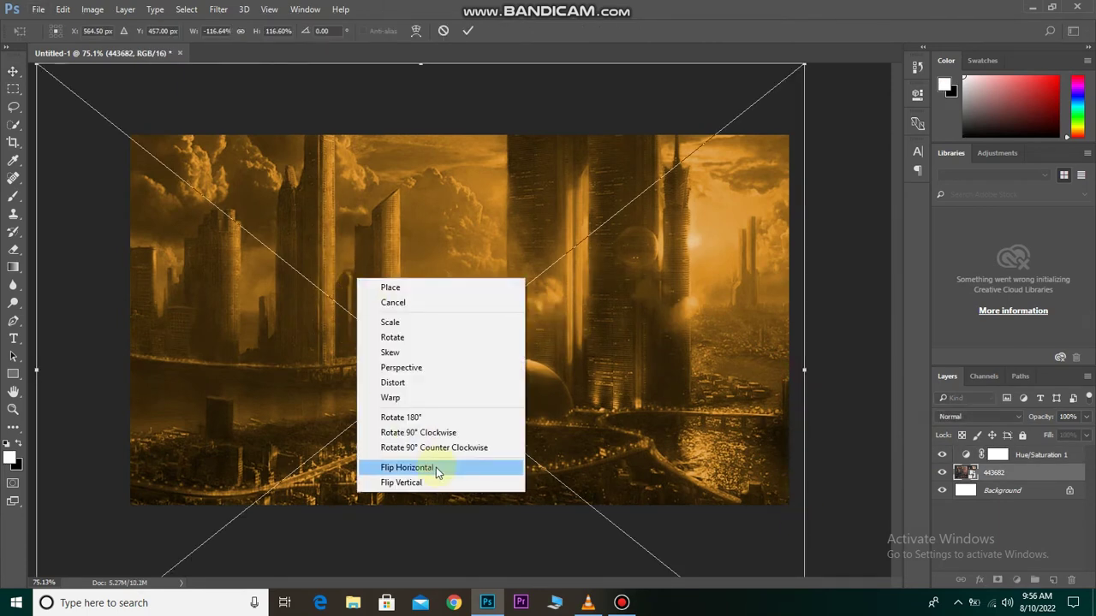
left_click(436, 470)
left_click_drag(388, 273, 427, 280)
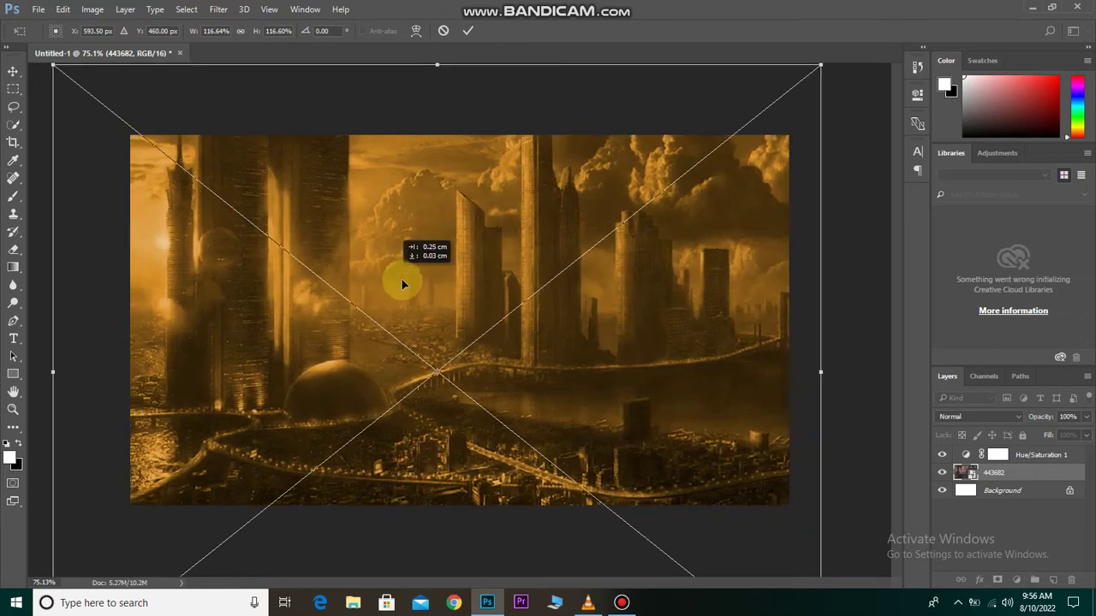
left_click(469, 30)
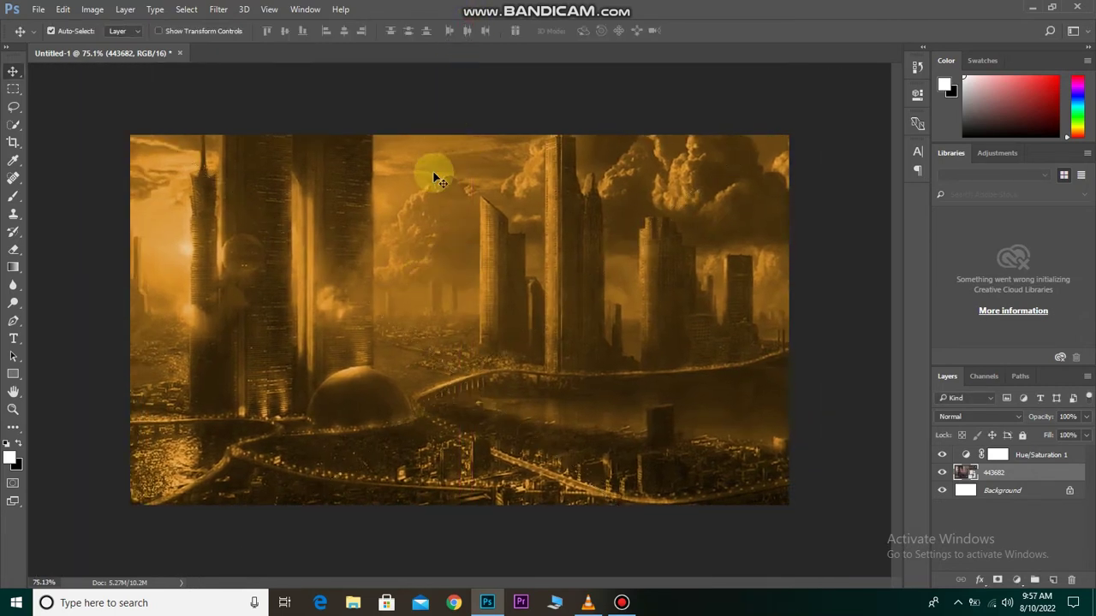
scroll(510, 324, "down", 1)
On a new Layer 1, paint dark red gradients over the right, lower and upper-right areas.
left_click(1052, 579)
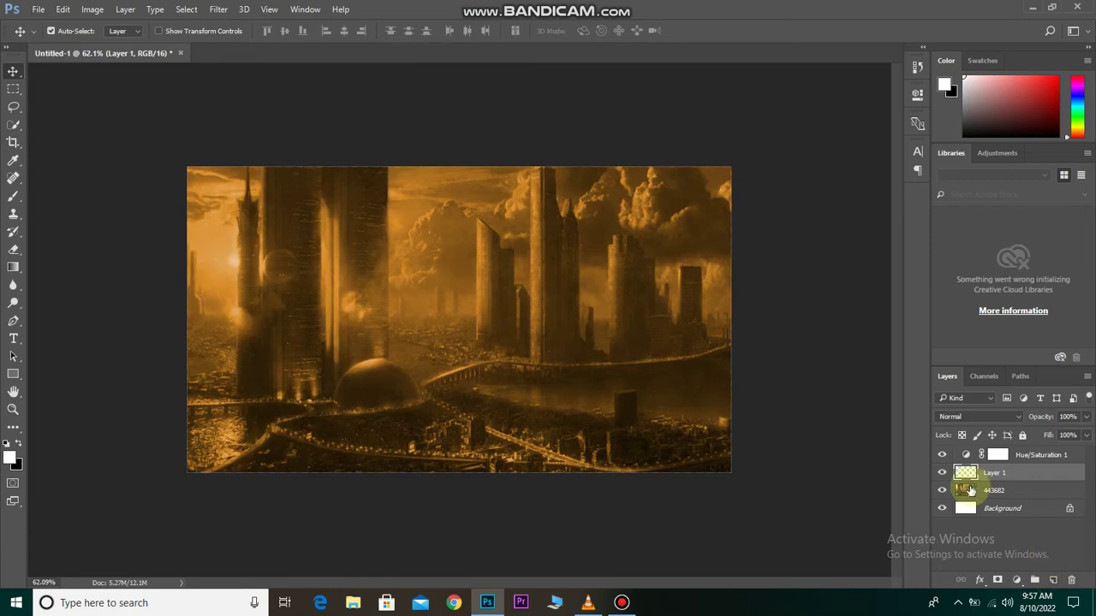
left_click(15, 267)
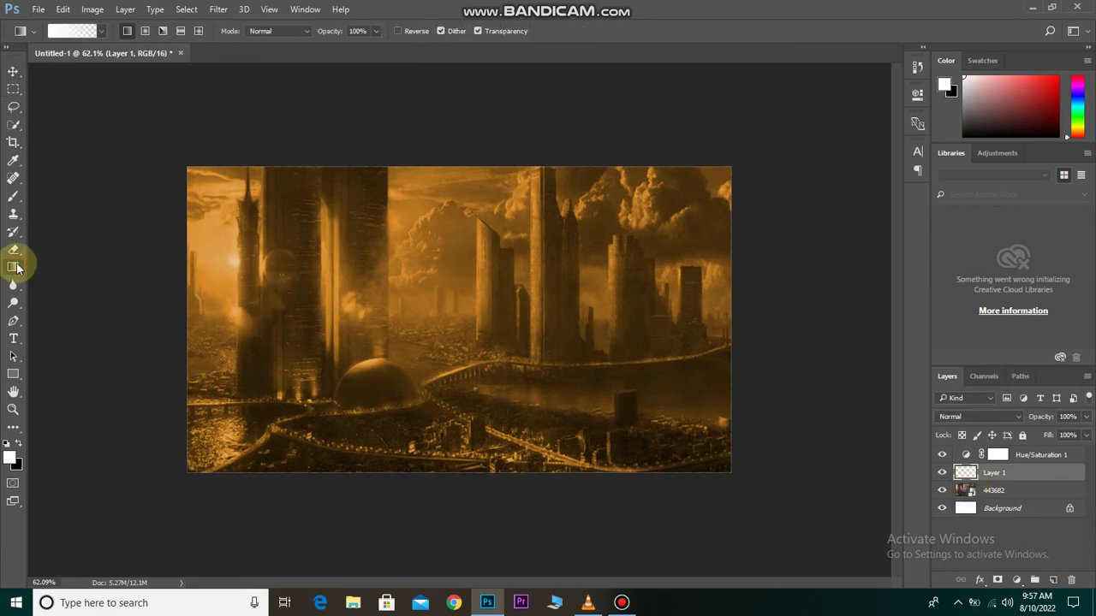
left_click(10, 455)
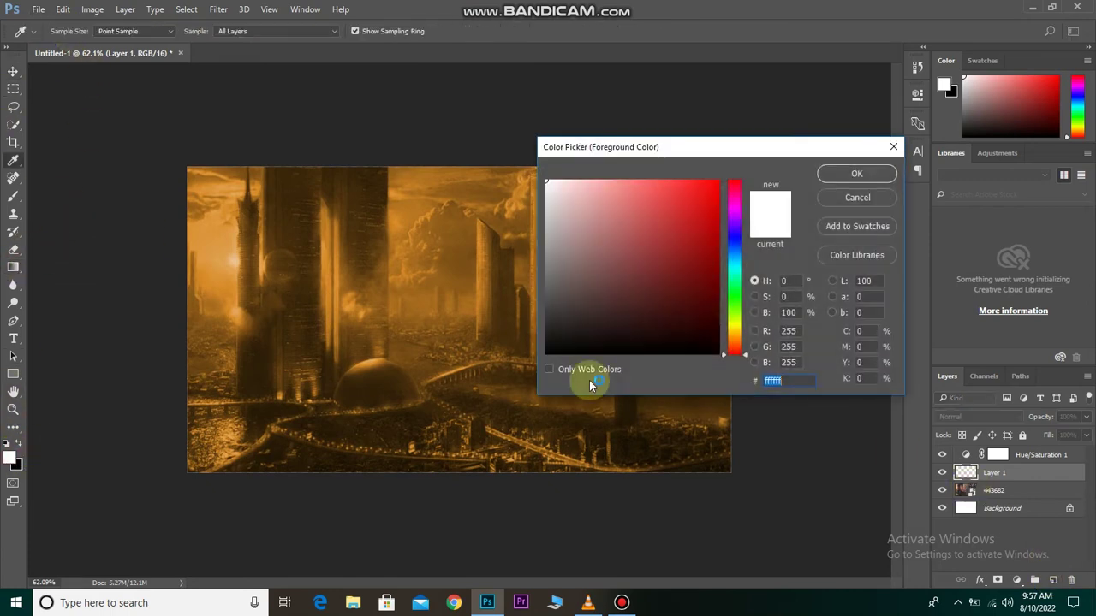
left_click(686, 334)
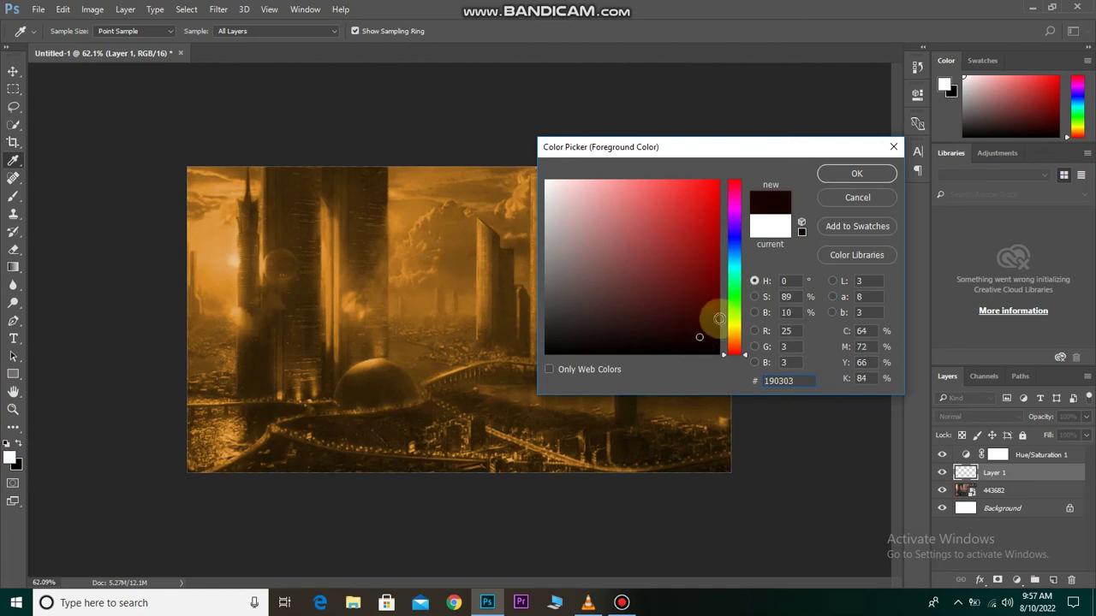
left_click(856, 178)
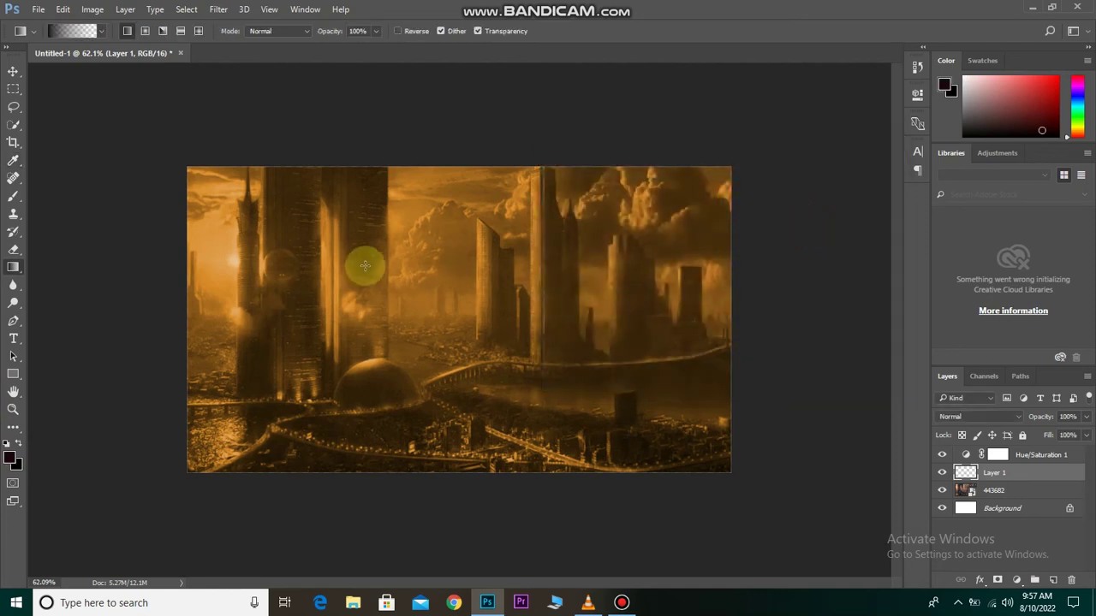
left_click_drag(769, 328, 630, 329)
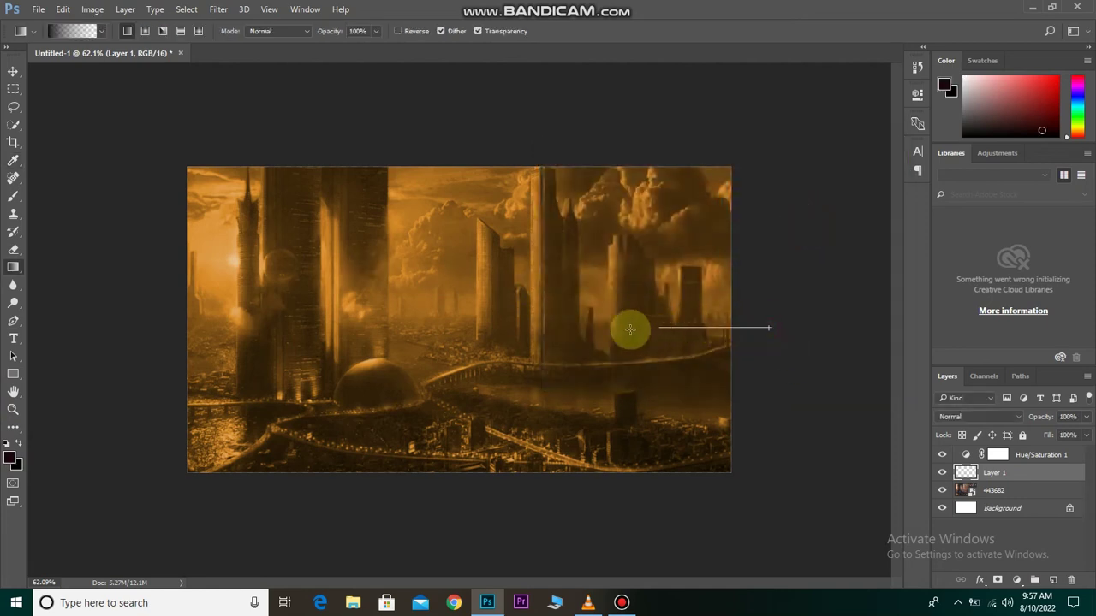
left_click_drag(572, 522, 569, 371)
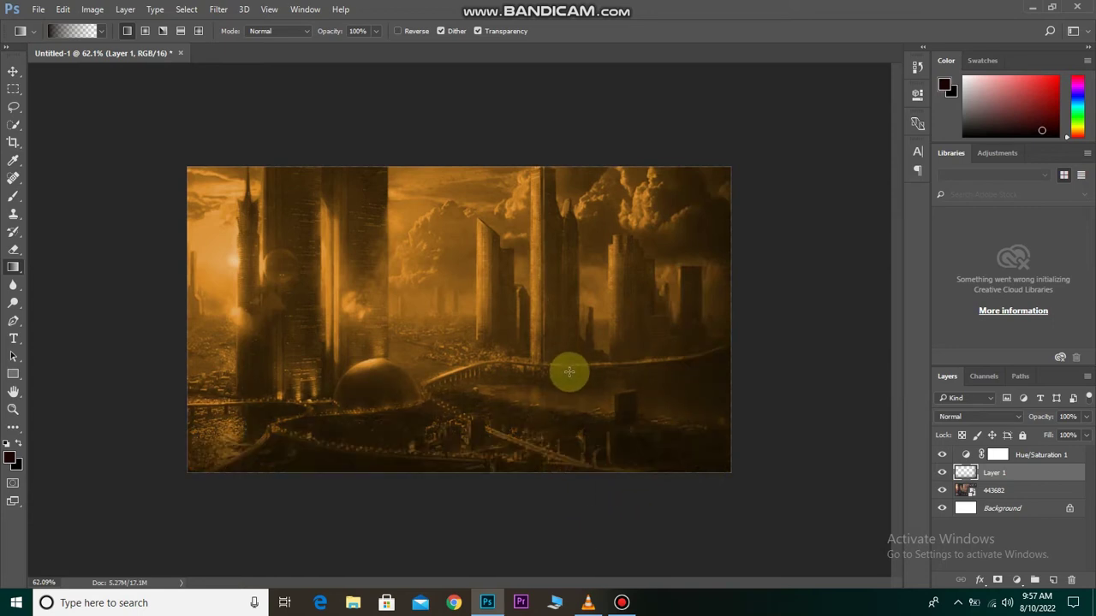
left_click_drag(785, 322, 558, 316)
Set Layer 1 to Multiply blending at about 88% opacity.
left_click(976, 416)
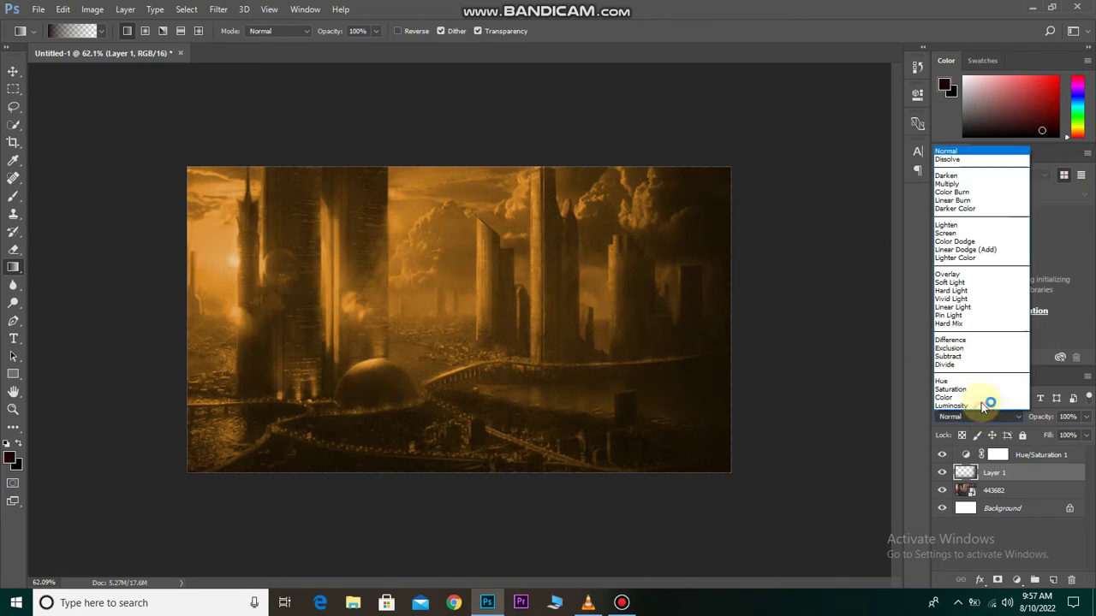
left_click(950, 183)
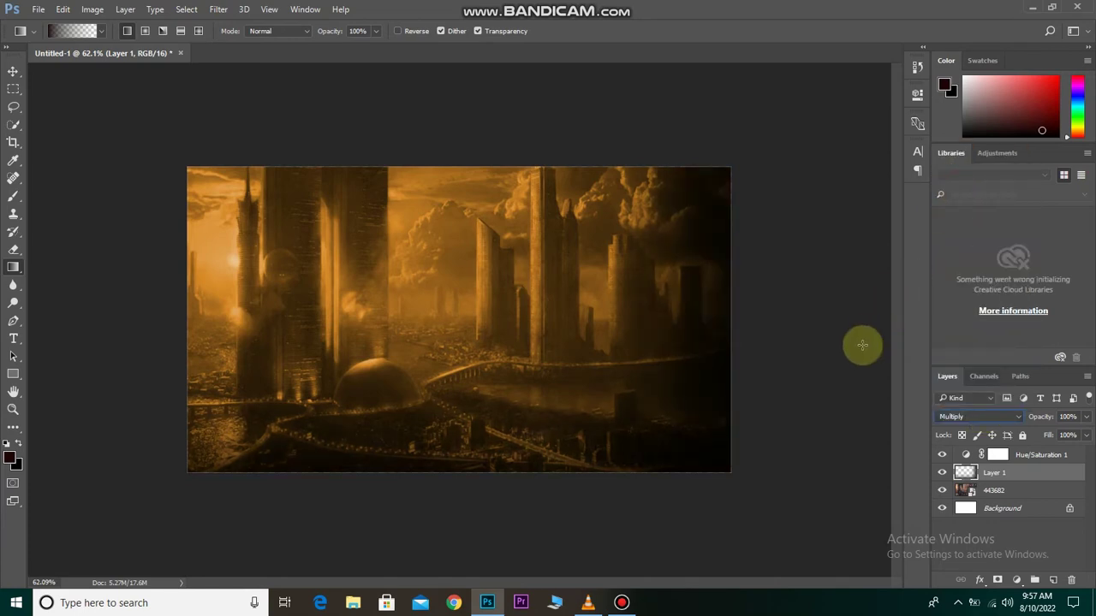
left_click_drag(1042, 417, 1033, 426)
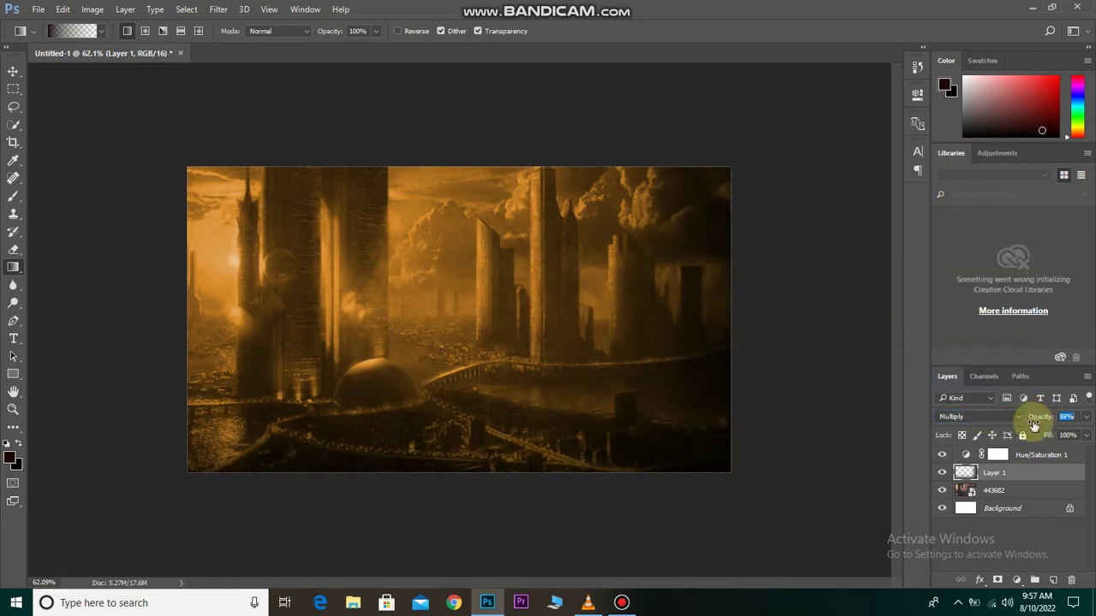
left_click(943, 472)
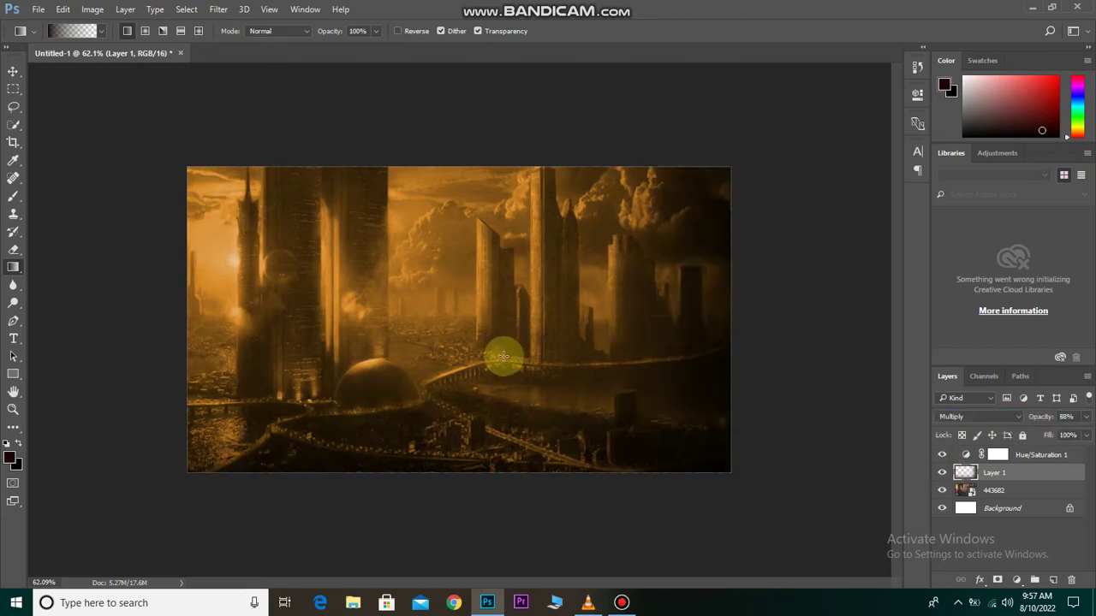
Group Hue/Saturation 1, Layer 1 and 443682 into a group named 'background'.
key("v")
key("alt+v")
left_click(588, 149)
scroll(530, 215, "up", 1)
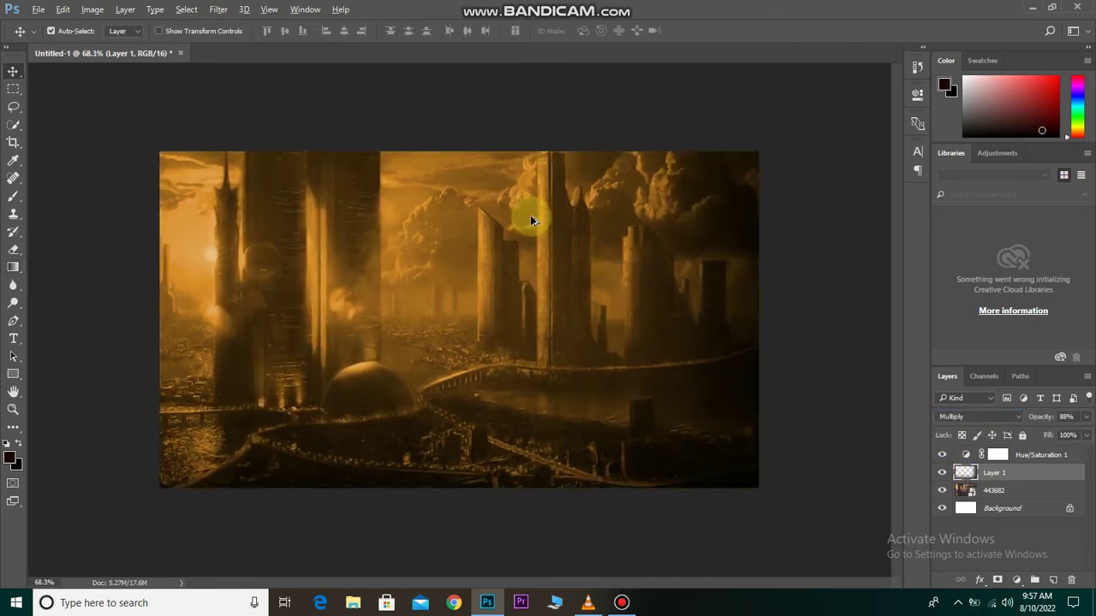
left_click(1036, 457)
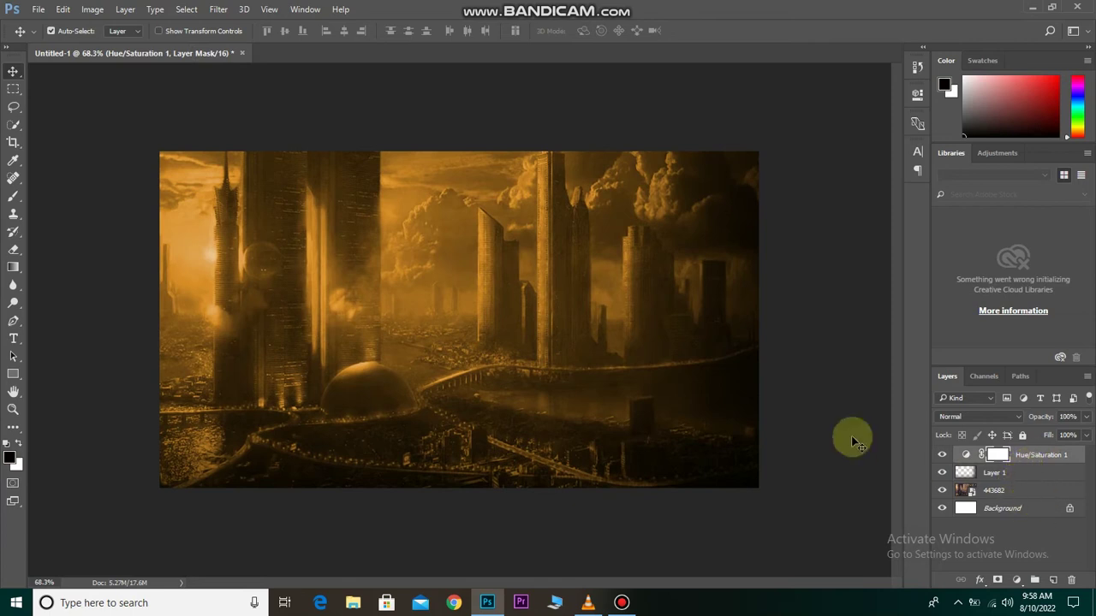
left_click(1011, 493)
key("ctrl+g")
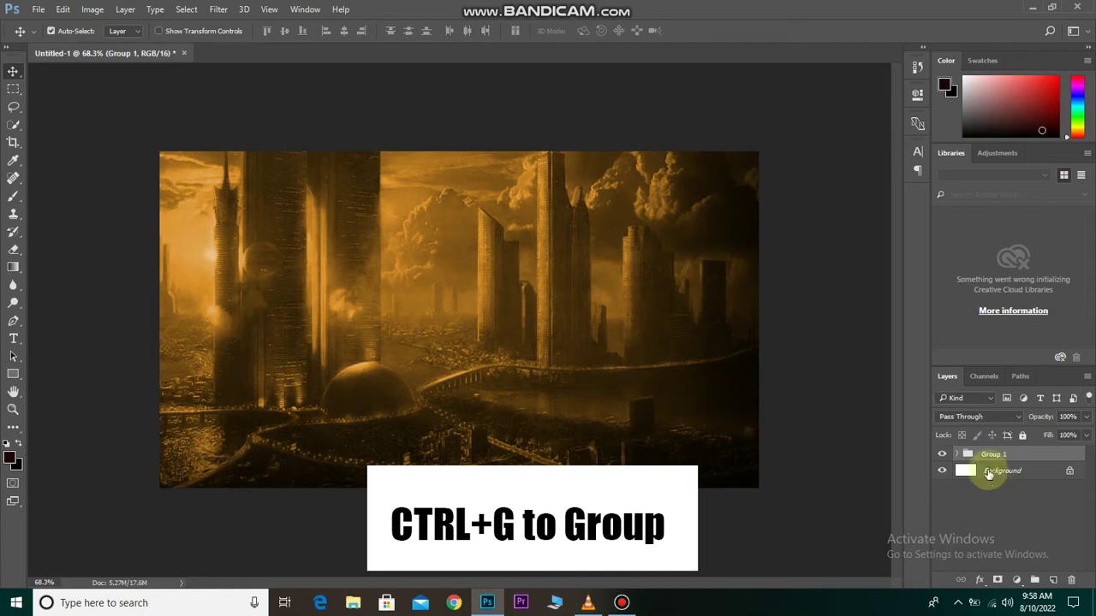
type("background")
key("Return")
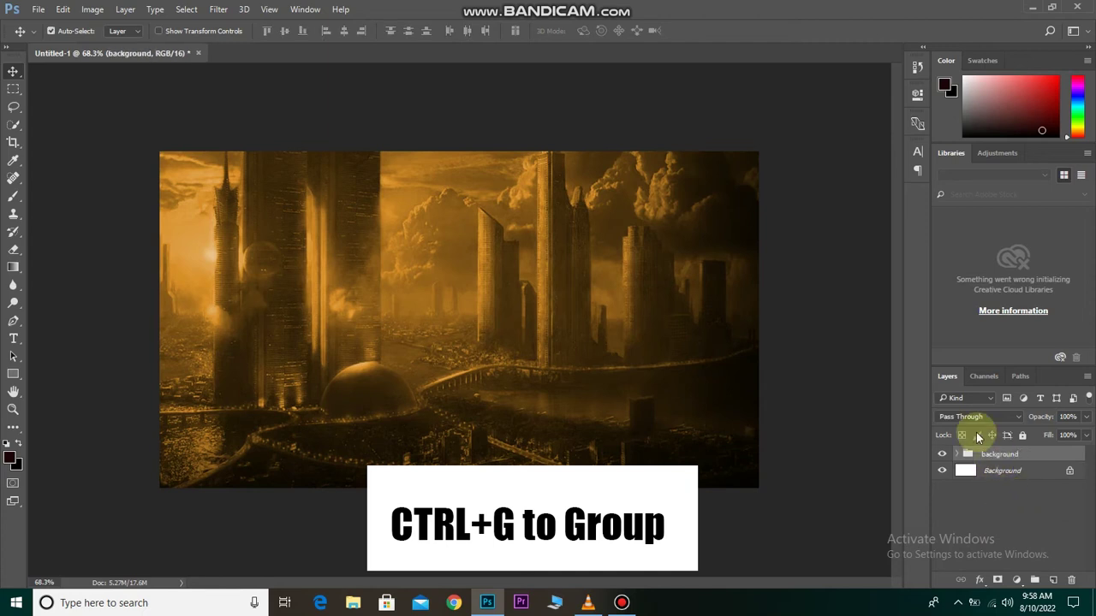
left_click(39, 9)
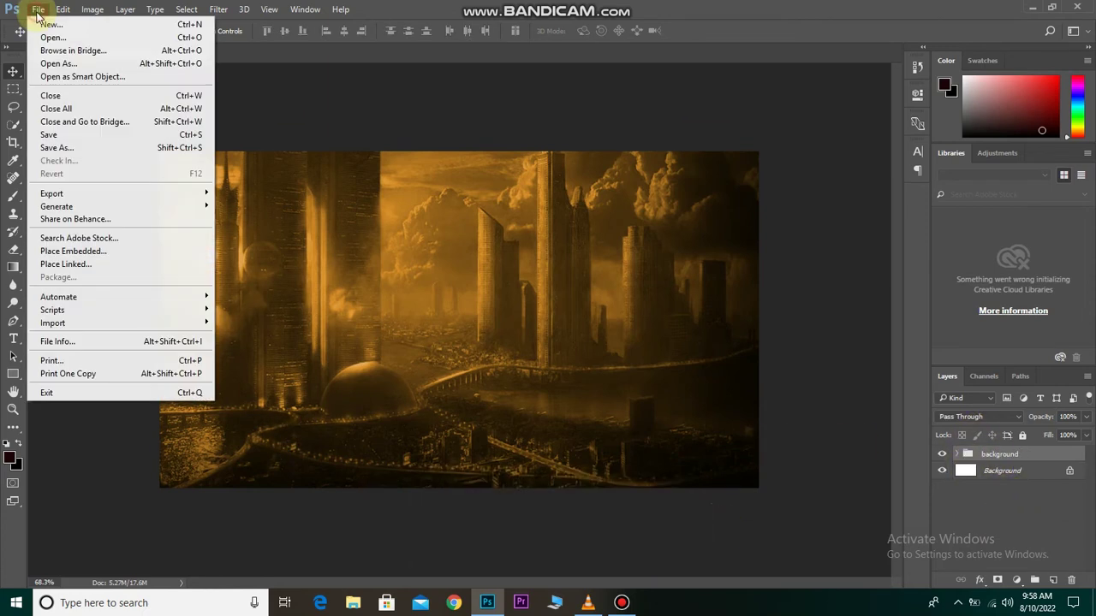
Place subject png, scaled to about 52% and positioned left of centre.
left_click(77, 247)
double_click(313, 227)
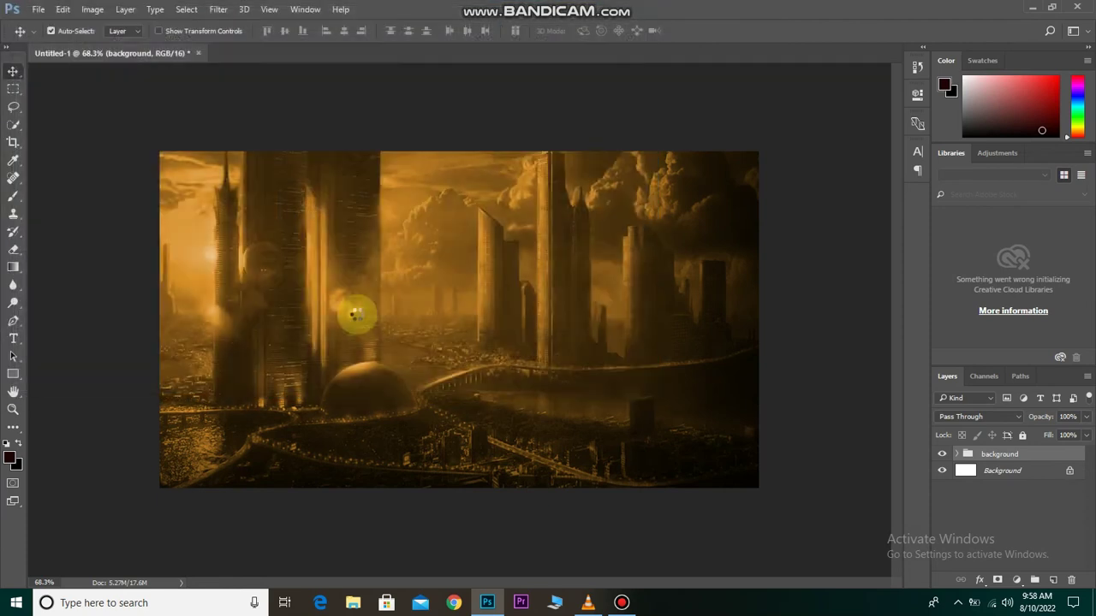
mouse_move(408, 356)
left_mouse_down()
mouse_move(215, 357)
mouse_move(323, 356)
left_mouse_up()
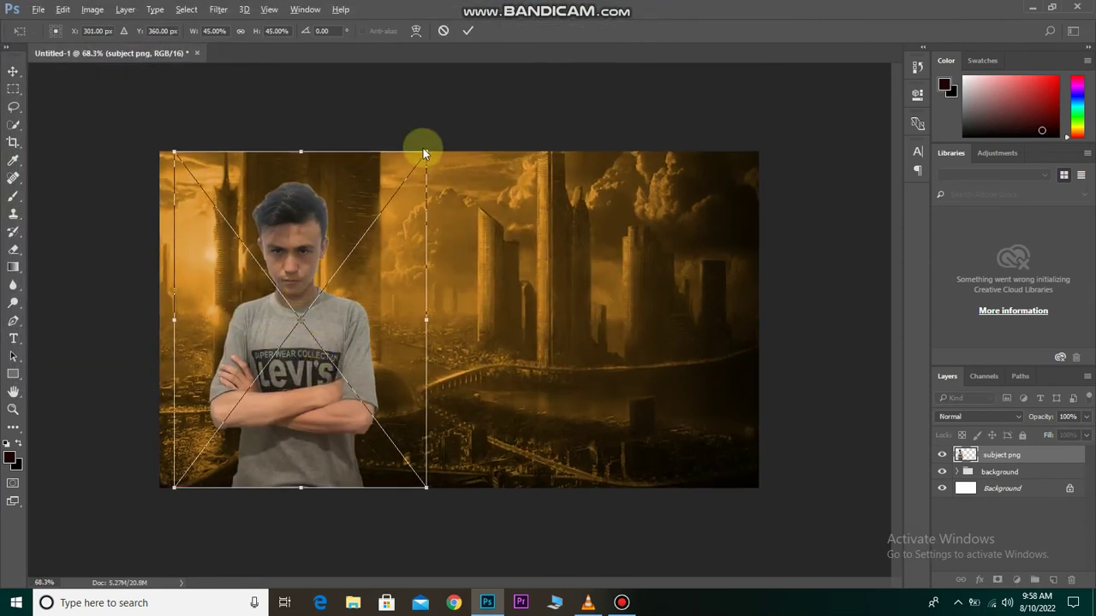
mouse_move(426, 153)
left_mouse_down()
mouse_move(459, 130)
mouse_move(448, 125)
left_mouse_up()
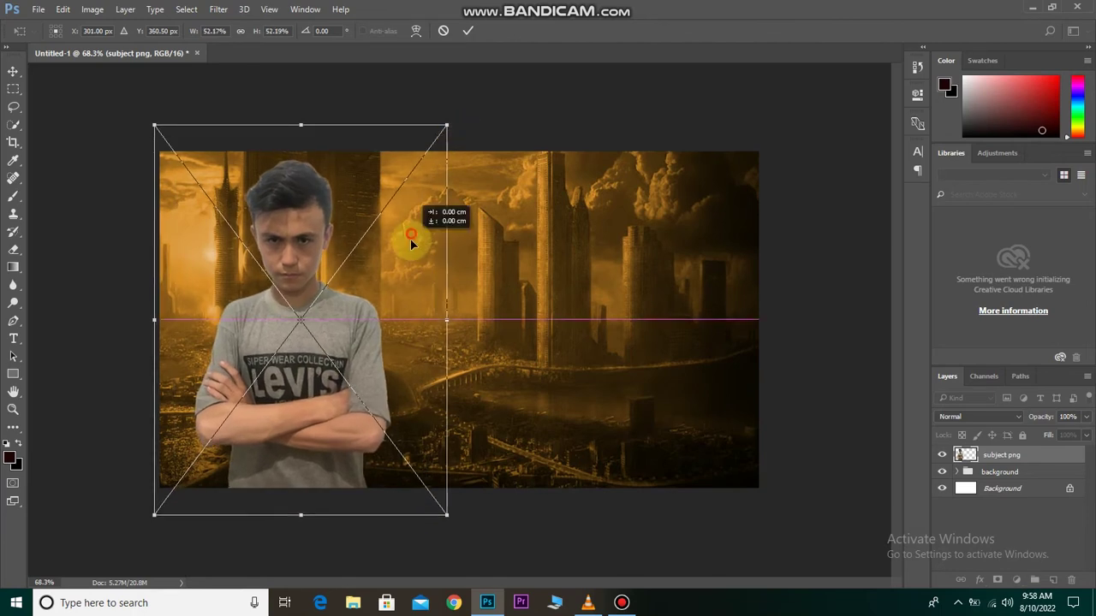
left_click_drag(410, 238, 417, 231)
left_click(468, 31)
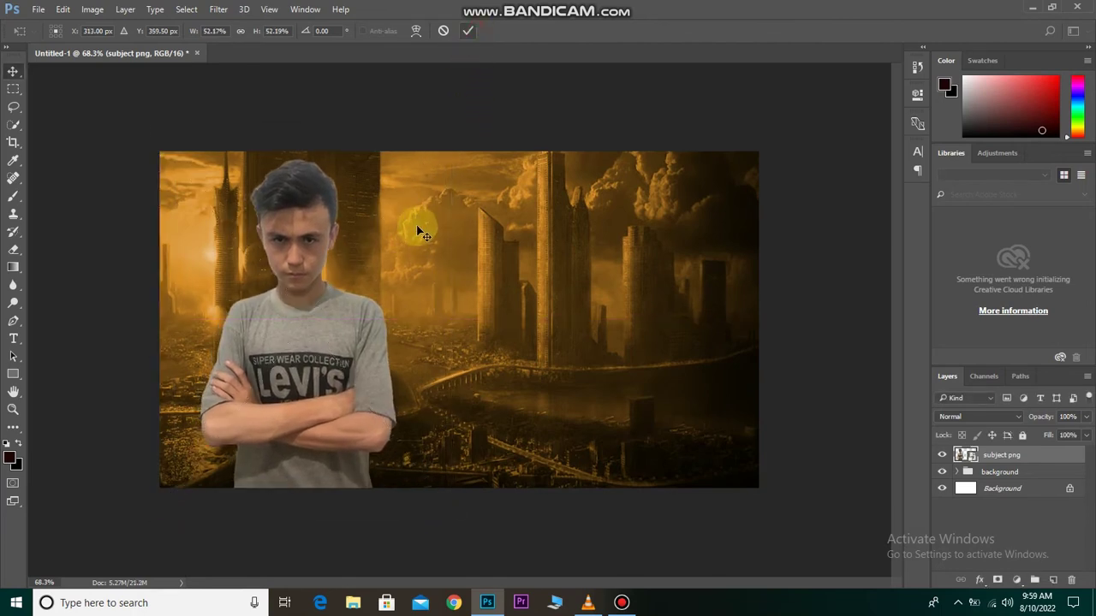
key("ctrl+0")
key("ctrl+0")
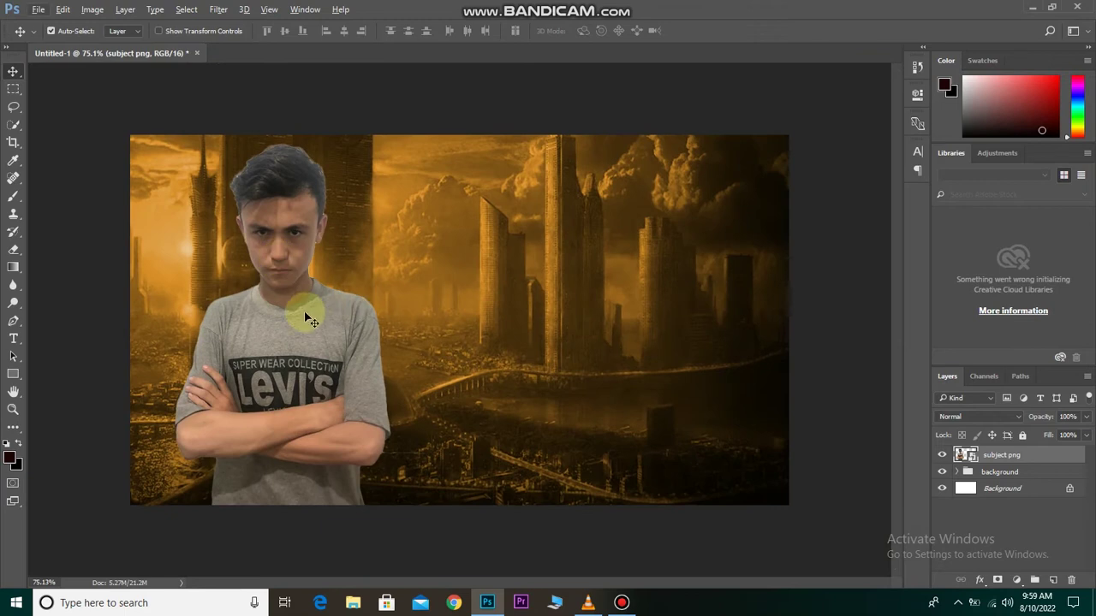
left_click(942, 455)
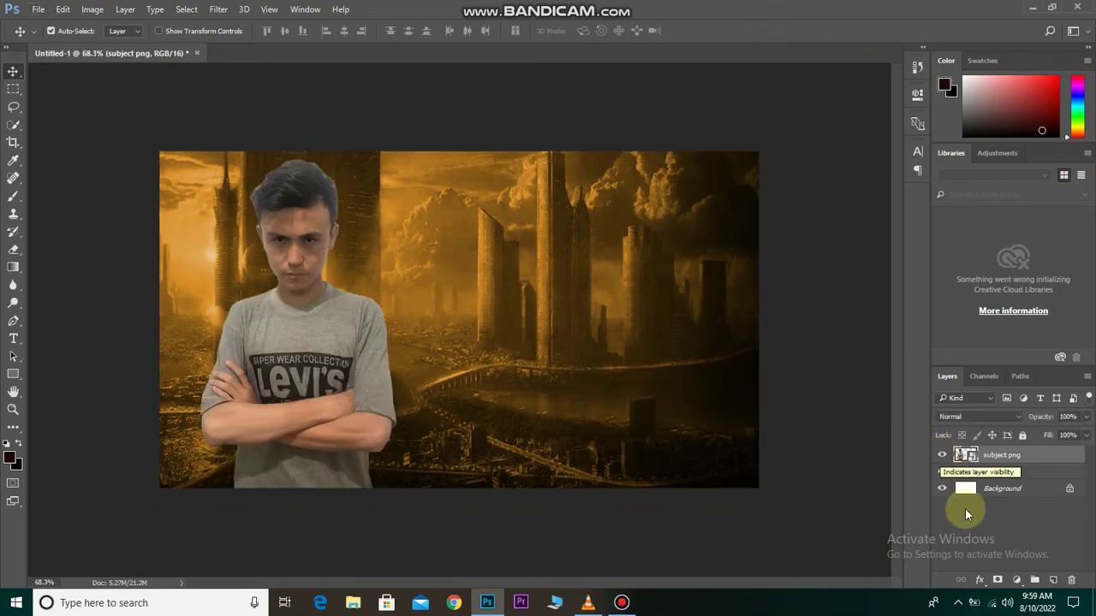
left_click(93, 10)
mouse_move(112, 45)
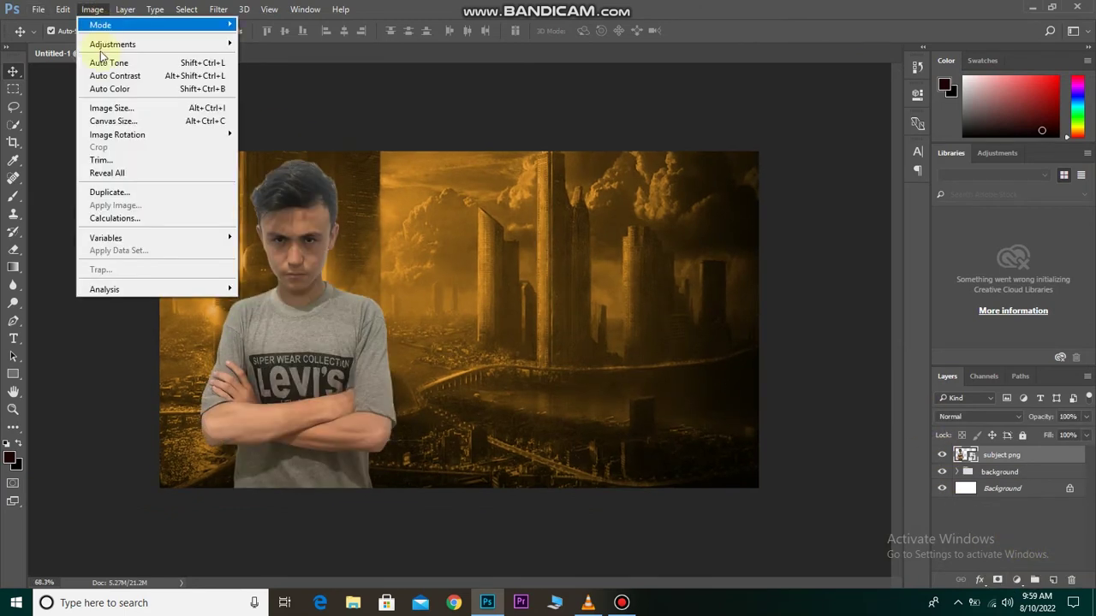
Apply Brightness/Contrast to the person with Brightness 8 and raised contrast.
left_click(280, 43)
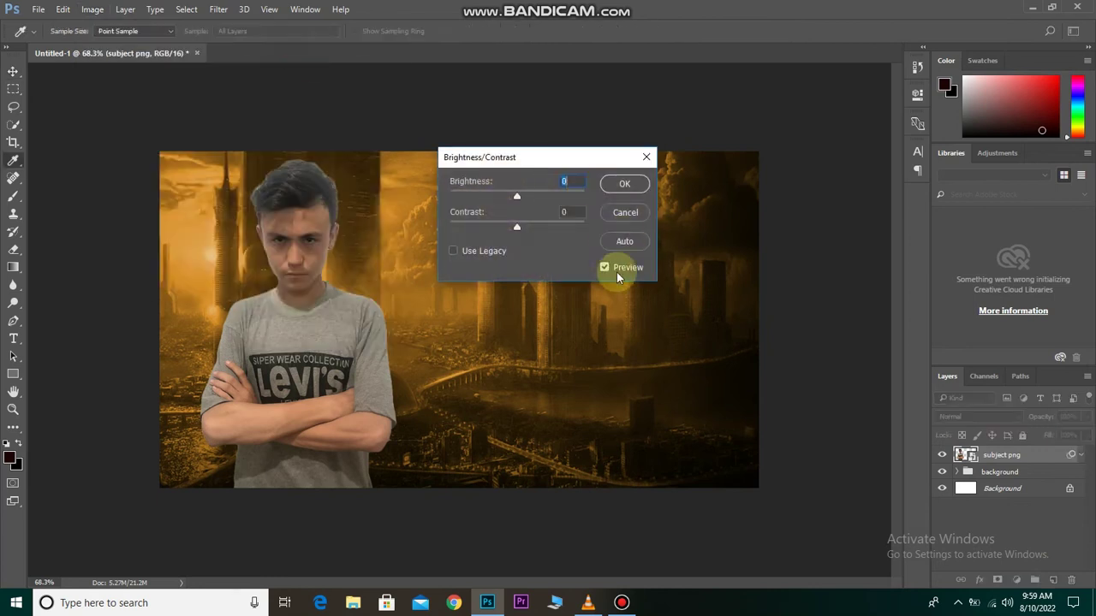
left_click_drag(524, 201, 522, 198)
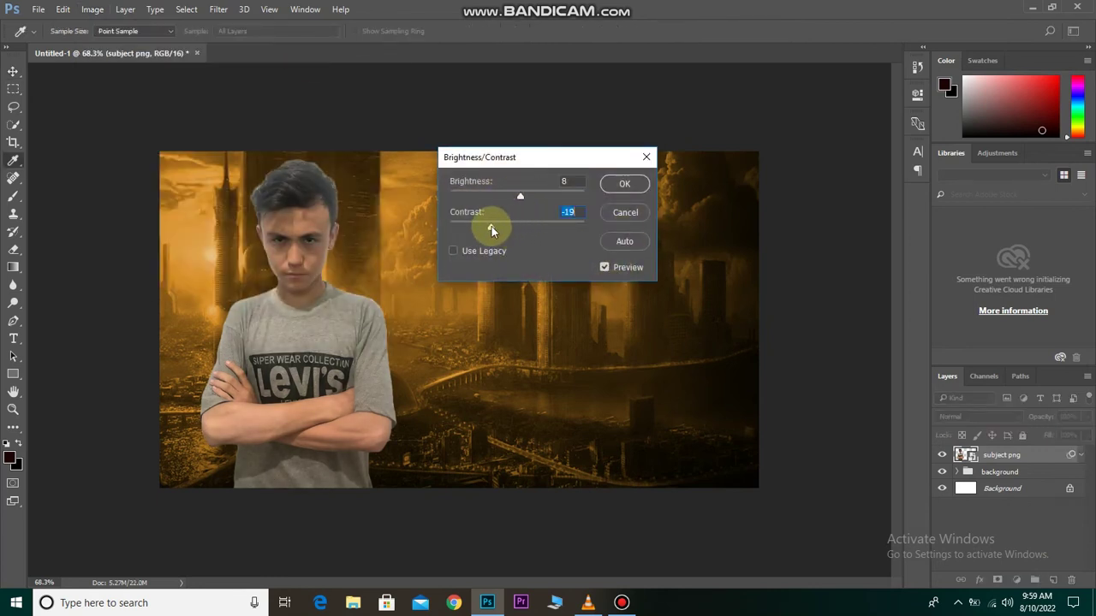
left_click_drag(482, 231, 550, 237)
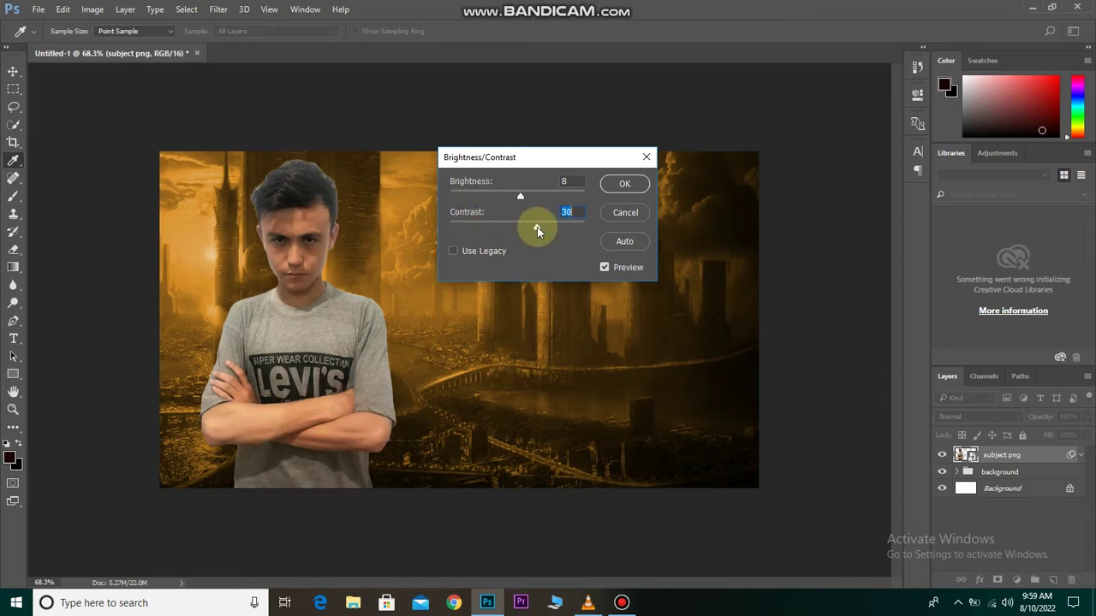
left_click(626, 184)
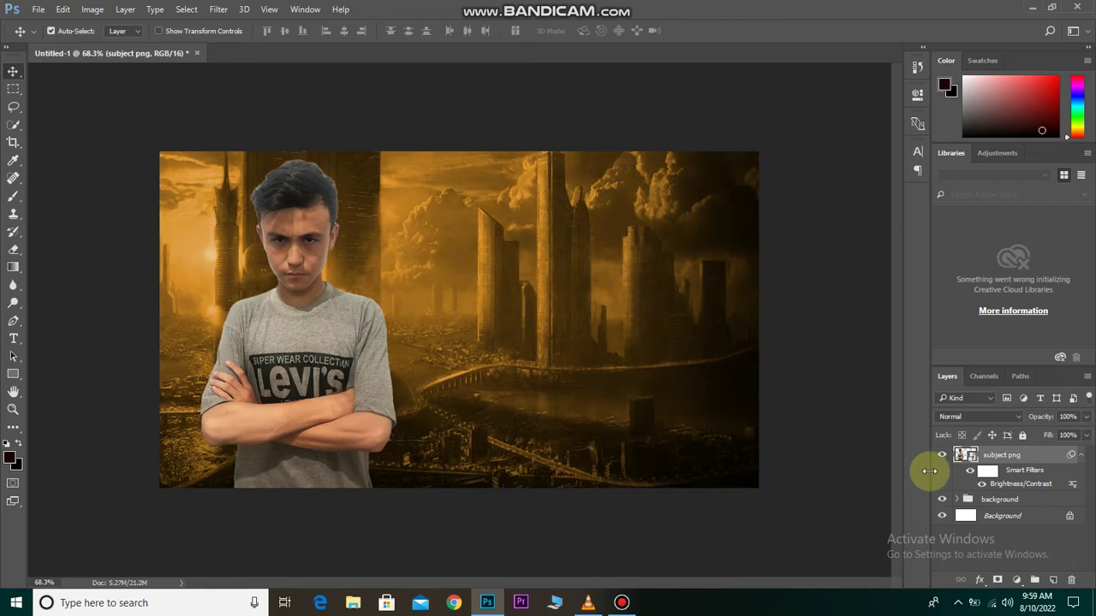
scroll(441, 338, "up", 1)
left_click(971, 470)
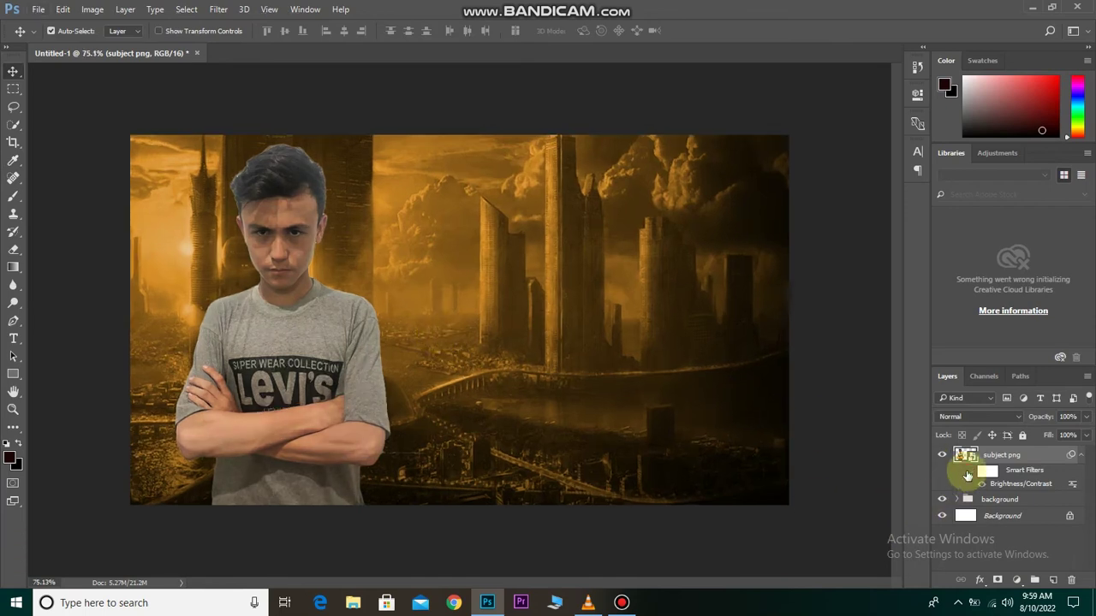
Apply Color Balance shifting the person's midtones toward yellow (-27).
left_click(92, 9)
mouse_move(112, 44)
left_click(302, 127)
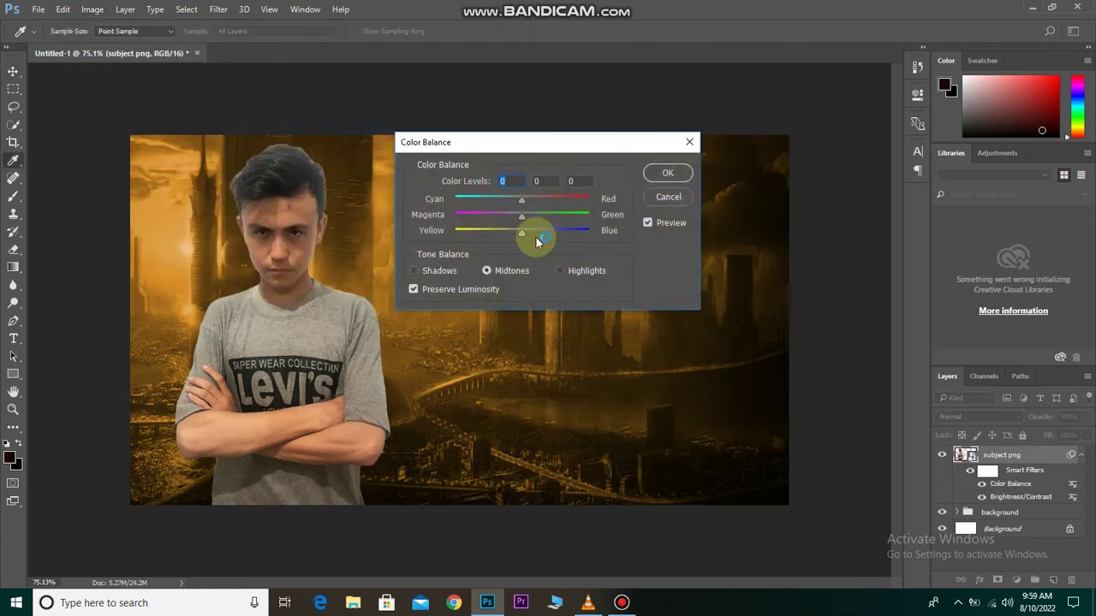
left_click_drag(518, 240, 506, 240)
left_click(668, 172)
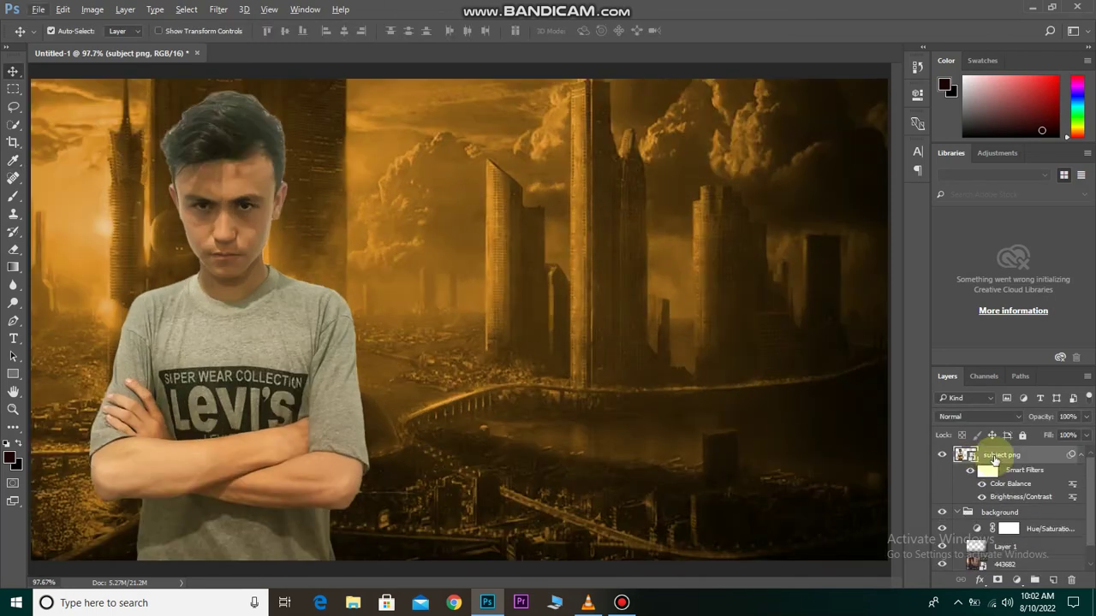
Duplicate the subject png layer as 'subject png copy'.
right_click(995, 461)
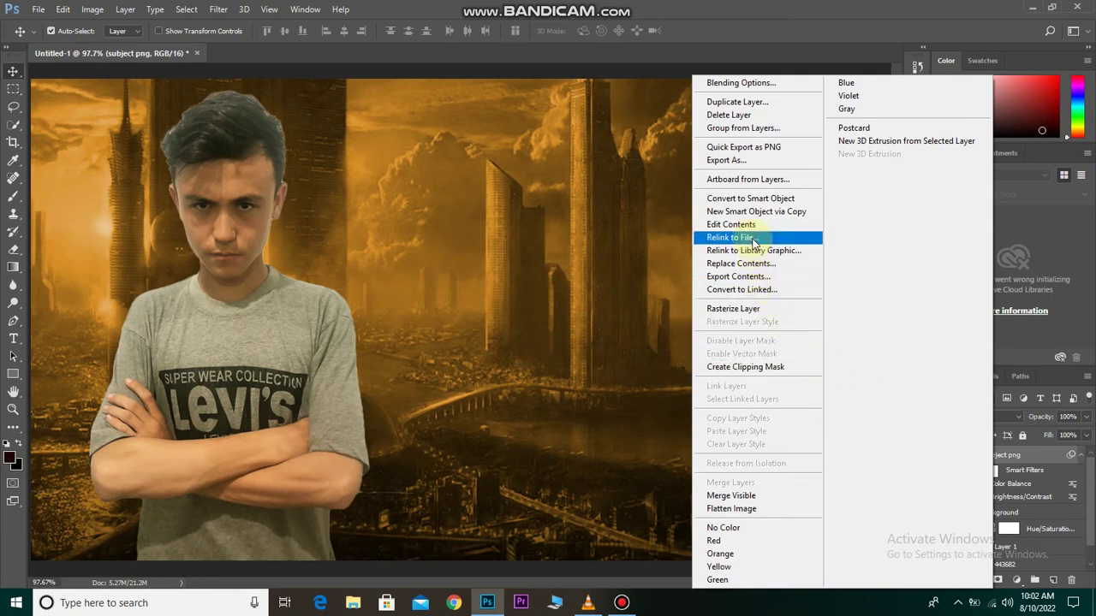
left_click(737, 102)
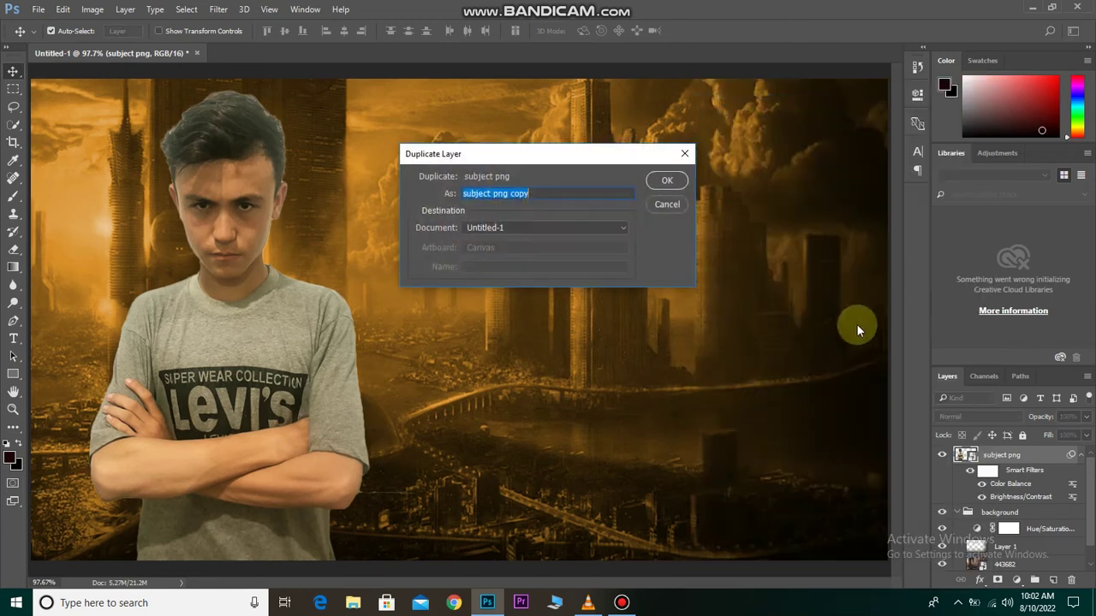
left_click(667, 181)
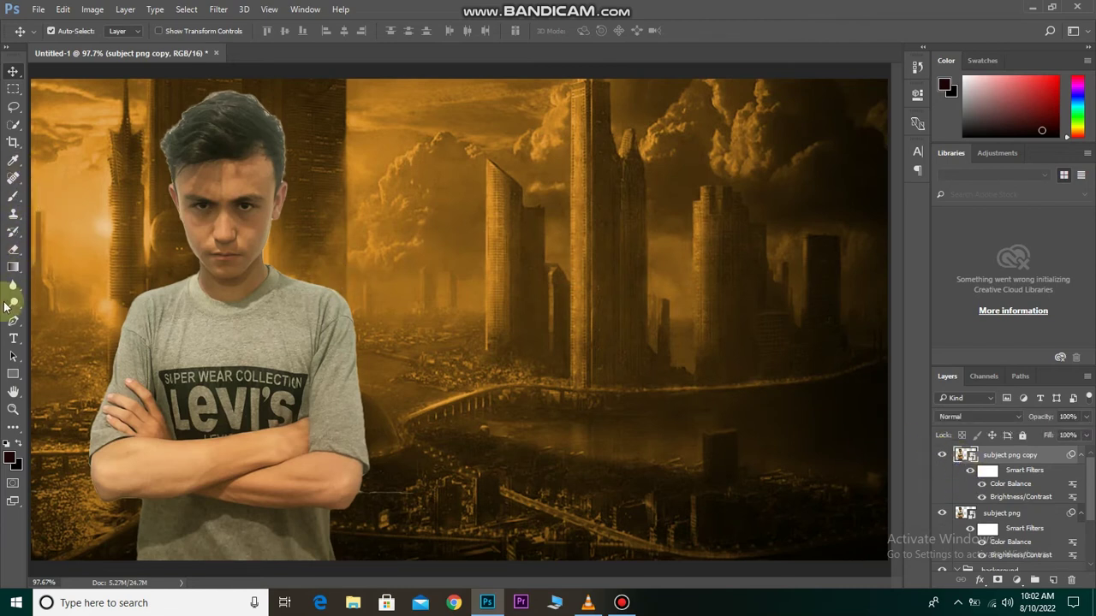
Choose Clone Stamp and rasterize the subject copy so it can be retouched.
left_click(14, 214)
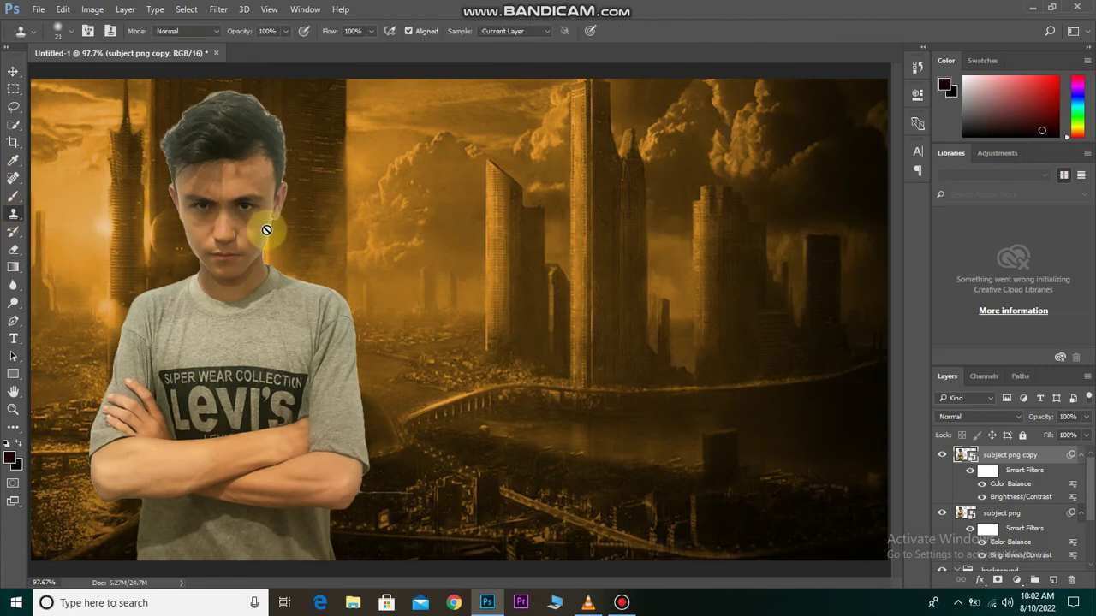
scroll(261, 225, "up", 2)
left_click(233, 176)
left_click(551, 240)
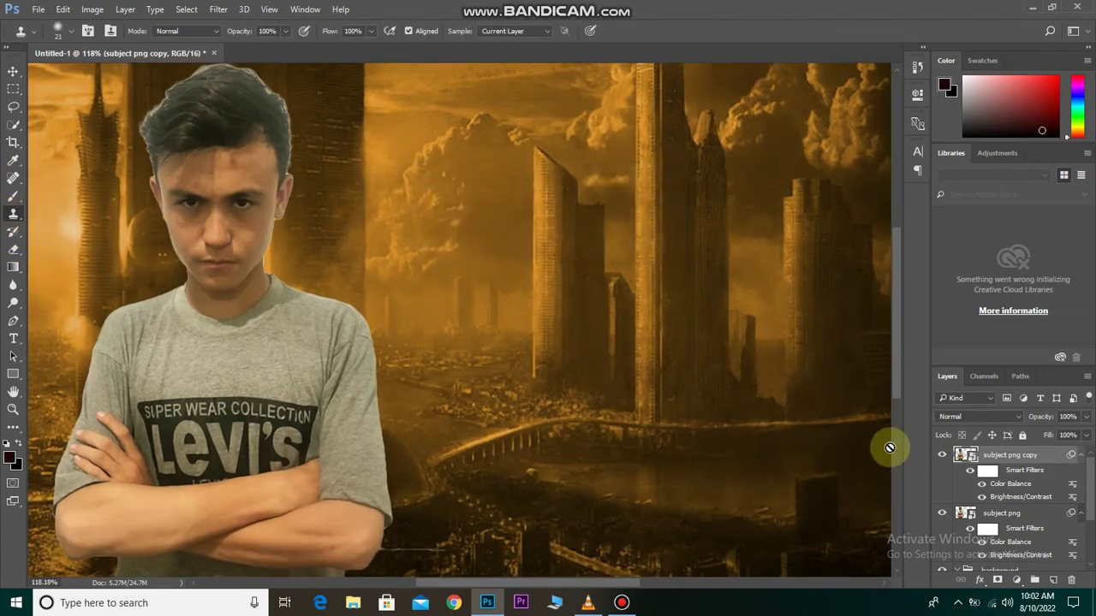
left_click(202, 192, "alt")
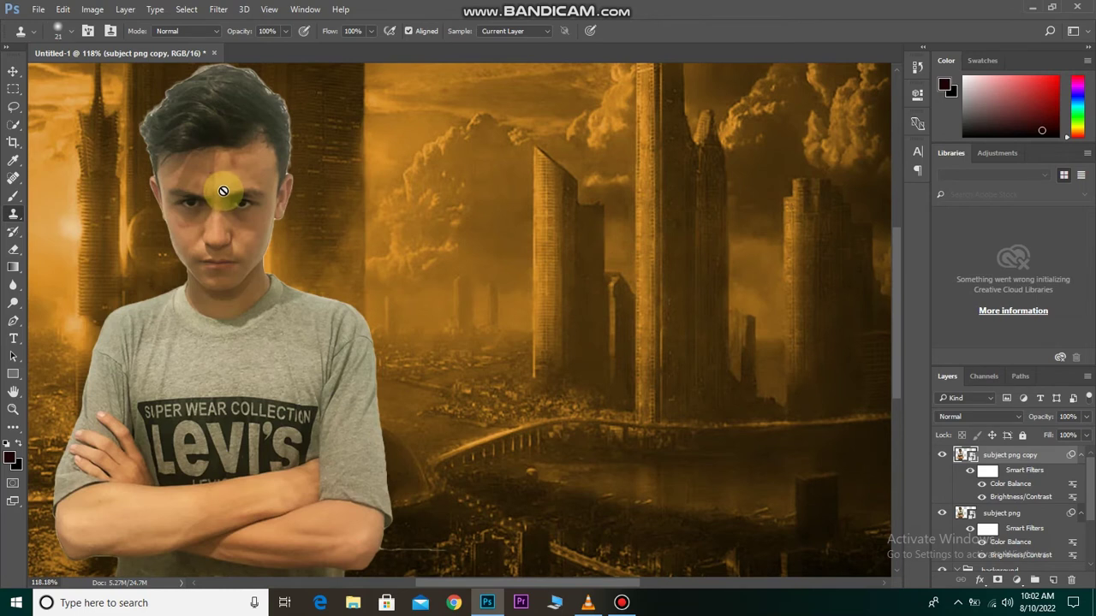
scroll(215, 115, "up", 5)
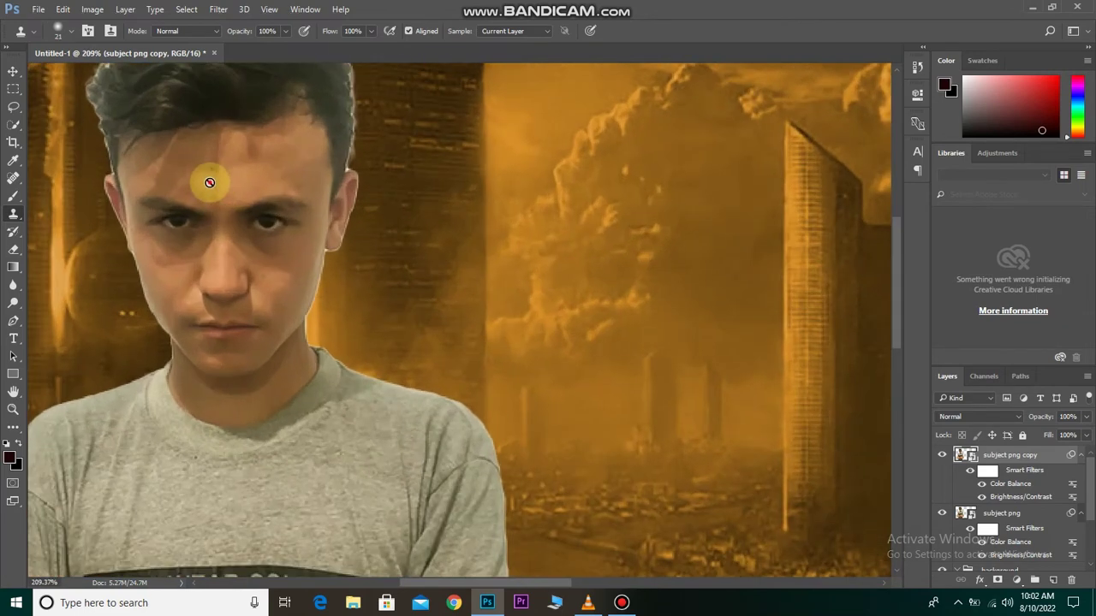
left_click(208, 183)
left_click(518, 240)
scroll(228, 171, "up", 3)
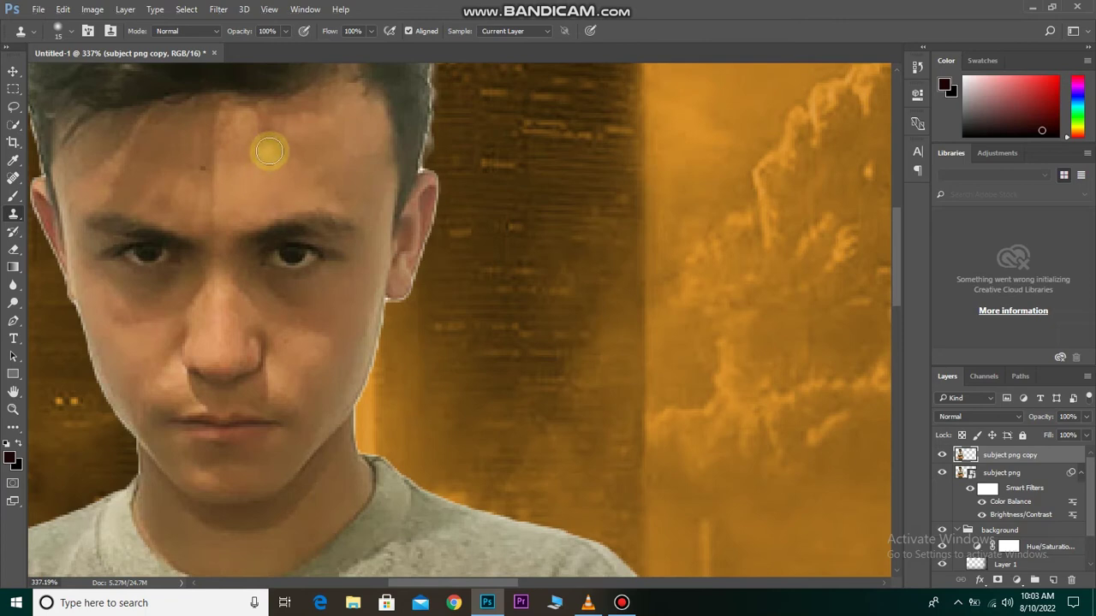
Clone smooth skin over the light streak on the forehead, then zoom back out.
mouse_move(264, 129)
left_mouse_down()
mouse_move(283, 179)
mouse_move(265, 128)
left_mouse_up()
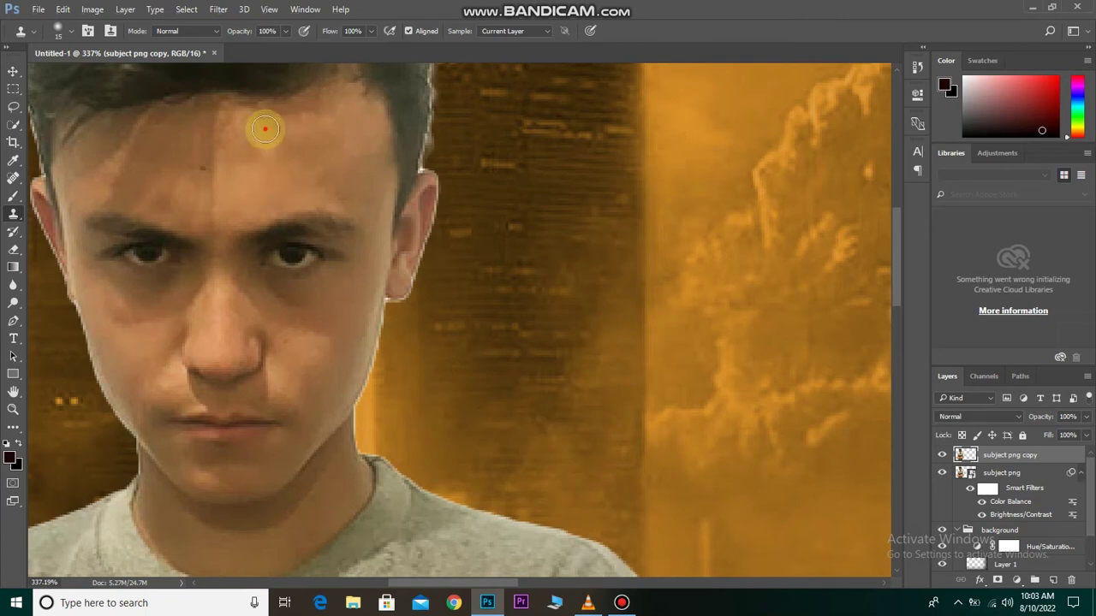
left_click(262, 172)
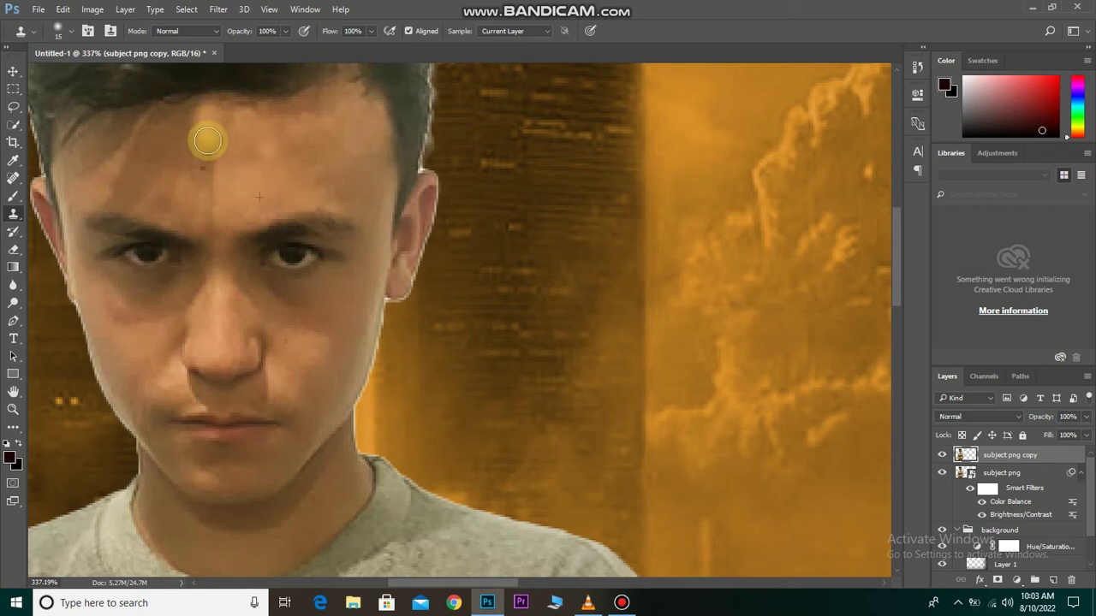
left_click_drag(208, 173, 239, 177)
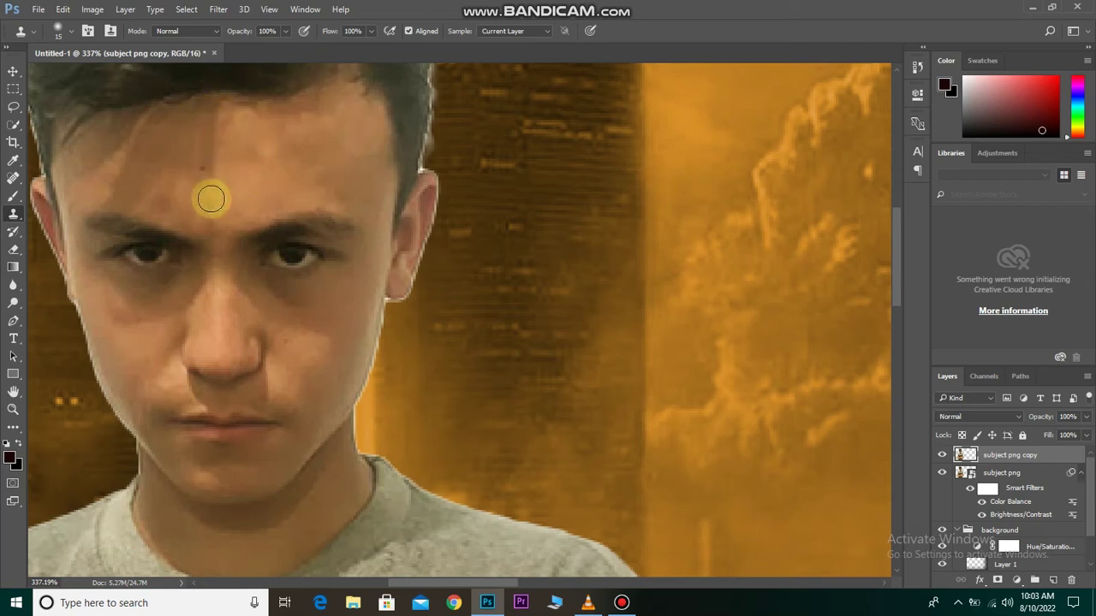
mouse_move(212, 152)
left_mouse_down()
mouse_move(196, 189)
mouse_move(242, 188)
mouse_move(266, 211)
mouse_move(147, 137)
mouse_move(149, 174)
mouse_move(135, 154)
mouse_move(127, 194)
mouse_move(115, 194)
left_mouse_up()
scroll(116, 194, "down", 2)
scroll(251, 196, "down", 2)
scroll(208, 299, "up", 5)
scroll(354, 196, "down", 2)
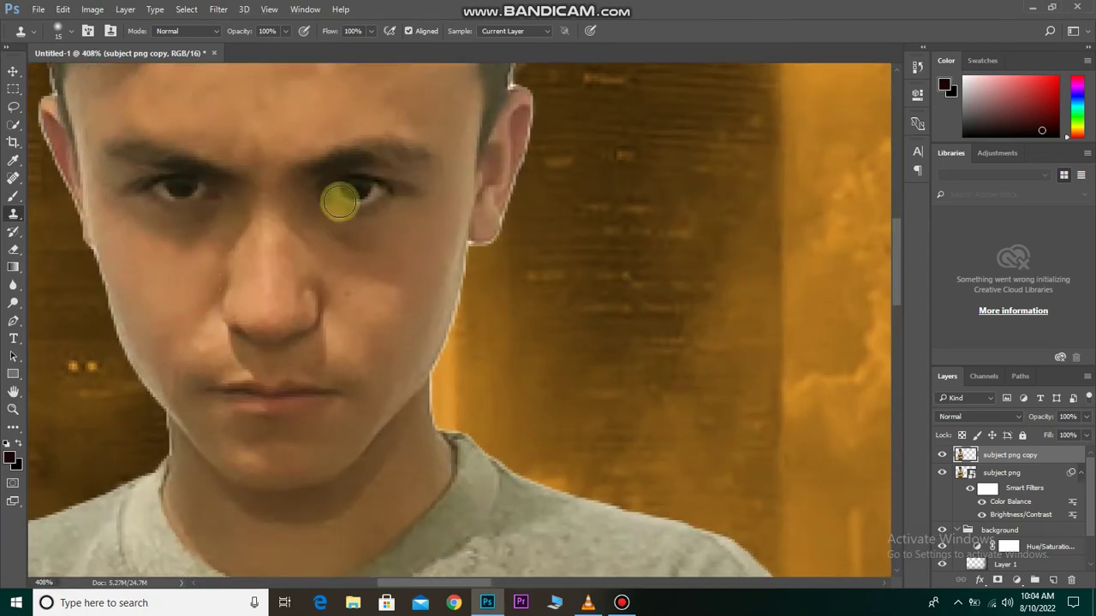
scroll(416, 208, "down", 2)
scroll(311, 197, "up", 3)
scroll(327, 194, "down", 1)
scroll(327, 194, "up", 1)
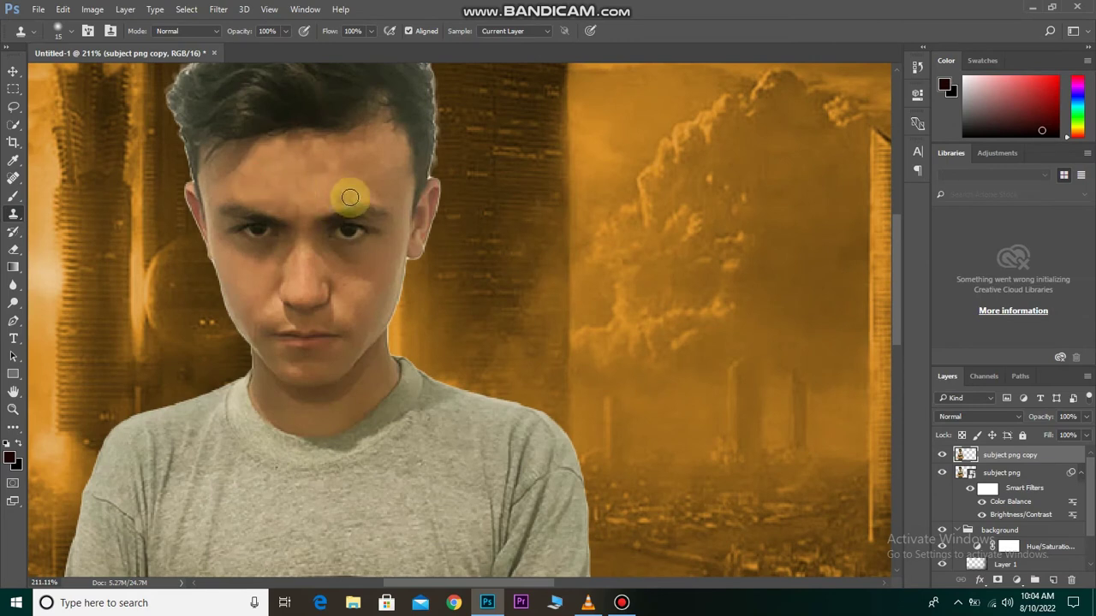
scroll(313, 203, "down", 1)
scroll(317, 245, "down", 1)
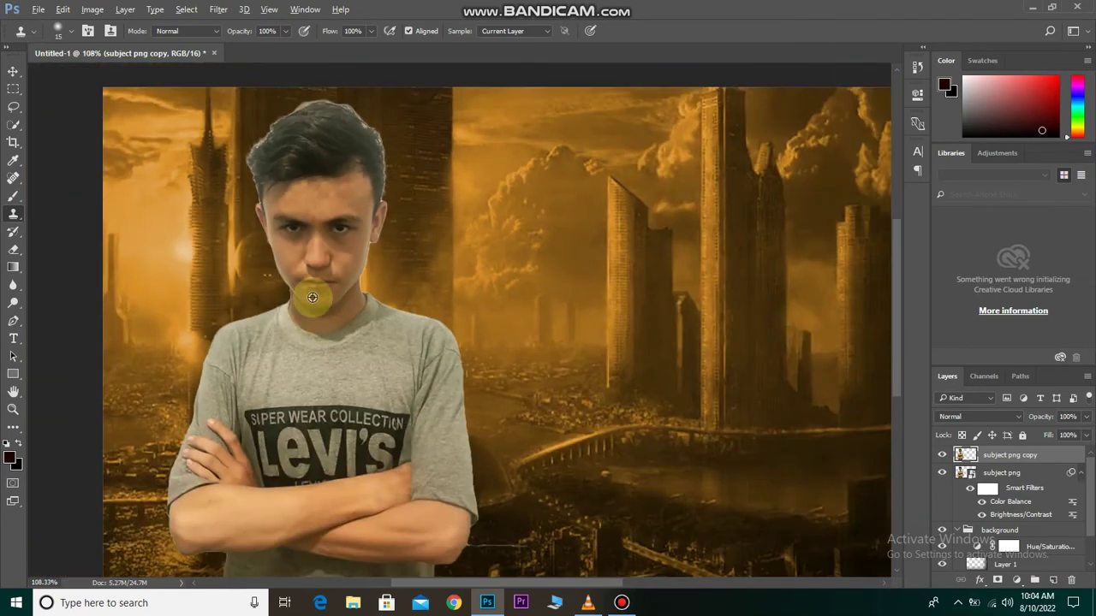
scroll(313, 295, "down", 1)
scroll(313, 295, "down", 1)
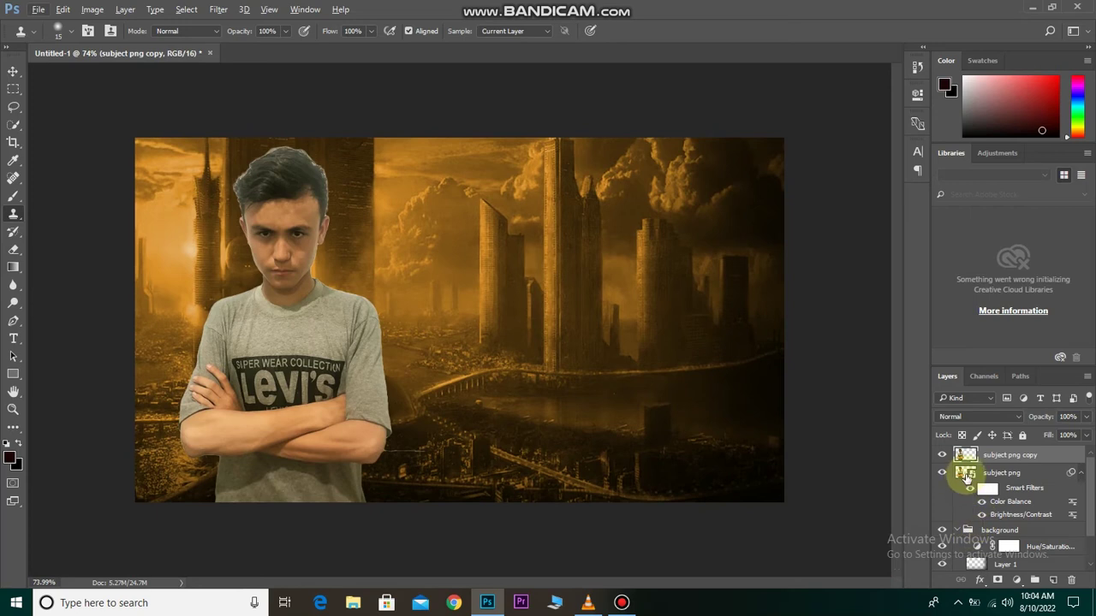
Merge subject png and subject png copy into a single layer.
left_click(1000, 477, "ctrl")
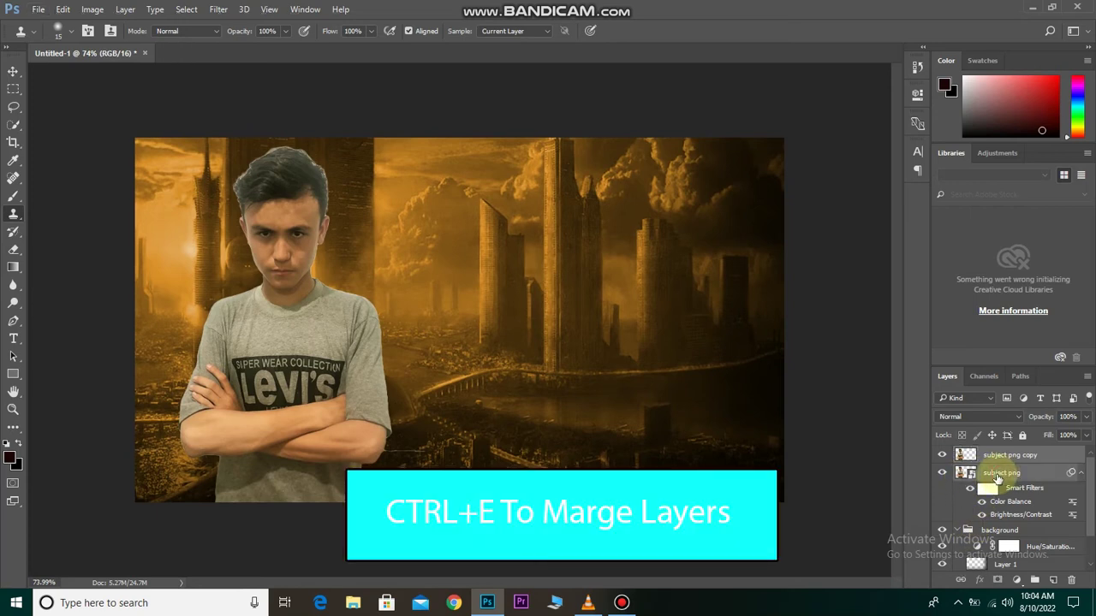
key("ctrl+e")
left_click(942, 455)
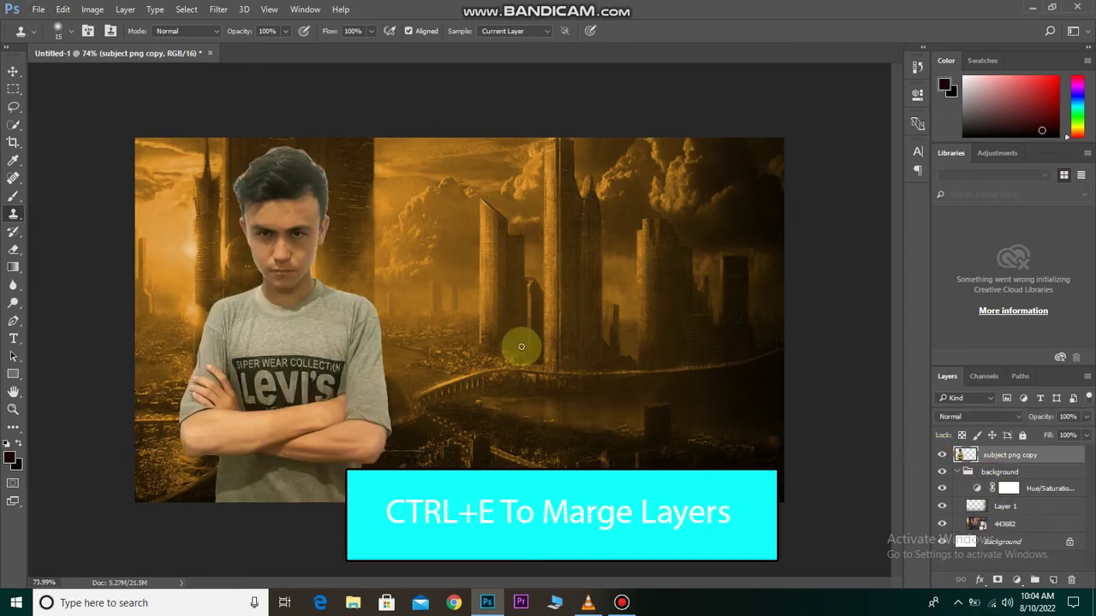
left_click(13, 71)
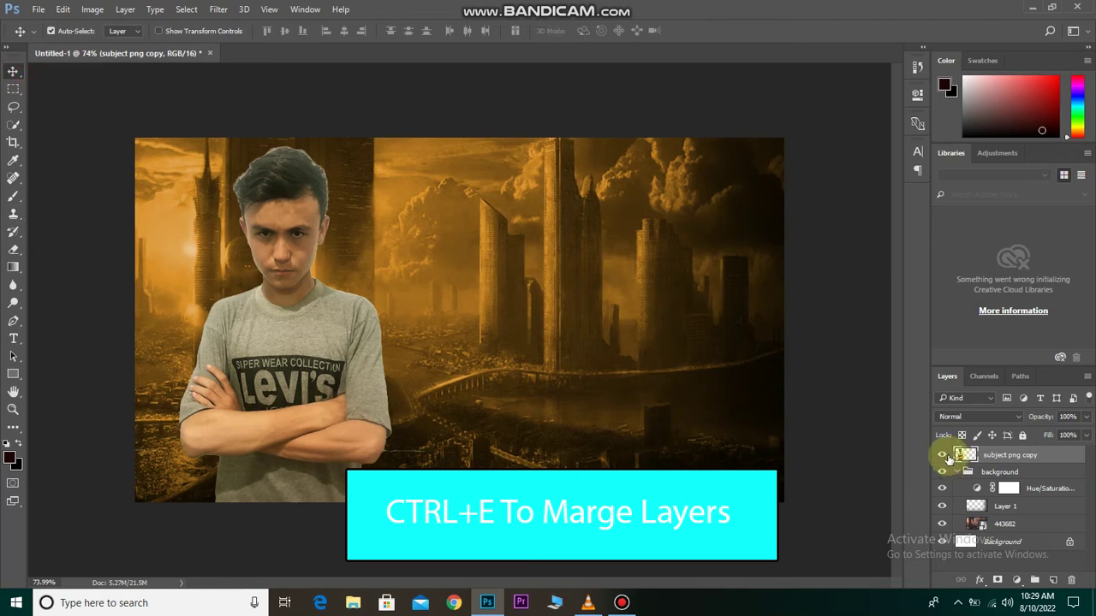
left_click(1021, 474)
Enable Inner Glow on the subject with a saturated orange sampled from the scene.
left_click(831, 89)
left_click_drag(613, 96, 860, 140)
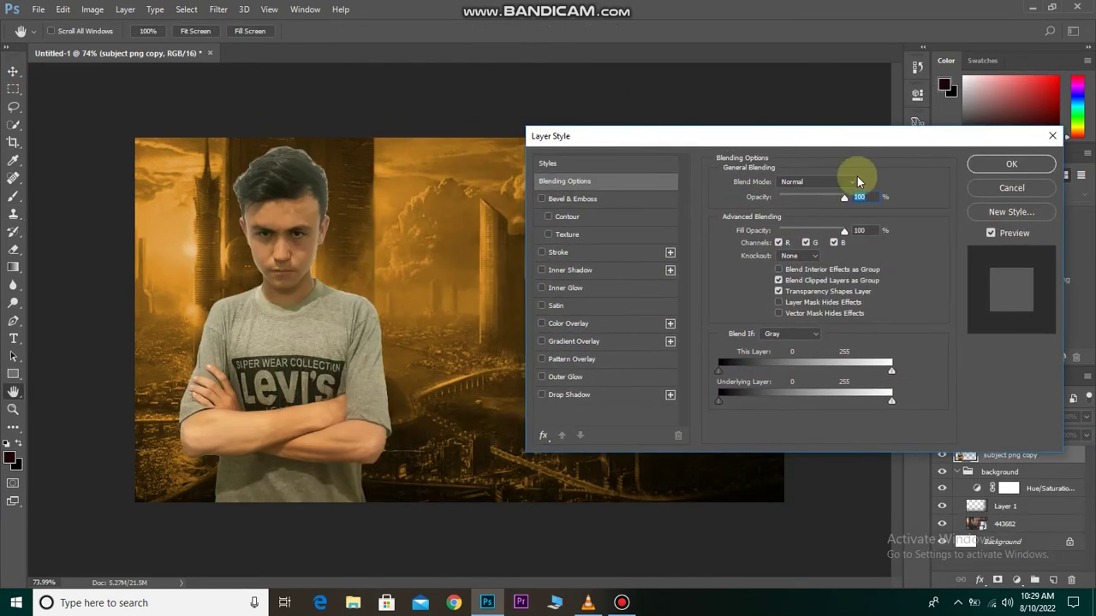
left_click(561, 287)
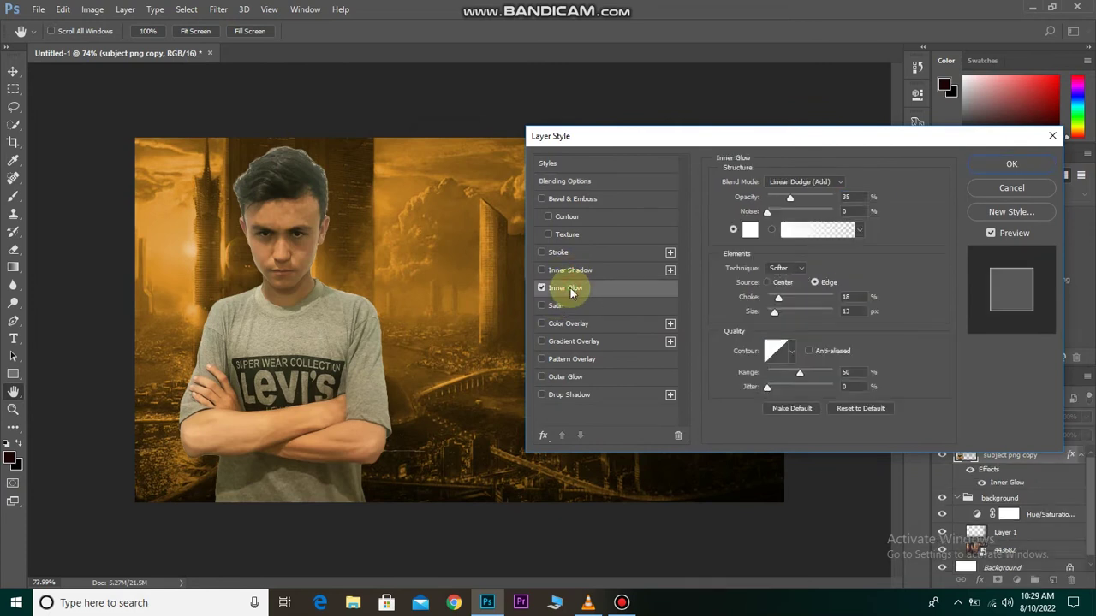
left_click(749, 229)
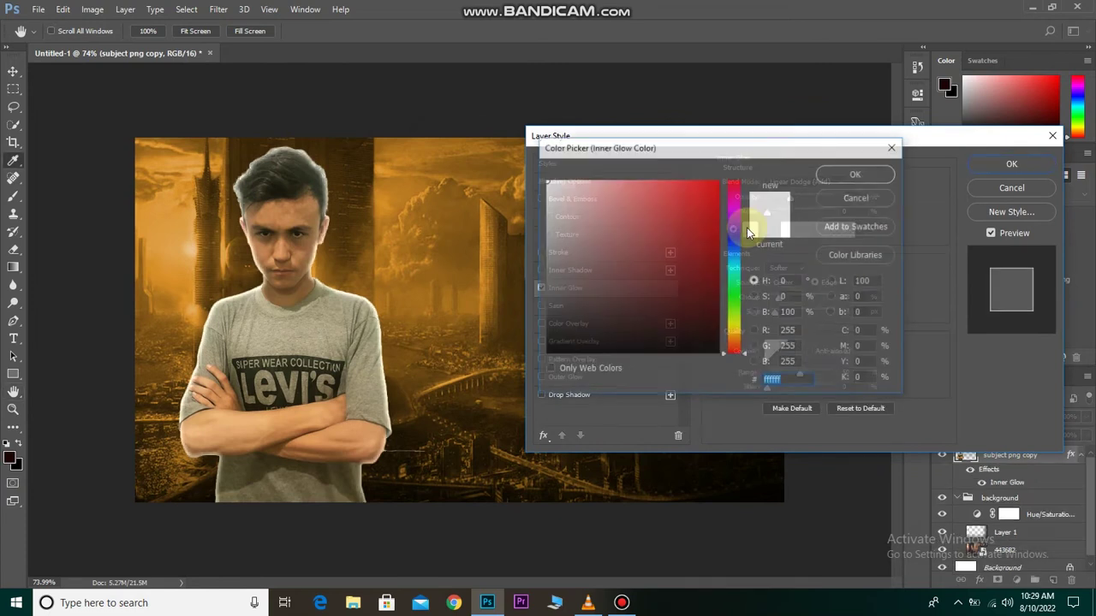
left_click_drag(208, 255, 190, 249)
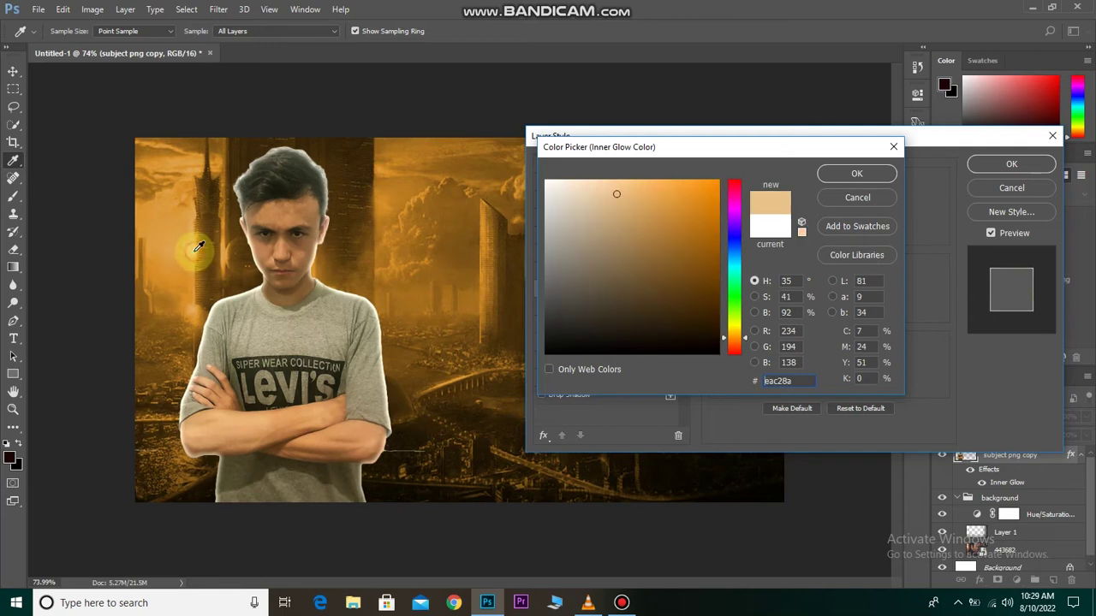
left_click(189, 233)
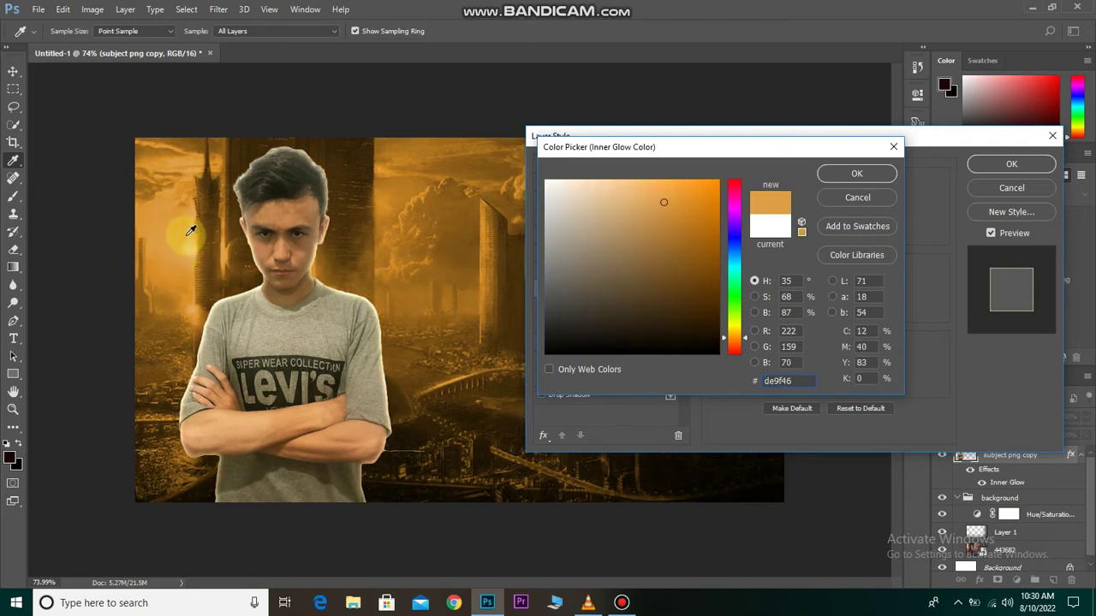
left_click(856, 174)
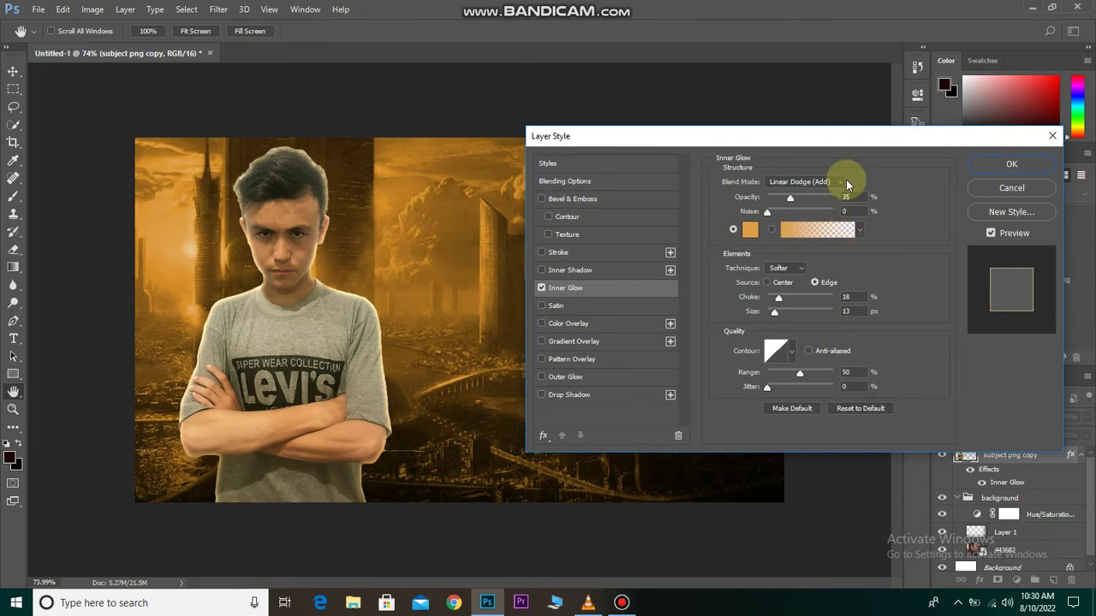
Set the inner glow to Linear Dodge (Add), 100% opacity, choke 8 and size 6.
left_click(835, 182)
left_click(841, 292)
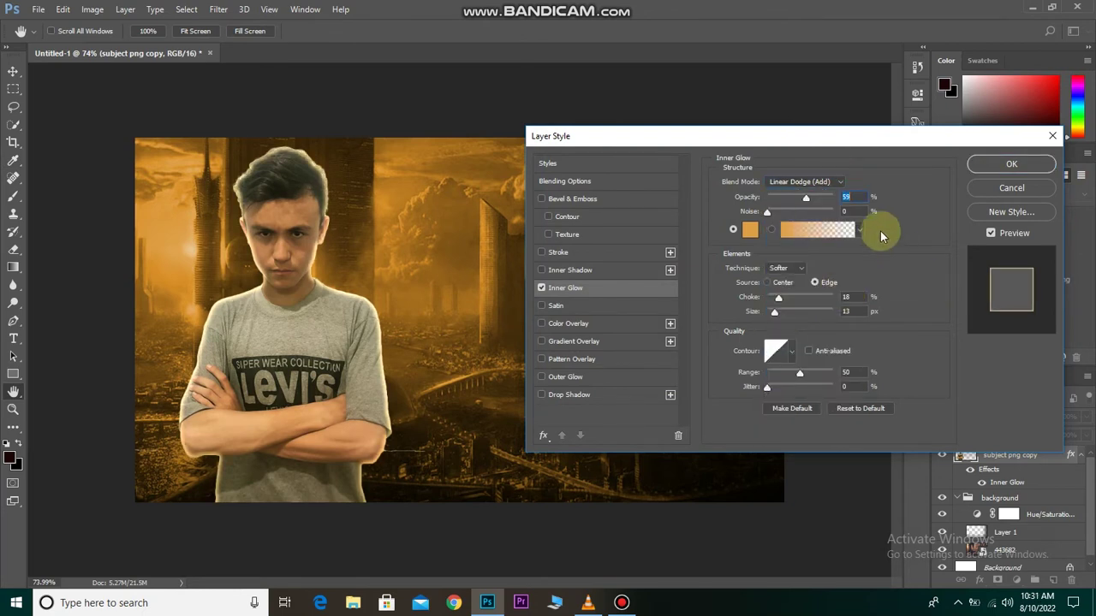
left_click_drag(825, 194, 835, 193)
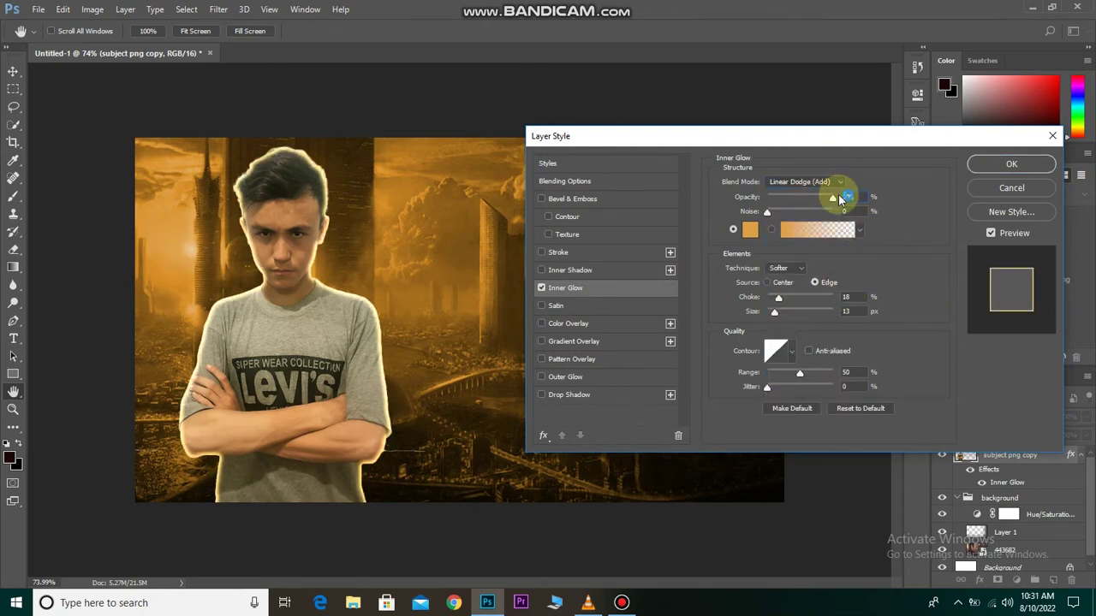
double_click(852, 297)
type("5")
double_click(847, 311)
type("3")
key("Up")
key("Up")
key("Up")
double_click(833, 297)
key("Up")
key("Up")
key("Up")
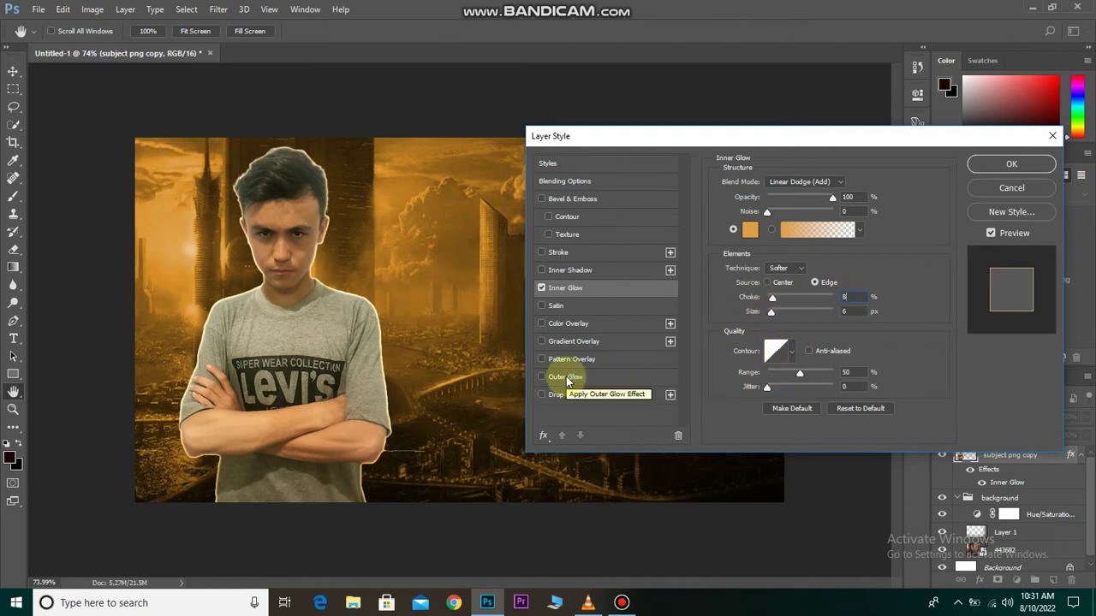
left_click(567, 378)
Give the outer glow a light orange colour sampled from the background.
left_click(750, 230)
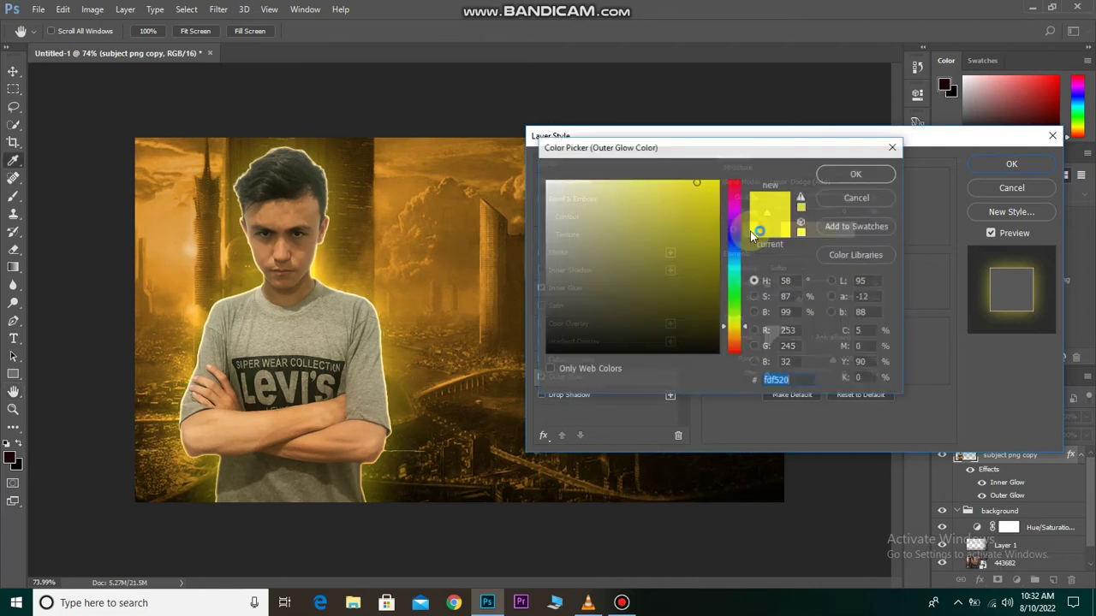
left_click_drag(188, 246, 186, 256)
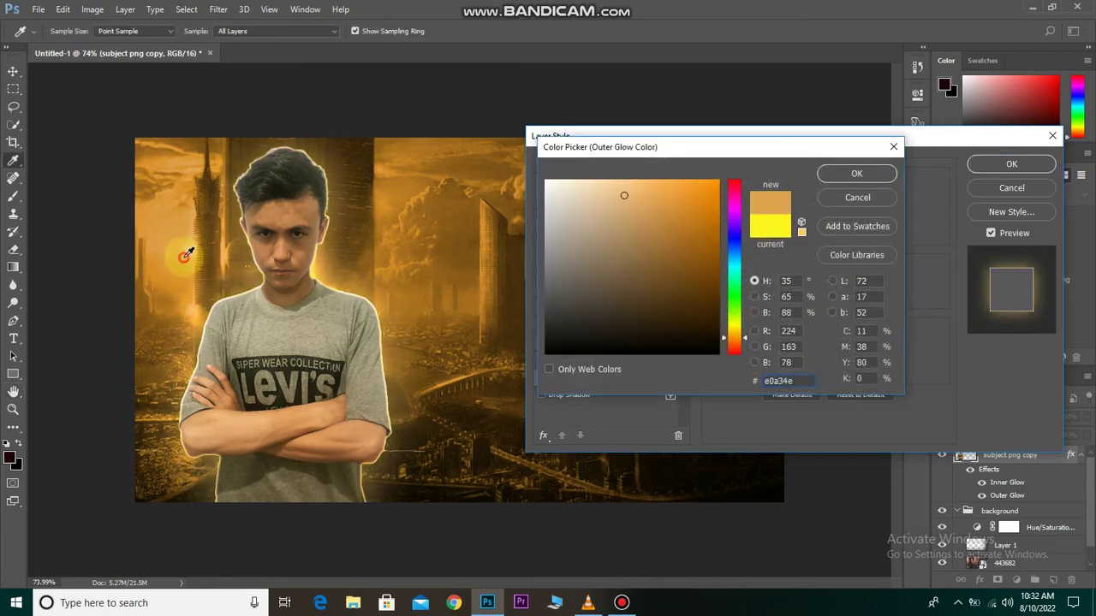
left_click_drag(641, 184, 650, 187)
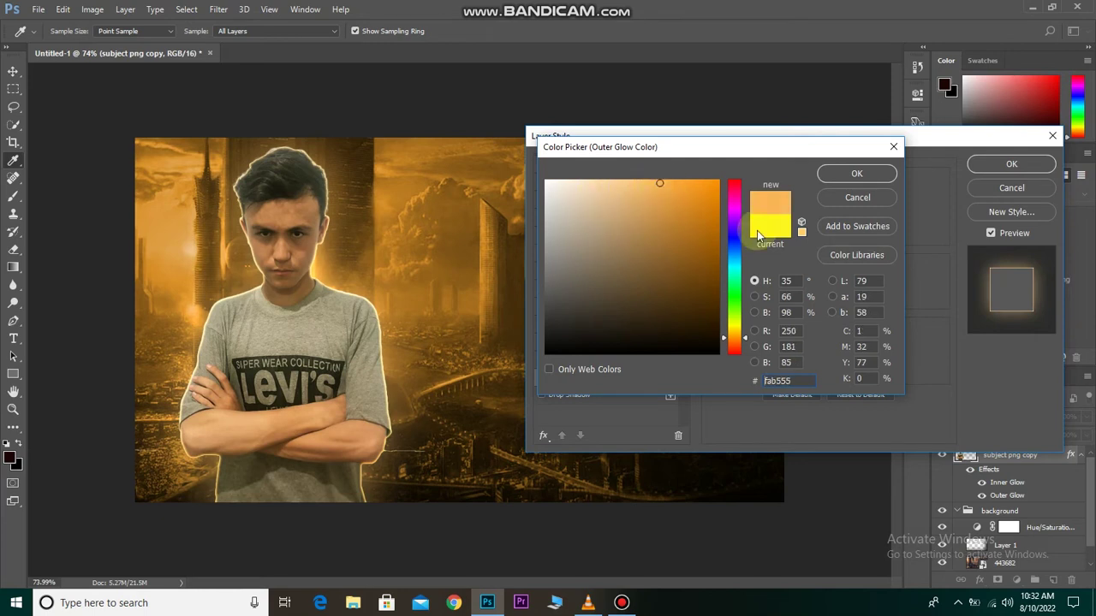
left_click(856, 173)
Set the outer glow to spread 3%, size 109 px, 50% opacity, Linear Dodge (Add), and apply.
left_click_drag(803, 286, 769, 285)
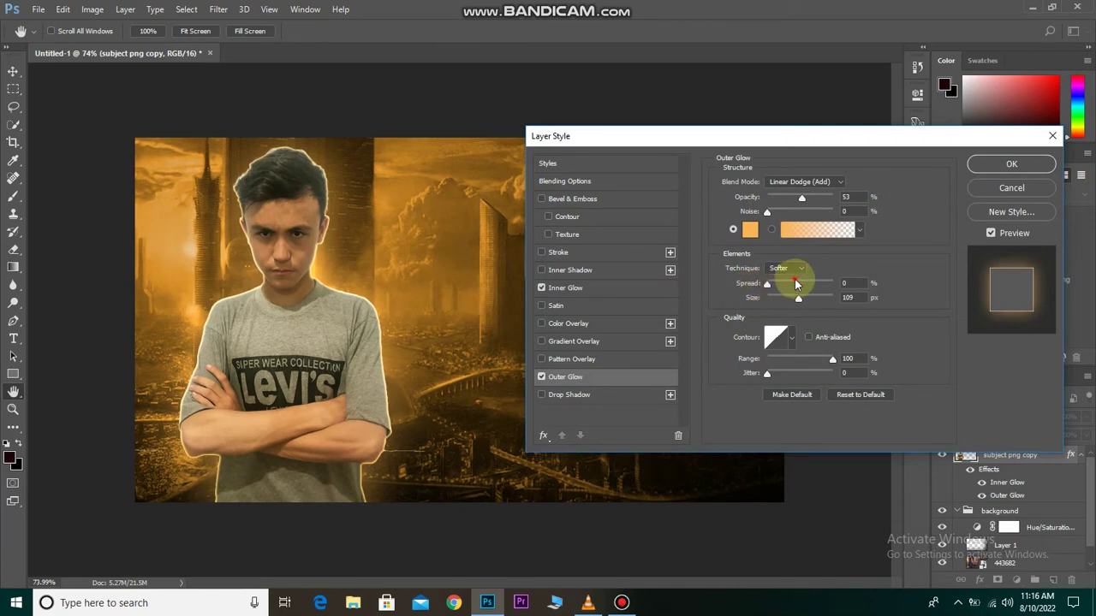
left_click_drag(797, 285, 759, 295)
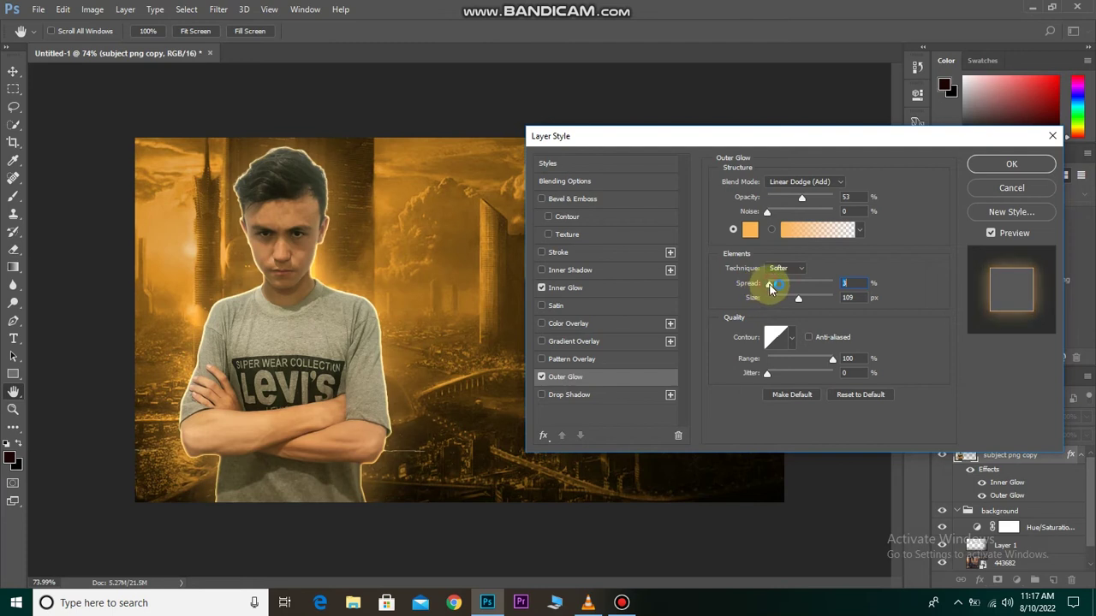
left_click_drag(803, 198, 800, 200)
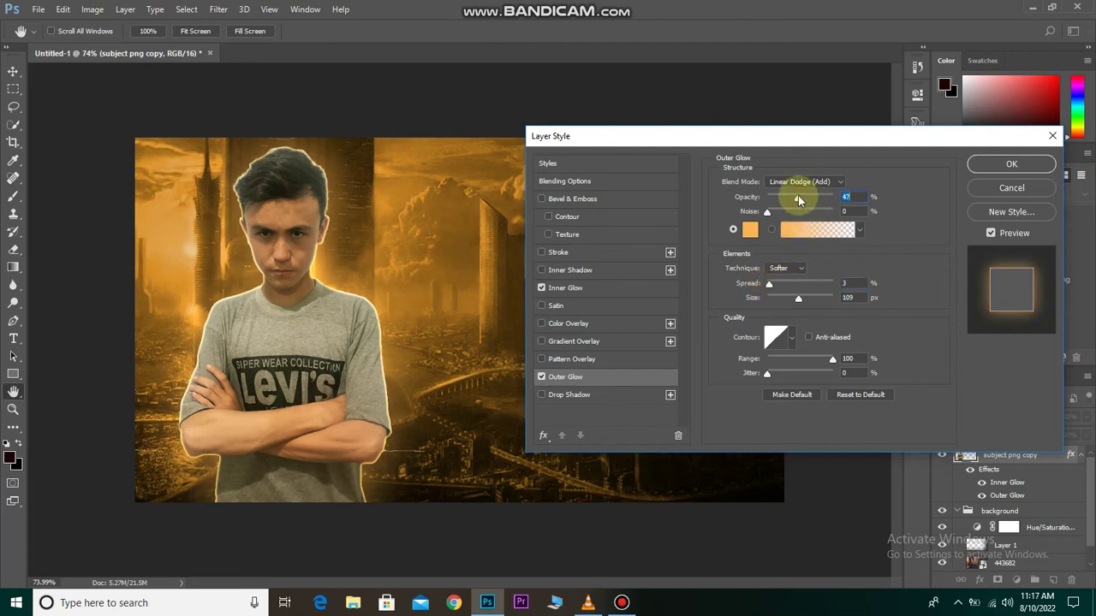
type("50")
left_click(823, 182)
left_click(822, 292)
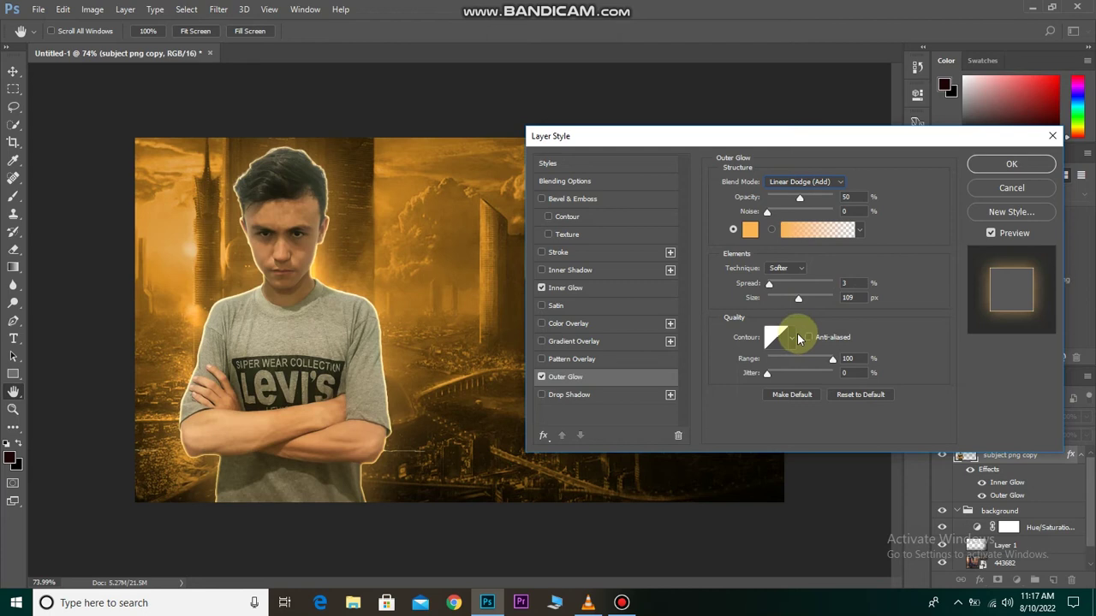
left_click(997, 167)
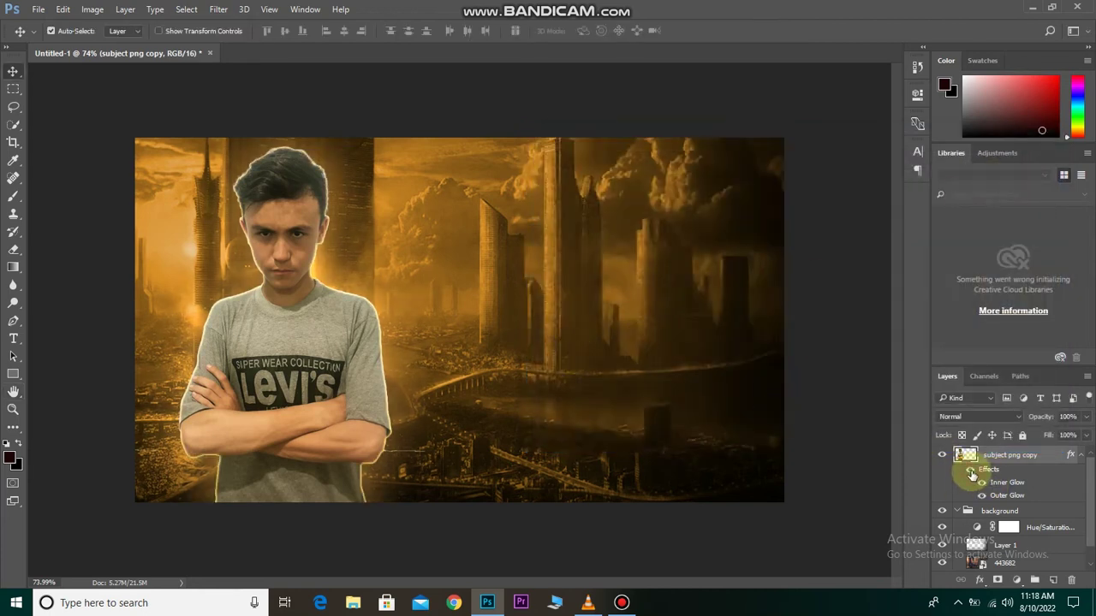
Place the Pharaoh X Suitc copy image, enlarged to about 214% and moved left and down.
scroll(517, 418, "down", 2)
scroll(516, 415, "up", 2)
scroll(383, 364, "down", 2)
scroll(364, 366, "up", 1)
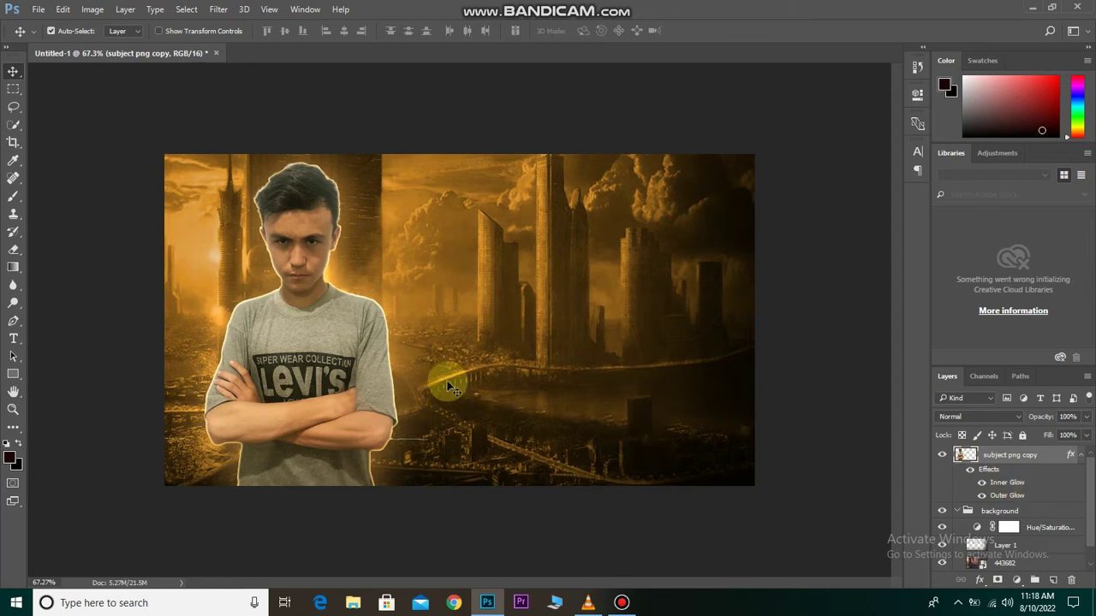
left_click(37, 8)
left_click(69, 248)
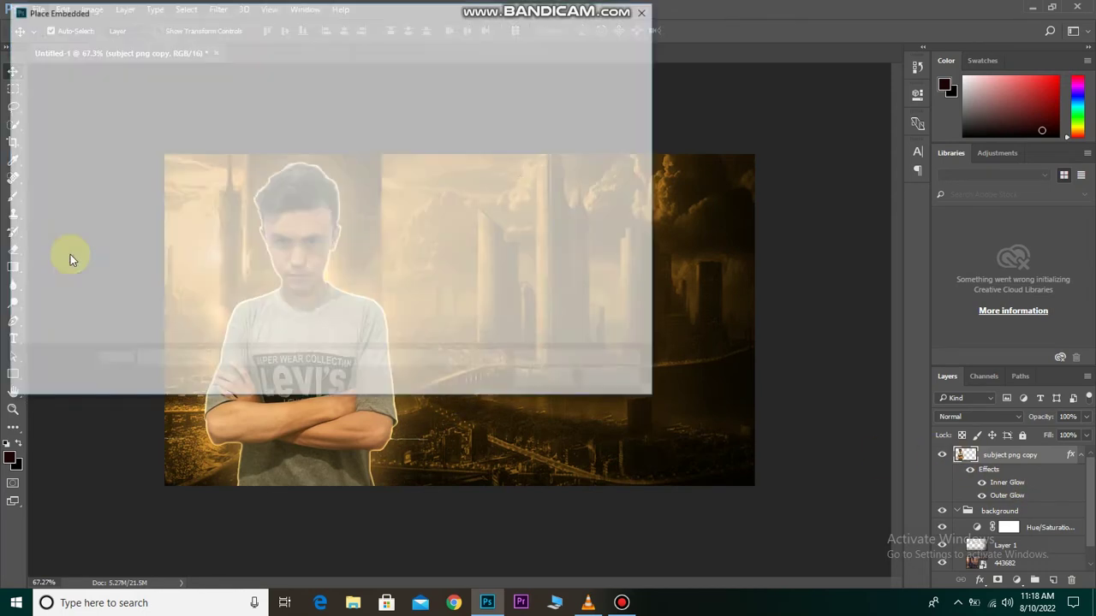
double_click(613, 112)
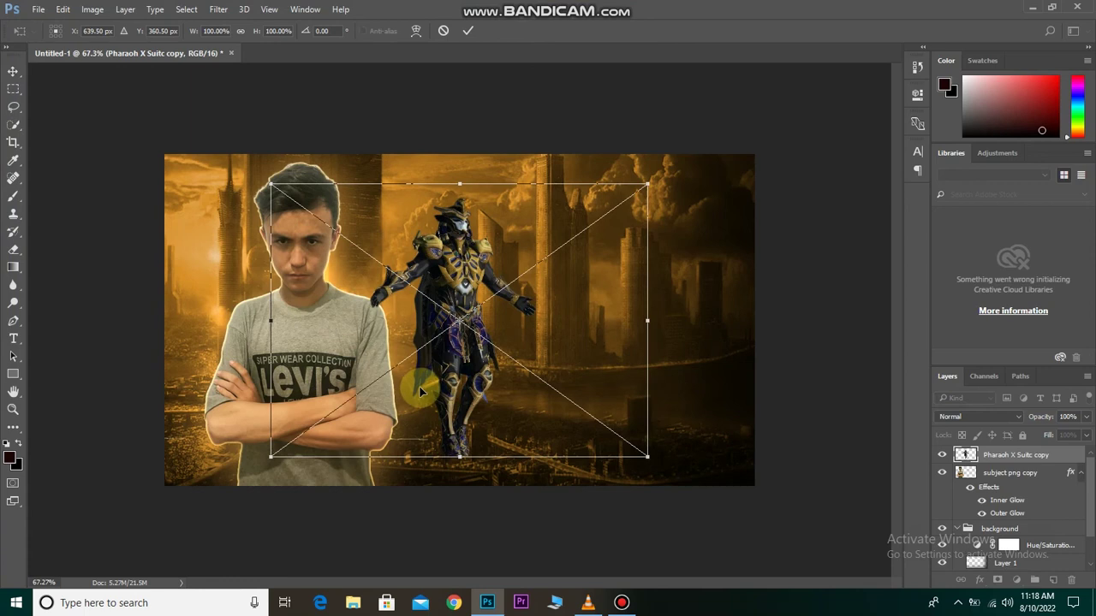
left_click_drag(647, 183, 752, 107)
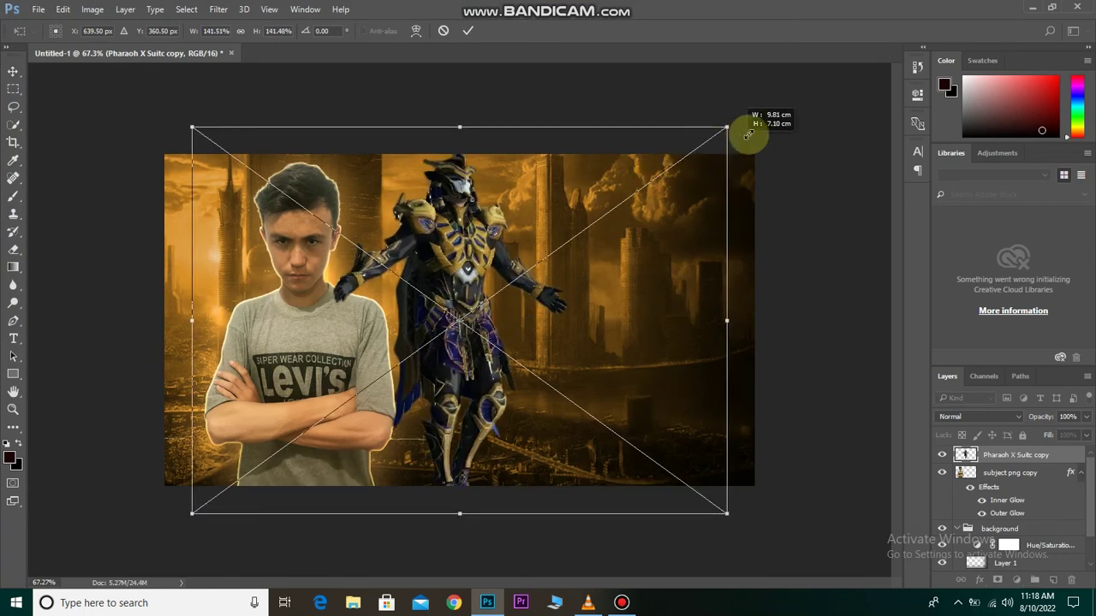
key("ctrl+0")
left_click_drag(726, 128, 759, 88)
mouse_move(436, 265)
left_mouse_down()
mouse_move(376, 322)
mouse_move(220, 312)
left_mouse_up()
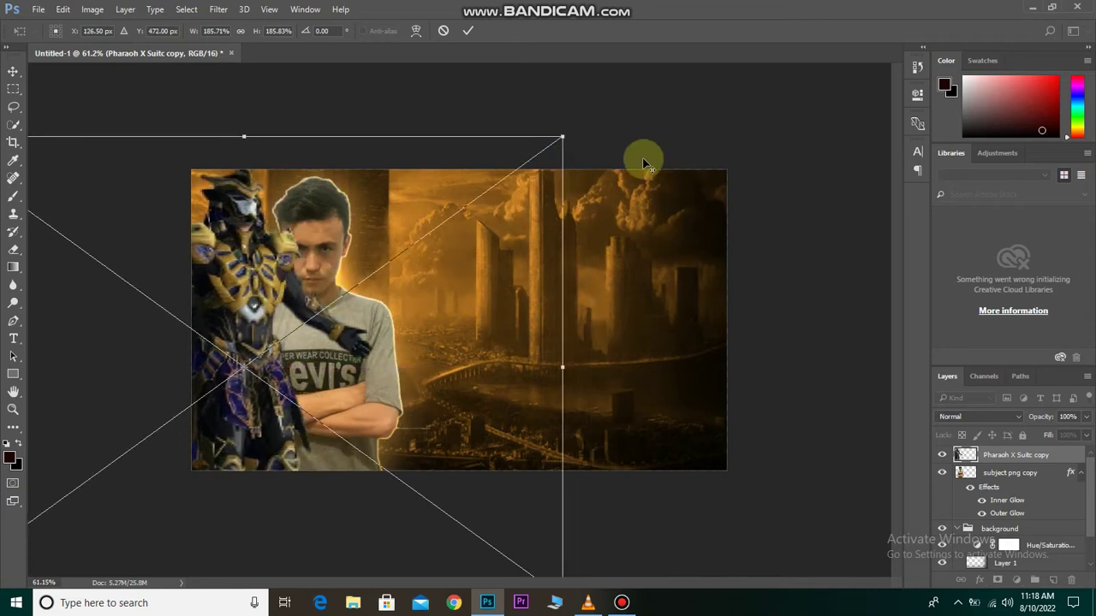
left_click_drag(563, 134, 607, 98)
left_click_drag(407, 205, 416, 240)
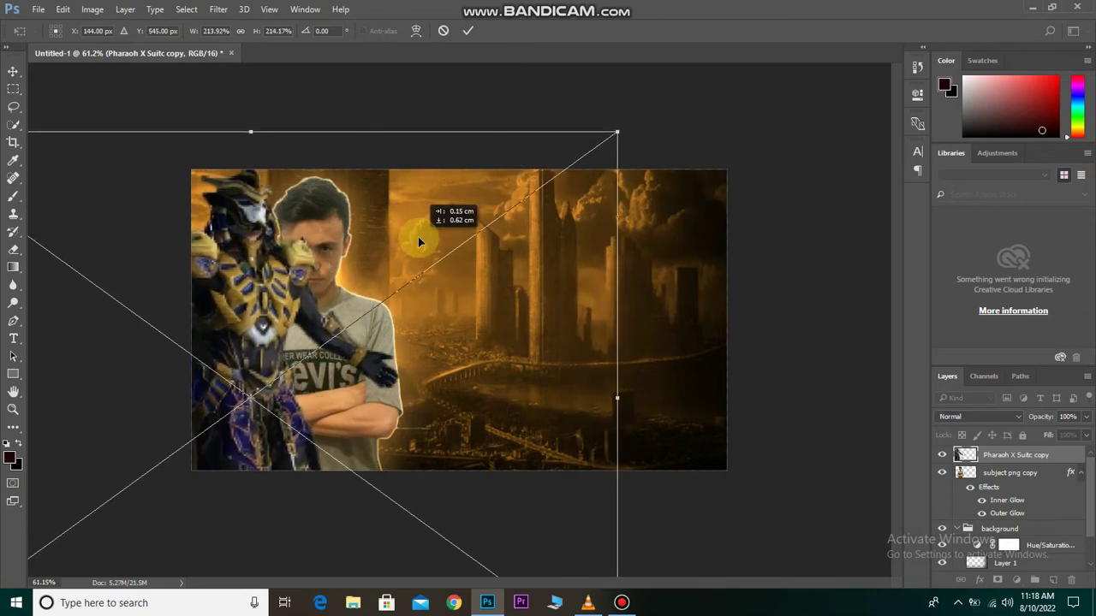
left_click(469, 32)
Move the Pharaoh layer beneath subject png copy and nudge both figures slightly right.
left_click_drag(992, 459, 997, 522)
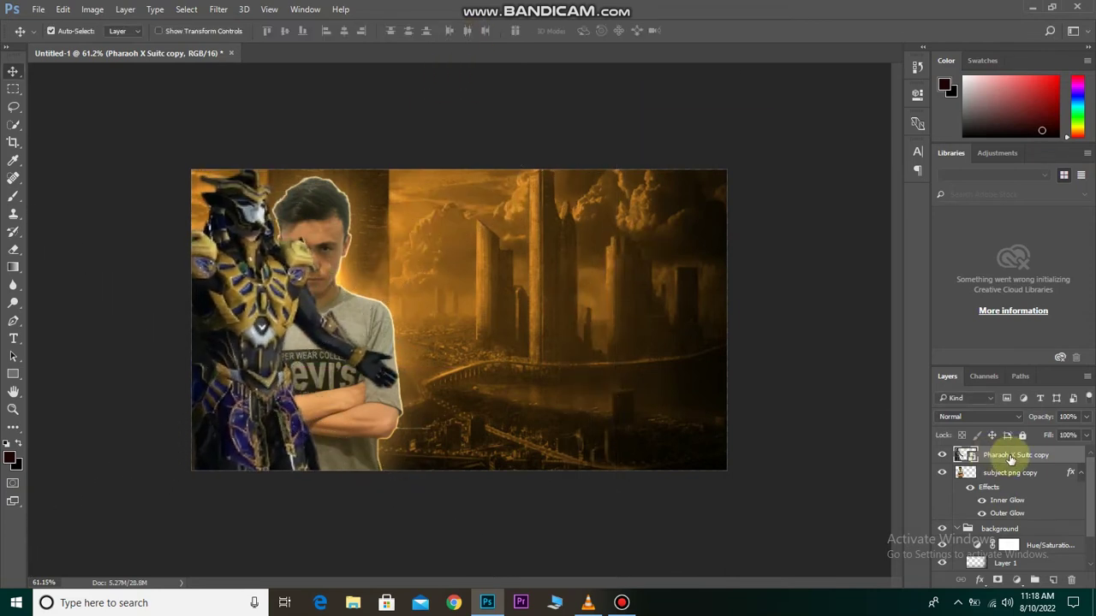
left_click_drag(227, 274, 231, 283)
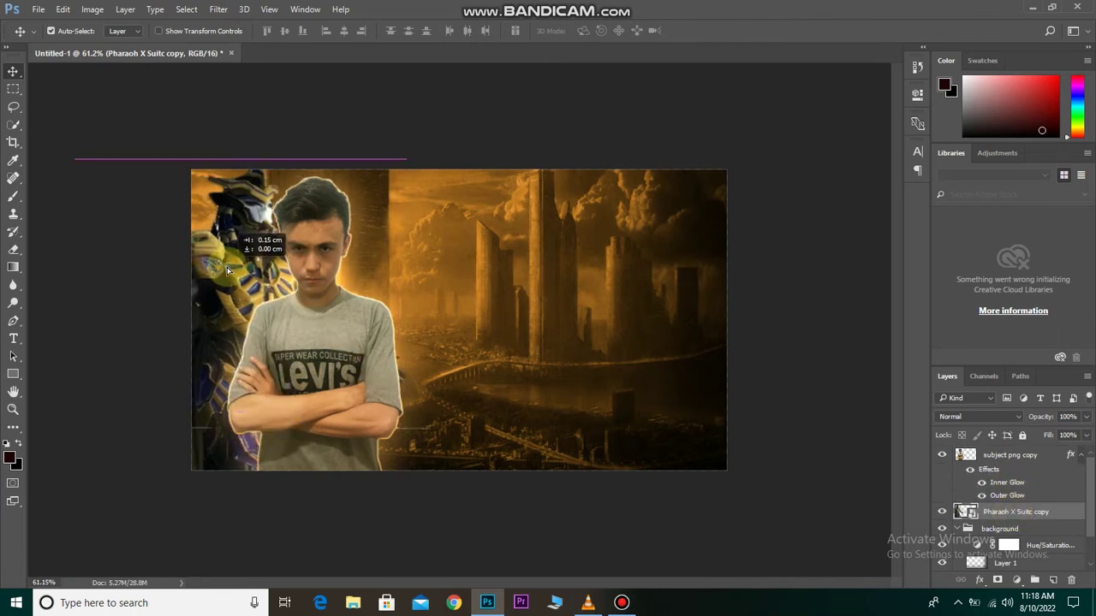
left_click(325, 336)
left_click_drag(328, 336, 249, 295)
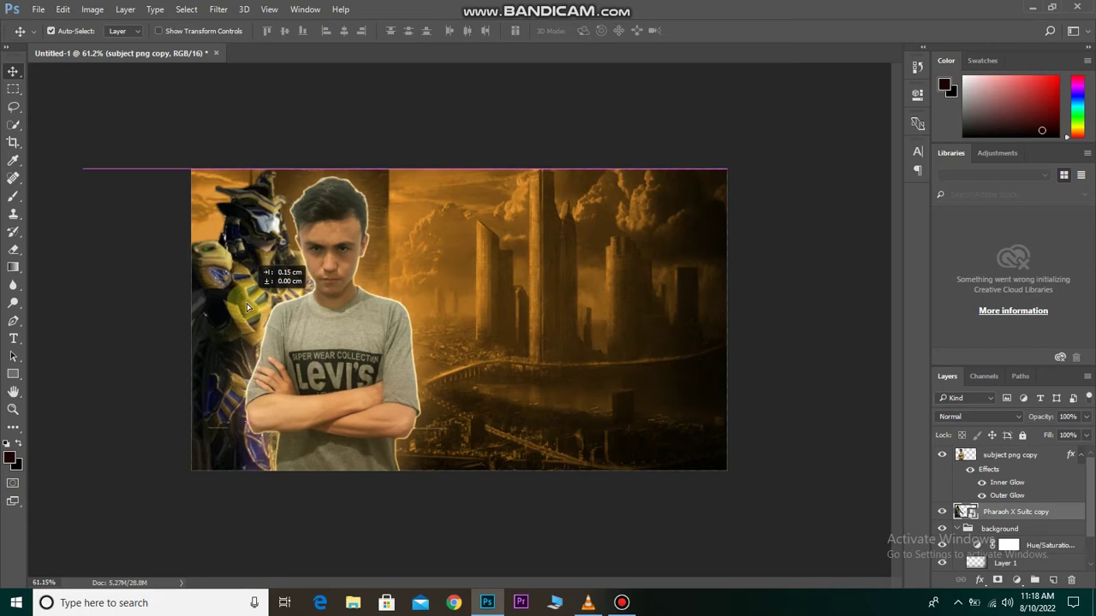
left_click_drag(250, 295, 257, 309)
left_click(344, 349)
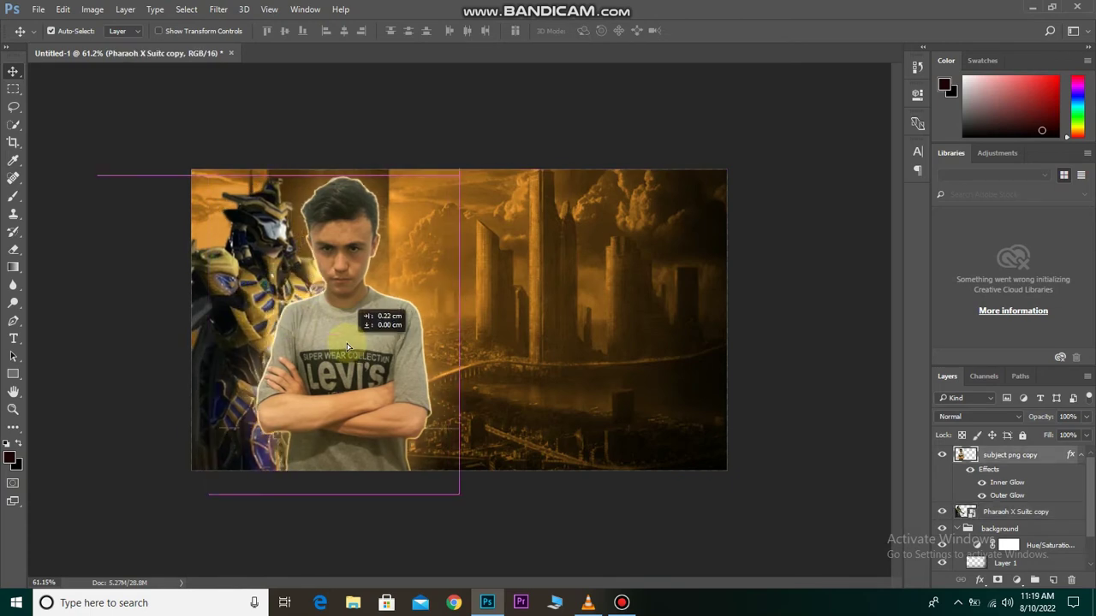
scroll(401, 341, "down", 1)
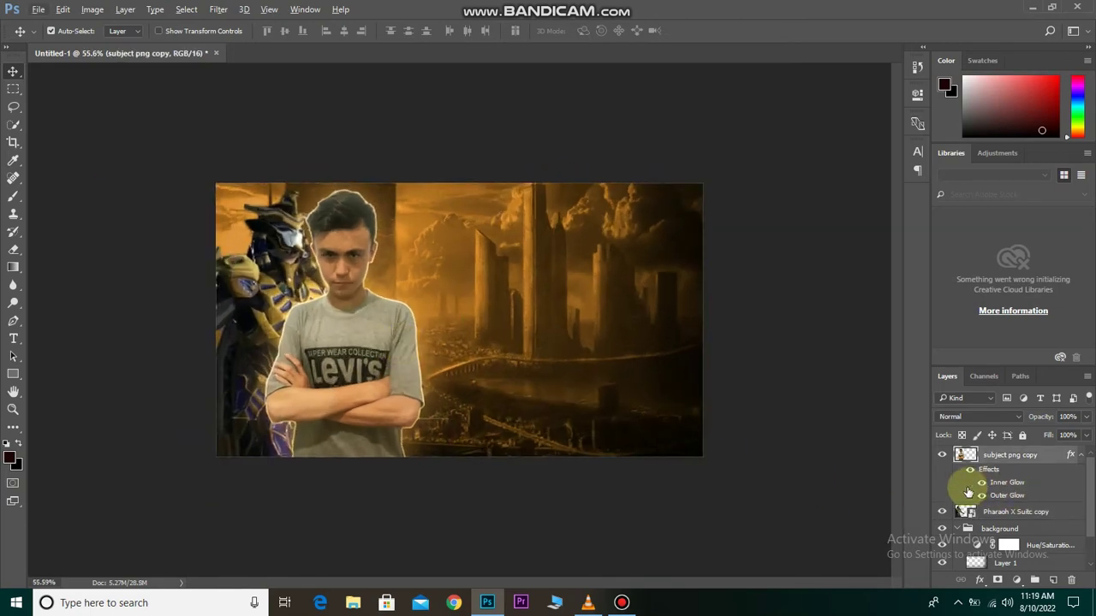
Copy the layer style from subject png copy and paste it onto Pharaoh X Suitc copy.
left_click(942, 512)
left_click(1024, 512)
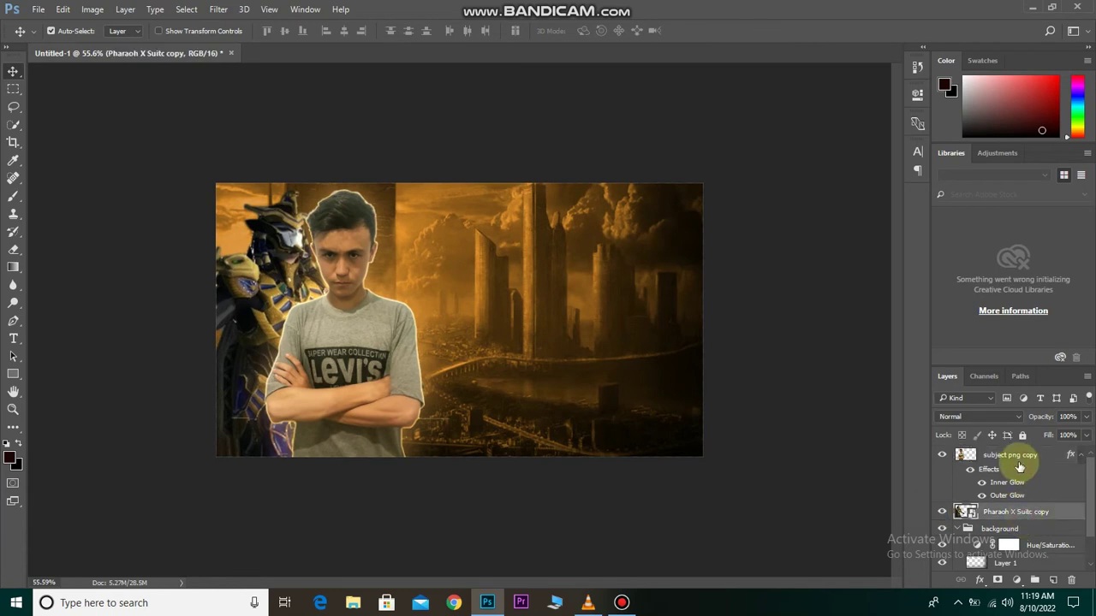
left_click(1019, 456)
right_click(997, 453)
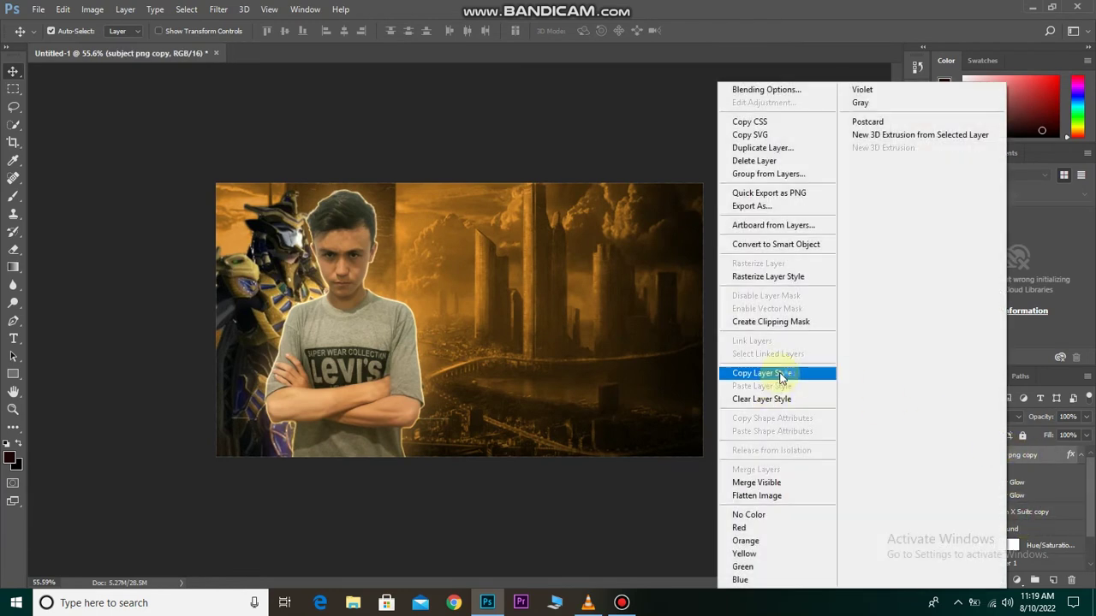
left_click(781, 378)
right_click(1020, 512)
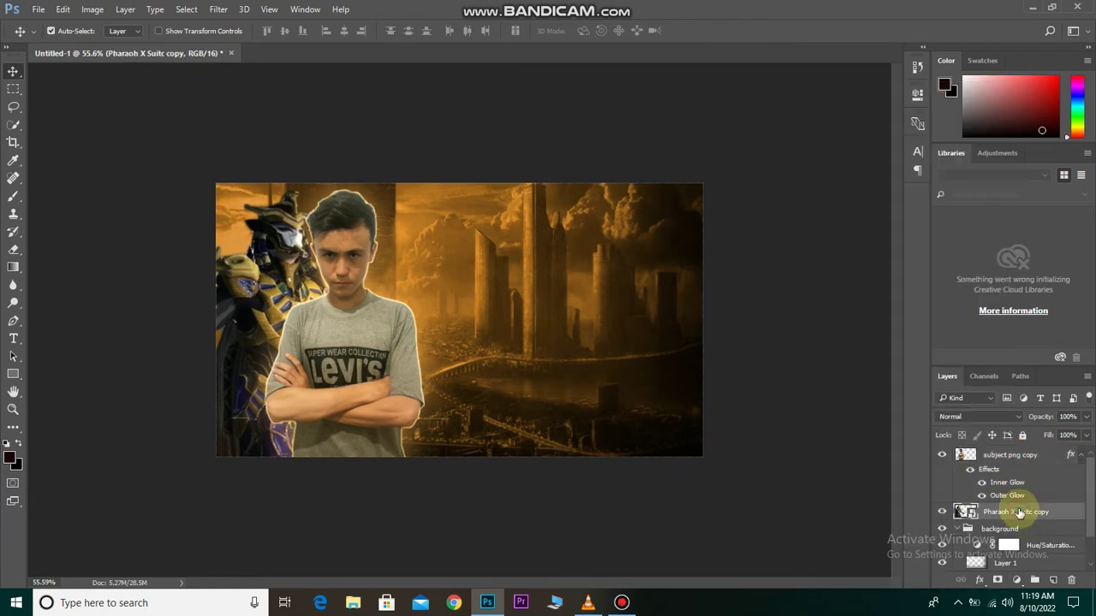
left_click(779, 431)
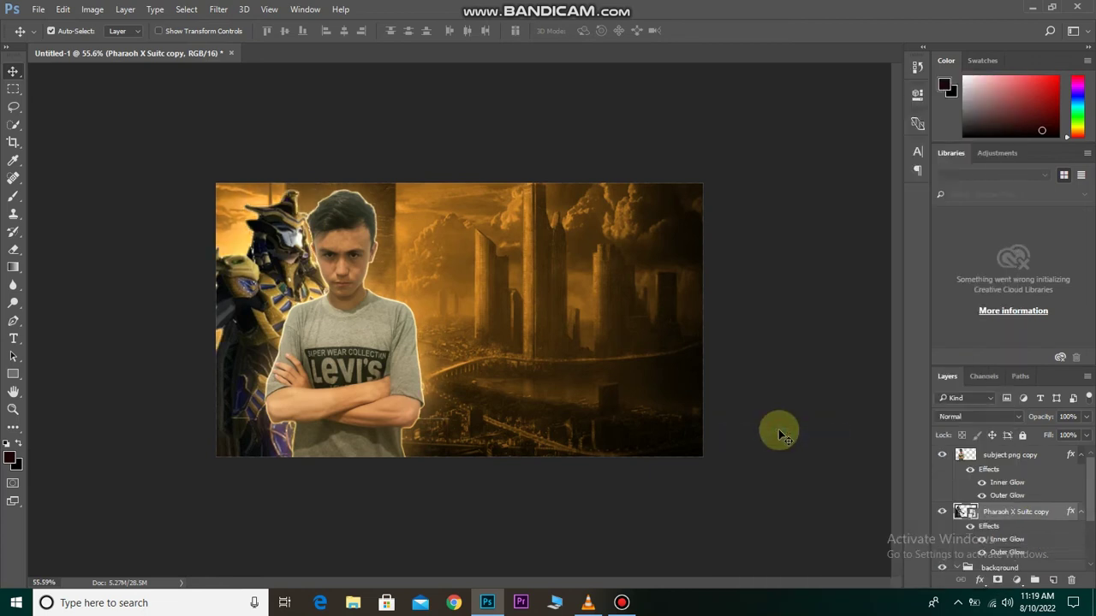
Compare the Pharaoh's glow effects on and off, then select the background group.
left_click(970, 526)
left_click(970, 526)
left_click(1012, 456)
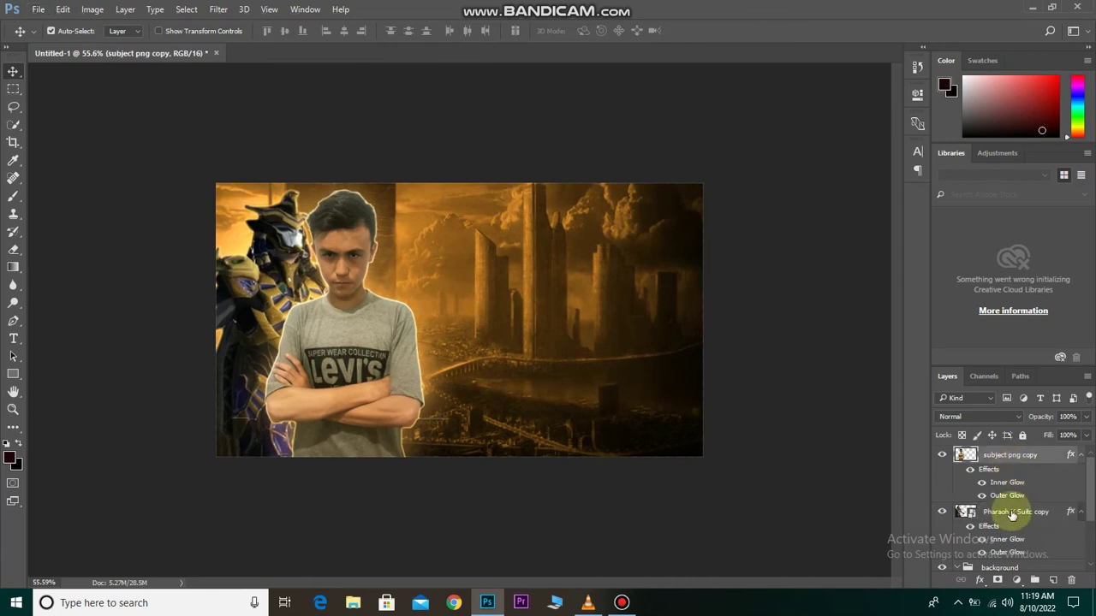
scroll(1013, 512, "down", 2)
left_click(1023, 494)
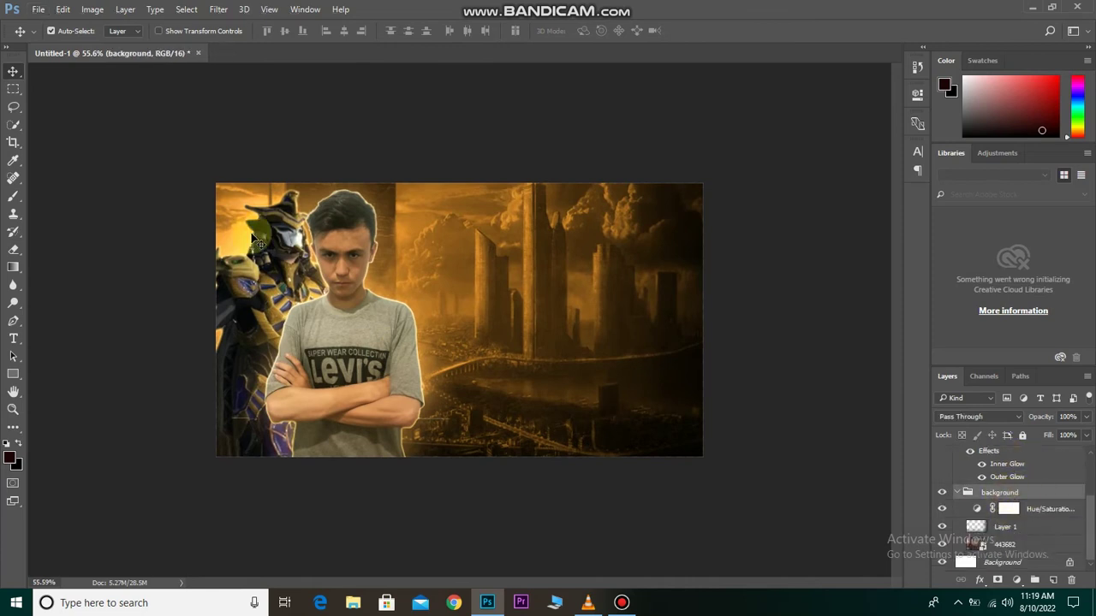
left_click(38, 10)
Place the Screenshot_2021 mummy image as an embedded layer, enlarged and moved right.
left_click(53, 179)
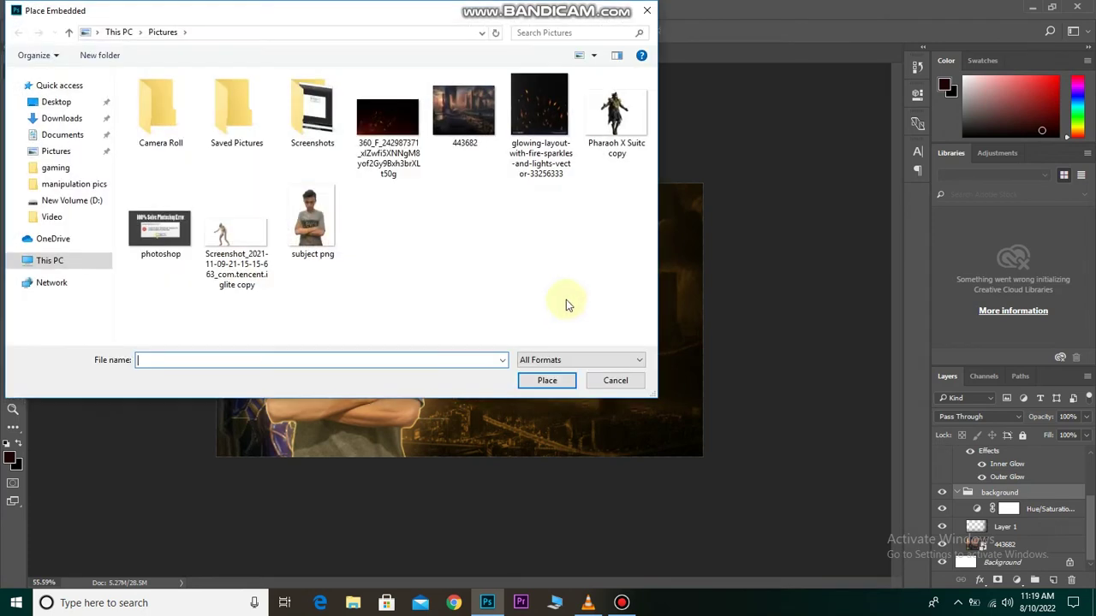
double_click(236, 236)
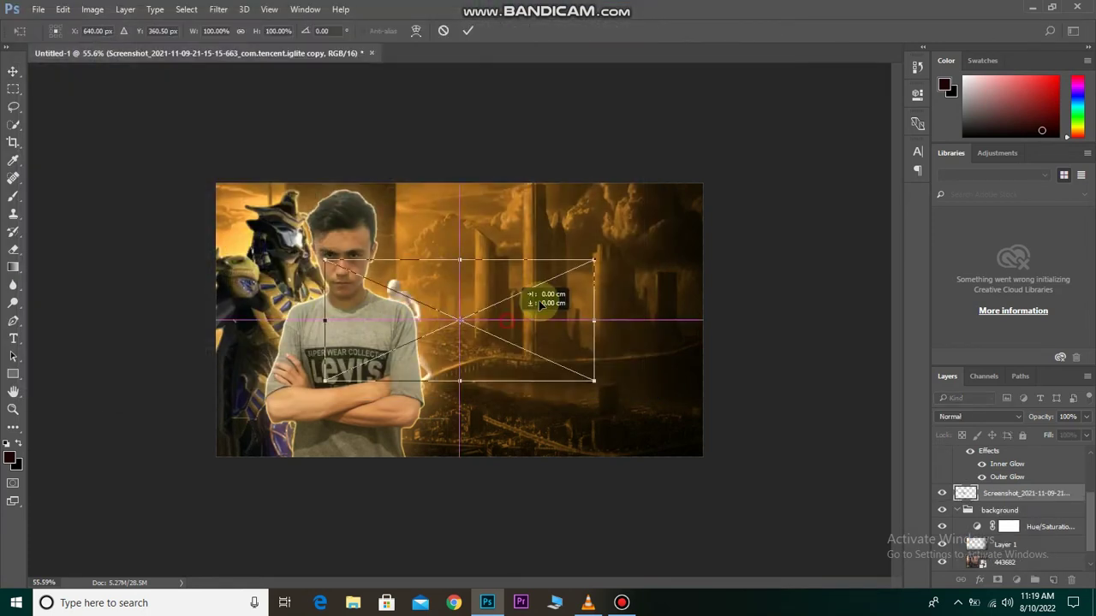
left_click_drag(525, 318, 538, 301)
left_click_drag(630, 240, 800, 195)
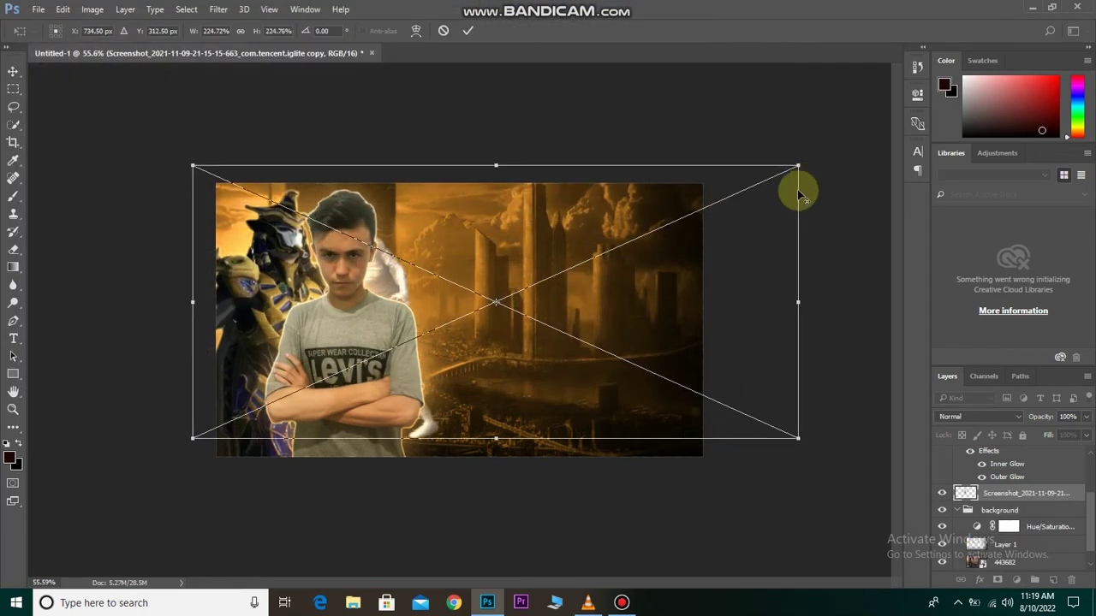
left_click_drag(625, 301, 753, 295)
key("ctrl+minus")
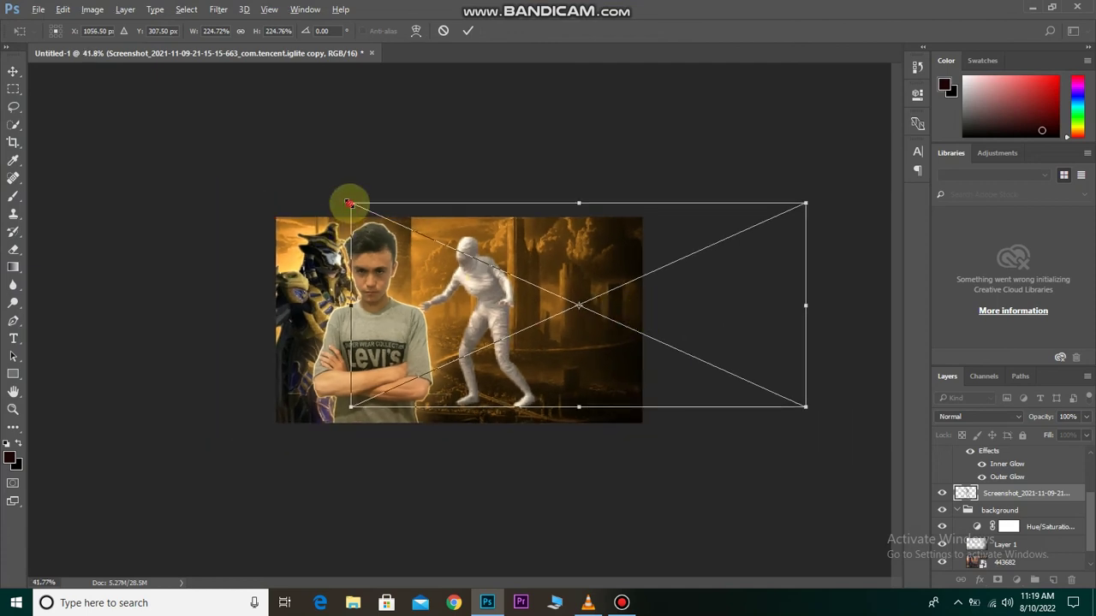
left_click_drag(350, 204, 178, 125)
mouse_move(522, 246)
left_mouse_down()
mouse_move(569, 272)
mouse_move(544, 261)
left_mouse_up()
left_click(468, 30)
Fine-tune the mummy's position so it stands just right of the boy.
left_click_drag(467, 329, 457, 324)
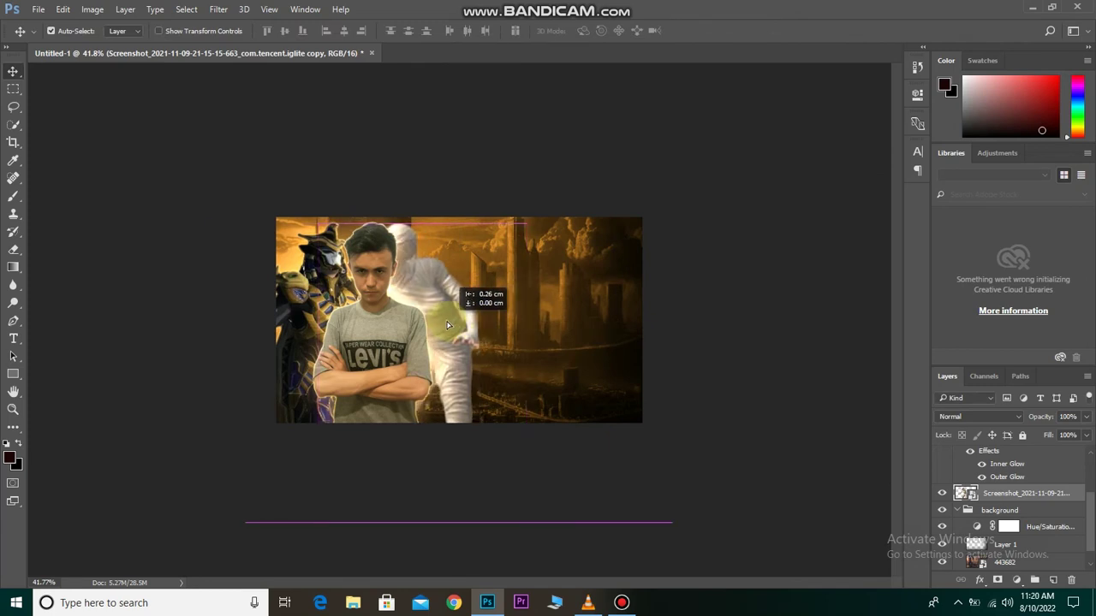
mouse_move(458, 324)
left_mouse_down()
mouse_move(482, 323)
mouse_move(469, 337)
left_mouse_up()
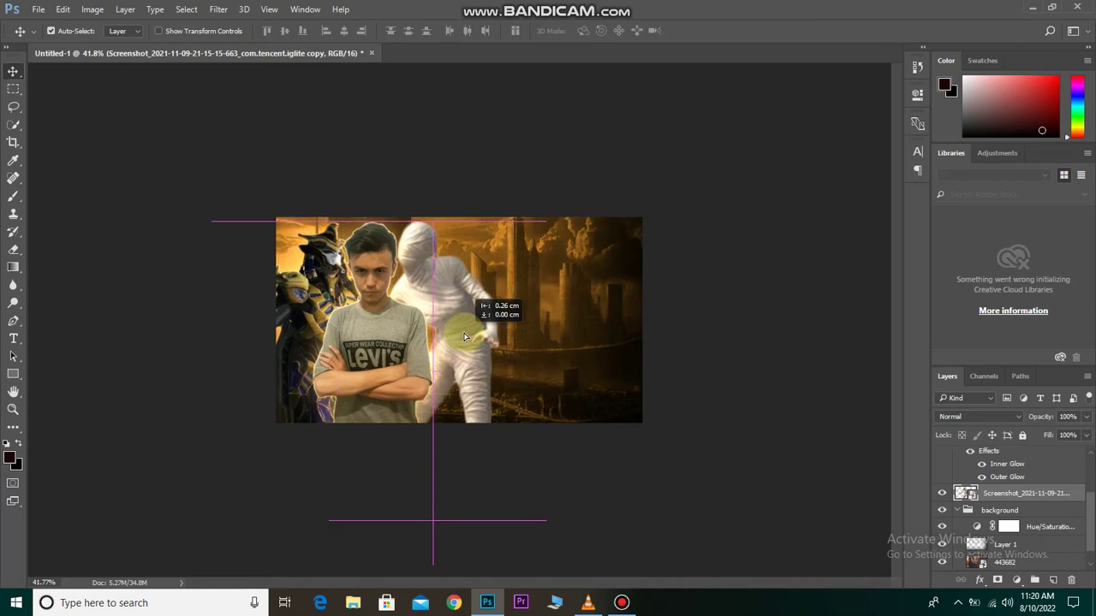
scroll(462, 342, "down", 1)
left_click_drag(464, 337, 460, 347)
scroll(460, 347, "up", 1)
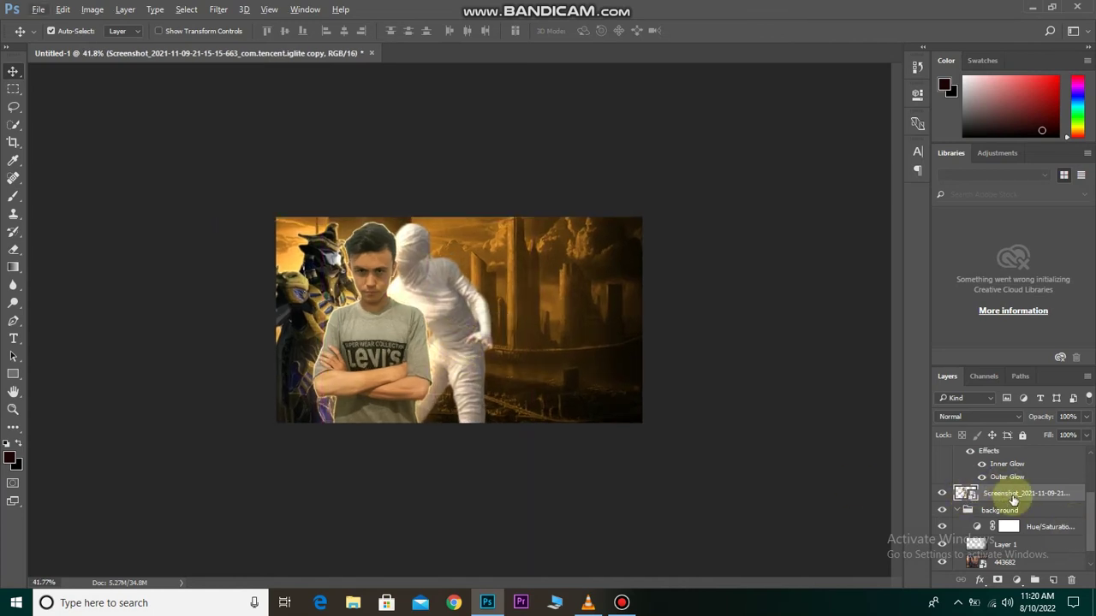
Paste the glow layer style onto the mummy's Screenshot layer, then select all three figure layers.
right_click(1011, 494)
left_click(800, 433)
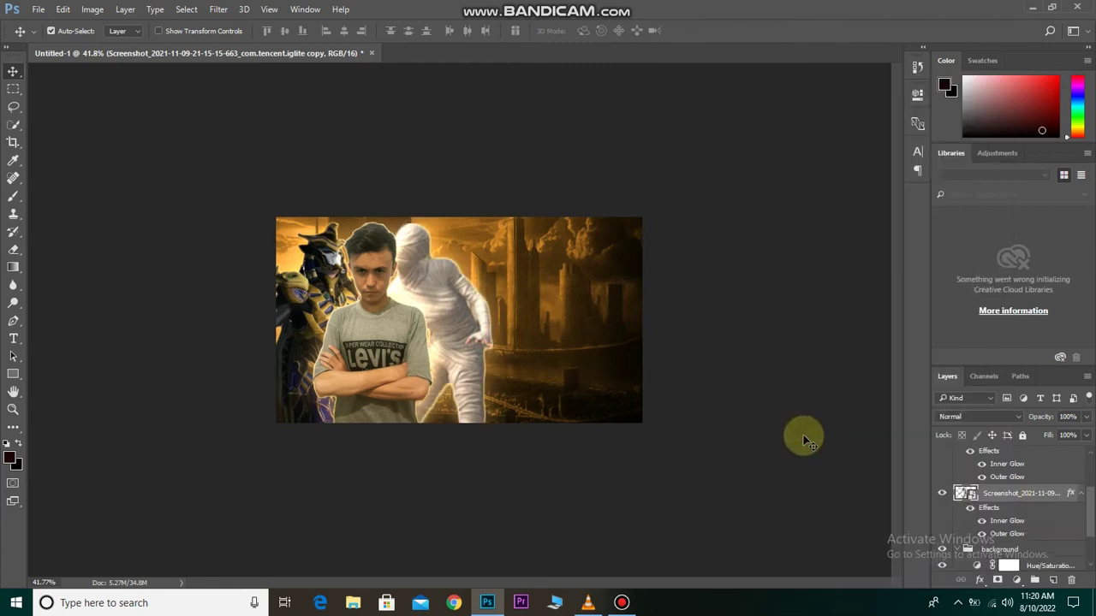
scroll(387, 363, "down", 1)
scroll(387, 363, "up", 1)
left_click(387, 366)
scroll(389, 374, "down", 1)
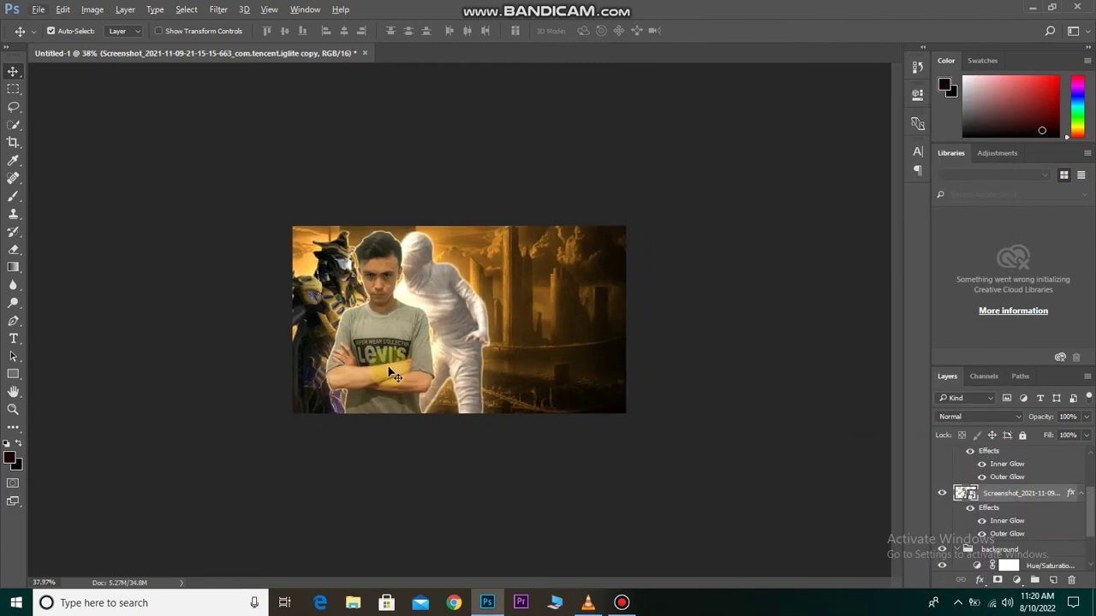
scroll(383, 351, "up", 8)
scroll(388, 337, "down", 1)
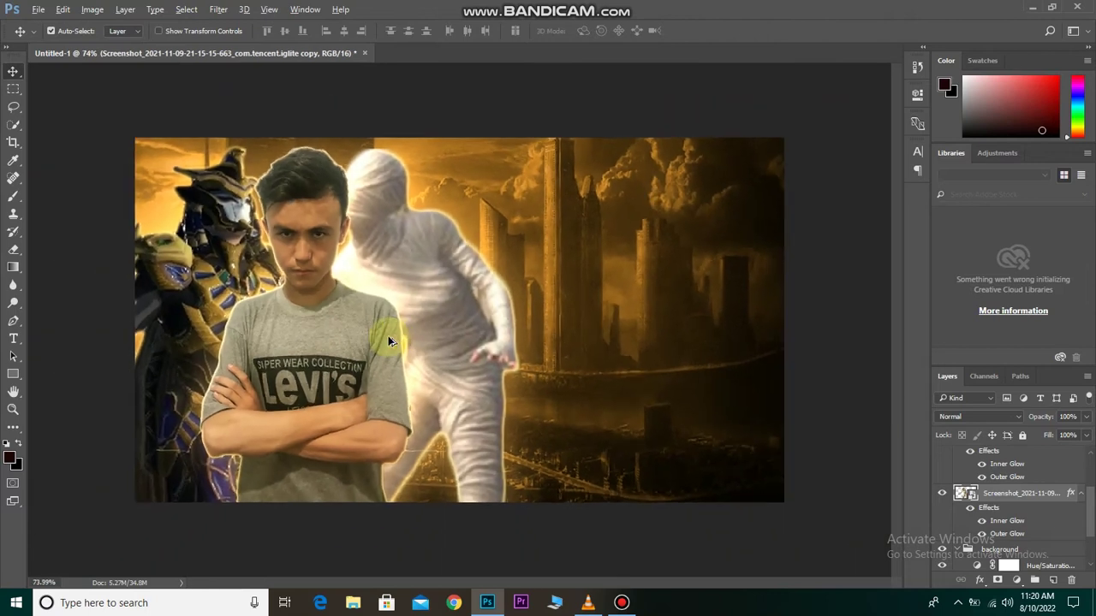
scroll(1023, 467, "up", 2)
left_click(1023, 460, "shift")
right_click(1023, 461)
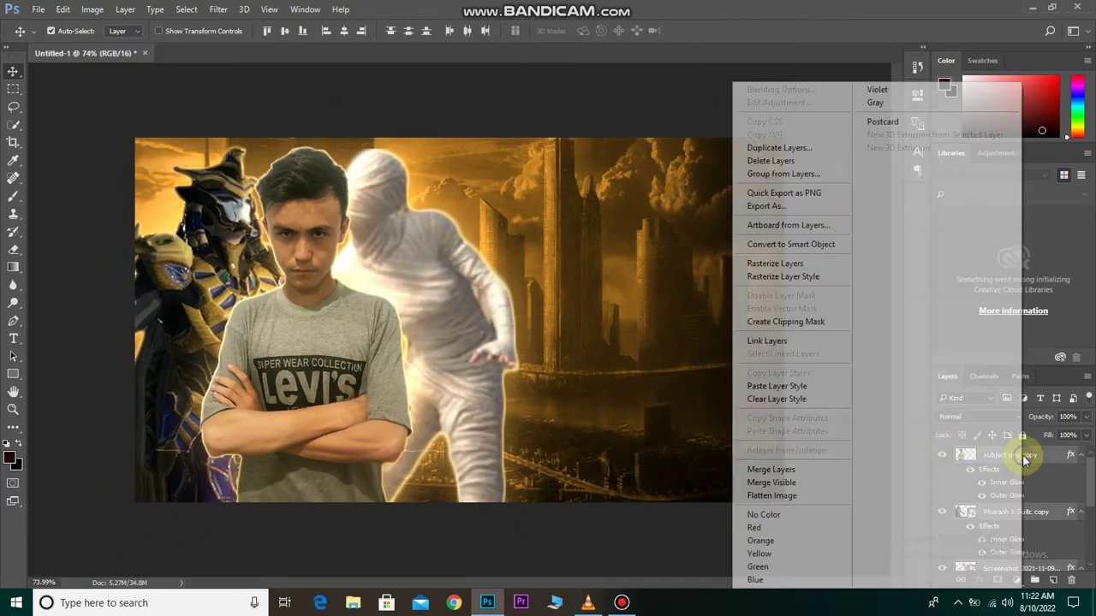
Group the boy, Pharaoh and mummy layers into a group named 'subject' and check its visibility.
left_click(798, 175)
type("subject")
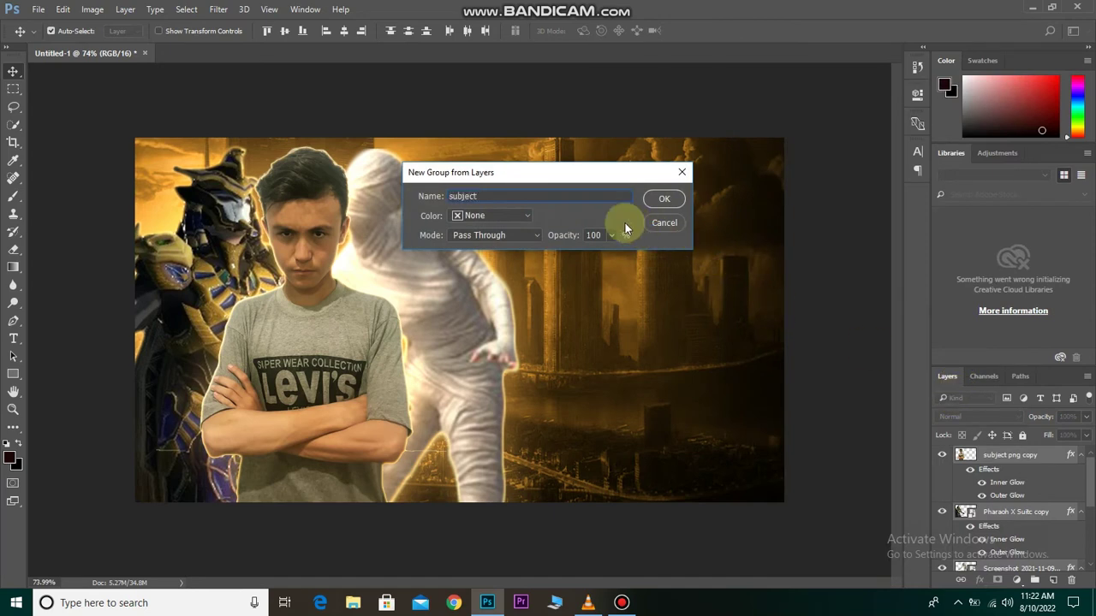
left_click(667, 199)
left_click(942, 455)
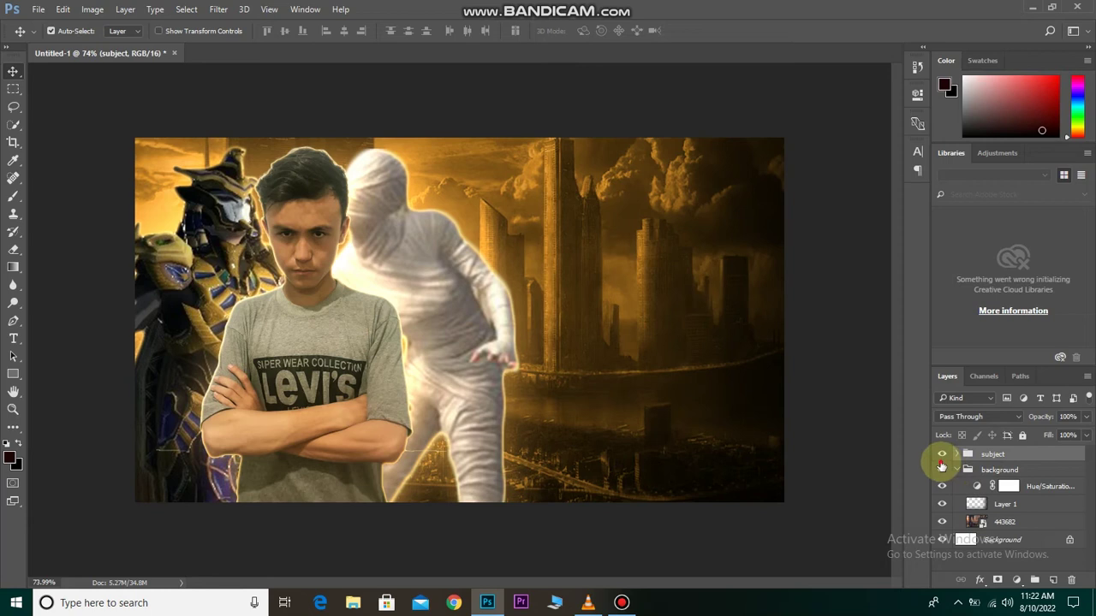
left_click(942, 470)
left_click(942, 470)
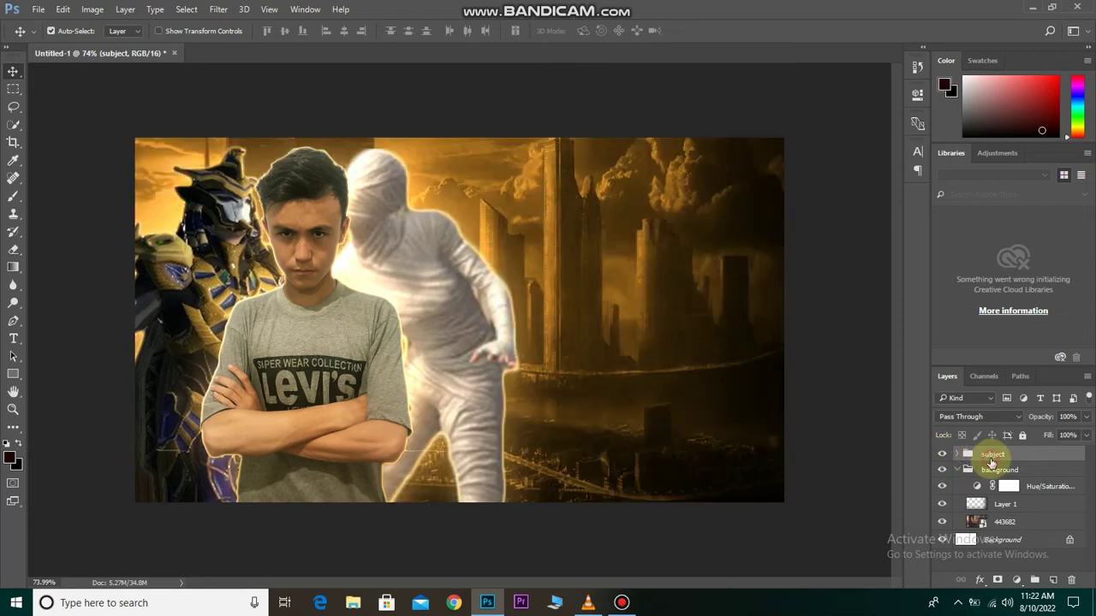
left_click(1017, 580)
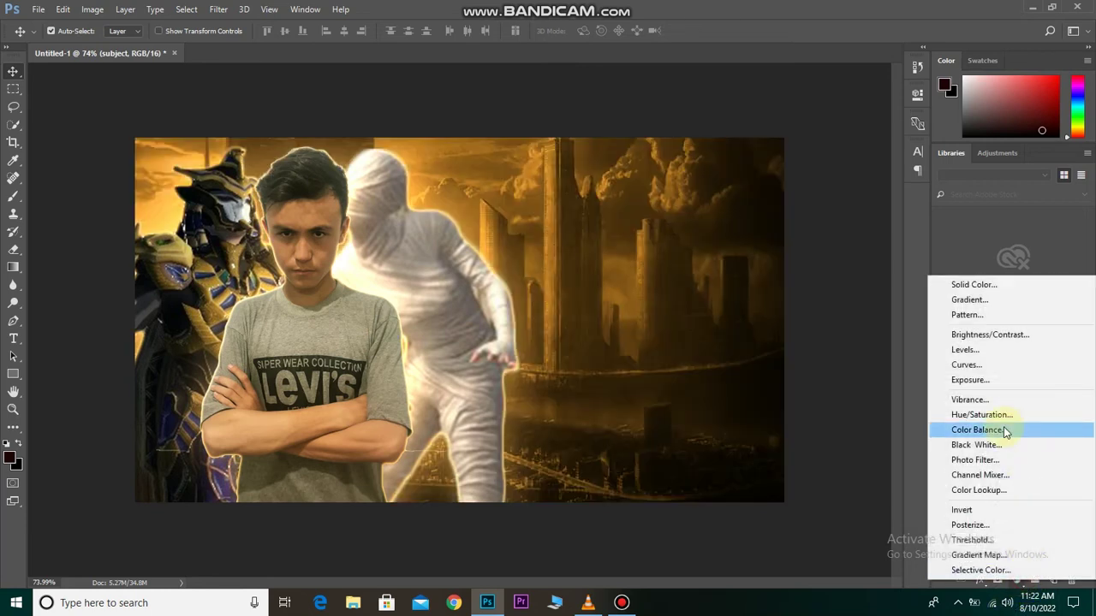
Add a Brightness/Contrast adjustment layer with Brightness 33 and Contrast 27, comparing before and after.
left_click(993, 335)
mouse_move(800, 167)
left_mouse_down()
mouse_move(865, 174)
mouse_move(826, 168)
mouse_move(848, 193)
left_mouse_up()
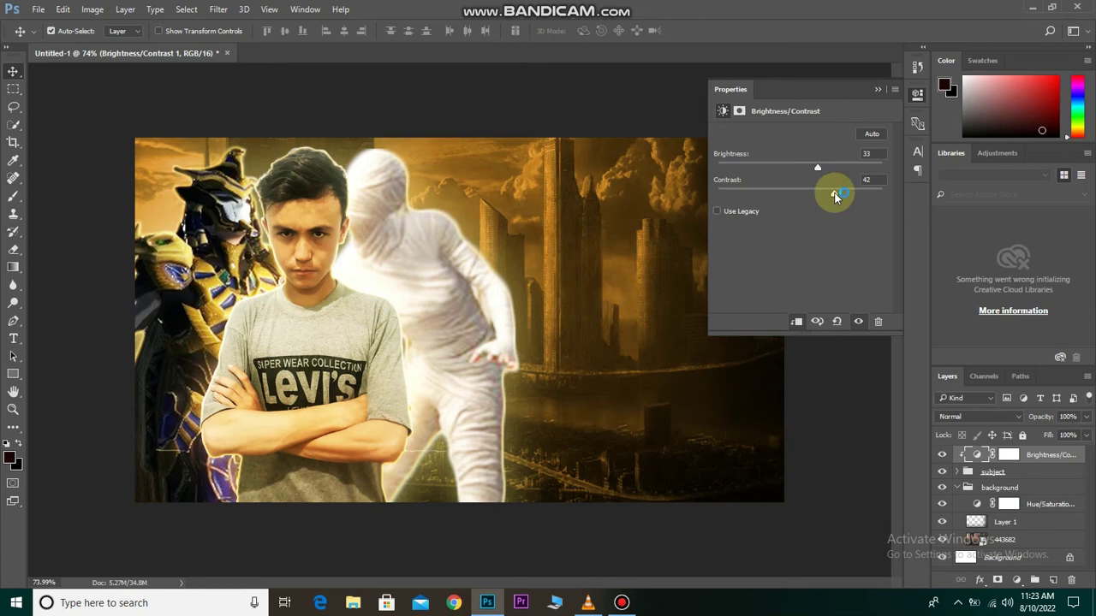
left_click_drag(835, 195, 828, 197)
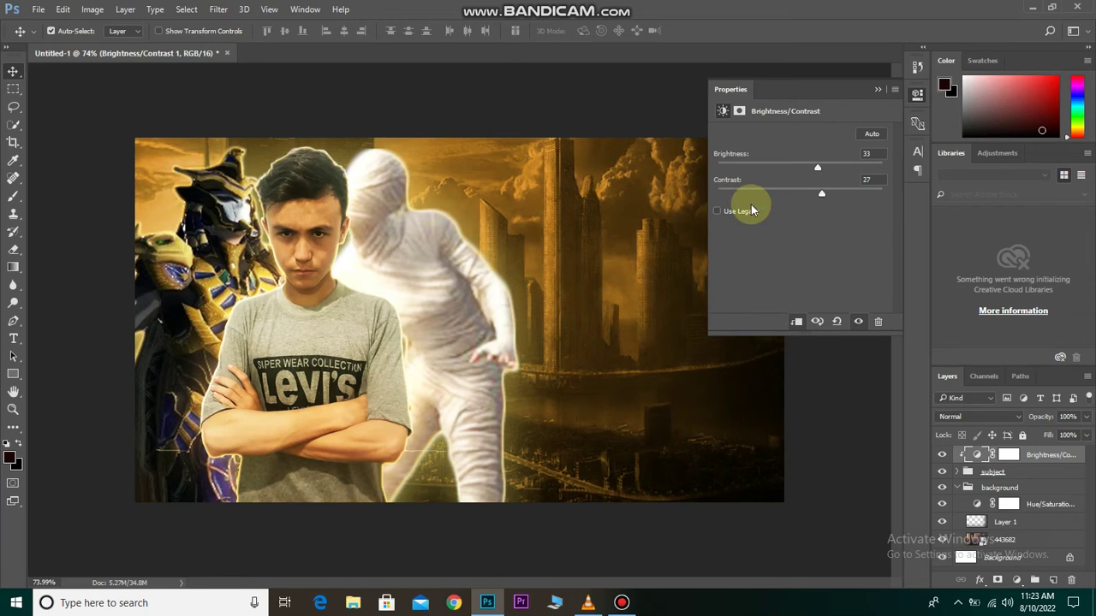
left_click(877, 91)
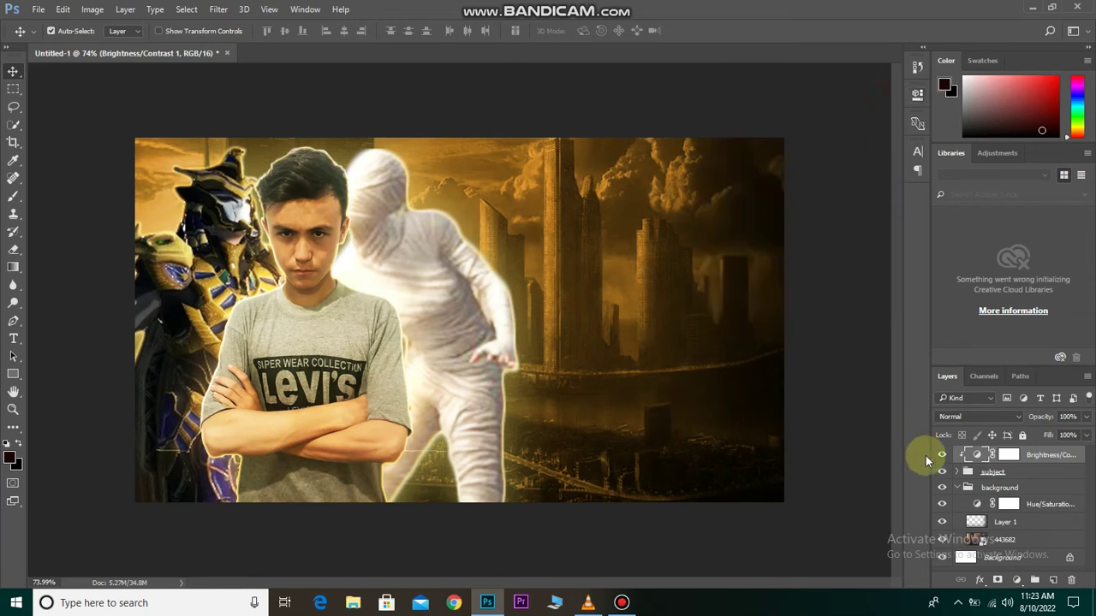
left_click(939, 455)
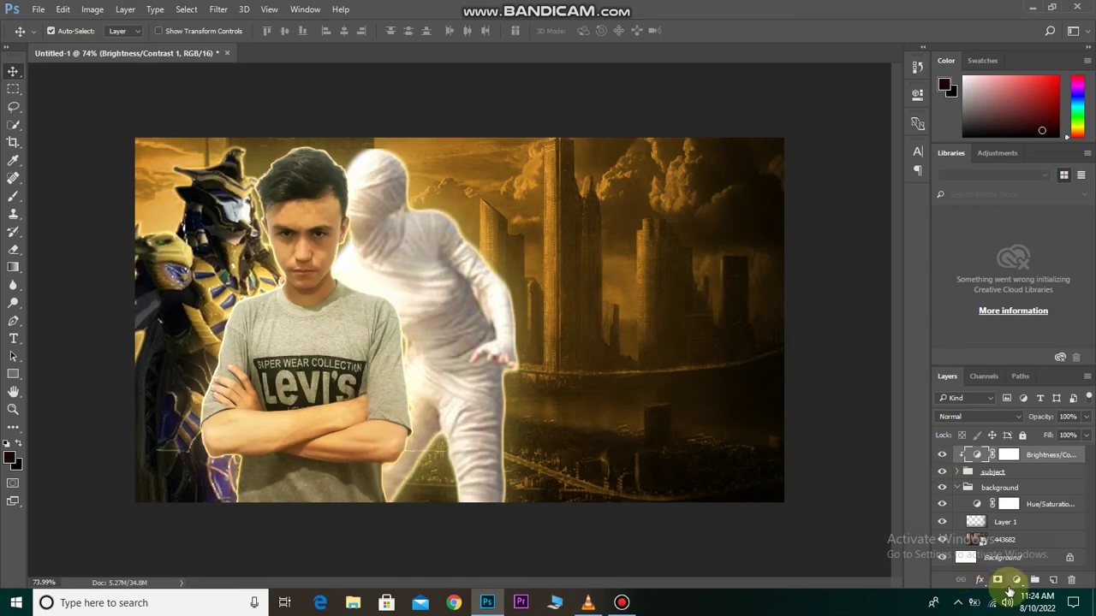
Add a Photo Filter 1 adjustment using Warming Filter (85) at 25% density.
left_click(1015, 579)
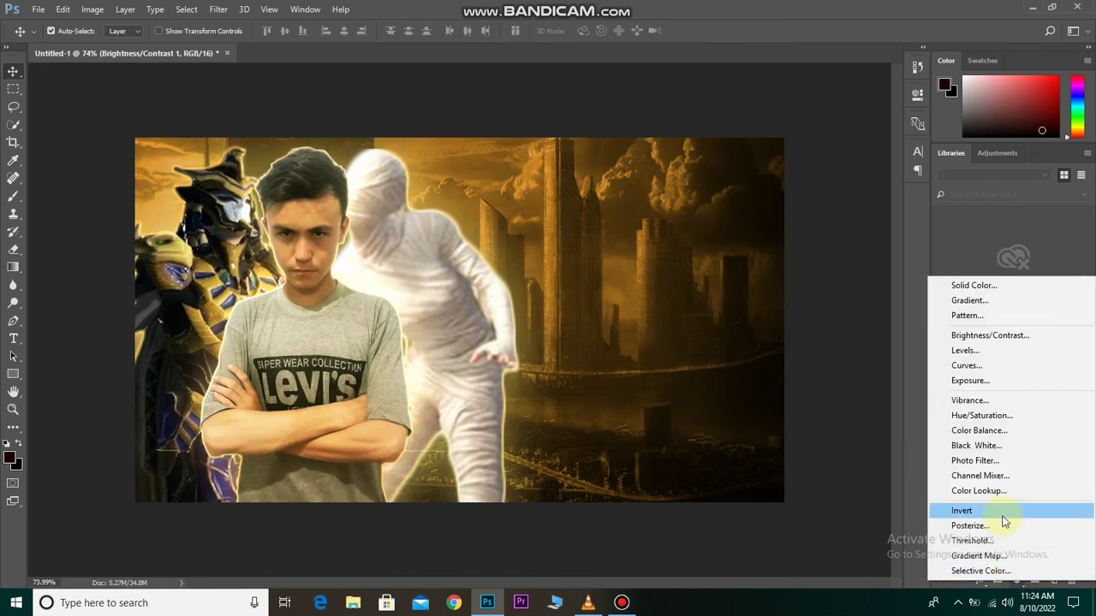
left_click(993, 462)
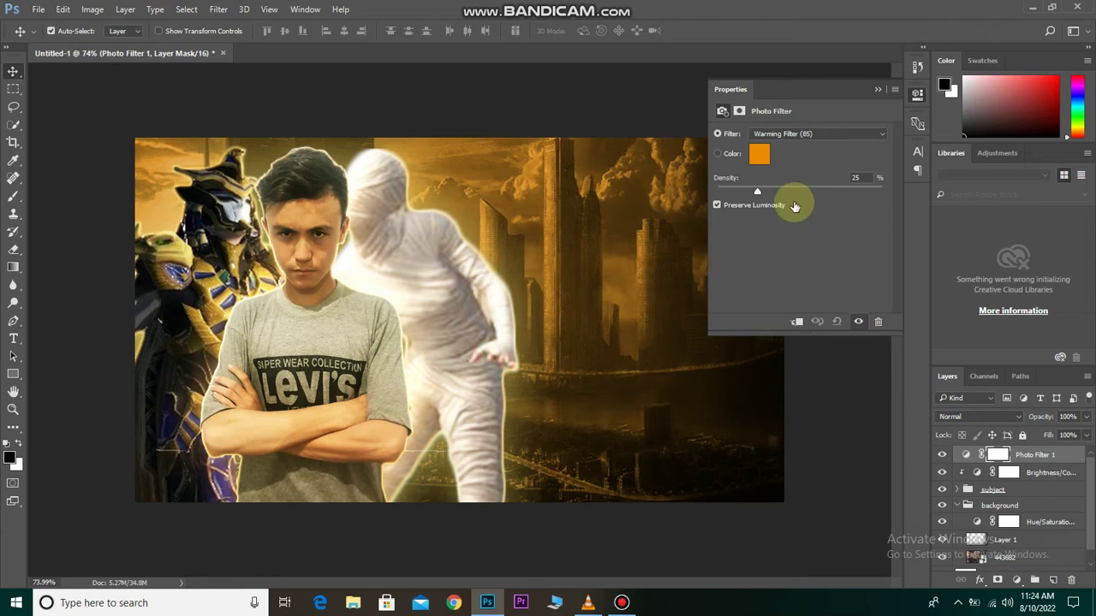
left_click(819, 135)
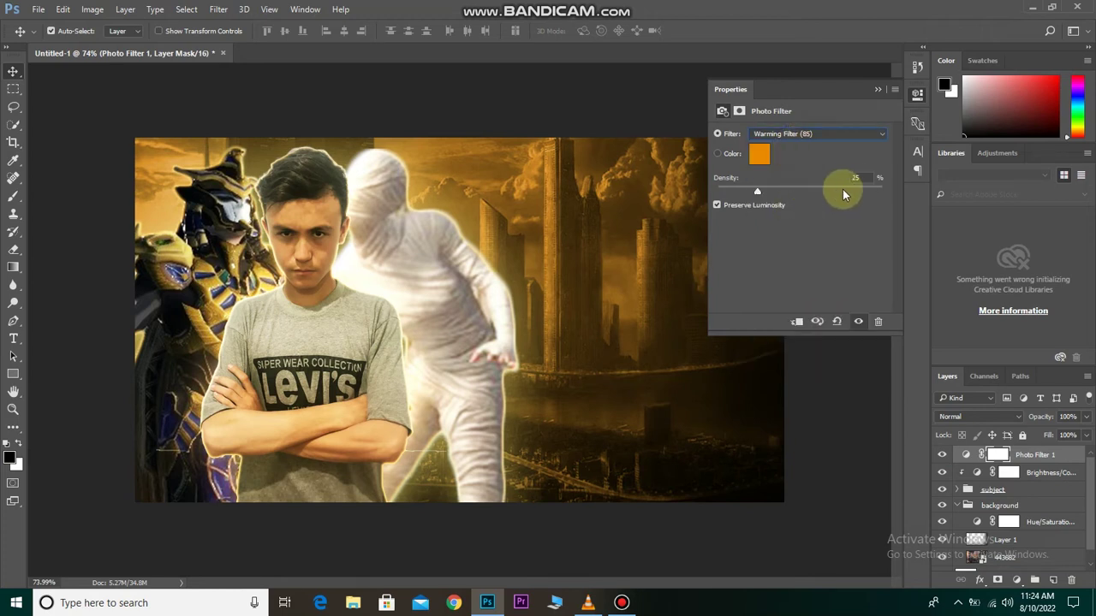
left_click(863, 180)
left_click(878, 89)
left_click(941, 459)
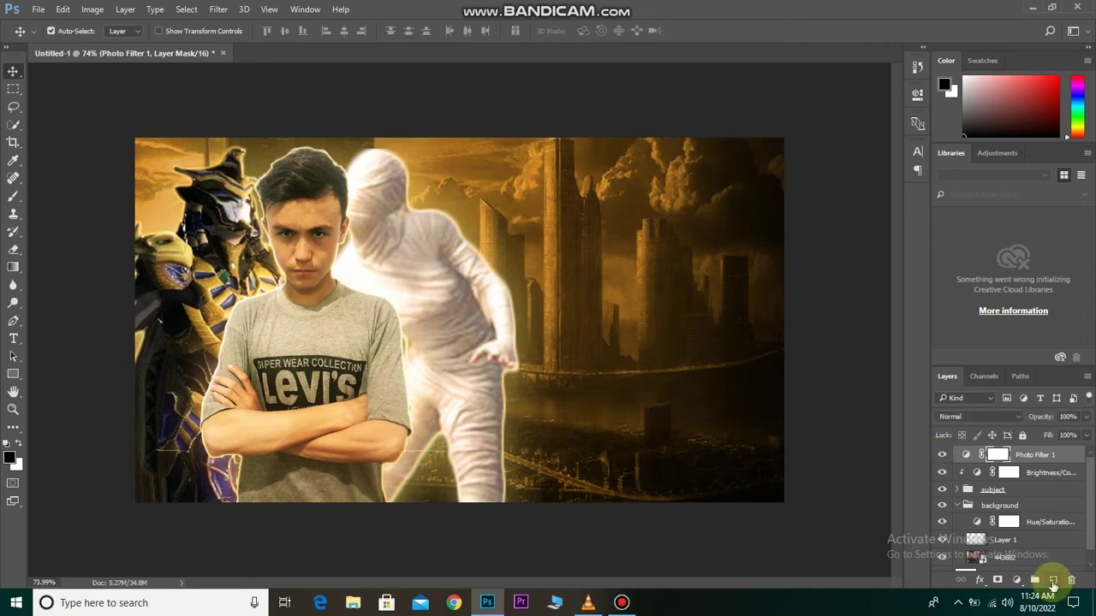
Add a new Layer 2 on top and clip both it and Photo Filter 1 to the layers below.
left_click(1053, 580)
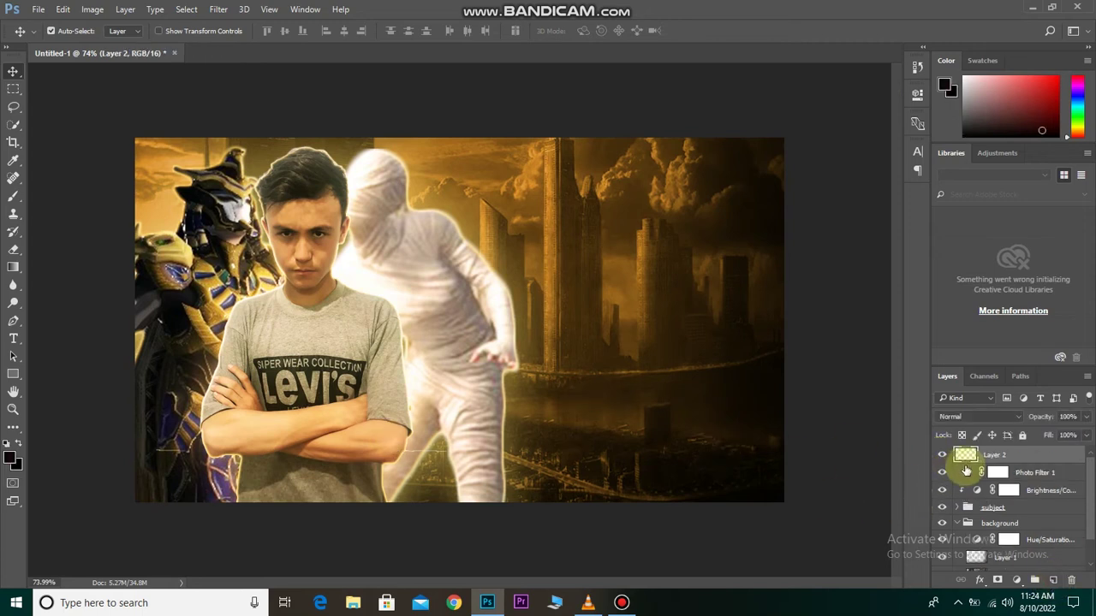
left_click_drag(965, 459, 1008, 488)
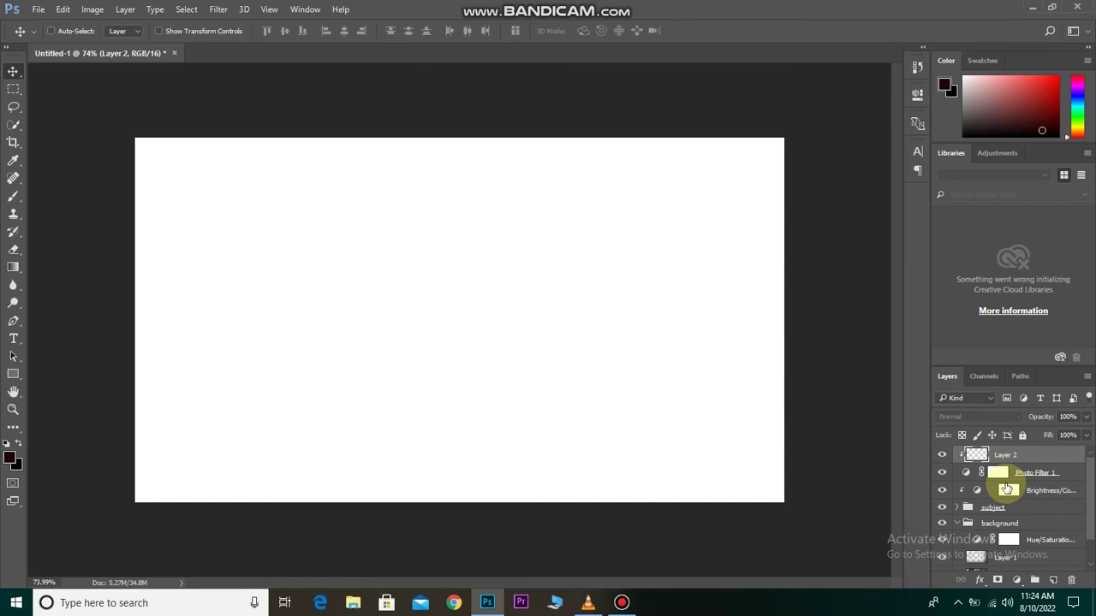
left_click(1000, 478)
right_click(1016, 460)
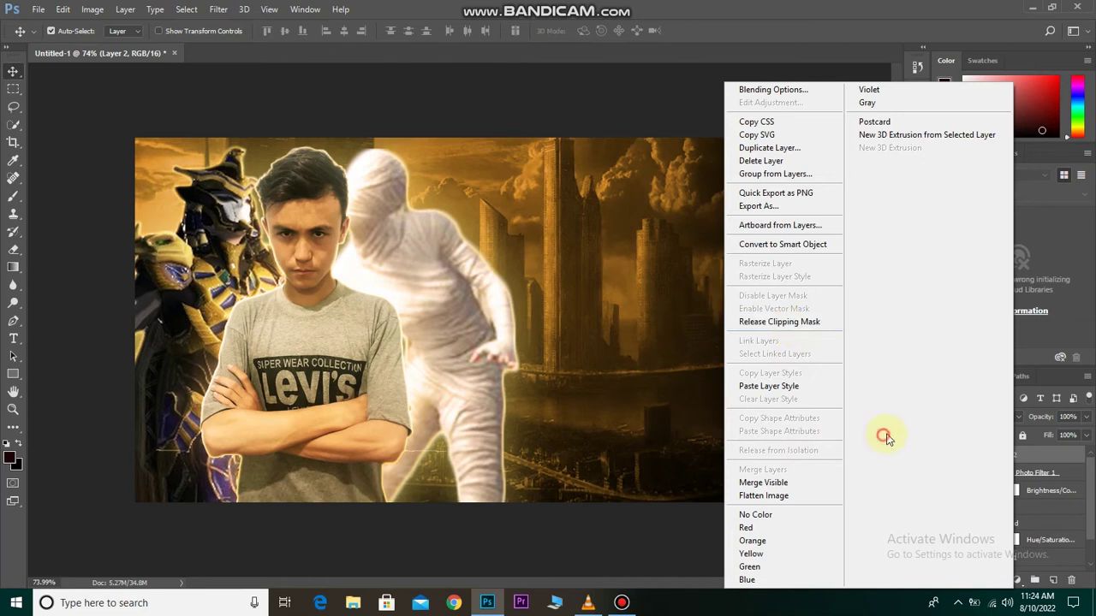
key("Escape")
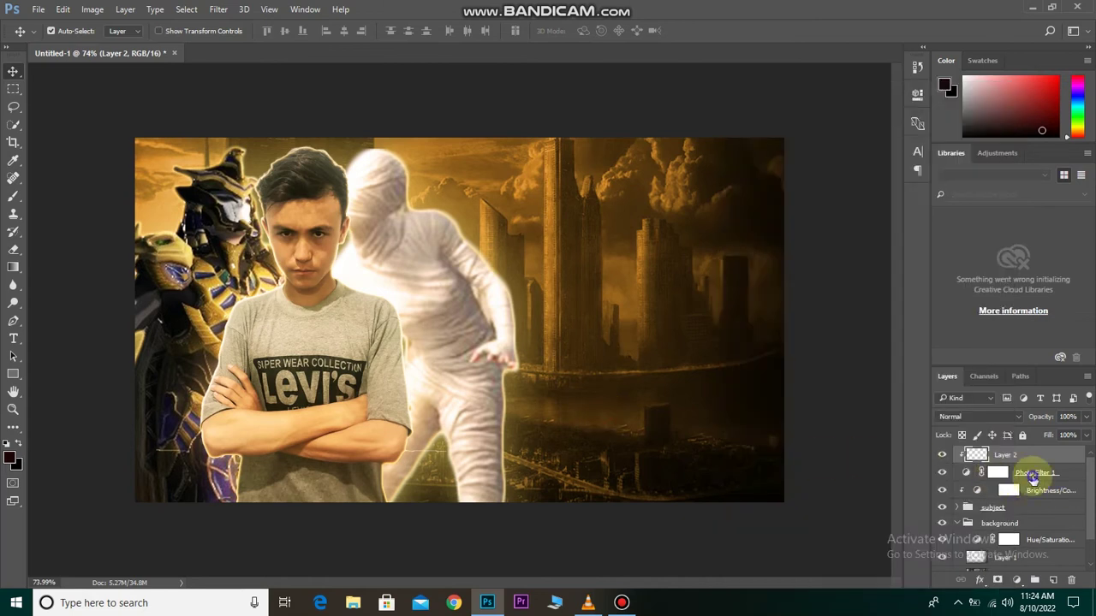
right_click(1033, 477)
left_click(797, 322)
left_click(1001, 458)
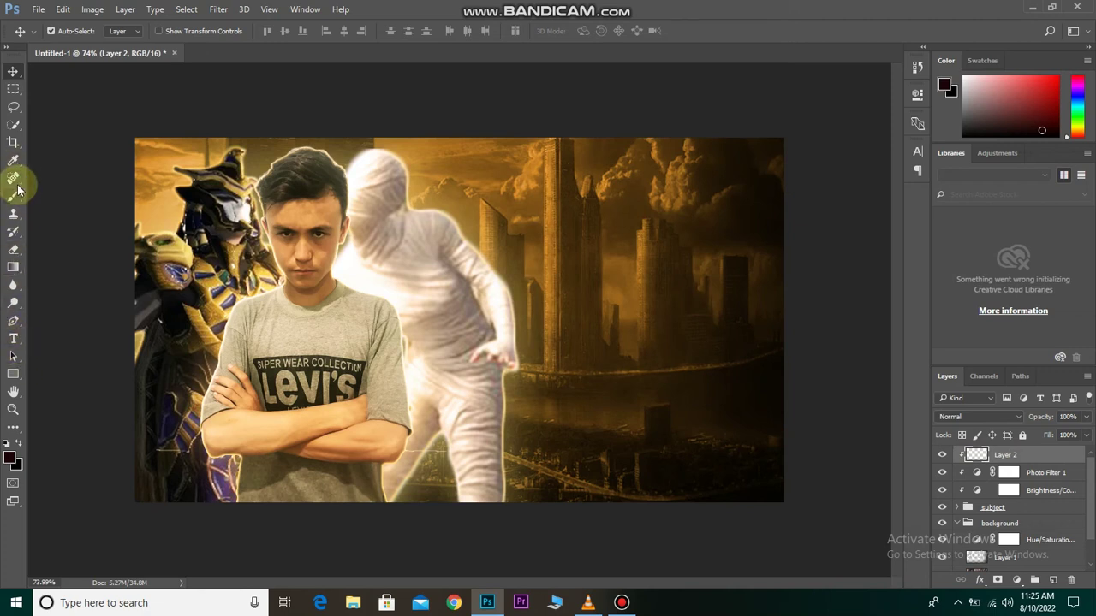
Draw two darkening gradients upward from the bottom edge on Layer 2.
left_click(13, 267)
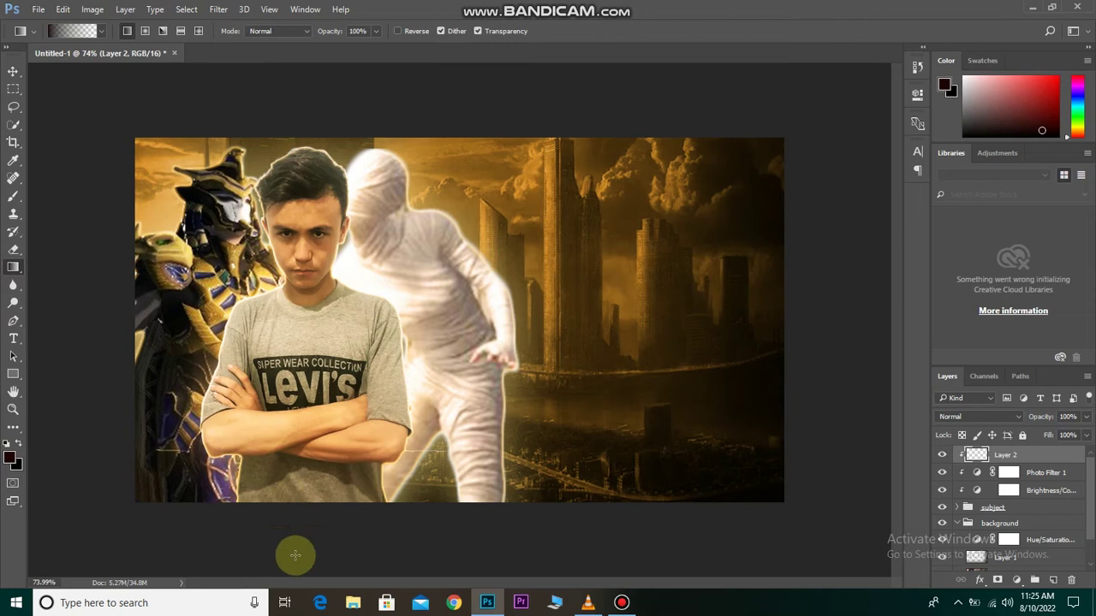
left_click_drag(298, 564, 302, 360)
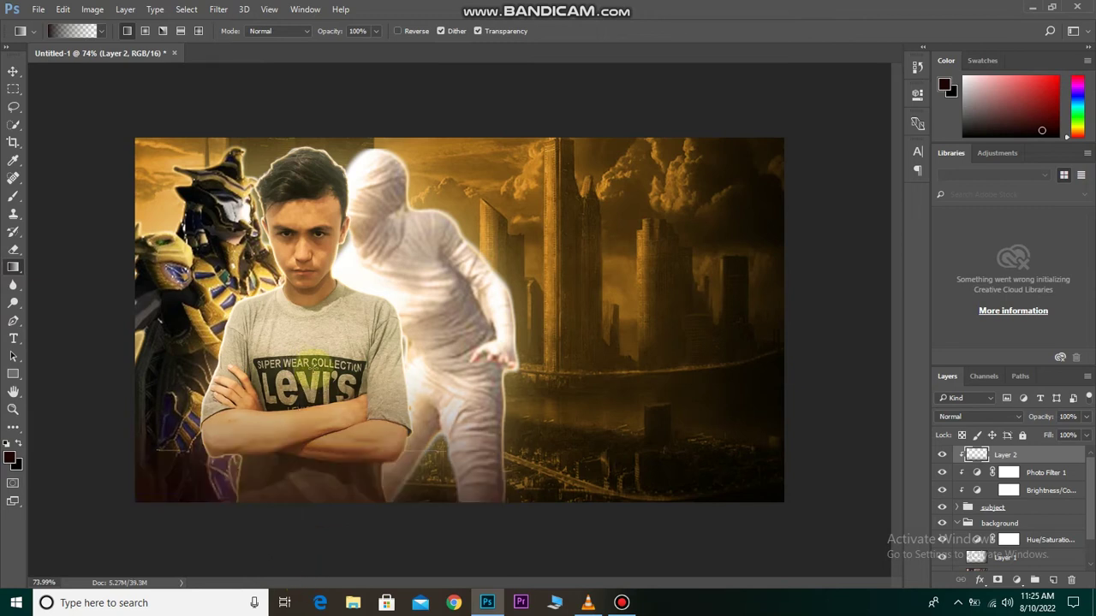
left_click_drag(470, 562, 472, 417)
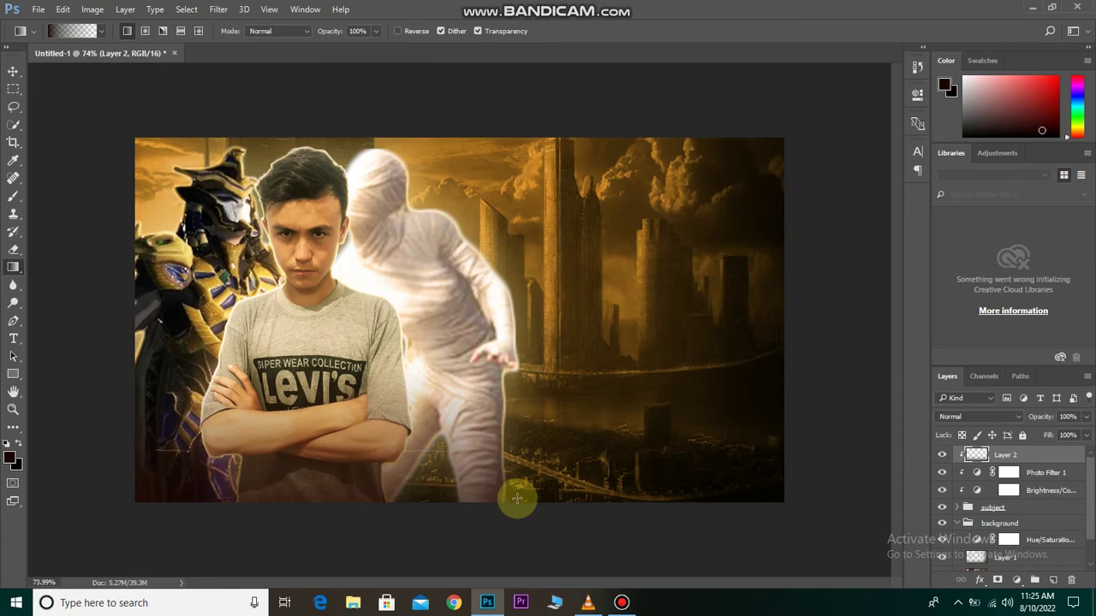
Blend Layer 2 as Multiply at 89% opacity and add a gradient darkening the lower left.
left_click(984, 420)
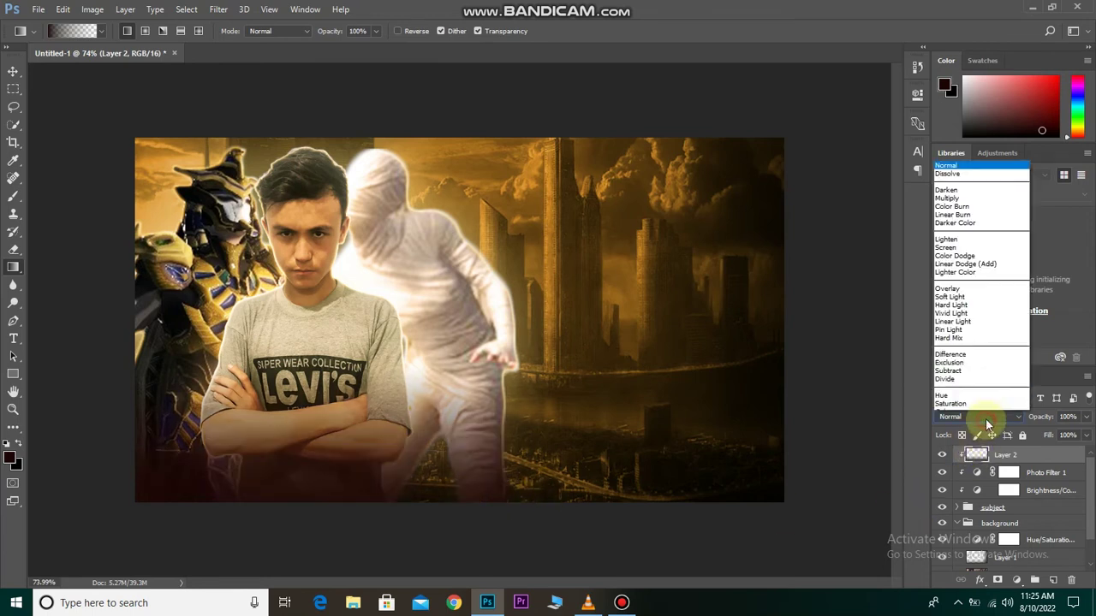
left_click(960, 250)
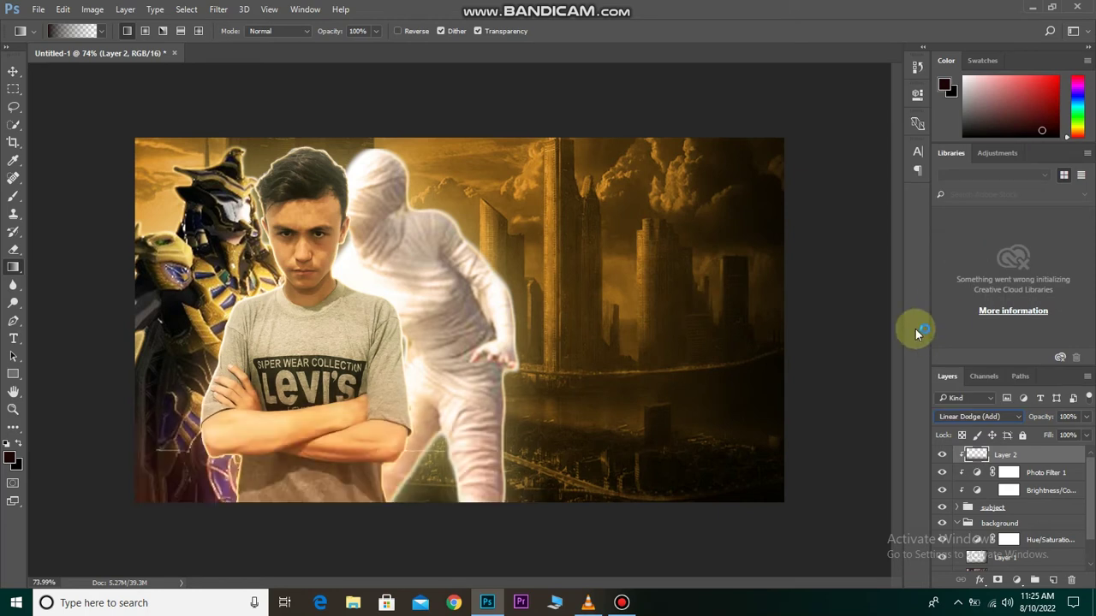
left_click(950, 416)
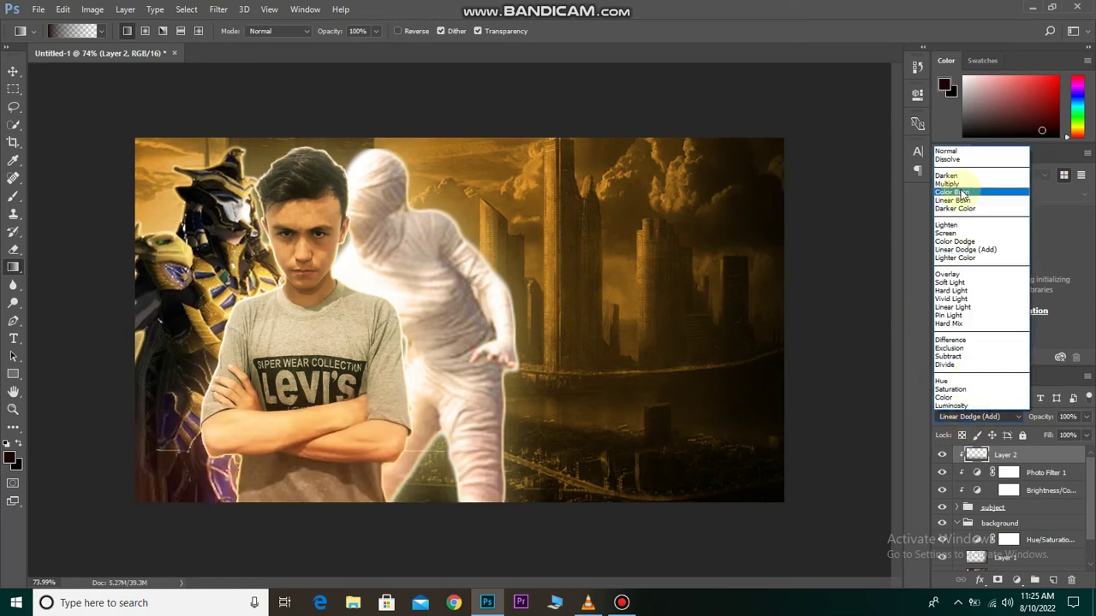
left_click(961, 192)
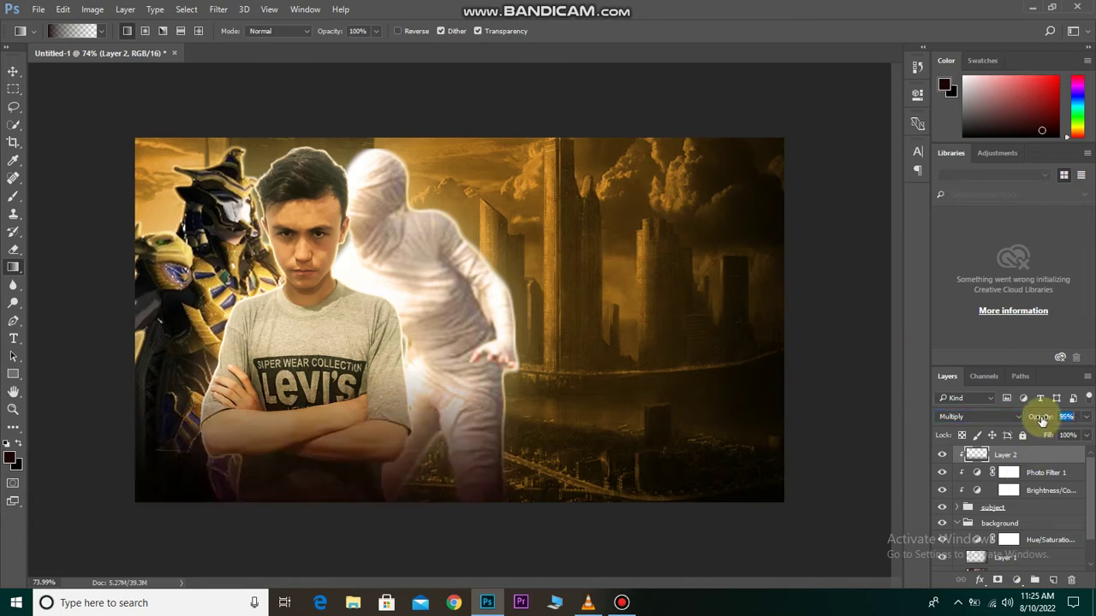
left_click_drag(1042, 419, 976, 452)
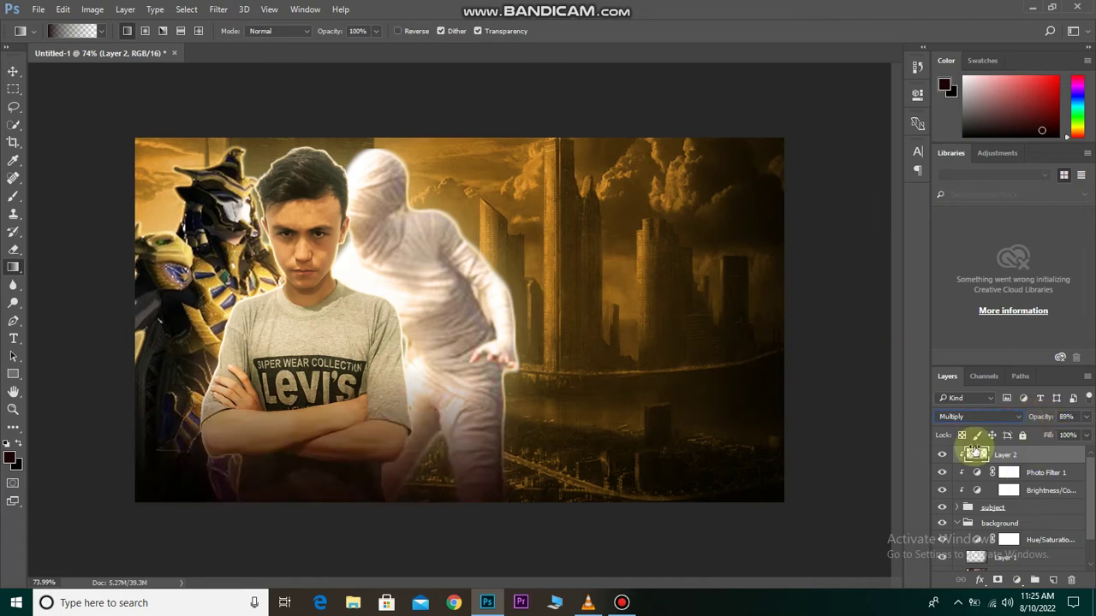
left_click(943, 456)
left_click(943, 456)
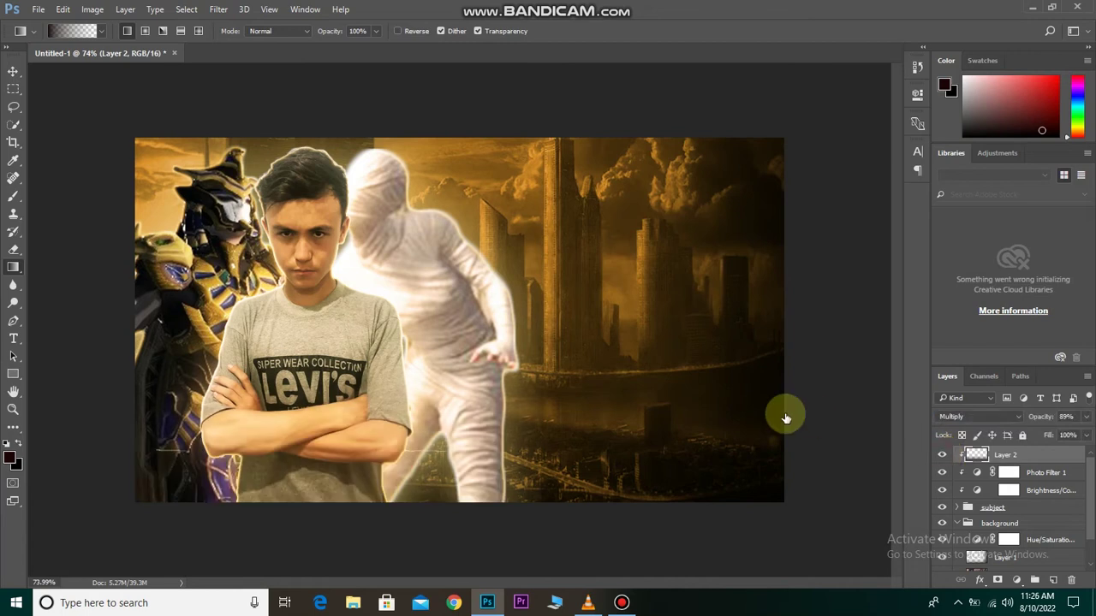
left_click_drag(786, 419, 651, 519)
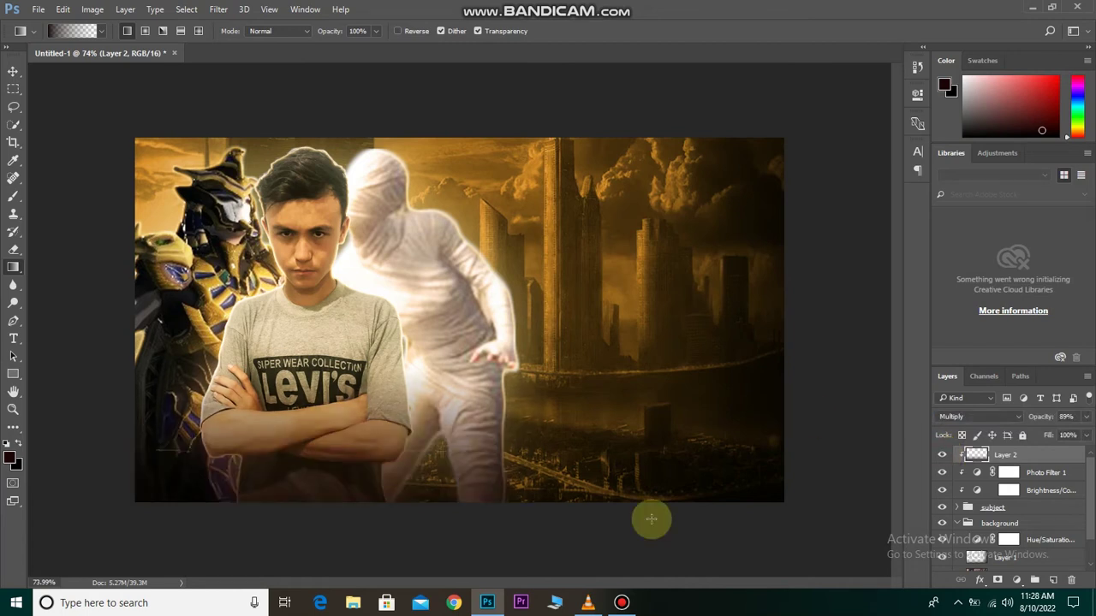
Switch to the Move tool and select the 443682 city image layer.
scroll(988, 514, "down", 2)
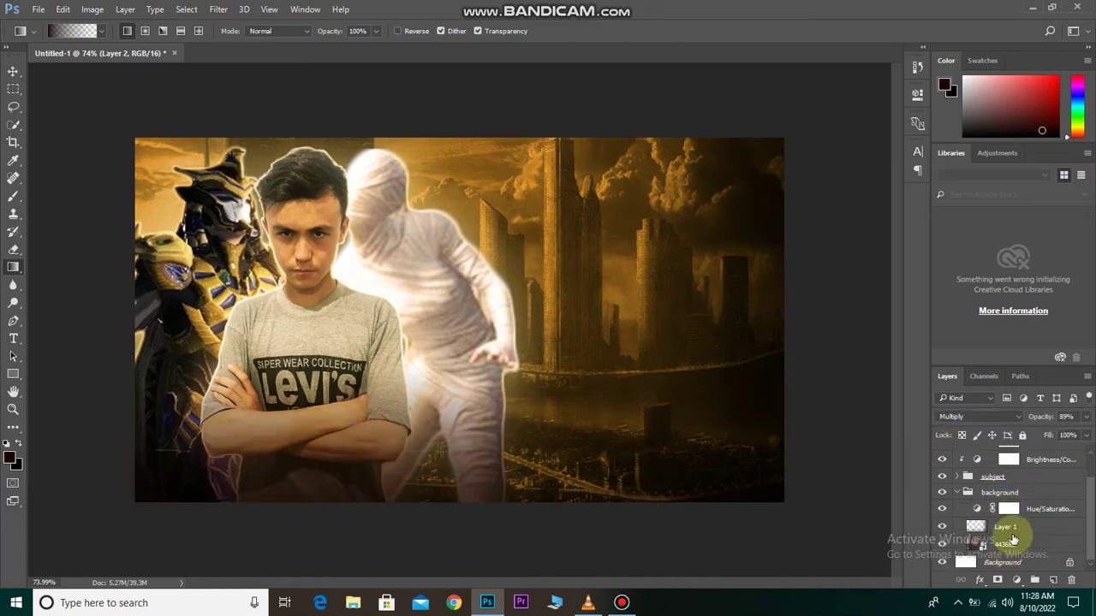
left_click(12, 71)
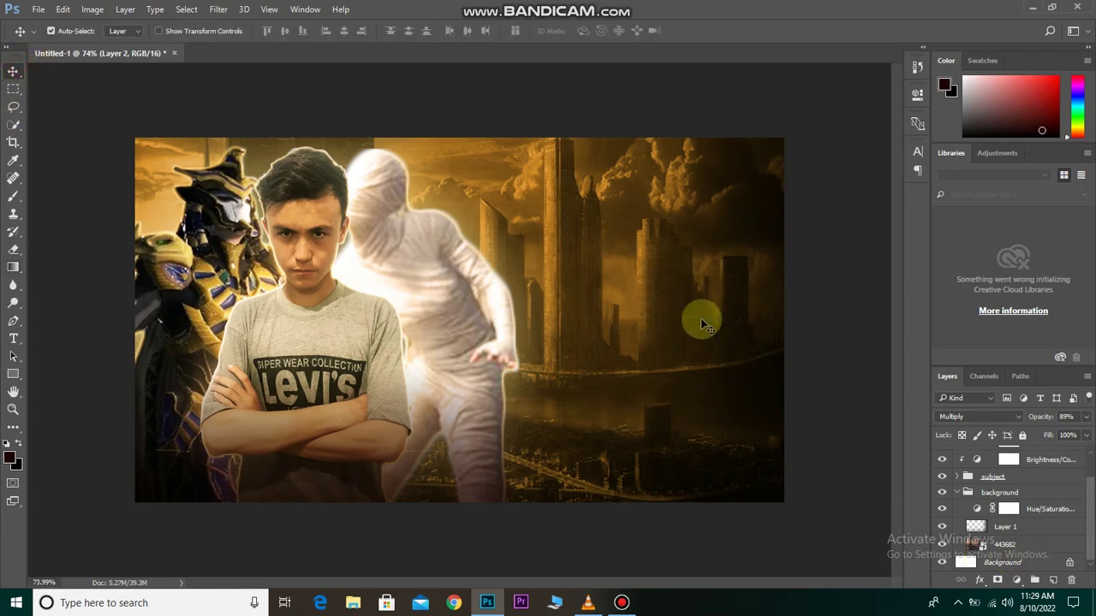
left_click(996, 526)
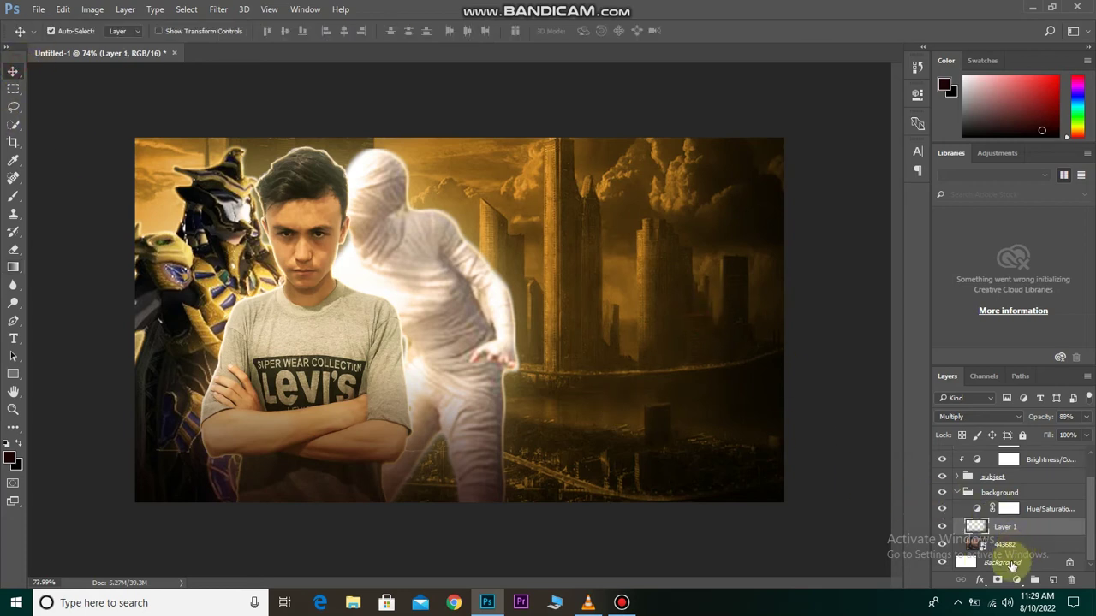
left_click(1011, 564)
left_click(997, 547)
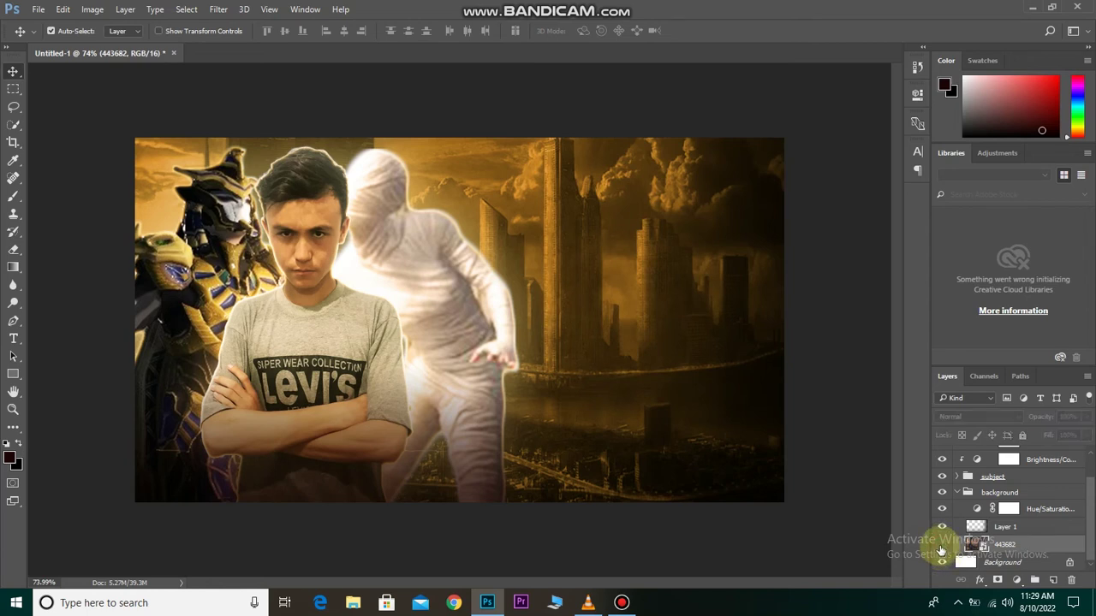
left_click(759, 415)
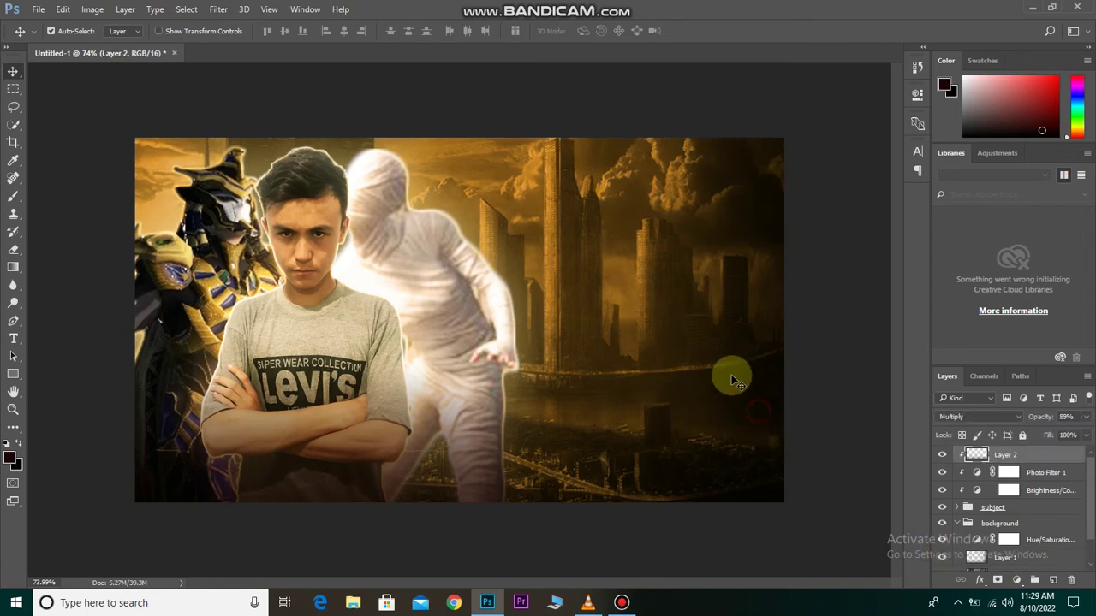
left_click(736, 381)
left_click(541, 227)
left_click(38, 9)
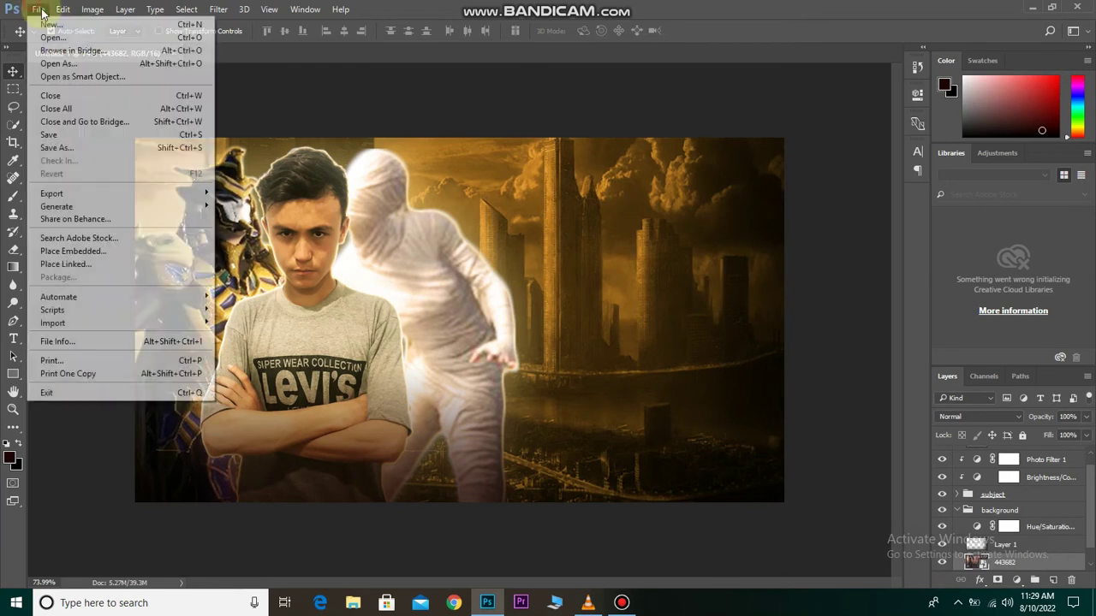
left_click(93, 251)
double_click(507, 129)
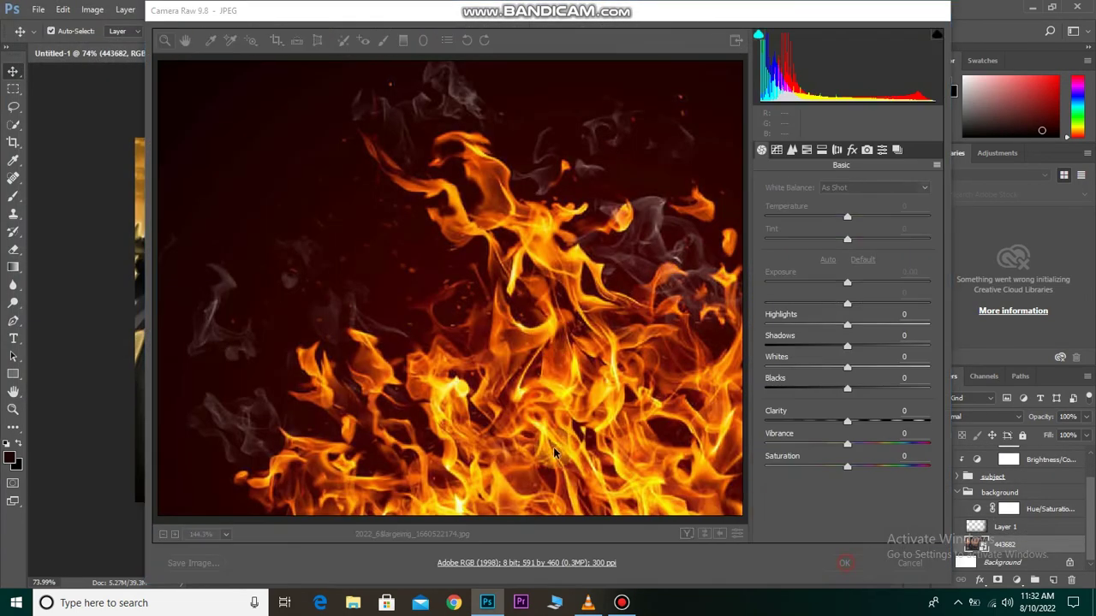
left_click(845, 565)
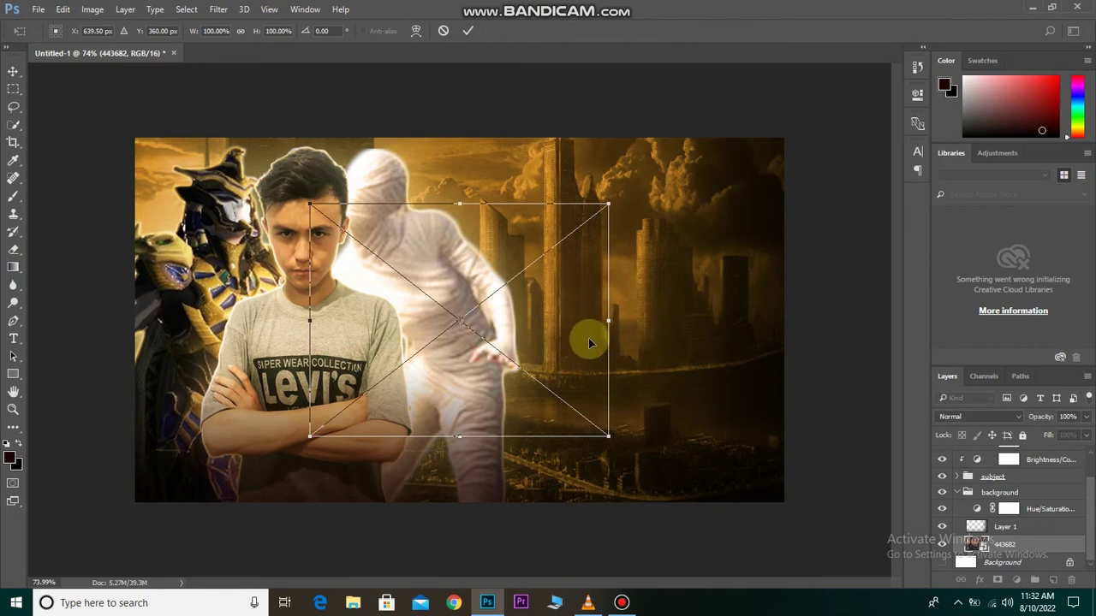
Enlarge the fire image to about 213%, flip it horizontally and shift it up-right.
key("ctrl+minus")
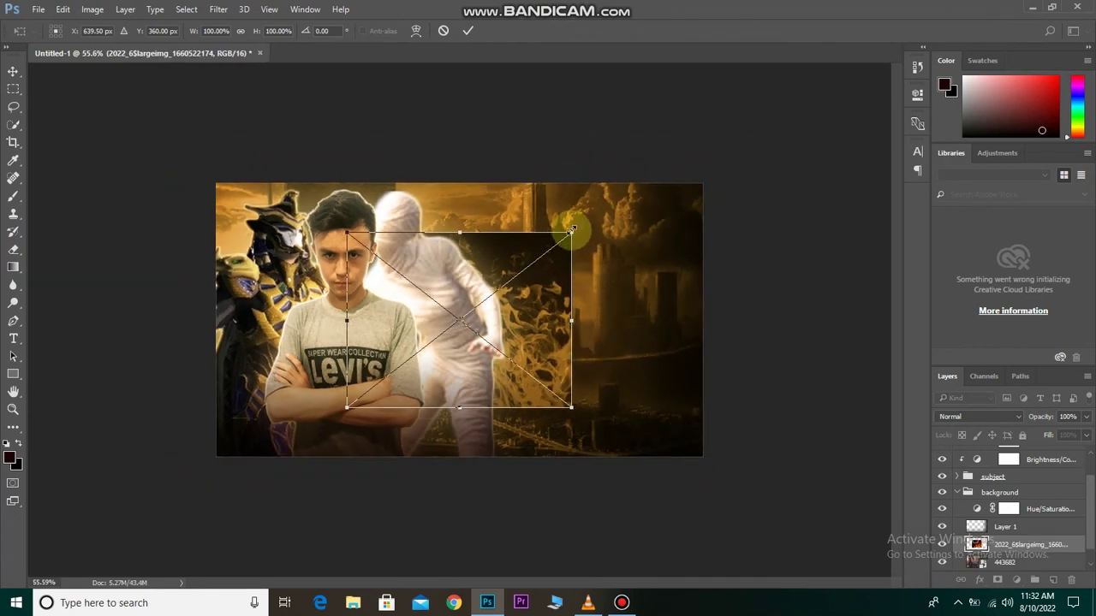
left_click_drag(572, 230, 700, 135)
right_click(596, 309)
left_click(624, 496)
left_click_drag(560, 334, 582, 254)
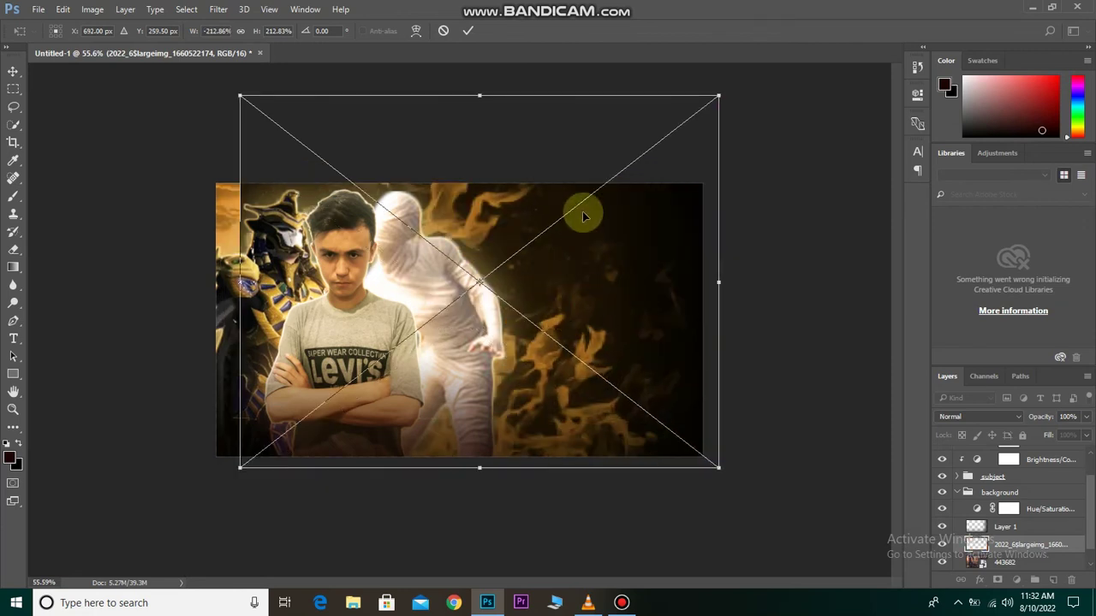
left_click(467, 30)
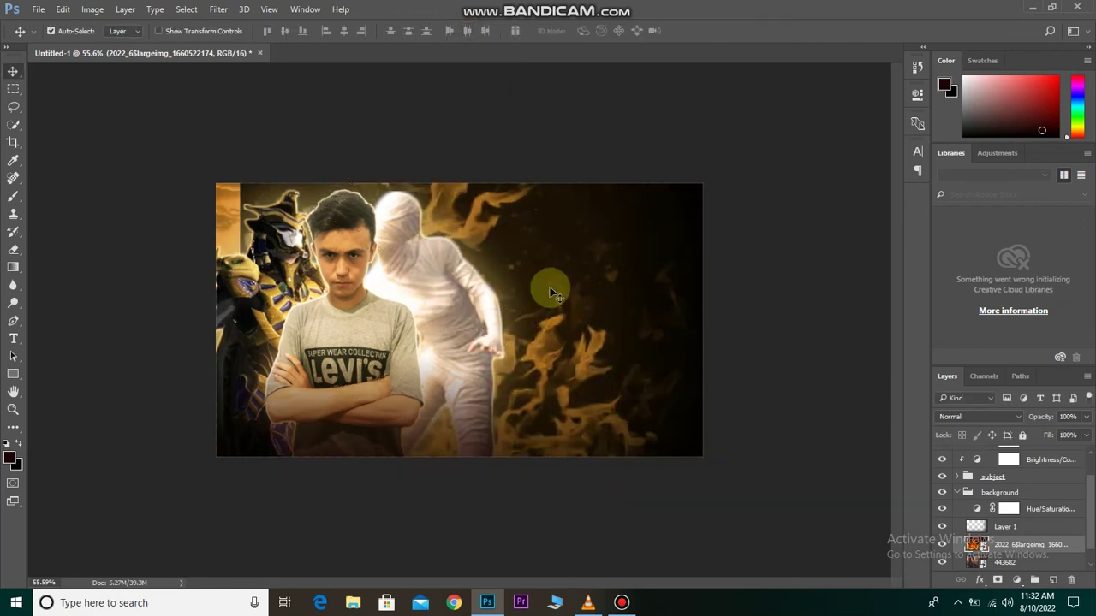
left_click(979, 416)
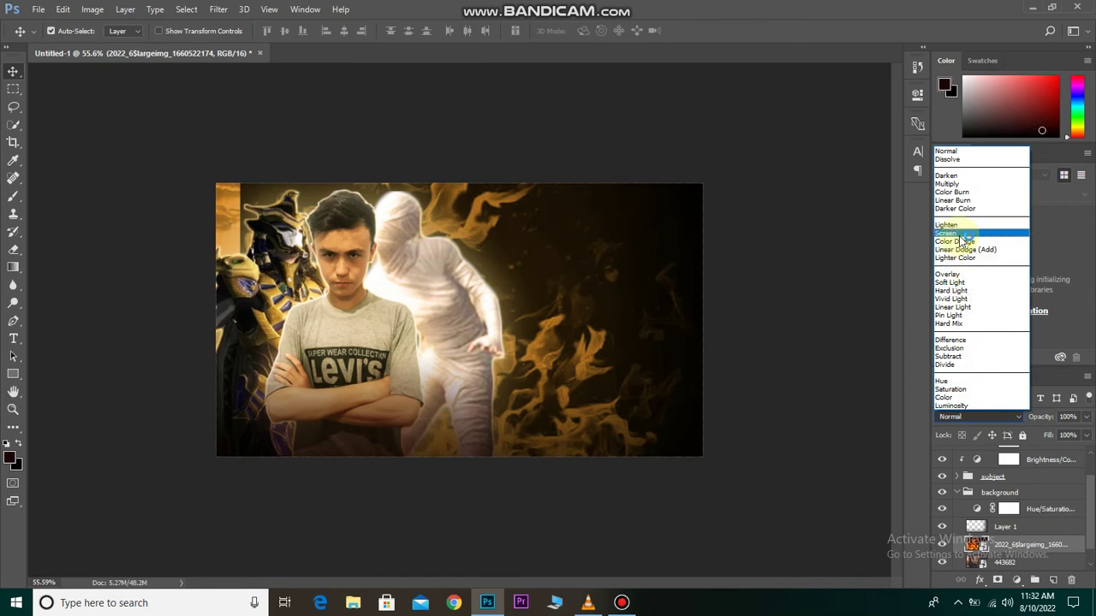
Set the fire layer to Screen and preview a 3.5-pixel Gaussian Blur on it.
left_click(959, 238)
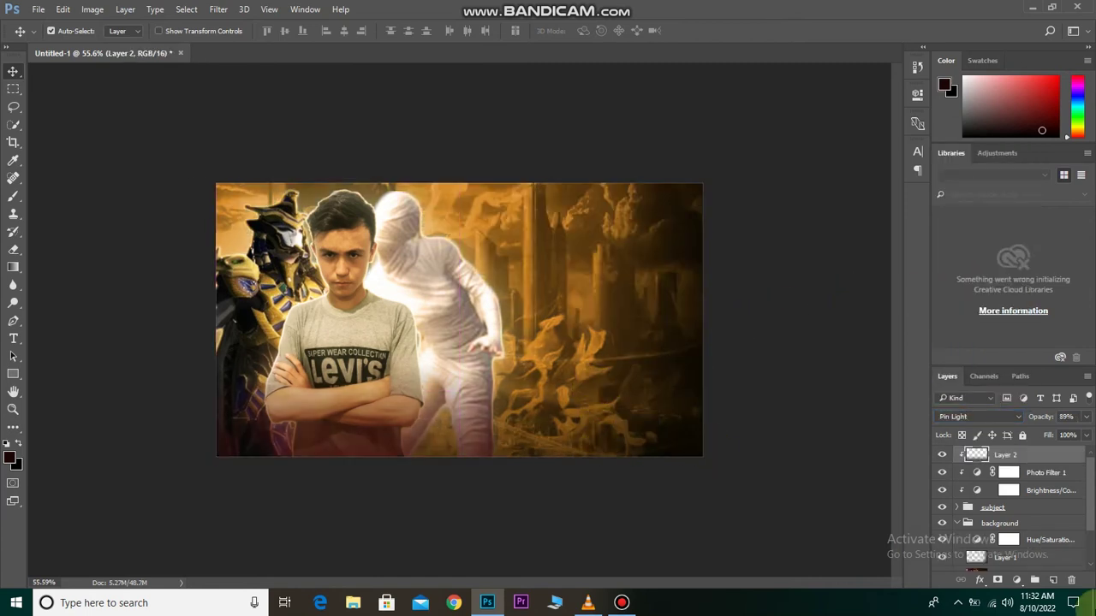
scroll(1021, 539, "down", 2)
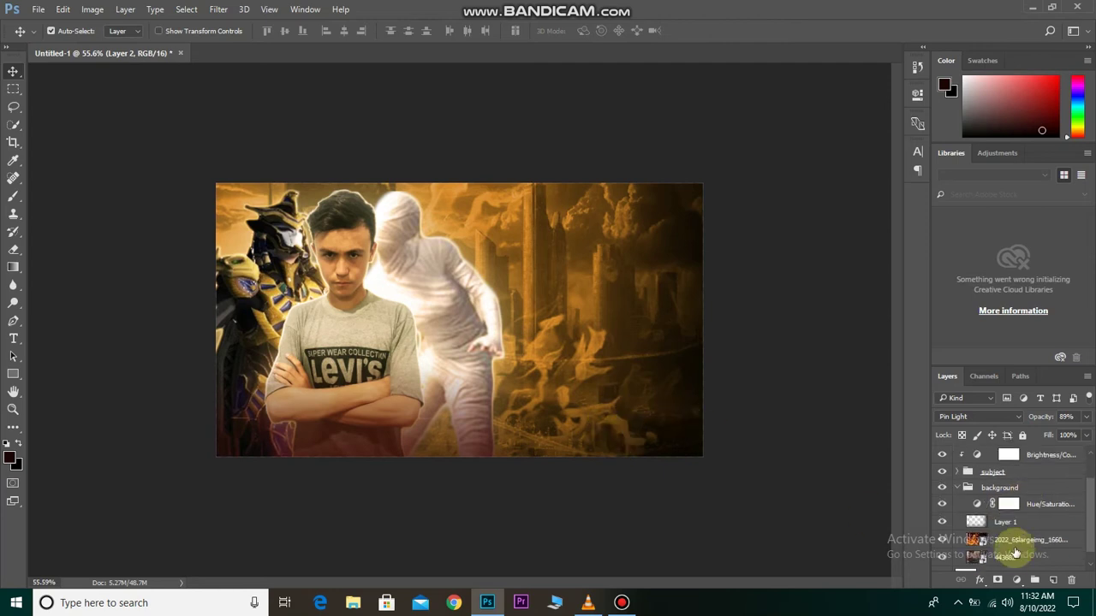
left_click(1019, 541)
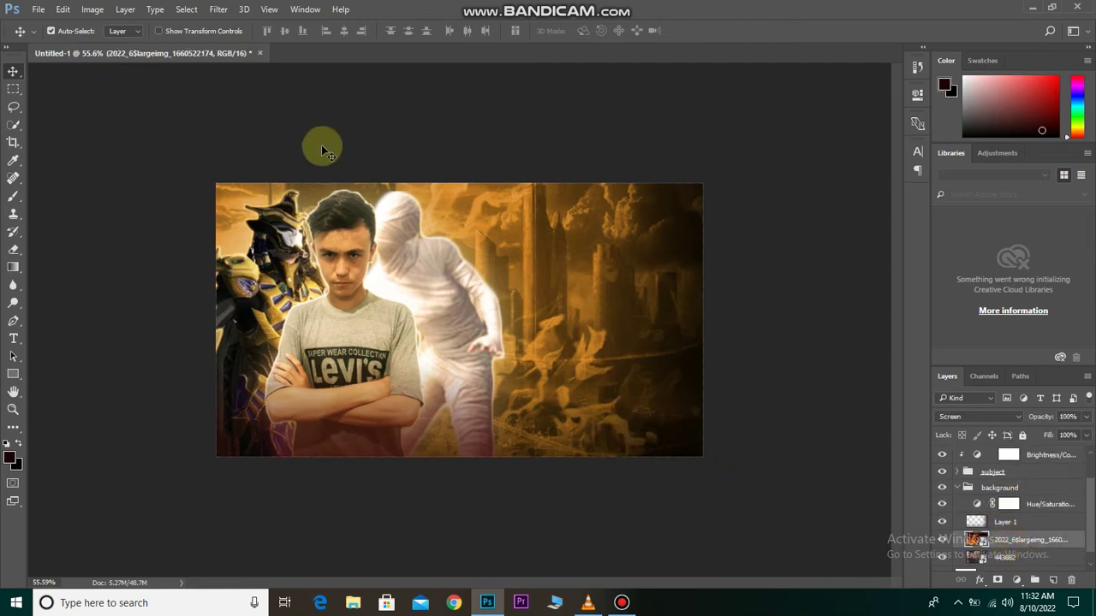
left_click(219, 9)
left_click(463, 212)
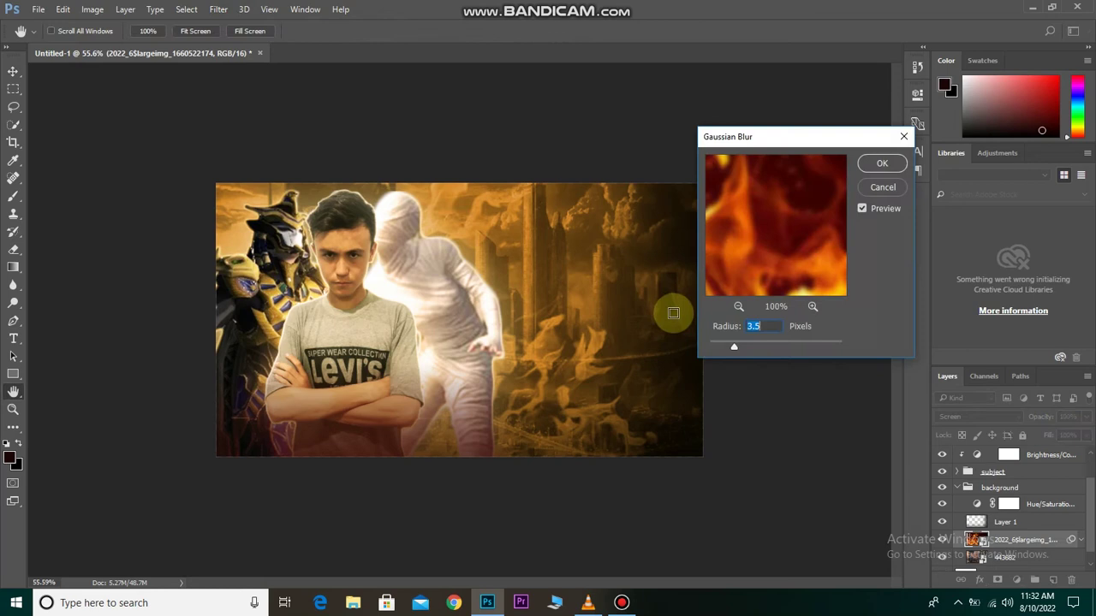
Apply the 3.5 px Gaussian blur to the fire layer and compare it hidden and shown.
left_click(882, 163)
double_click(943, 539)
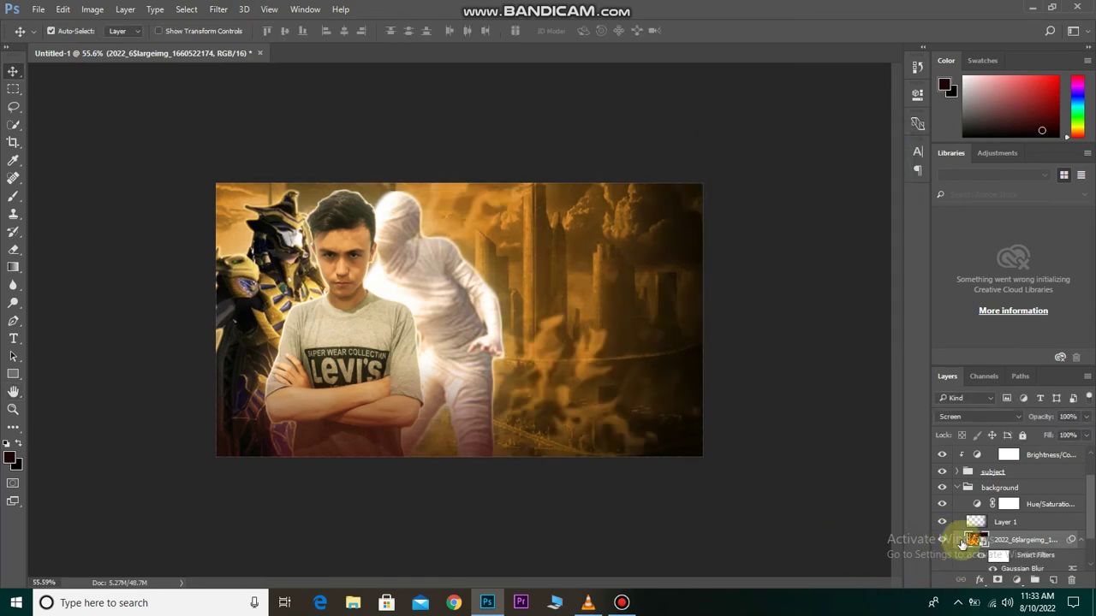
left_click(1017, 542)
Move the fire layer above Layer 1 and toggle its visibility to compare.
left_click_drag(1017, 545, 1015, 516)
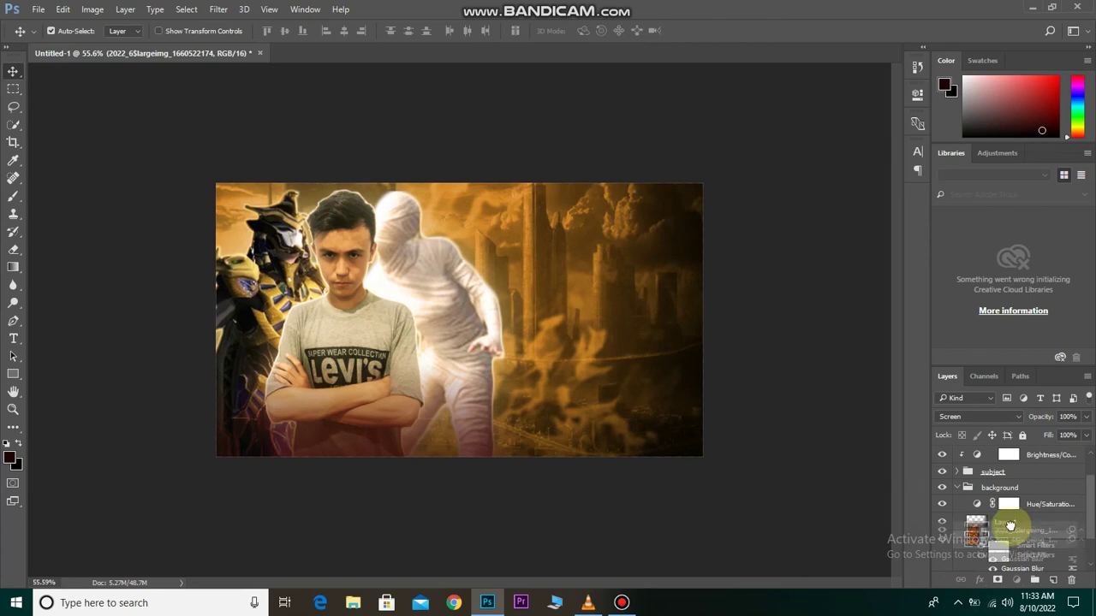
left_click(942, 522)
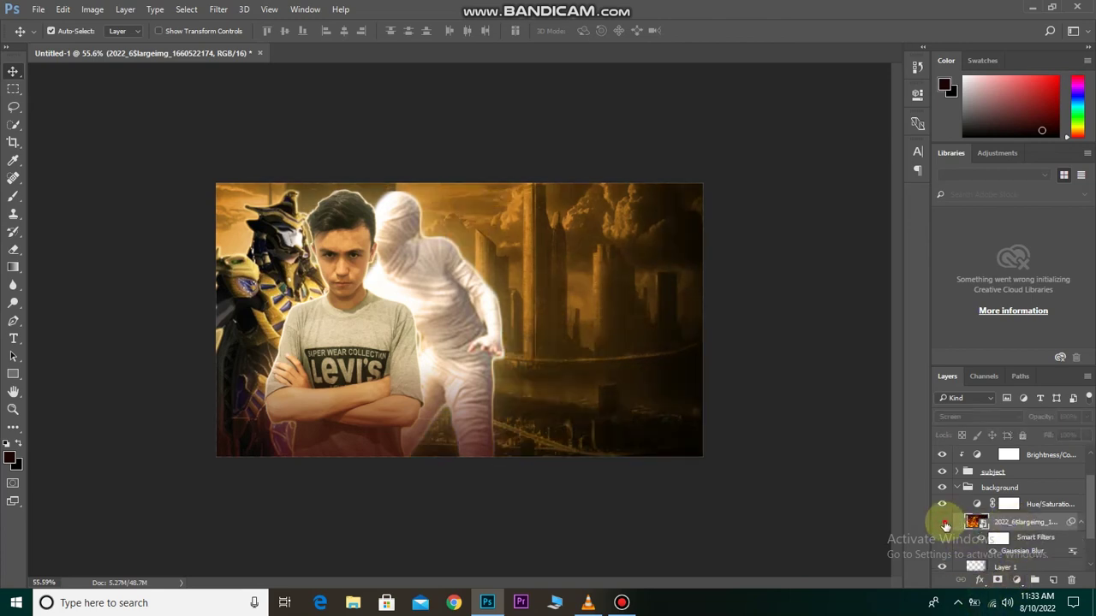
scroll(424, 386, "down", 1)
scroll(424, 388, "up", 1)
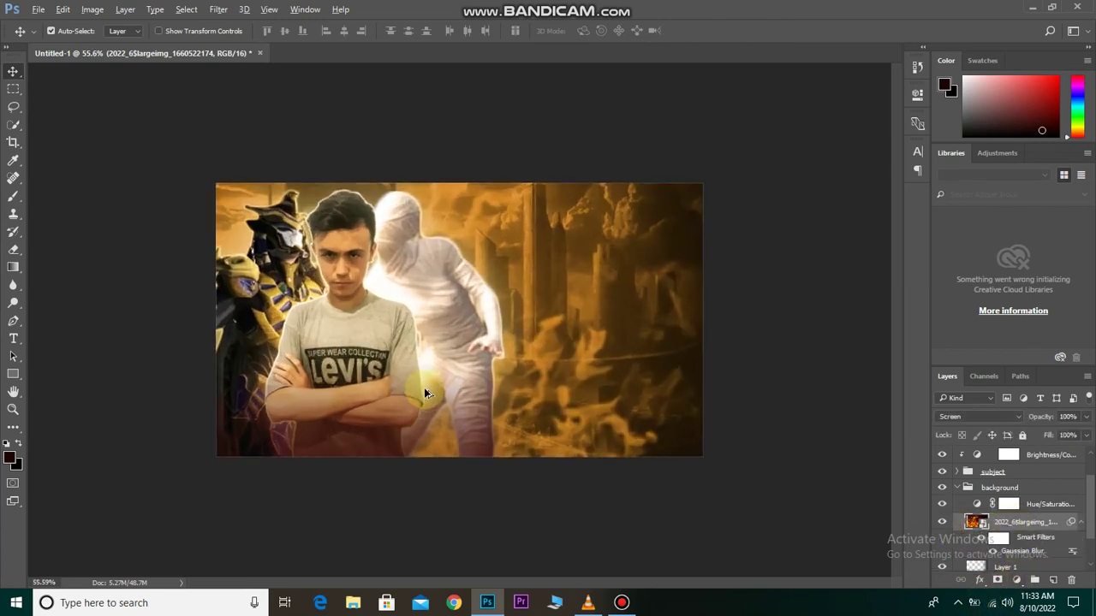
scroll(461, 392, "up", 1)
scroll(513, 387, "up", 1)
scroll(520, 386, "down", 2)
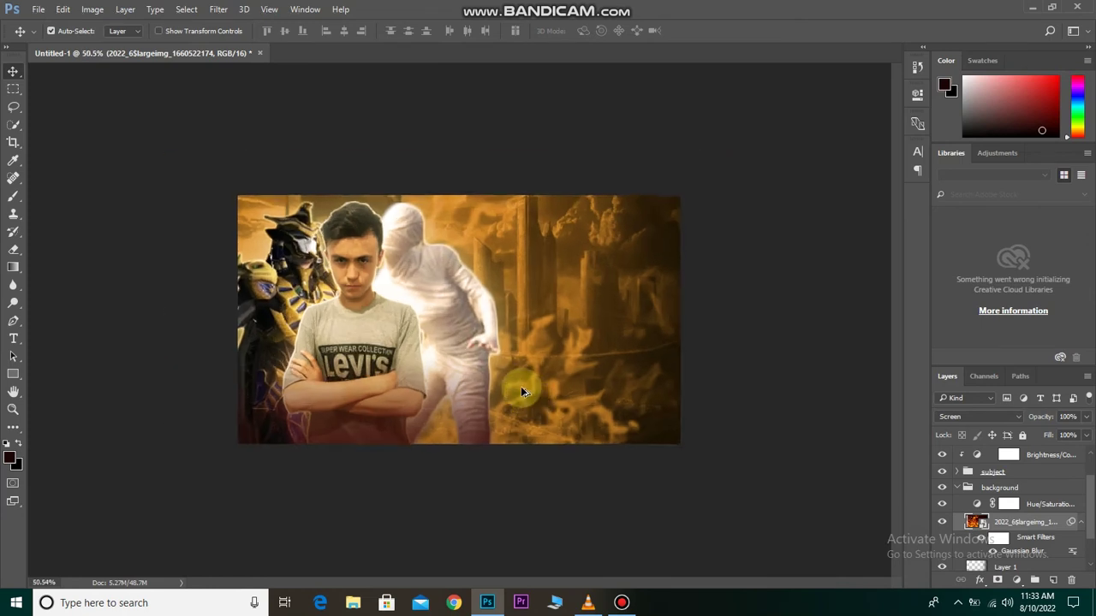
scroll(516, 401, "up", 1)
left_click(38, 9)
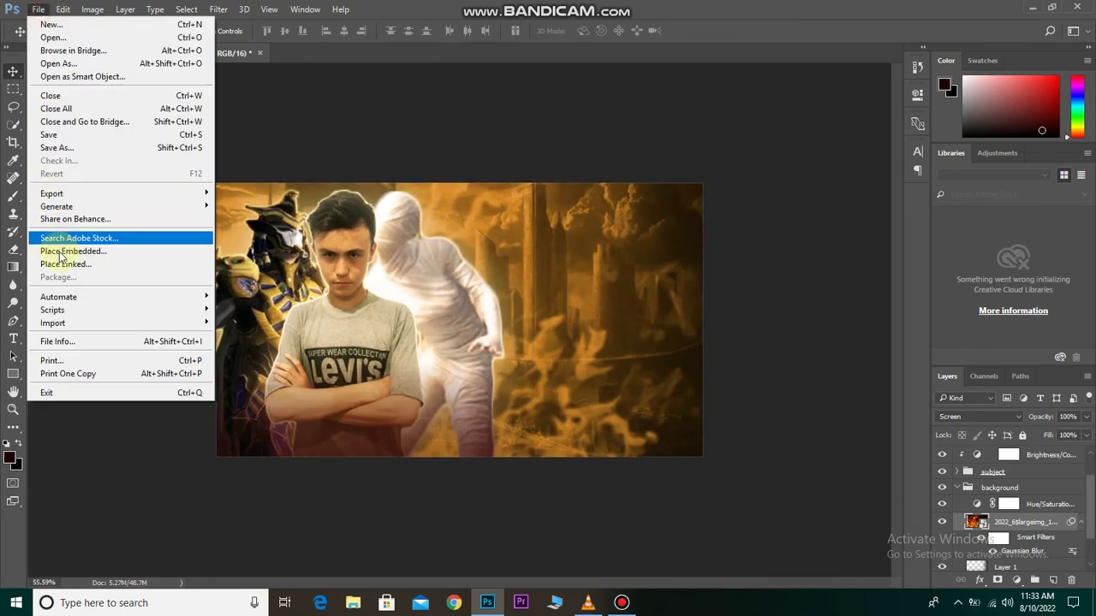
Place the glowing fire-sparkles image from Pictures as an embedded layer.
left_click(64, 247)
left_click(55, 150)
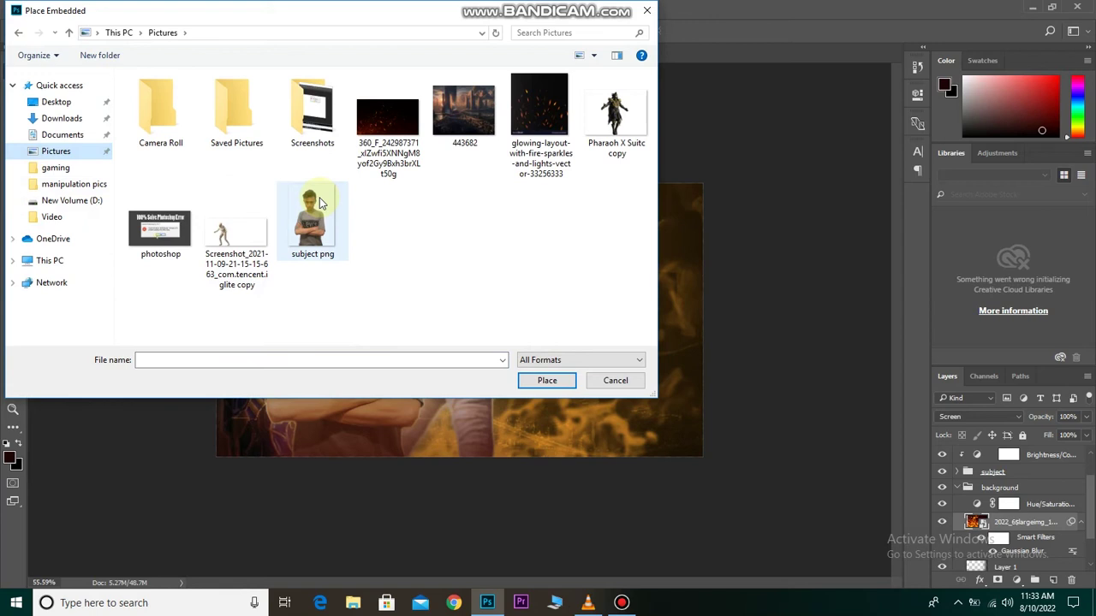
double_click(529, 111)
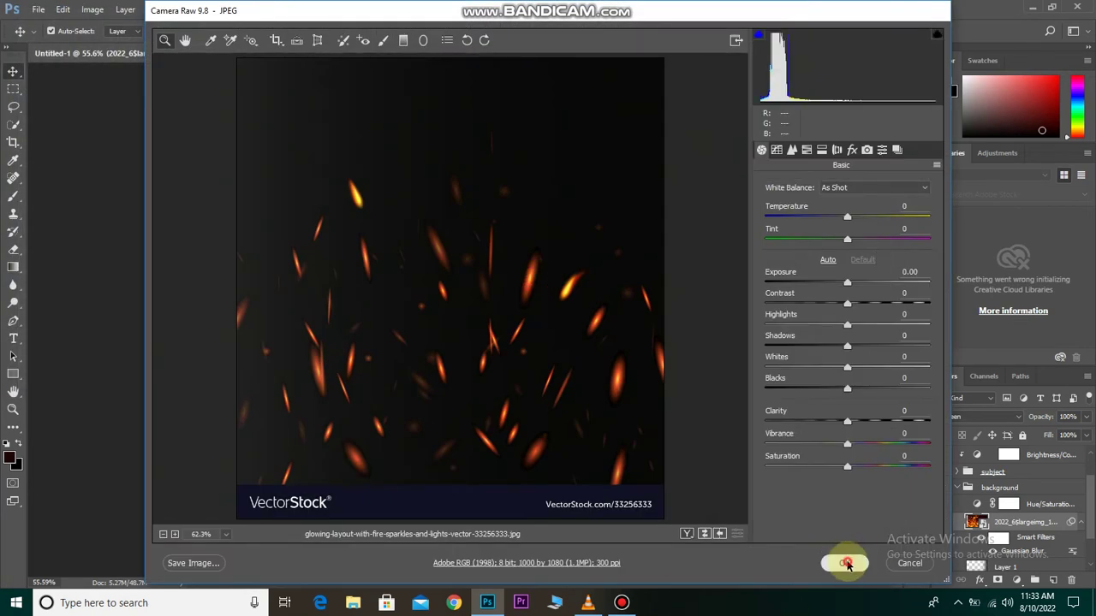
left_click(847, 563)
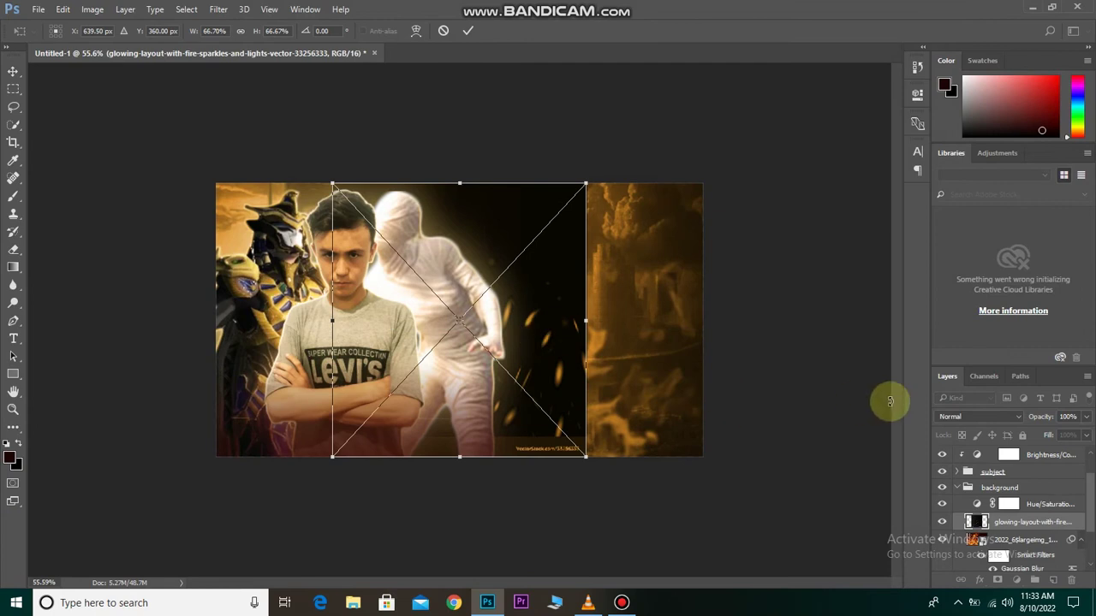
Rotate the sparkles image about 15° and enlarge it over the right side.
left_click_drag(614, 249, 600, 294)
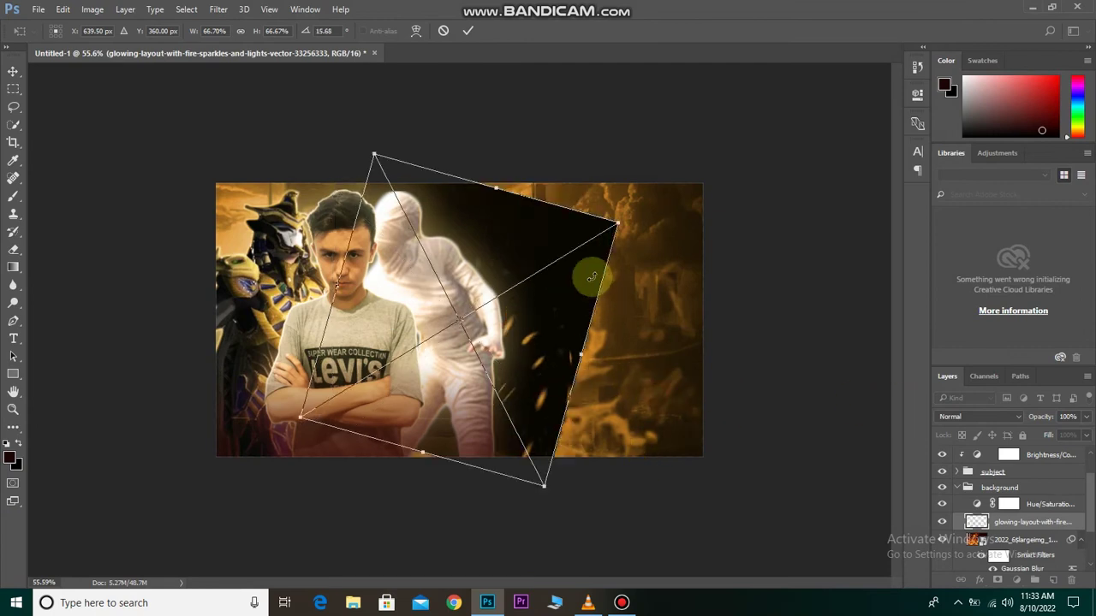
left_click_drag(616, 225, 661, 198)
mouse_move(643, 325)
left_mouse_down()
mouse_move(676, 328)
mouse_move(678, 350)
left_mouse_up()
left_click_drag(727, 196, 750, 195)
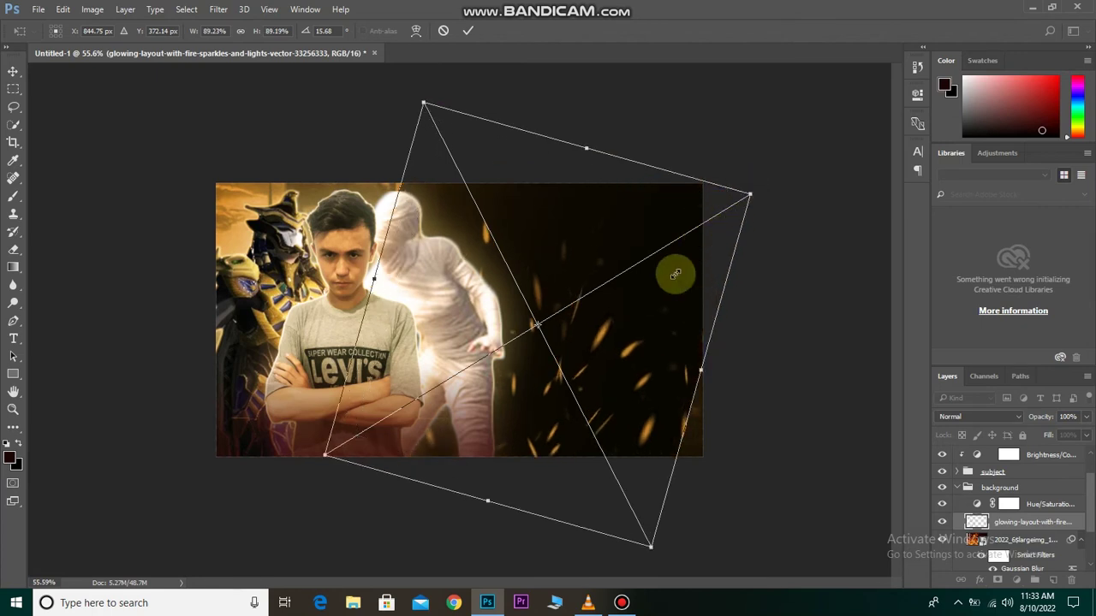
left_click_drag(675, 274, 695, 269)
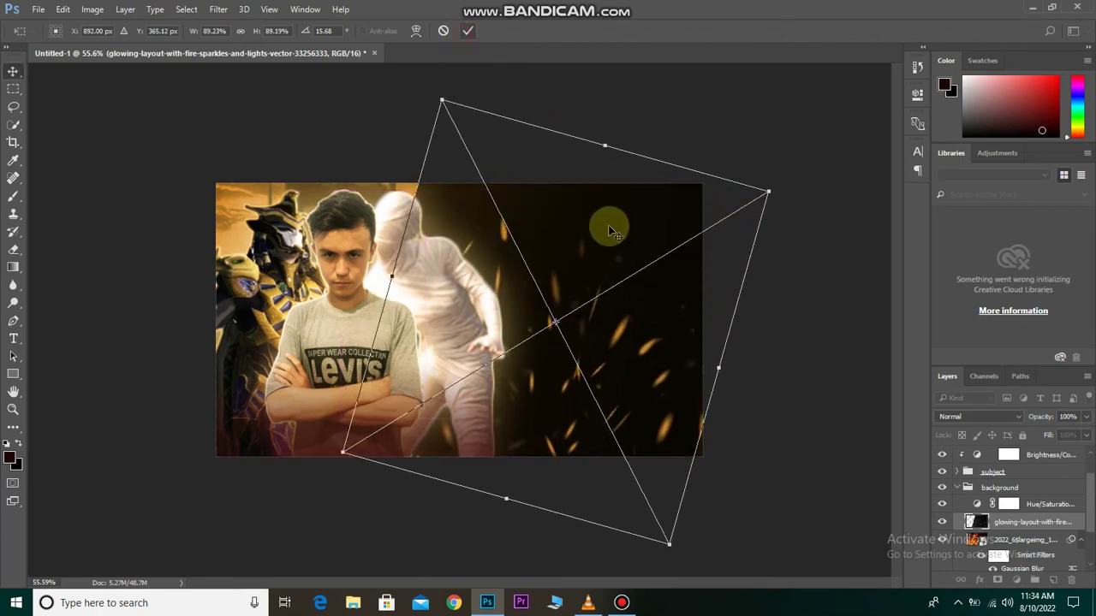
key("Return")
Blend the sparkles layer in Screen mode with a 20-pixel Motion Blur.
left_click(991, 419)
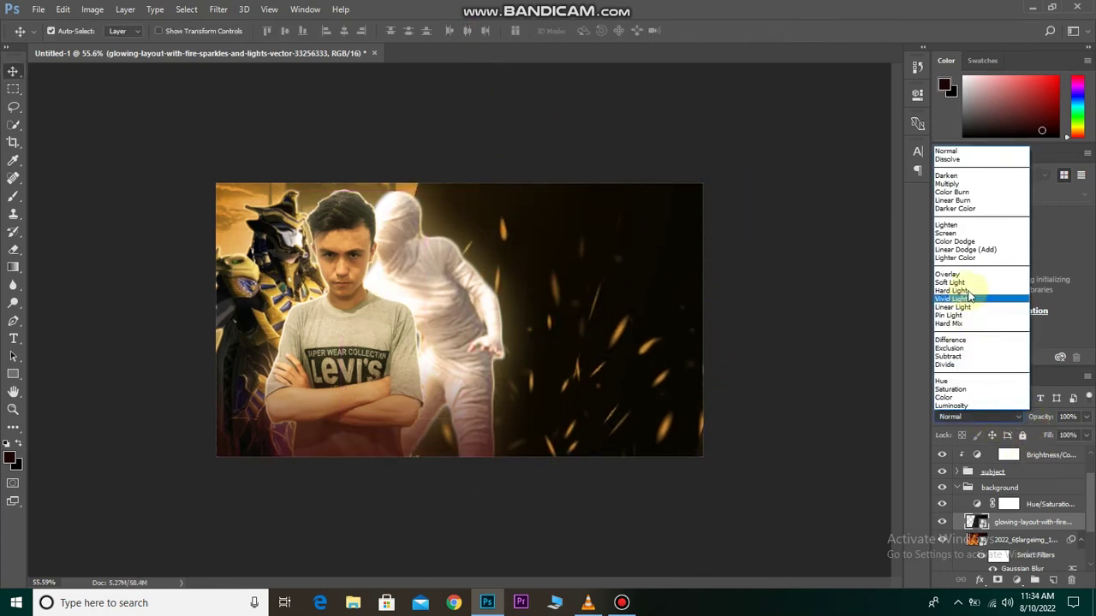
left_click(946, 234)
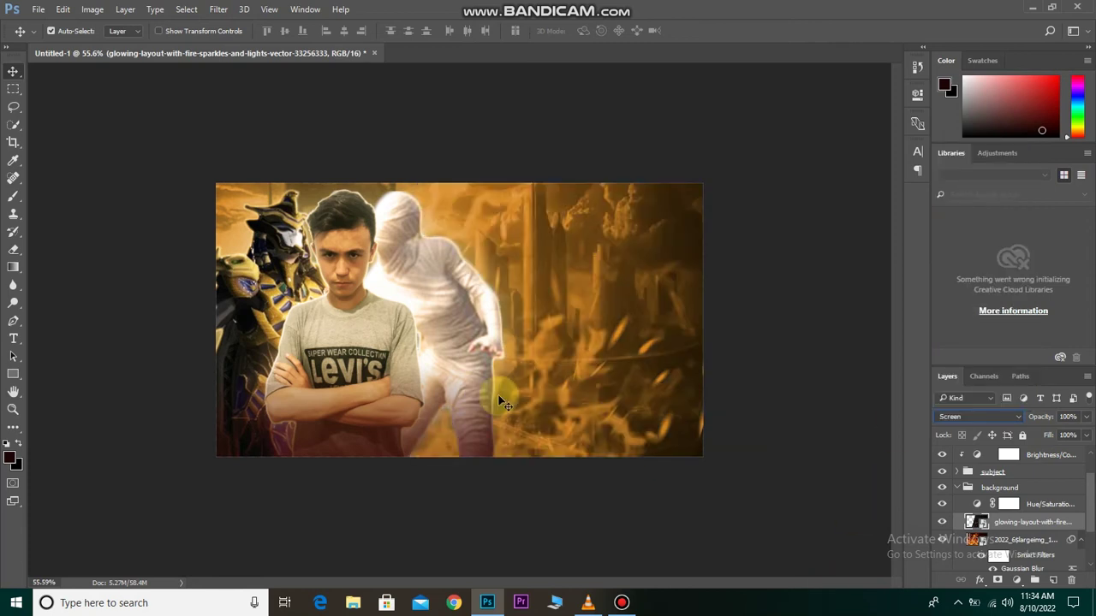
scroll(549, 365, "down", 1)
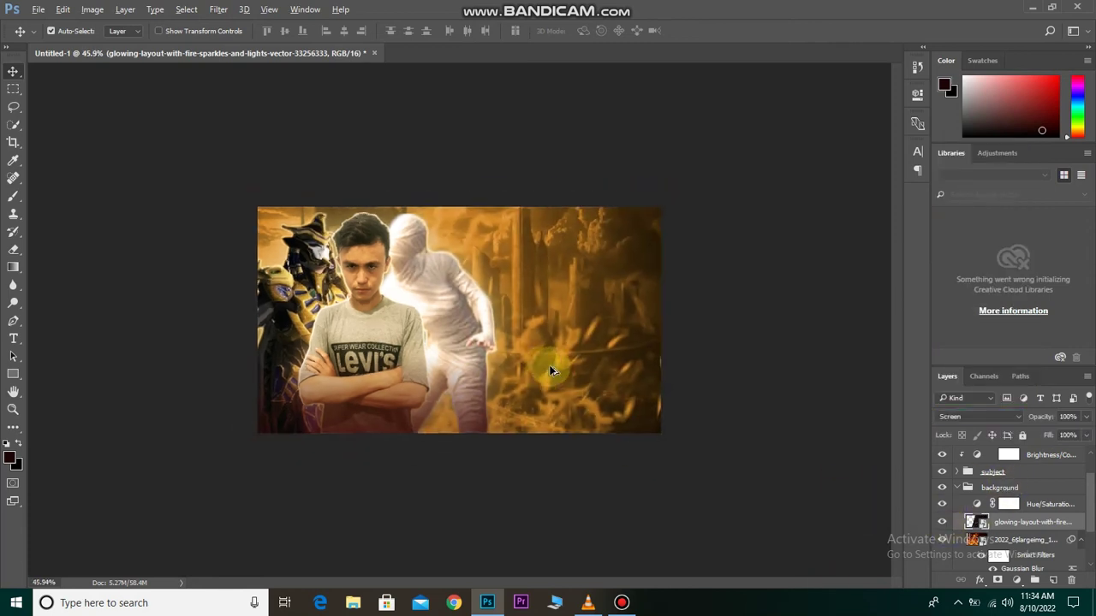
scroll(549, 364, "up", 2)
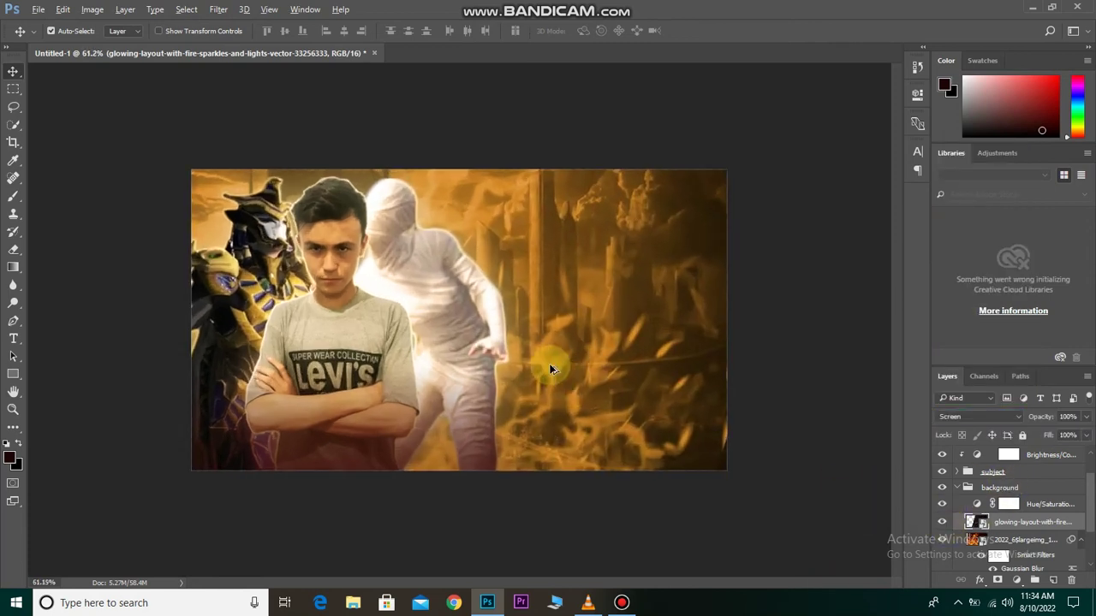
left_click(219, 9)
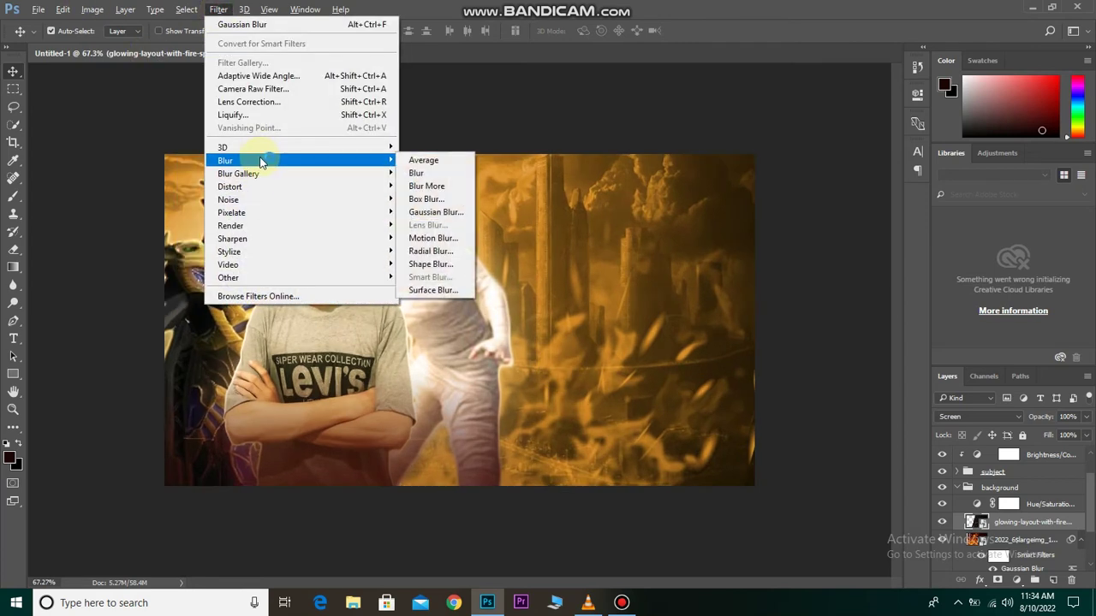
left_click(431, 238)
left_click_drag(785, 387, 734, 392)
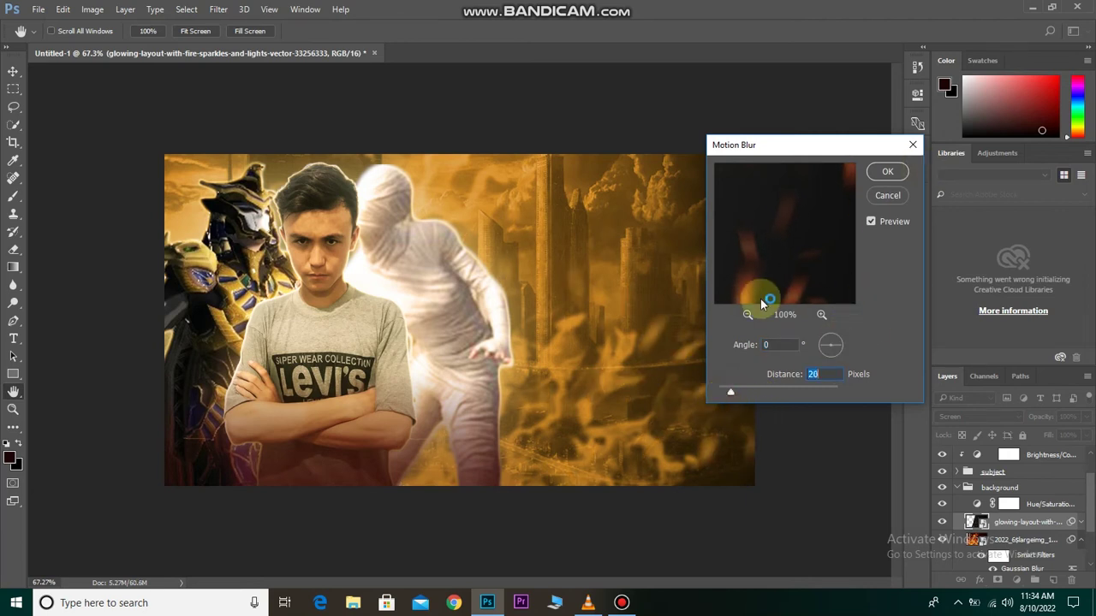
key("Return")
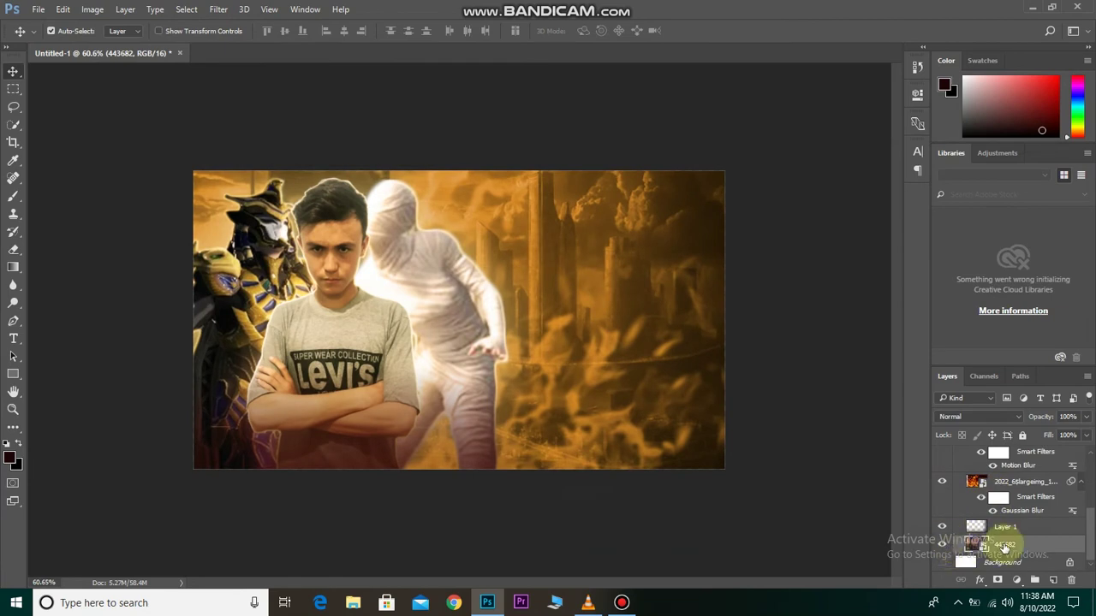
Apply a 3.5 px Gaussian Blur to the 443682 city layer.
left_click(942, 544)
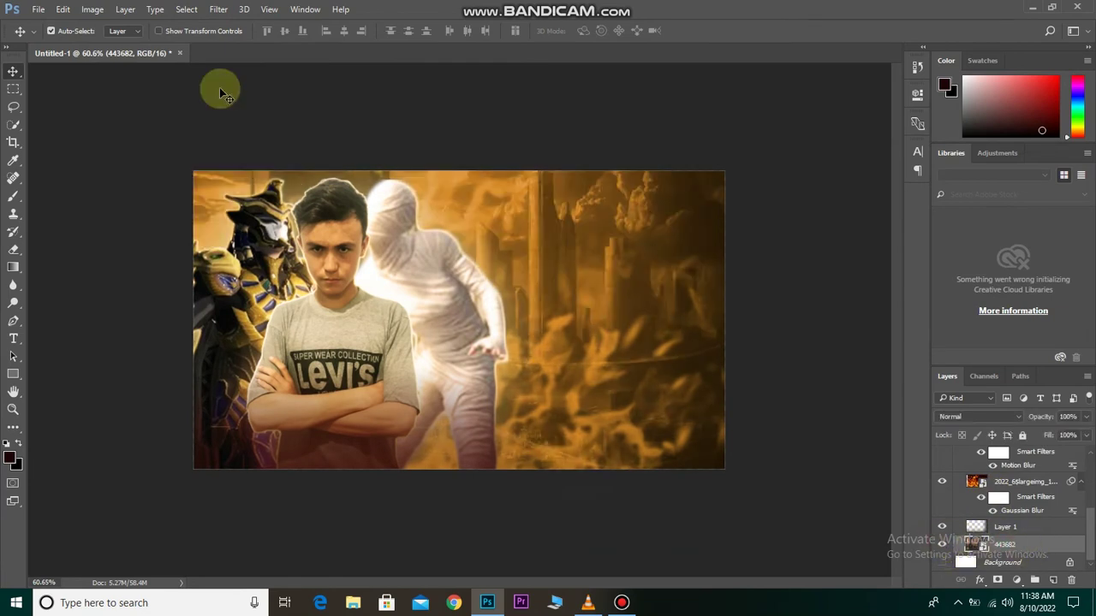
left_click(219, 9)
mouse_move(224, 160)
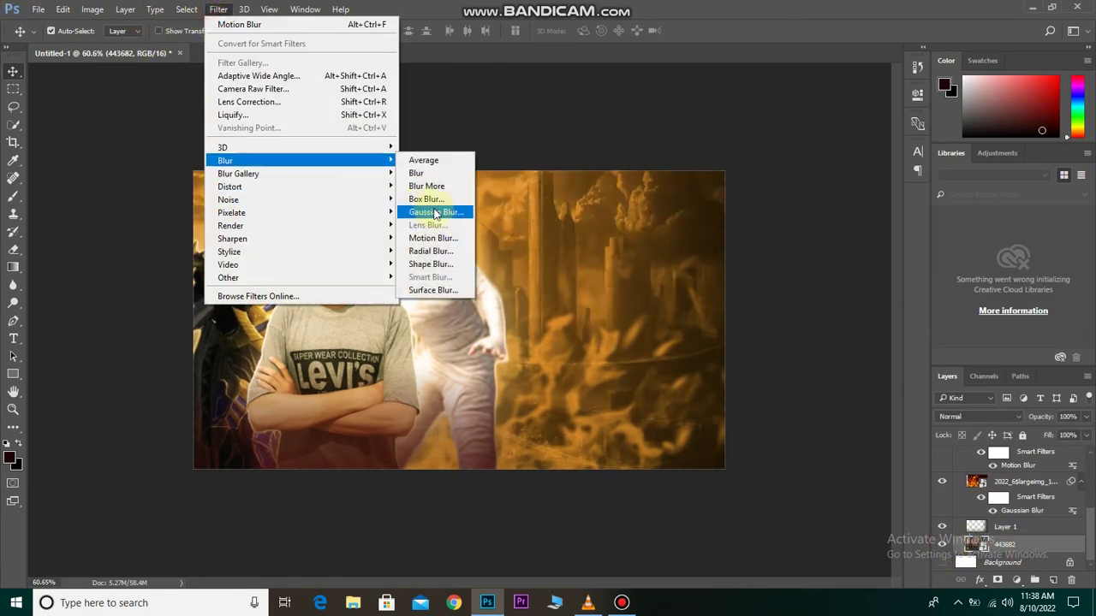
left_click(424, 213)
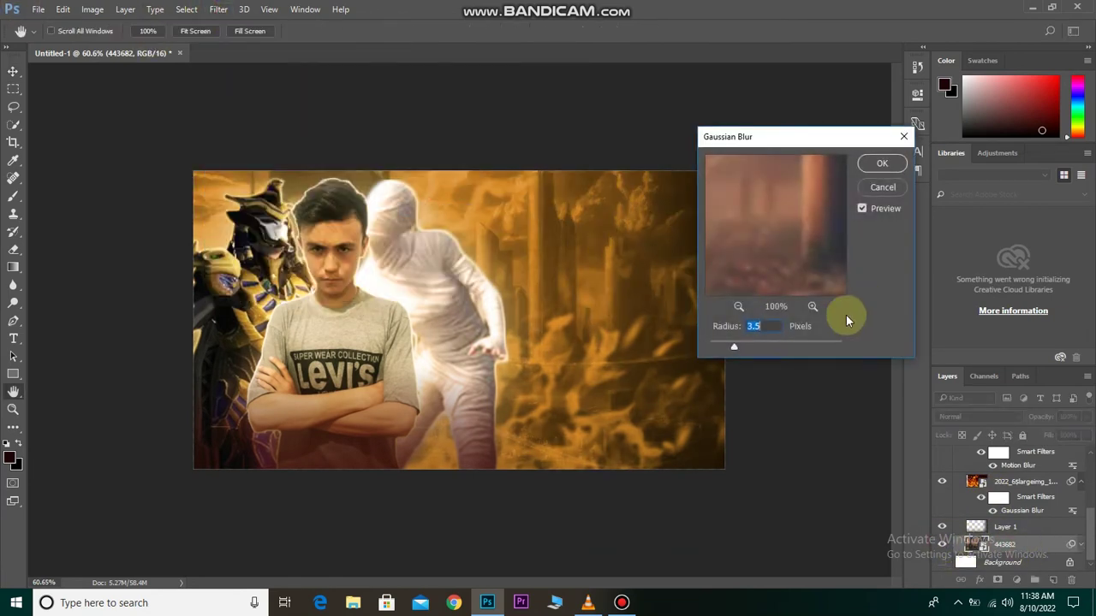
left_click(882, 163)
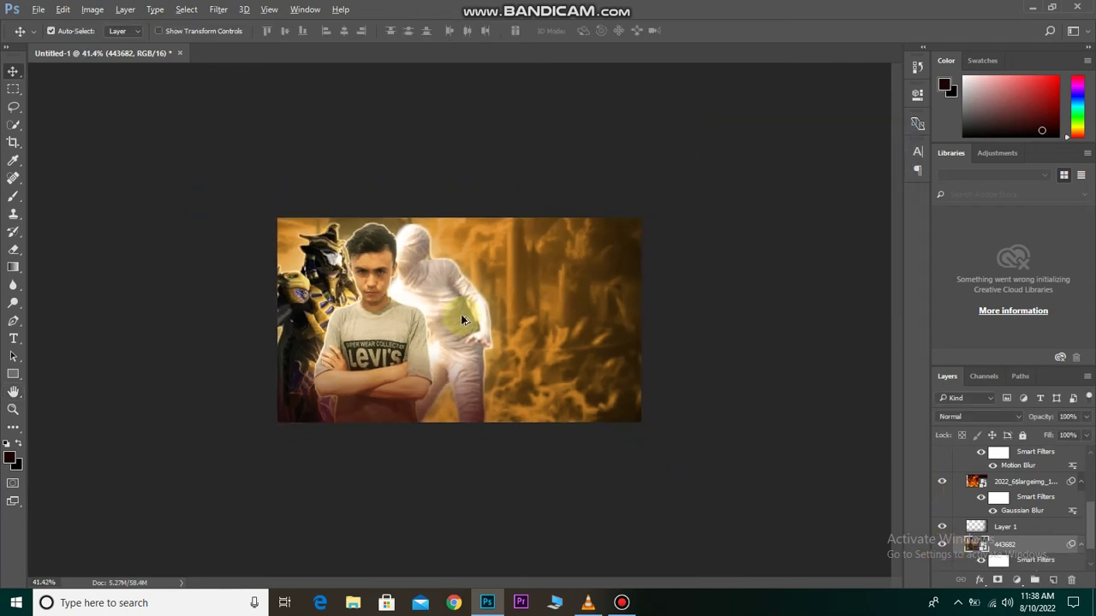
scroll(1051, 561, "down", 1)
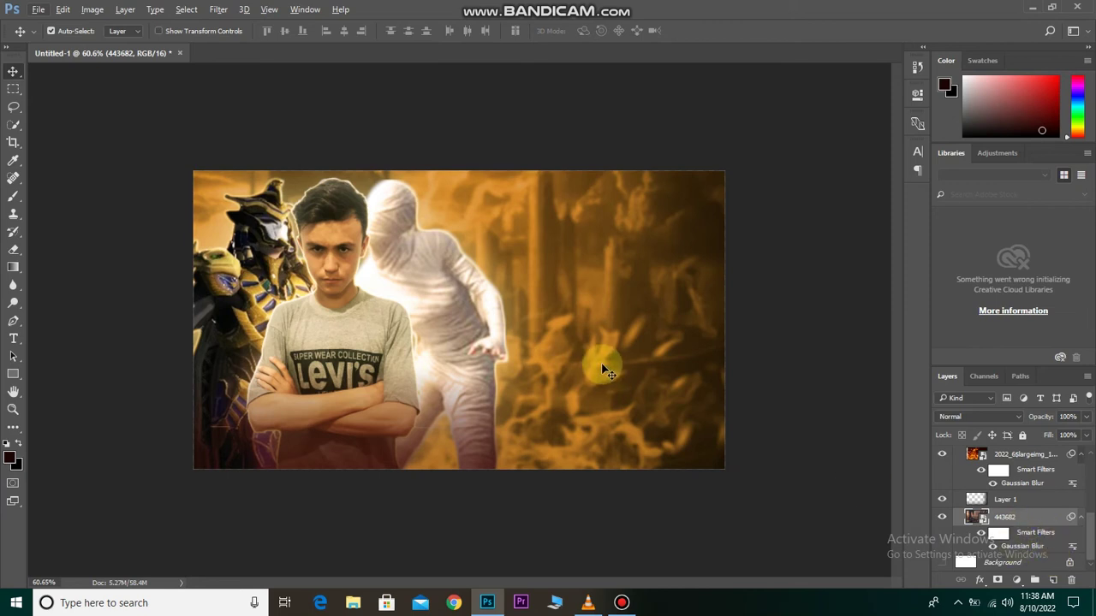
Set Layer 1 to Multiply blending at 88% opacity.
left_click(1008, 500)
key("8")
key("8")
key("shift+alt+m")
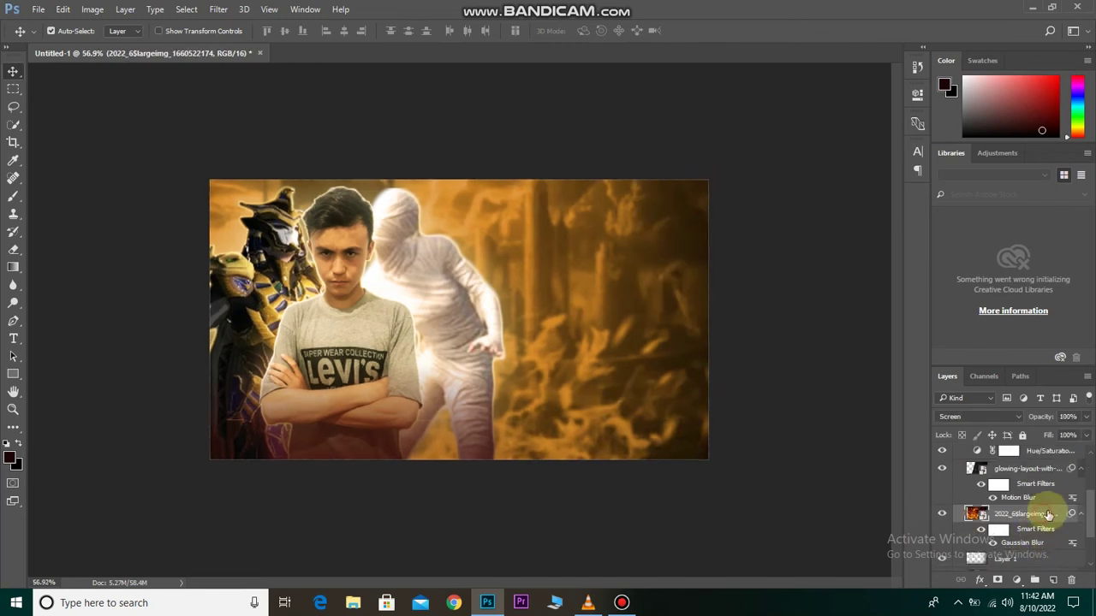
Above the 443682 city layer, place the dark spark image 360_F_242987371 as embedded.
left_click(634, 340)
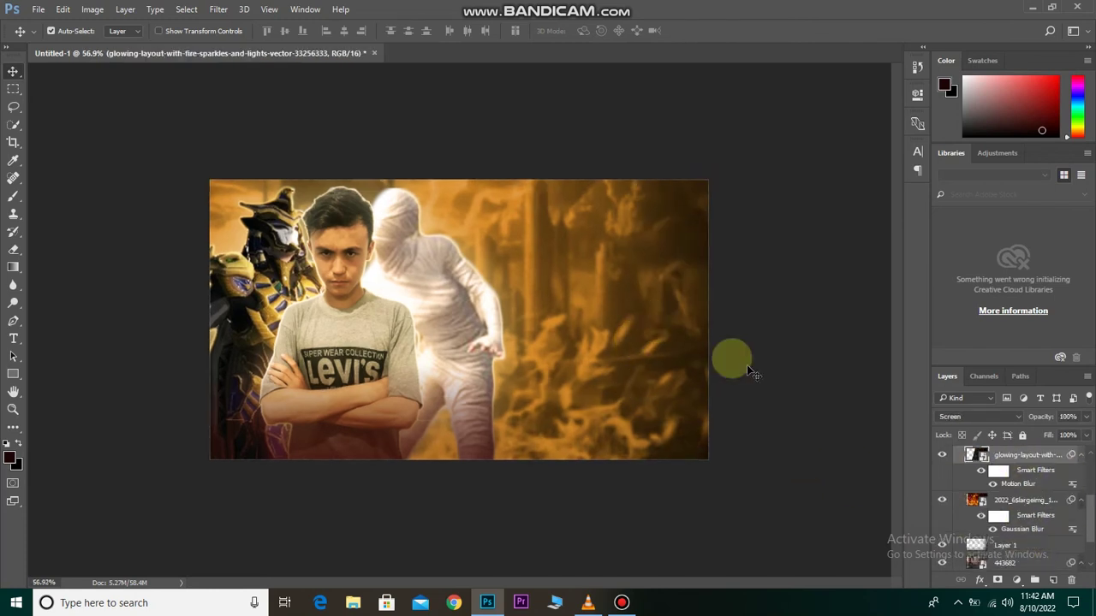
scroll(1011, 514, "down", 2)
left_click(1004, 528)
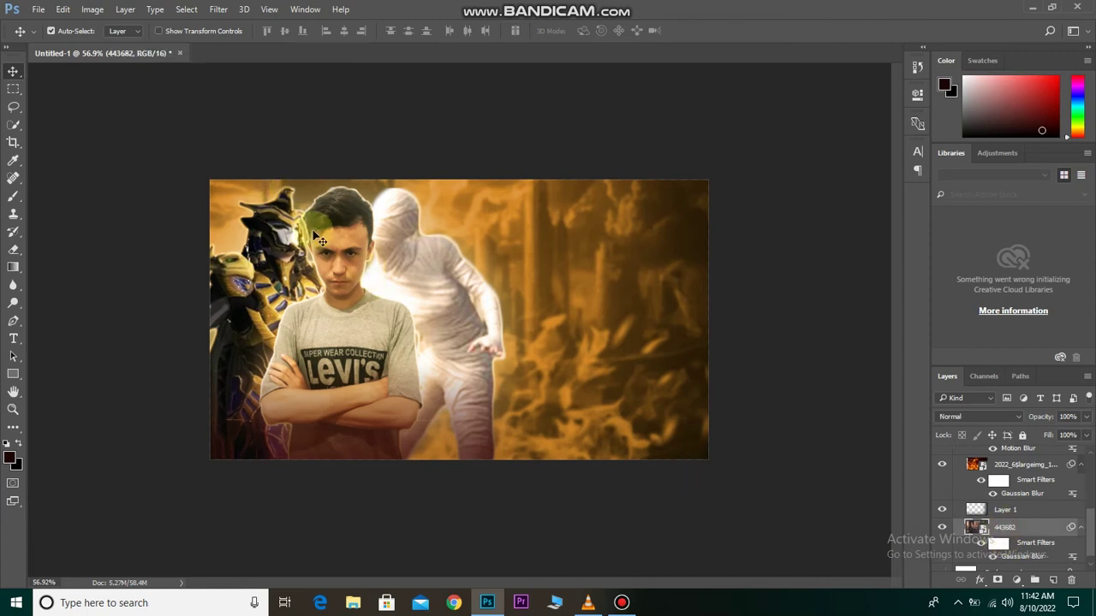
left_click(39, 9)
left_click(68, 251)
left_click(391, 115)
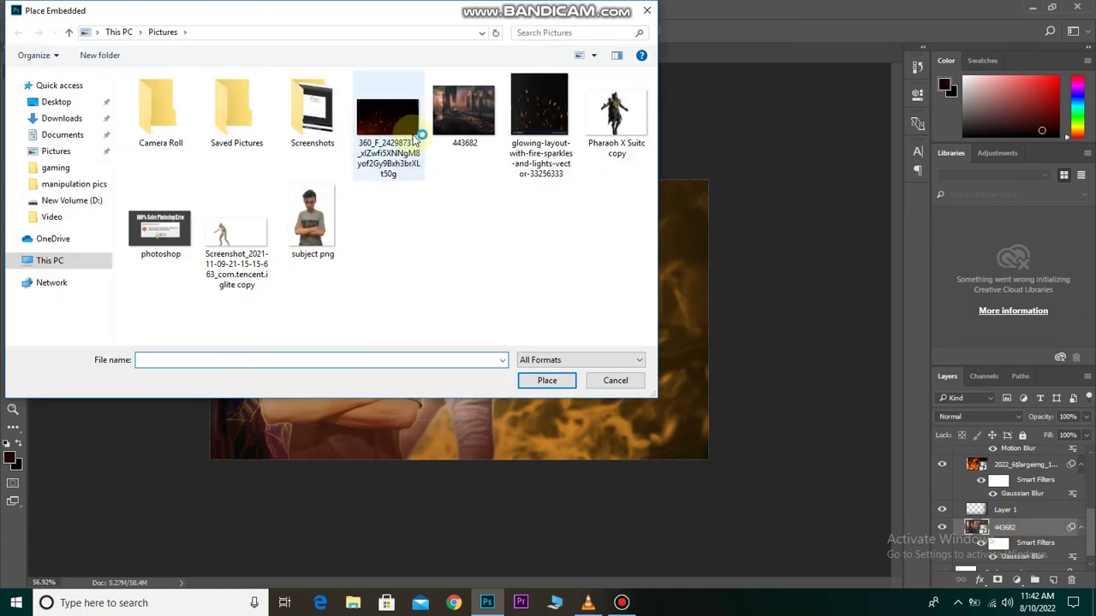
left_click(572, 375)
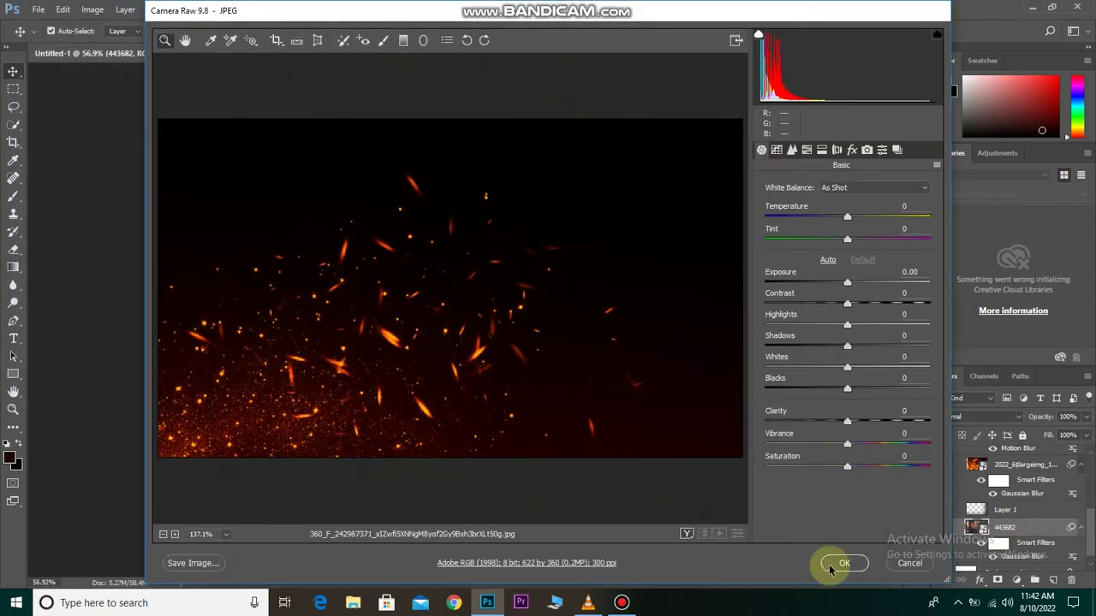
left_click(827, 565)
Move the spark image to the right and enlarge it to about 223%.
left_click_drag(548, 340, 656, 330)
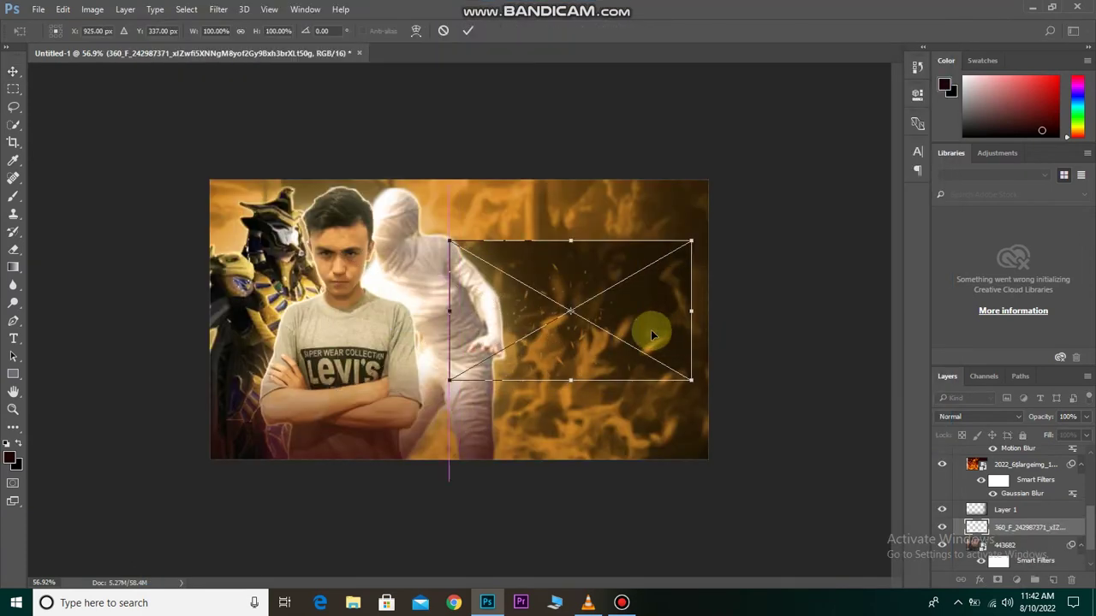
mouse_move(748, 226)
left_mouse_down()
mouse_move(726, 277)
mouse_move(738, 328)
left_mouse_up()
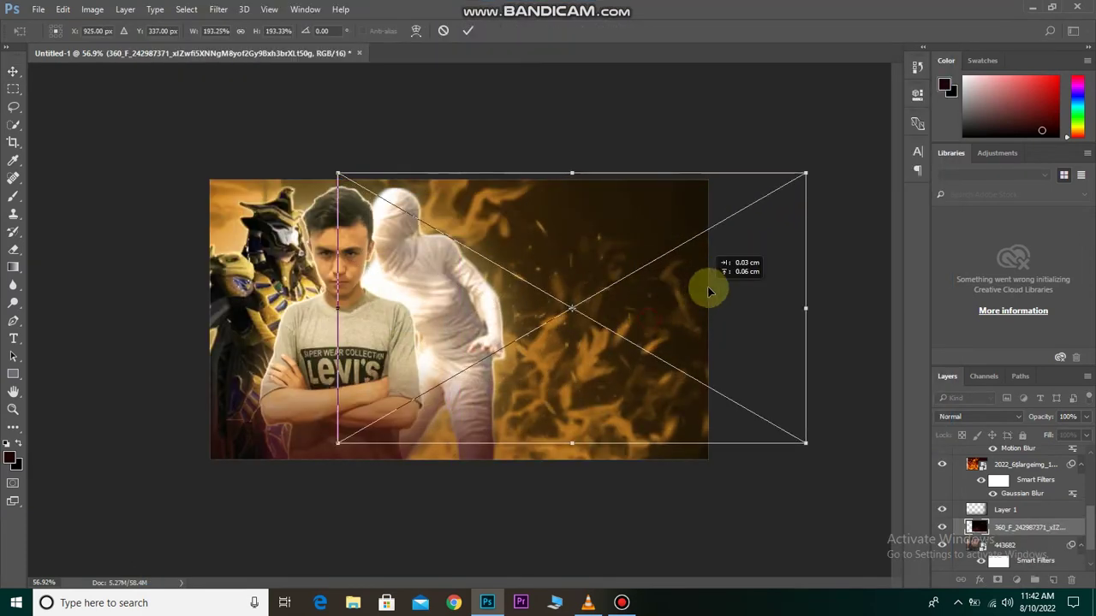
left_click_drag(425, 184, 389, 156)
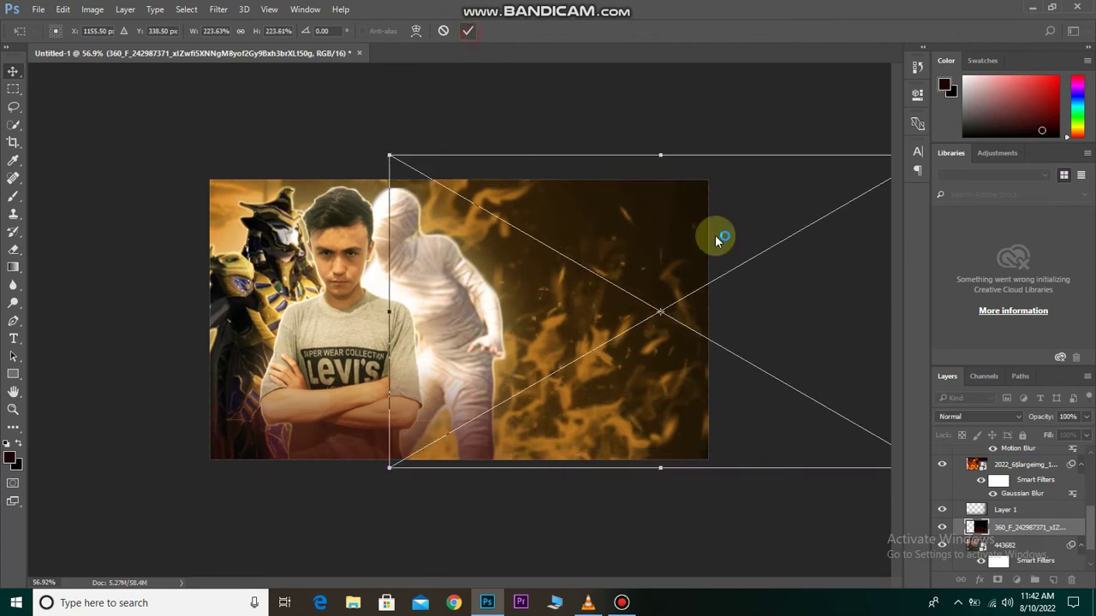
key("Return")
Blend the spark layer in Screen mode with a 15-pixel Motion Blur.
left_click(976, 417)
left_click(945, 233)
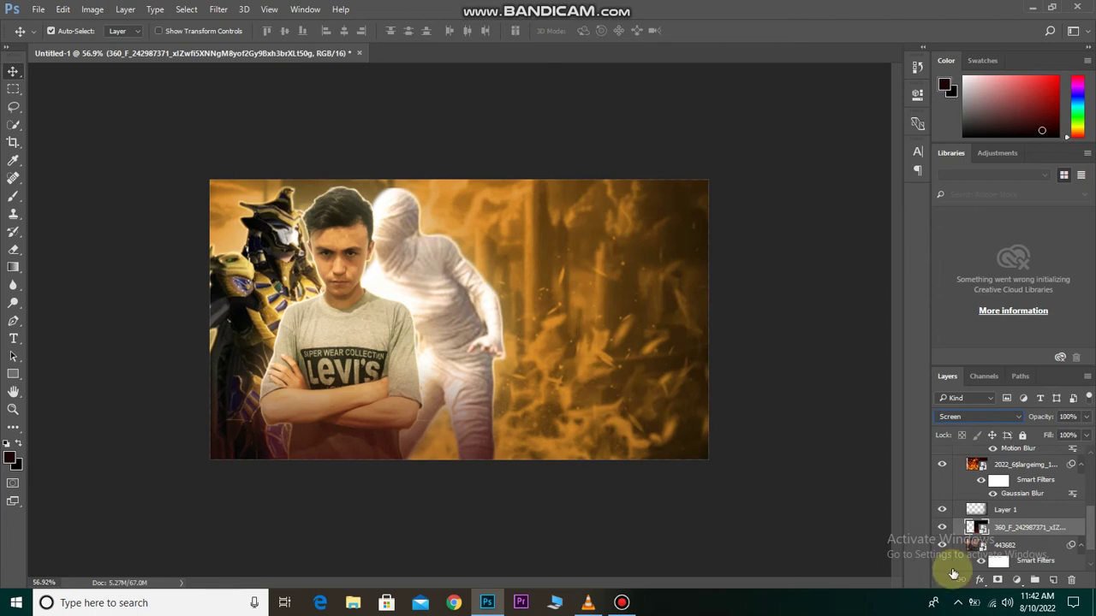
left_click(218, 9)
mouse_move(226, 160)
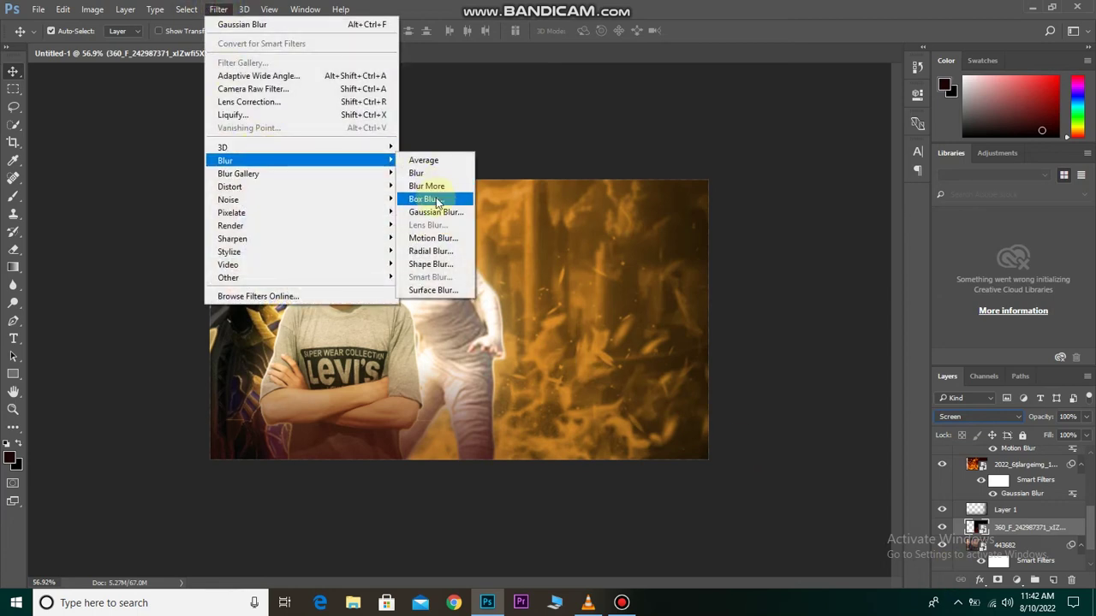
left_click(433, 238)
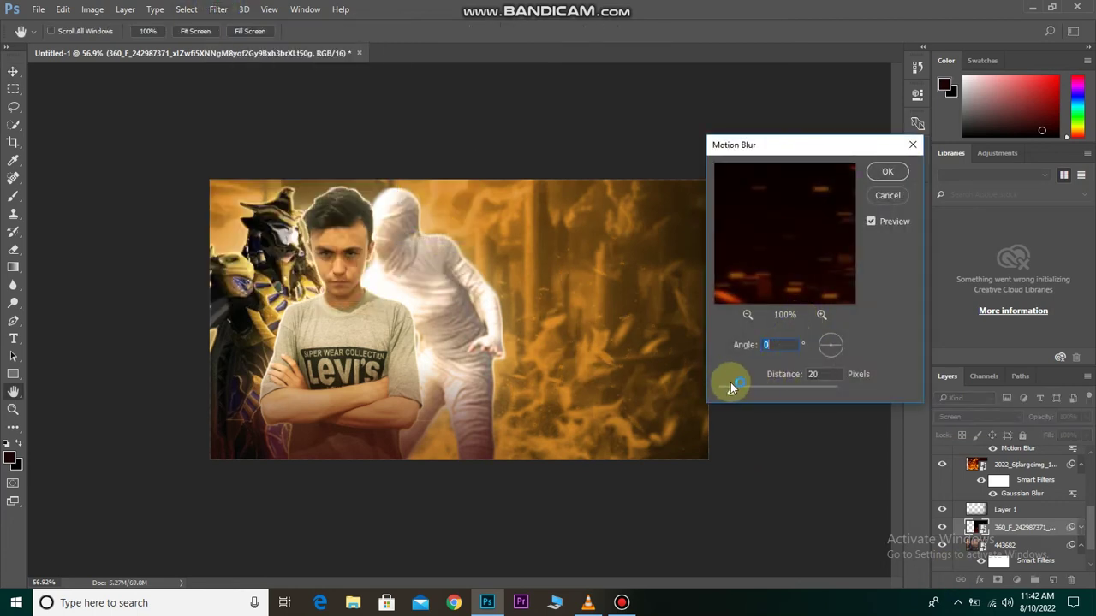
left_click_drag(728, 384, 723, 386)
left_click(868, 171)
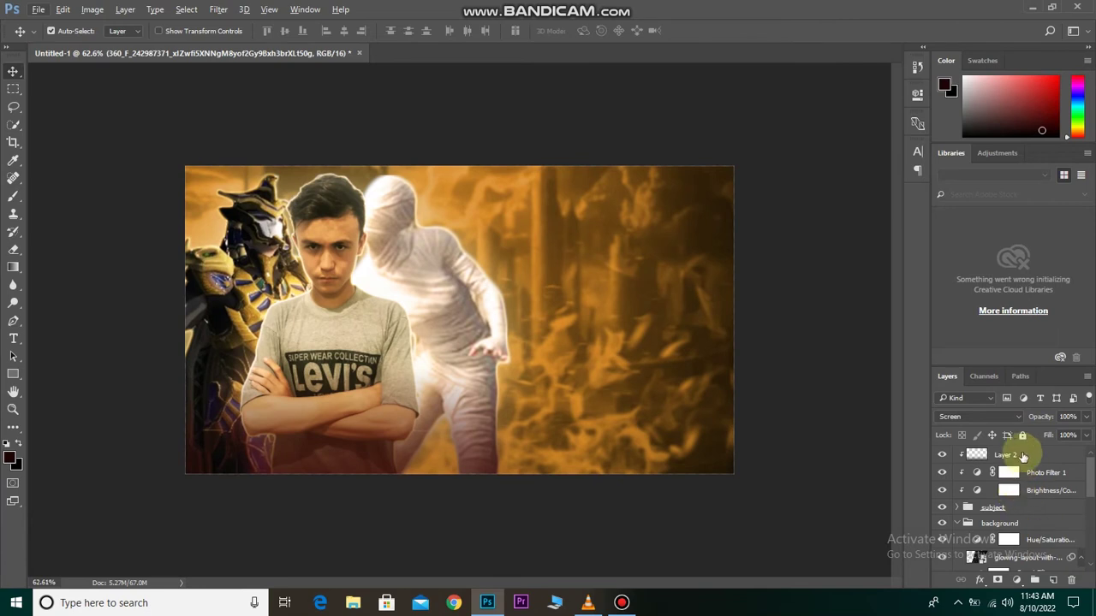
Above Layer 2, set up the Type tool with white colour and the Neom font.
left_click(1021, 456)
left_click(12, 339)
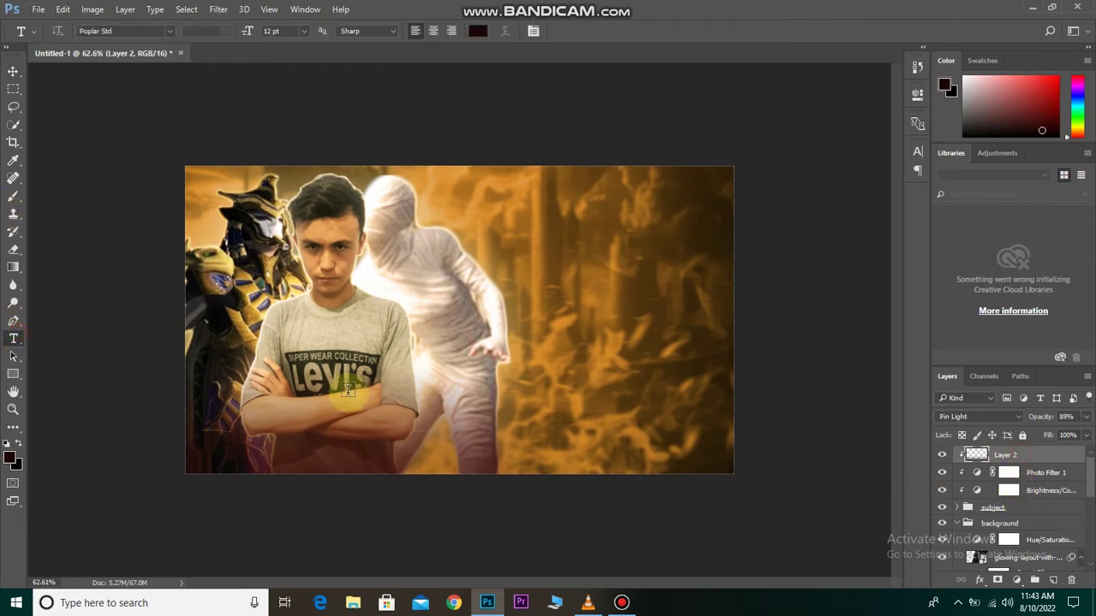
left_click(7, 443)
left_click(19, 442)
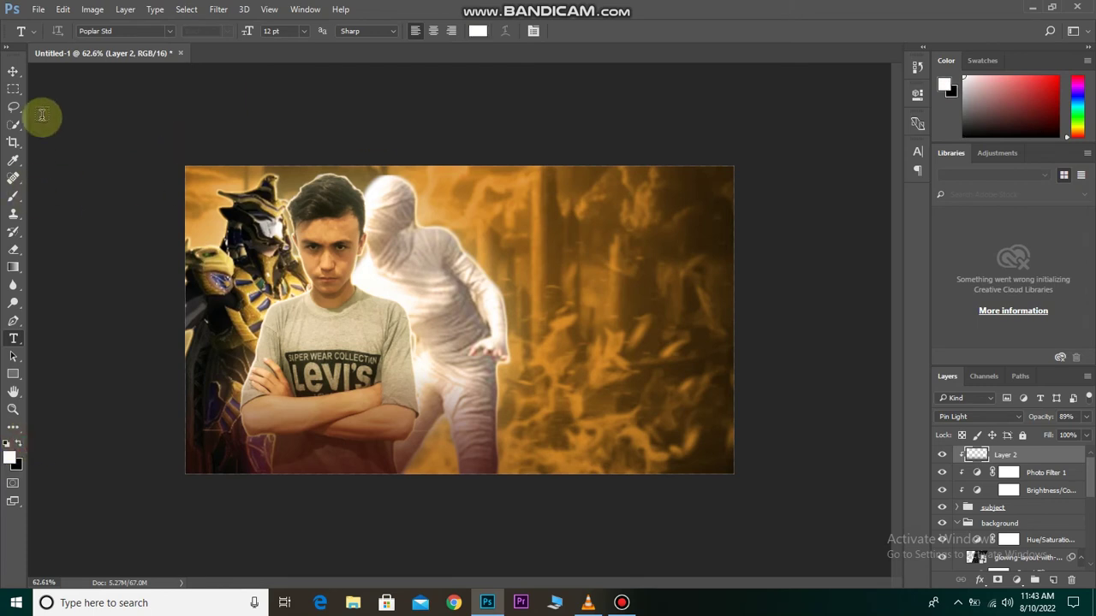
left_click(171, 33)
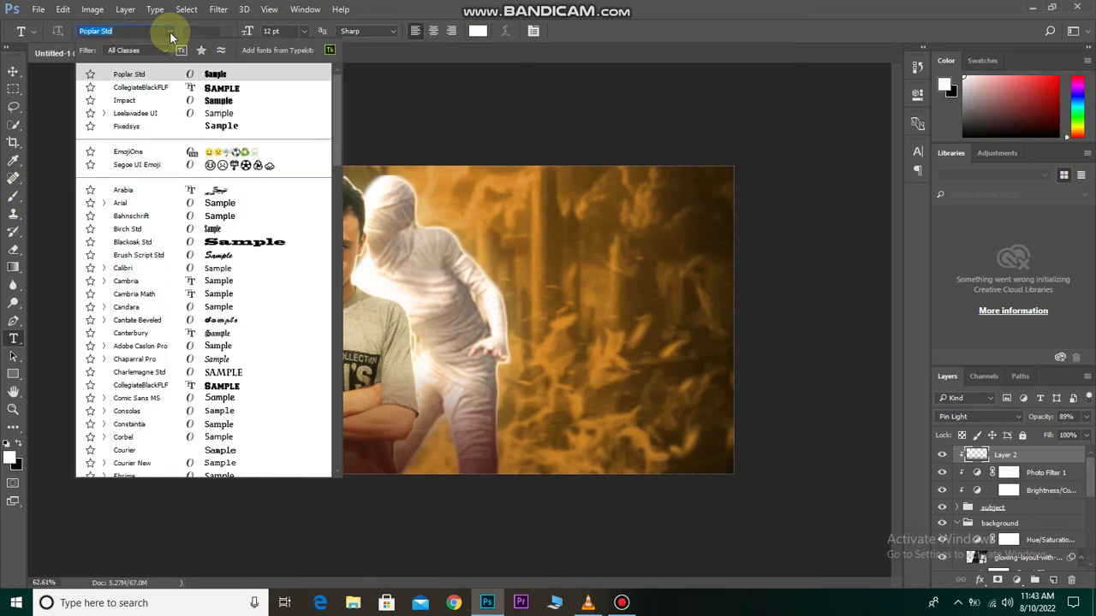
left_click(141, 385)
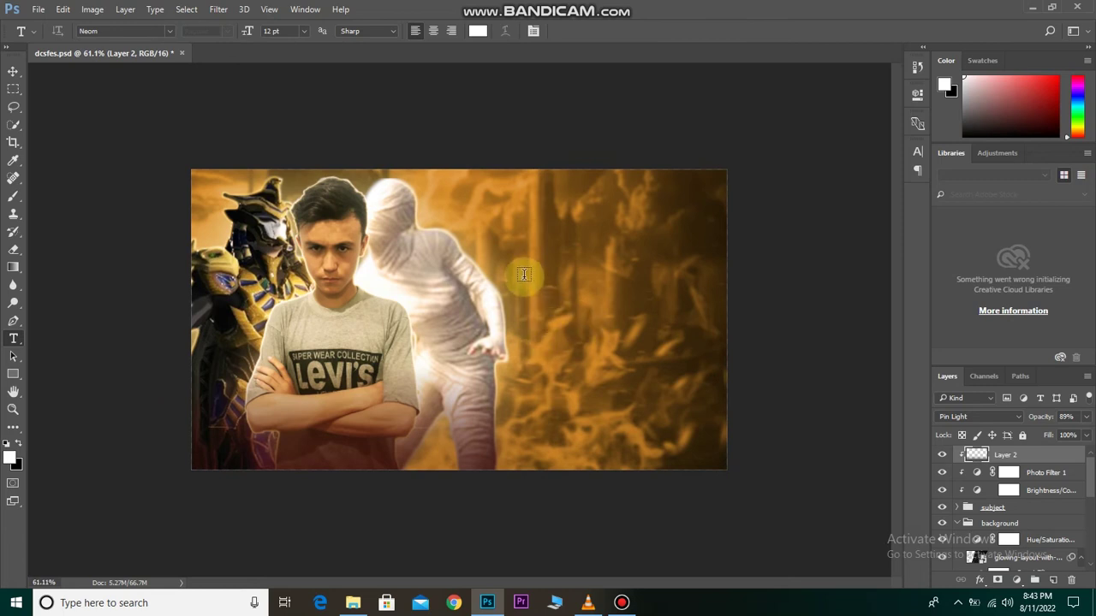
Type 'ROCK YT IS LIVE' right of the mummy and shift it slightly left.
left_click(523, 277)
type("ROCK YT IS LIVE")
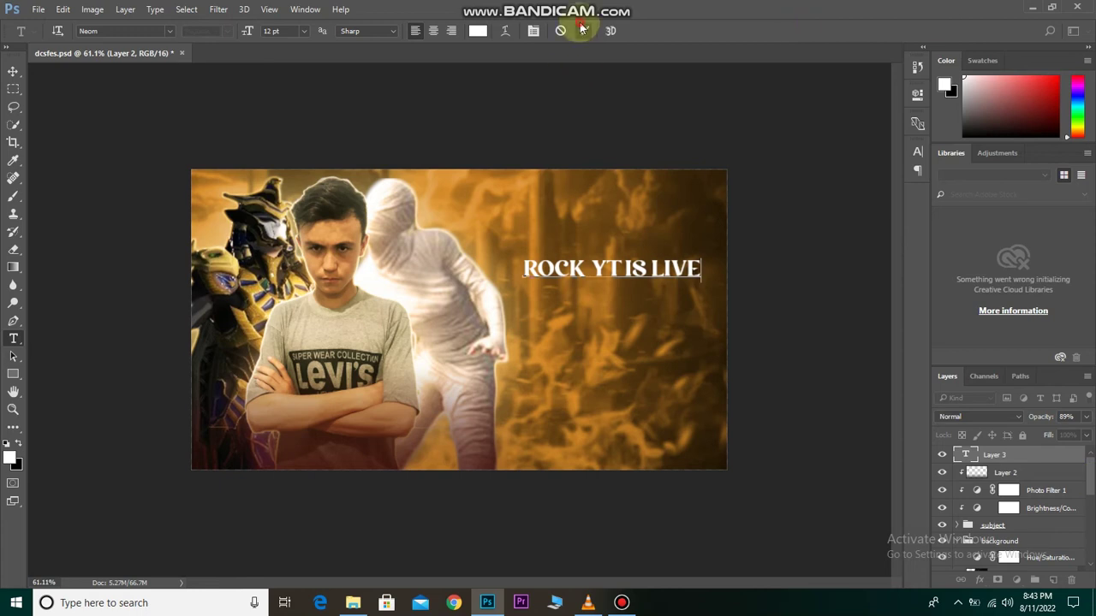
left_click(583, 31)
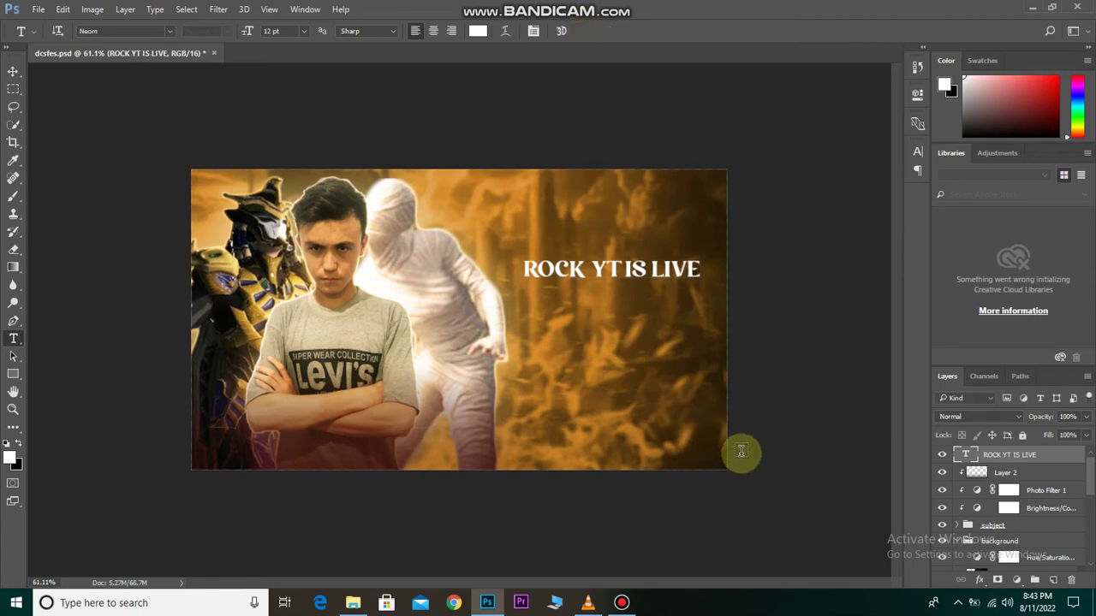
key("ctrl+t")
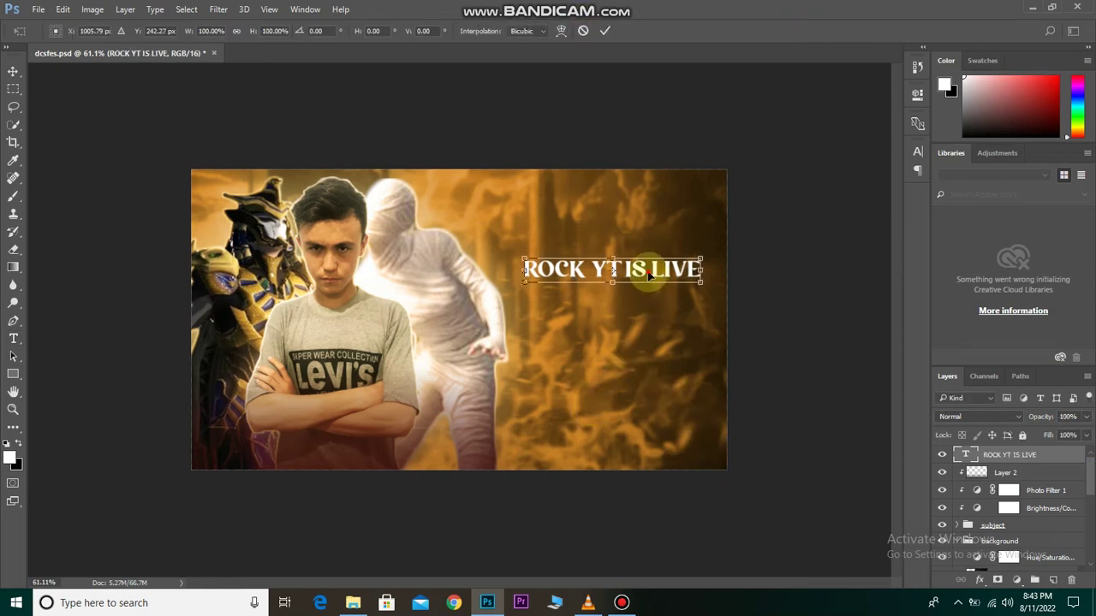
left_click_drag(648, 268, 602, 264)
left_click(603, 30)
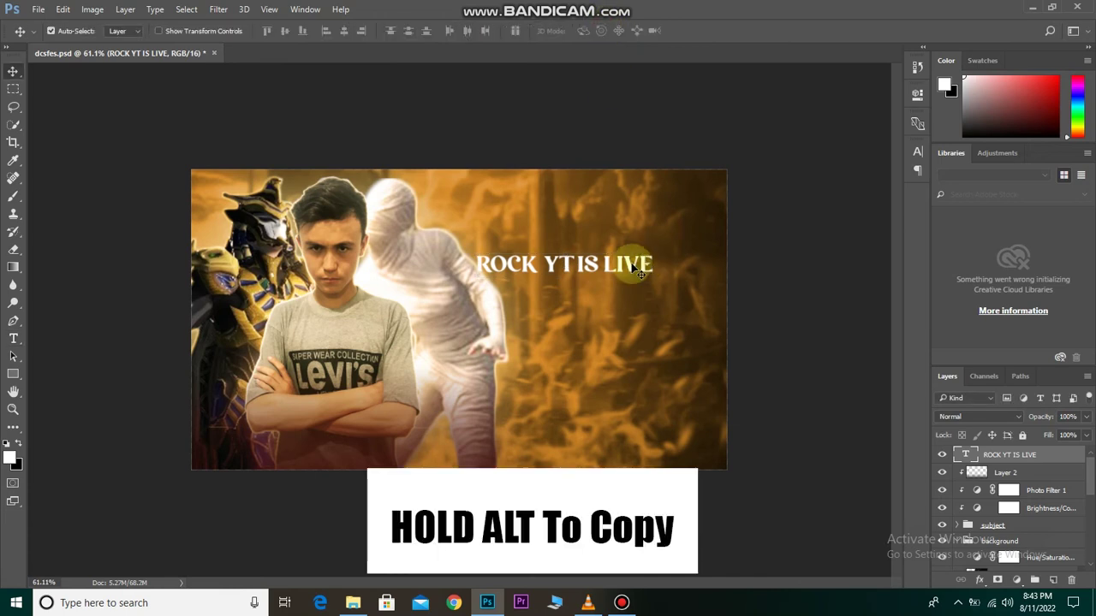
Duplicate the title below, enlarge the copy, and clear its text for retyping.
left_click_drag(634, 271, 714, 368)
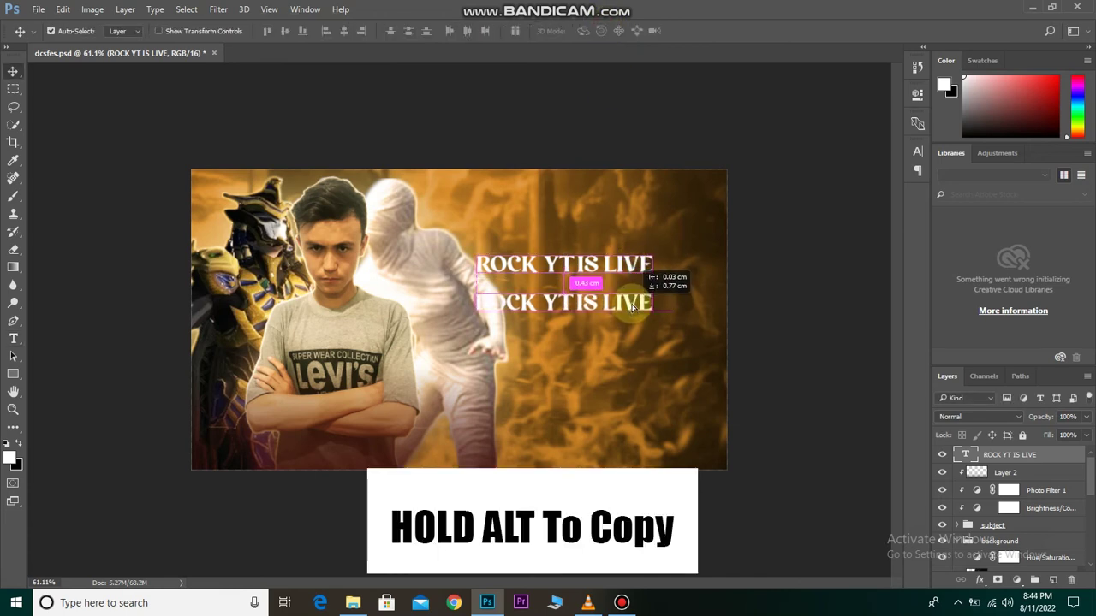
key("ctrl+t")
left_click_drag(654, 292, 710, 267)
left_click(604, 30)
double_click(966, 455)
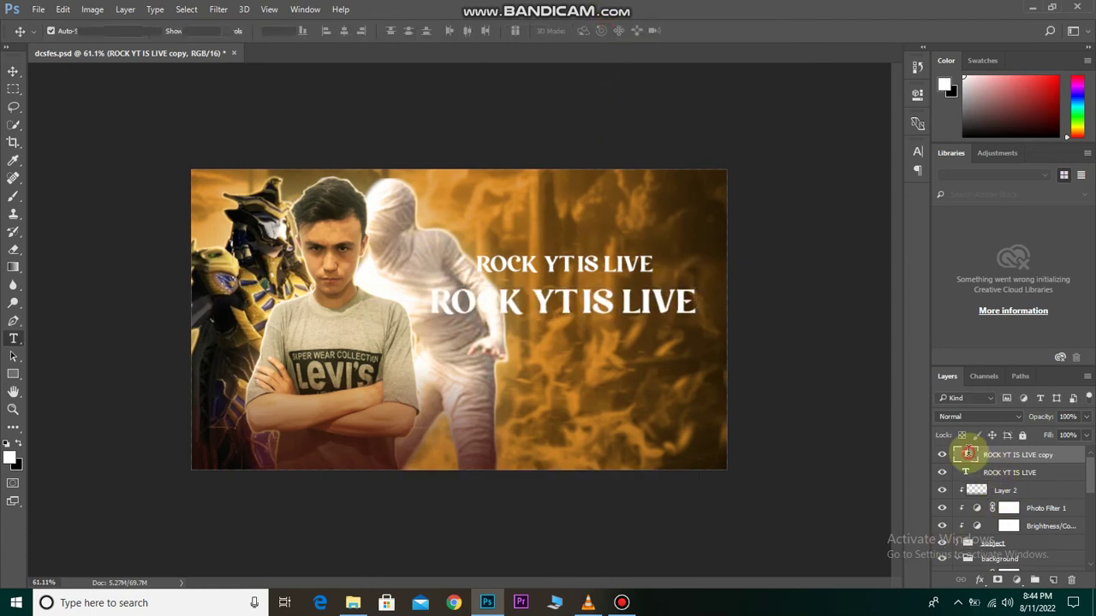
left_click(694, 295)
key("ctrl+a")
key("BackSpace")
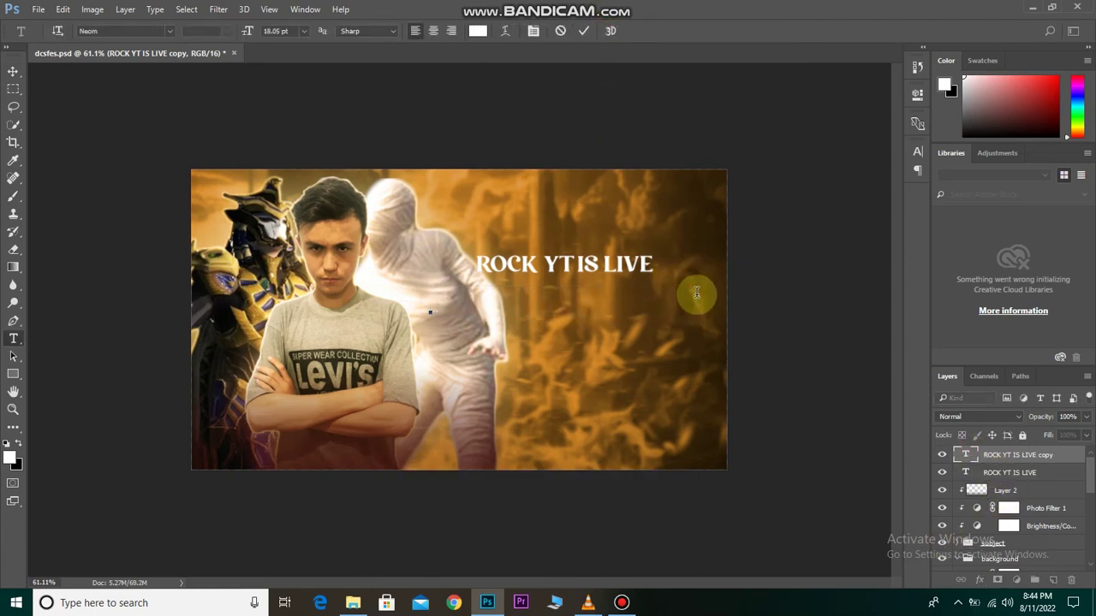
Retype the copy as 'FULL RUSH' and enlarge it to about 164%.
type("SH")
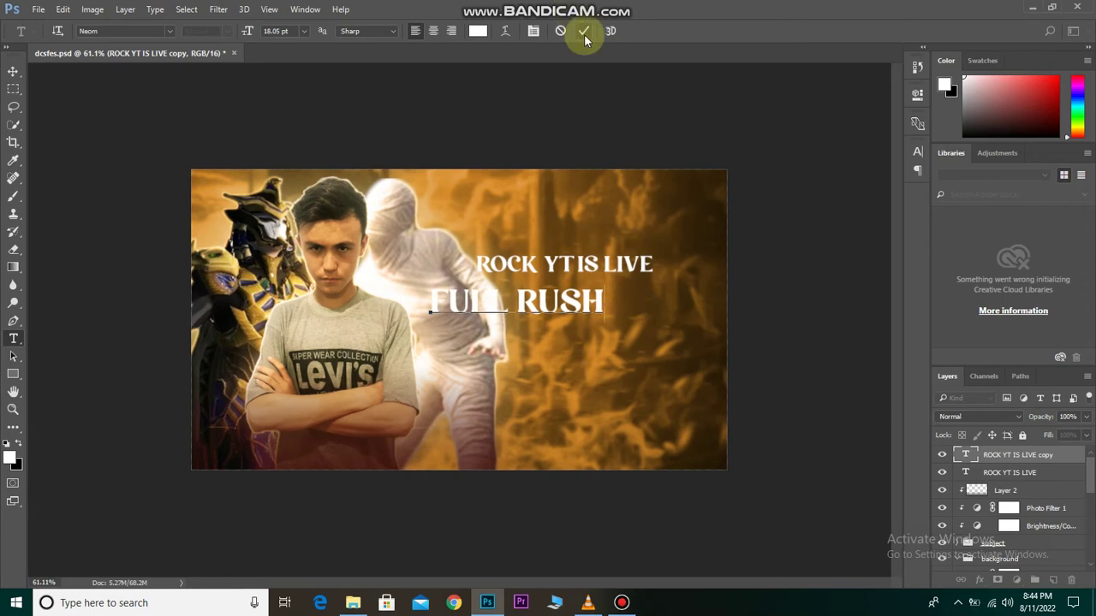
left_click(584, 31)
key("ctrl+t")
left_click_drag(605, 285, 661, 339)
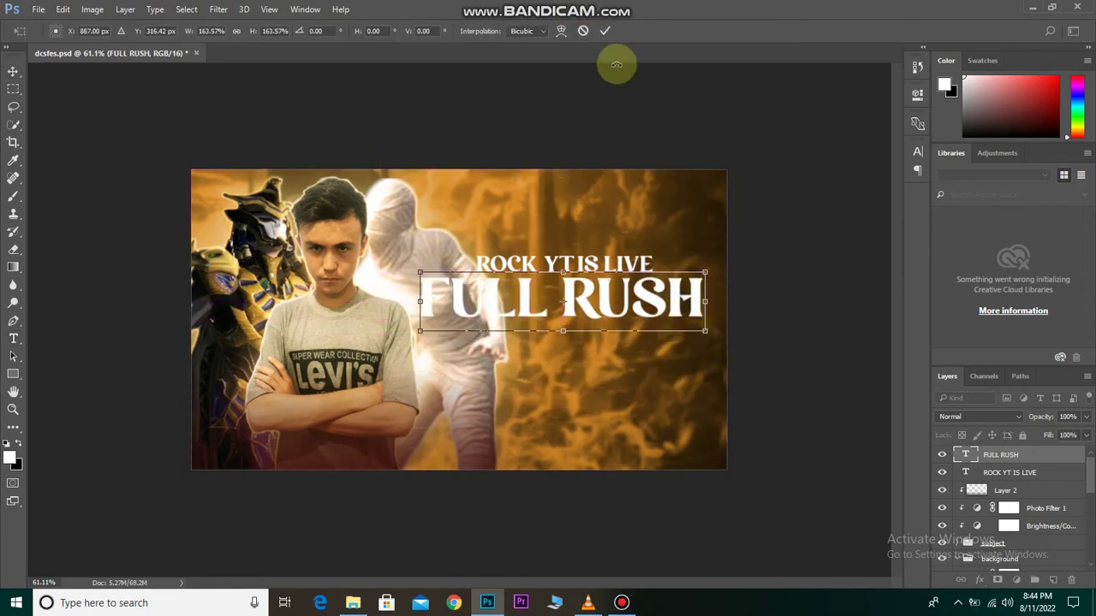
left_click(604, 31)
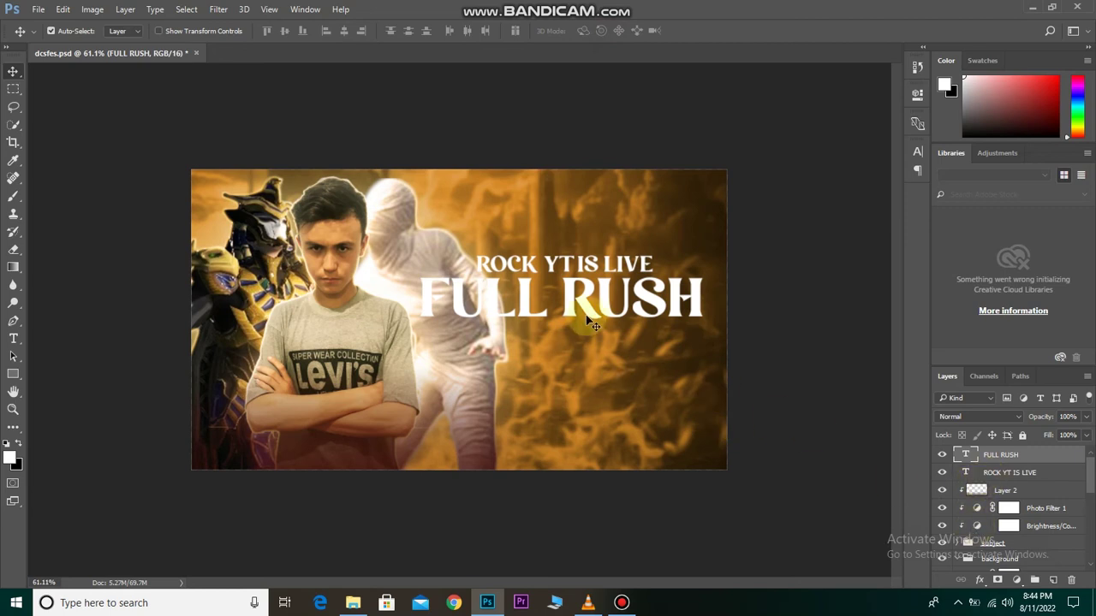
Duplicate the small title, retype it as 'GAMEPLAY' and centre it under FULL RUSH.
left_click_drag(584, 271, 588, 349)
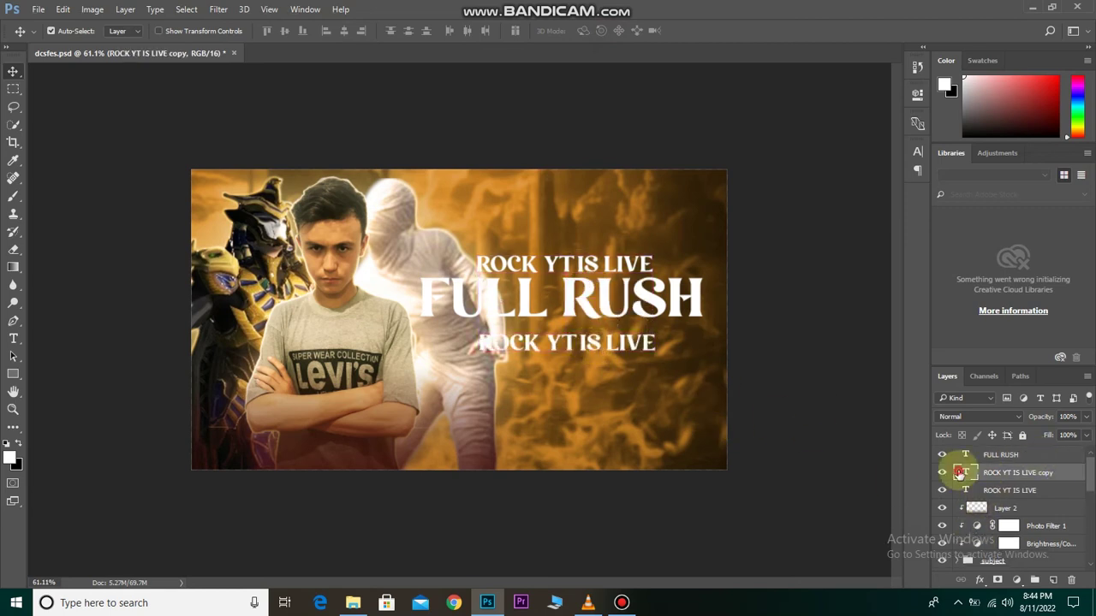
double_click(959, 473)
type("PLAY")
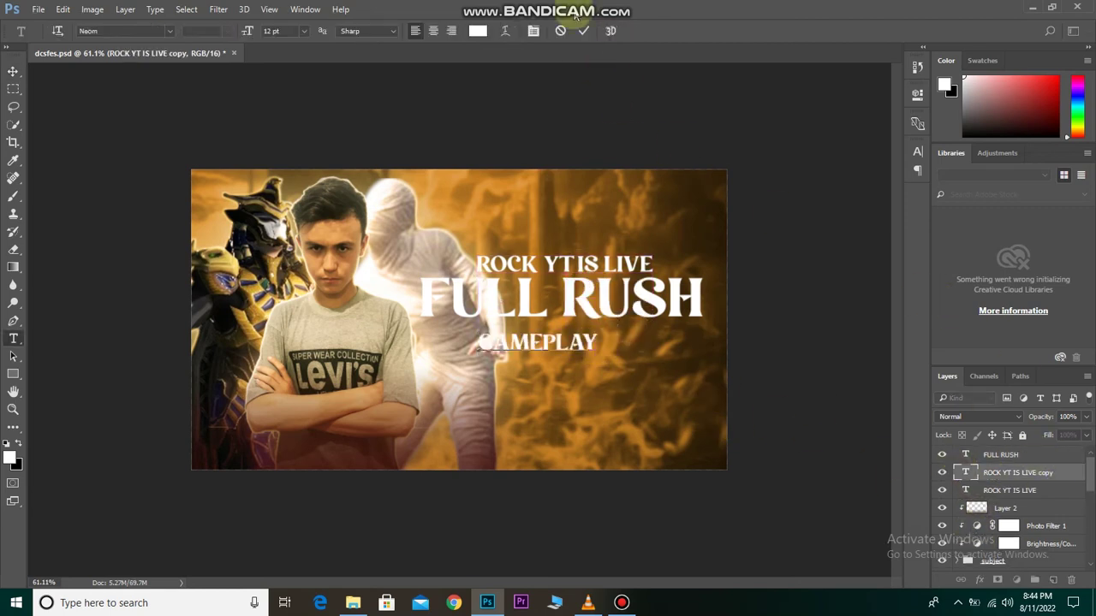
left_click(590, 30)
key("v")
left_click_drag(587, 348, 612, 342)
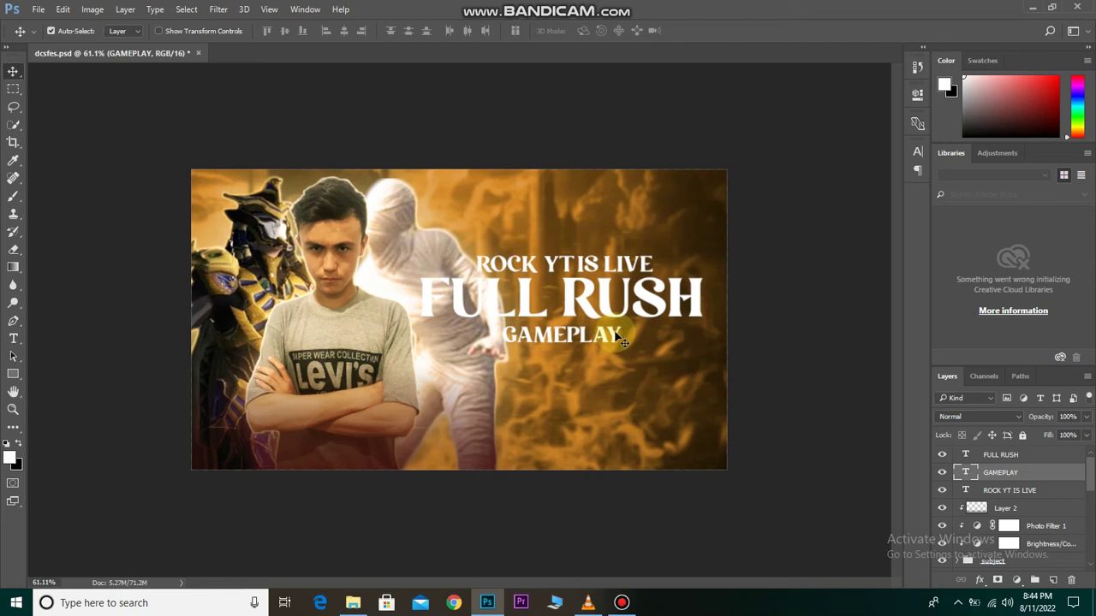
left_click(1000, 454)
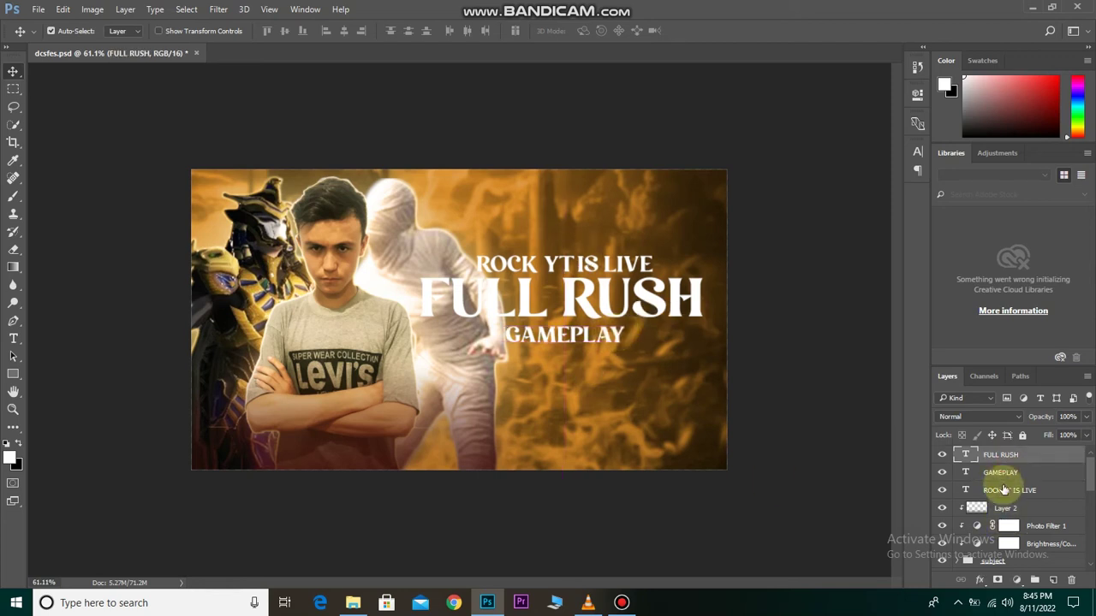
left_click(1010, 493, "shift")
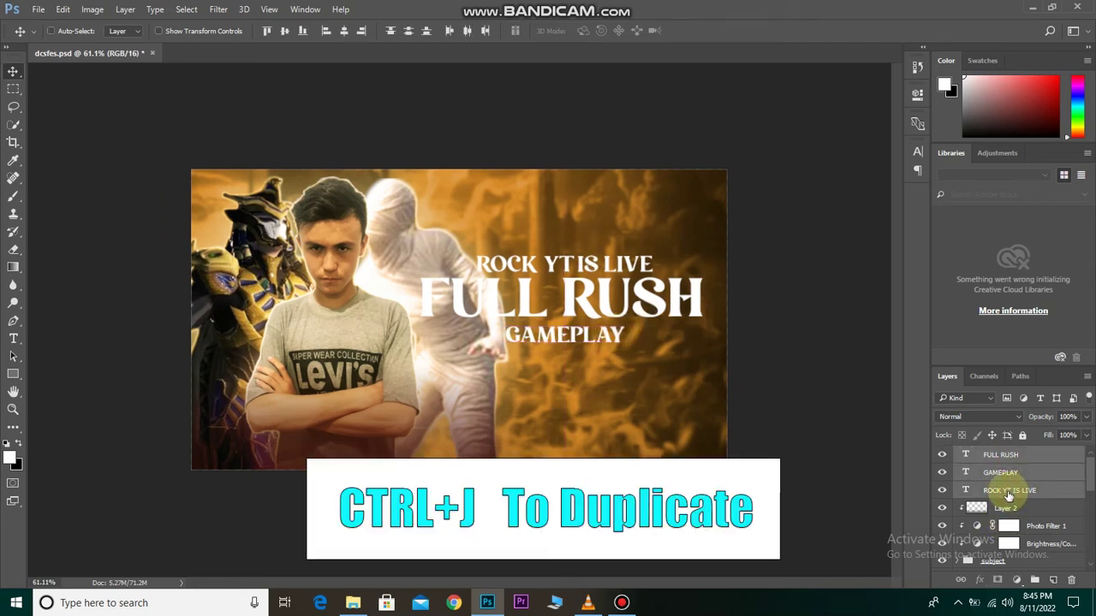
Duplicate the three title layers and hide the original GAMEPLAY and ROCK YT IS LIVE layers.
key("ctrl+j")
scroll(944, 508, "down", 3)
right_click(1003, 488)
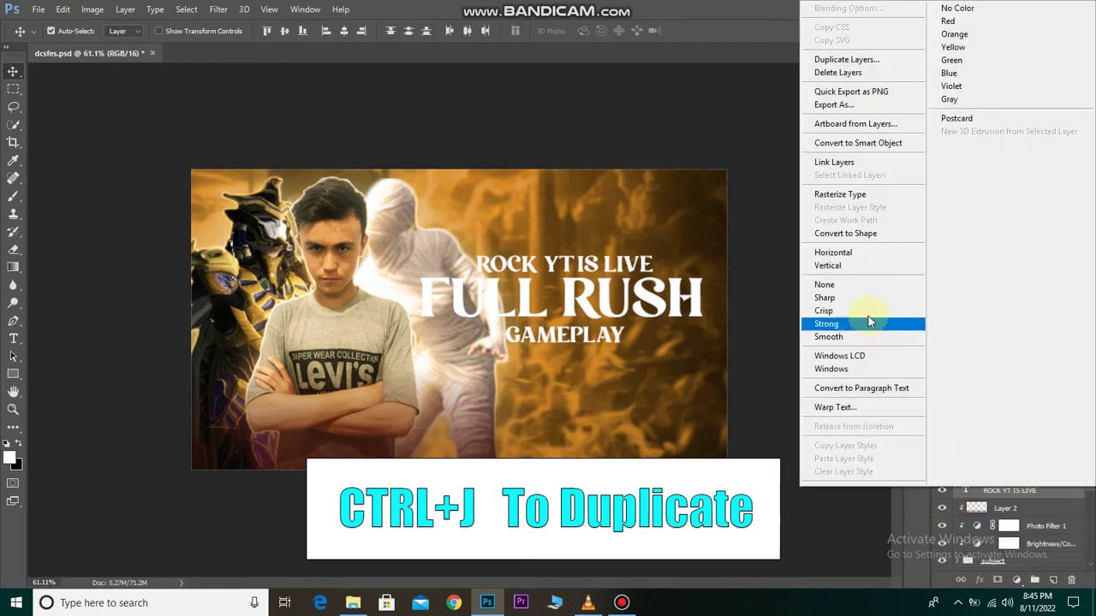
left_click(847, 59)
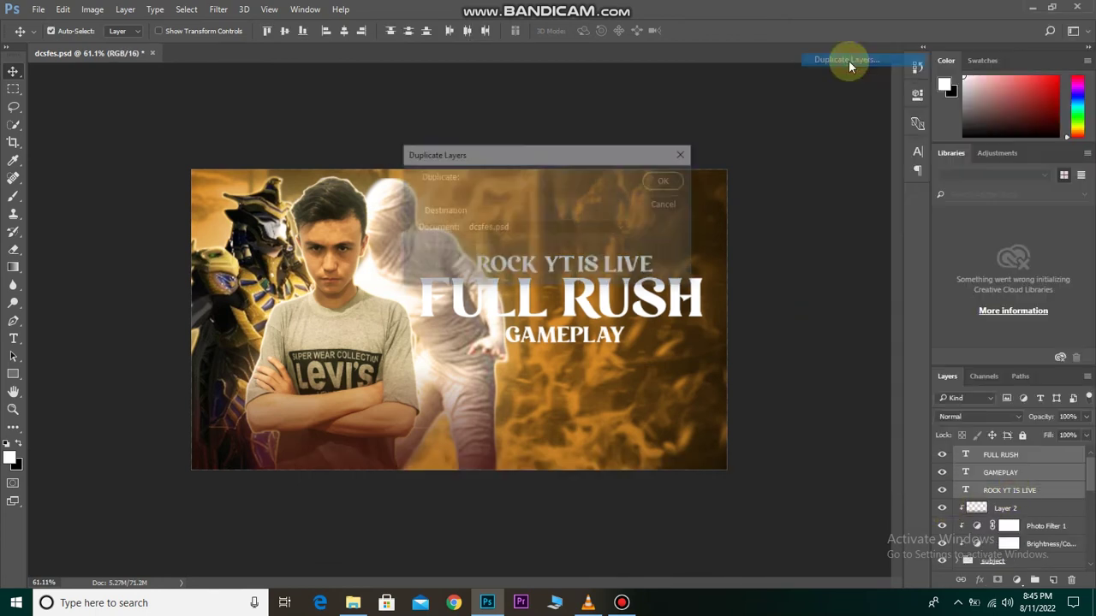
left_click(656, 179)
left_click_drag(942, 525, 941, 543)
Scale the copied title block to about 134%.
key("ctrl+t")
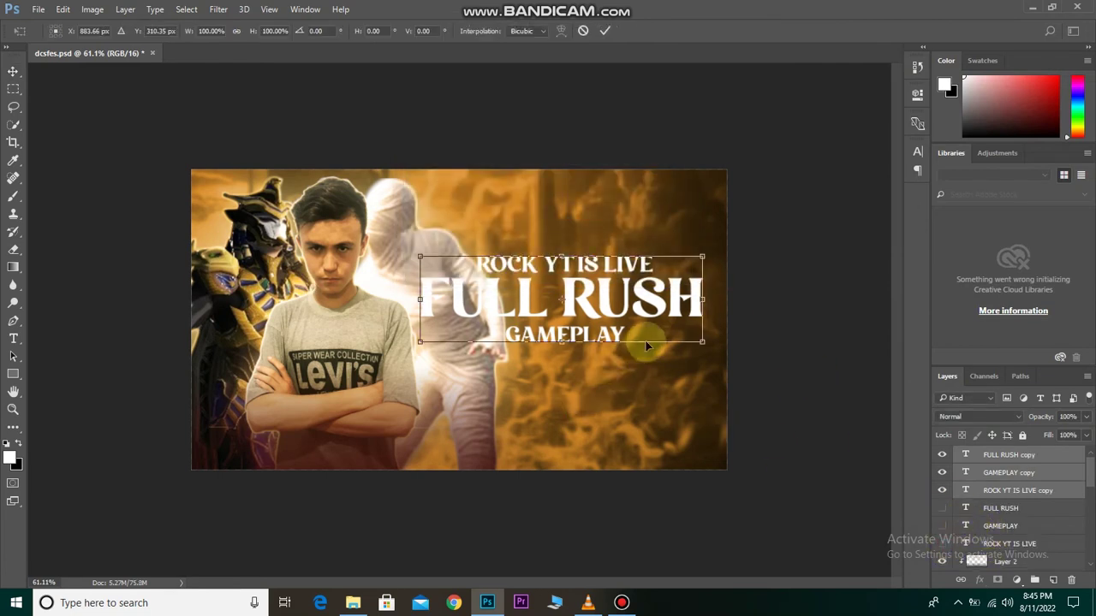
mouse_move(703, 256)
left_mouse_down()
mouse_move(727, 245)
mouse_move(559, 306)
mouse_move(629, 337)
left_mouse_up()
left_click_drag(721, 284, 688, 294)
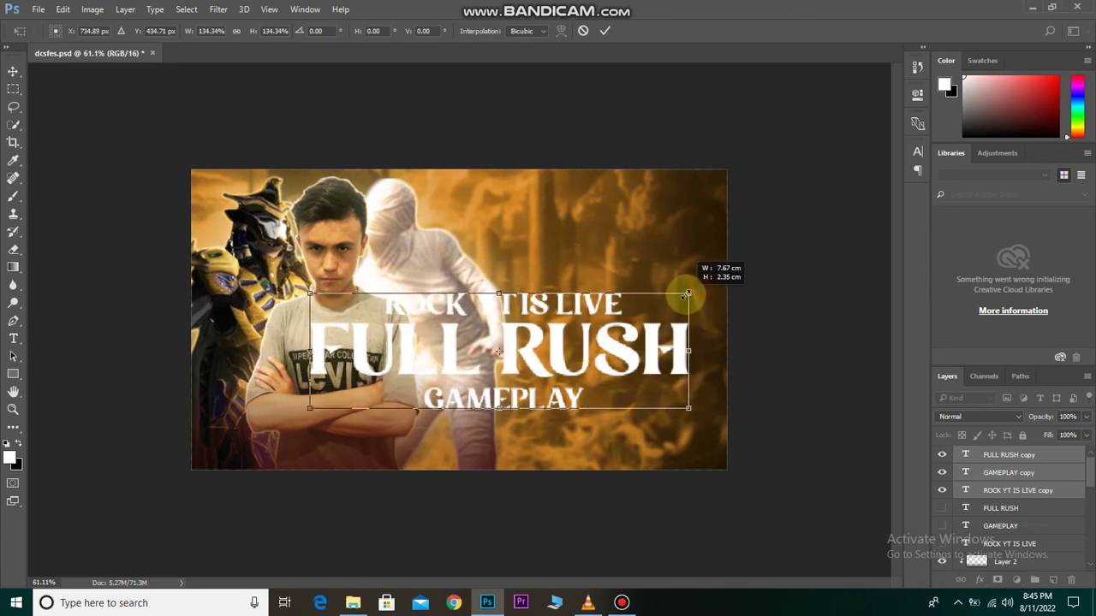
left_click(607, 33)
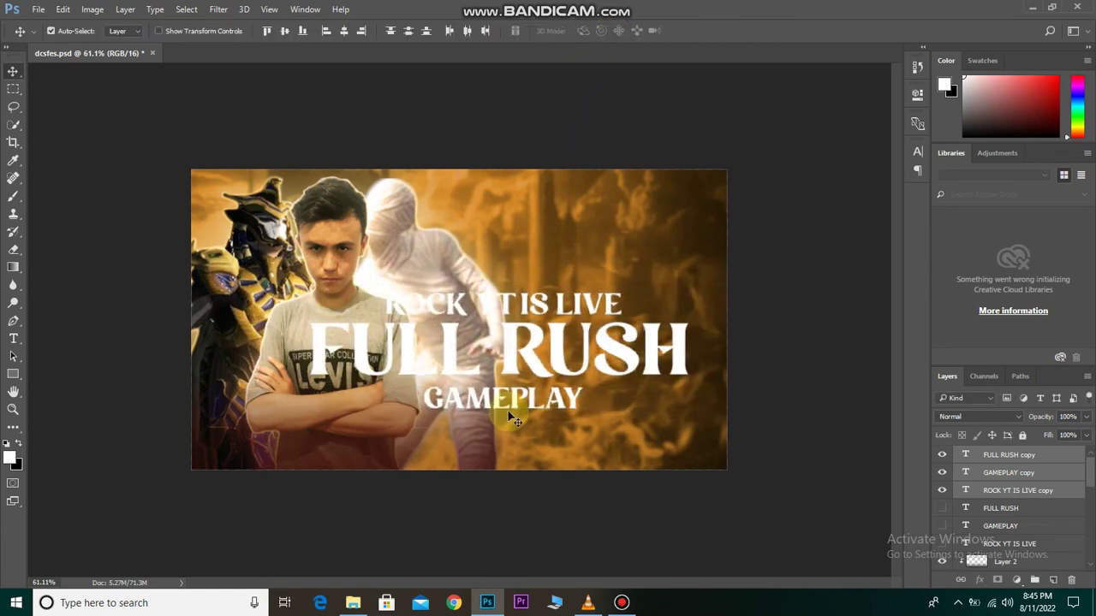
Nudge GAMEPLAY and ROCK YT IS LIVE closer around the FULL RUSH line.
left_click(993, 455)
left_click_drag(517, 392, 516, 388)
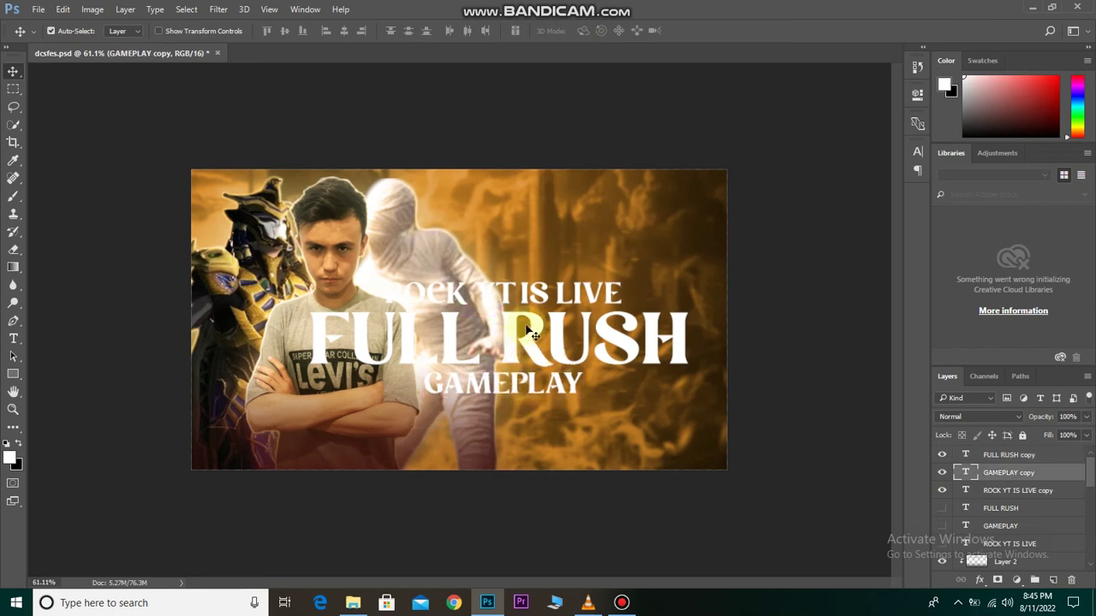
left_click_drag(462, 306, 464, 305)
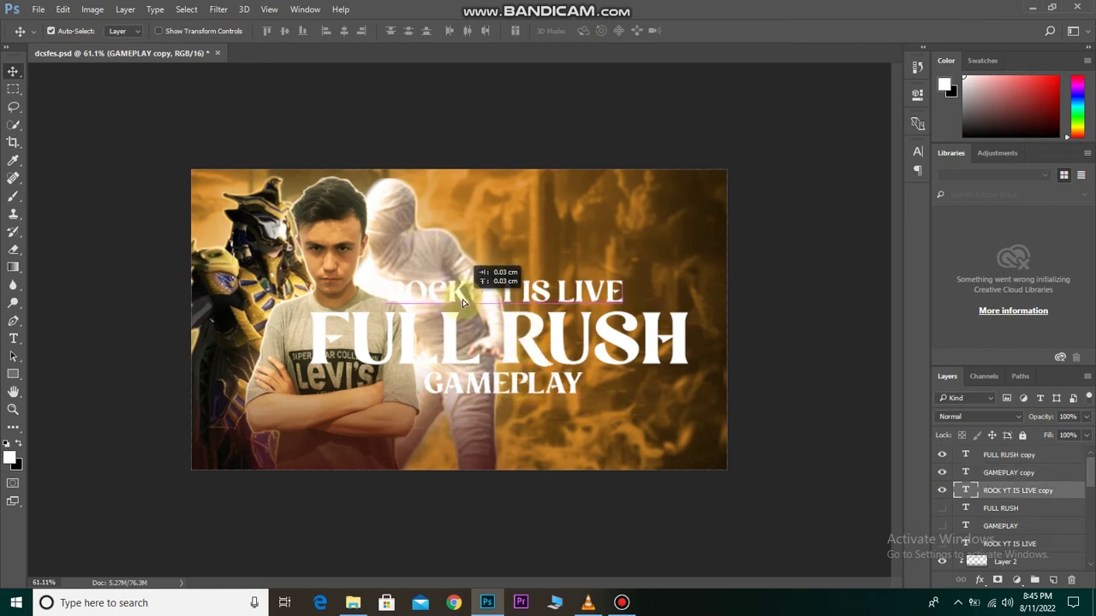
left_click_drag(499, 399, 497, 394)
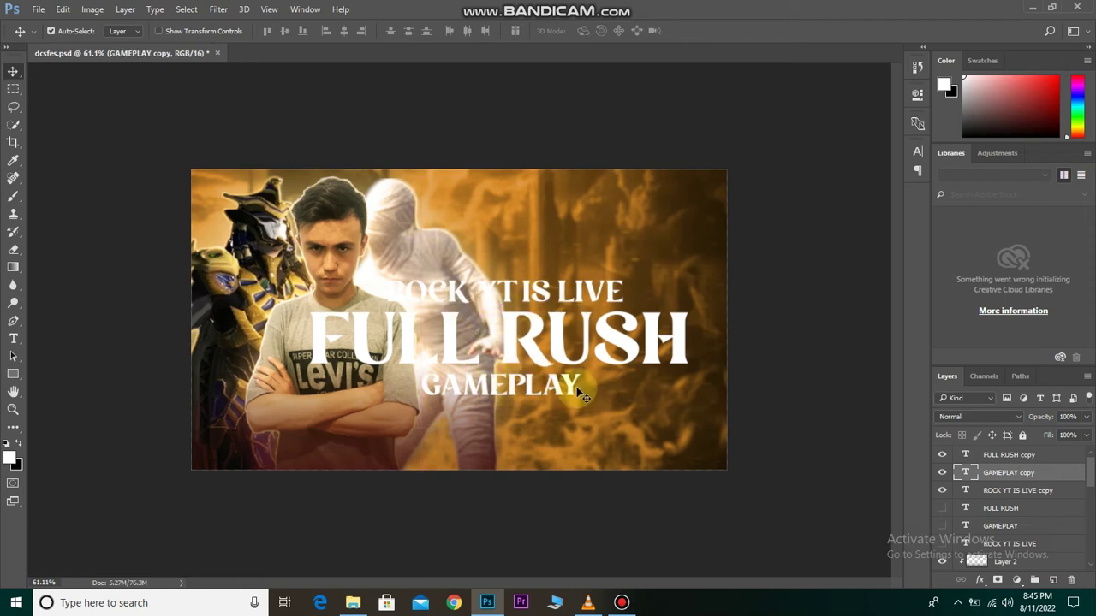
scroll(616, 394, "down", 1)
left_click(1064, 458)
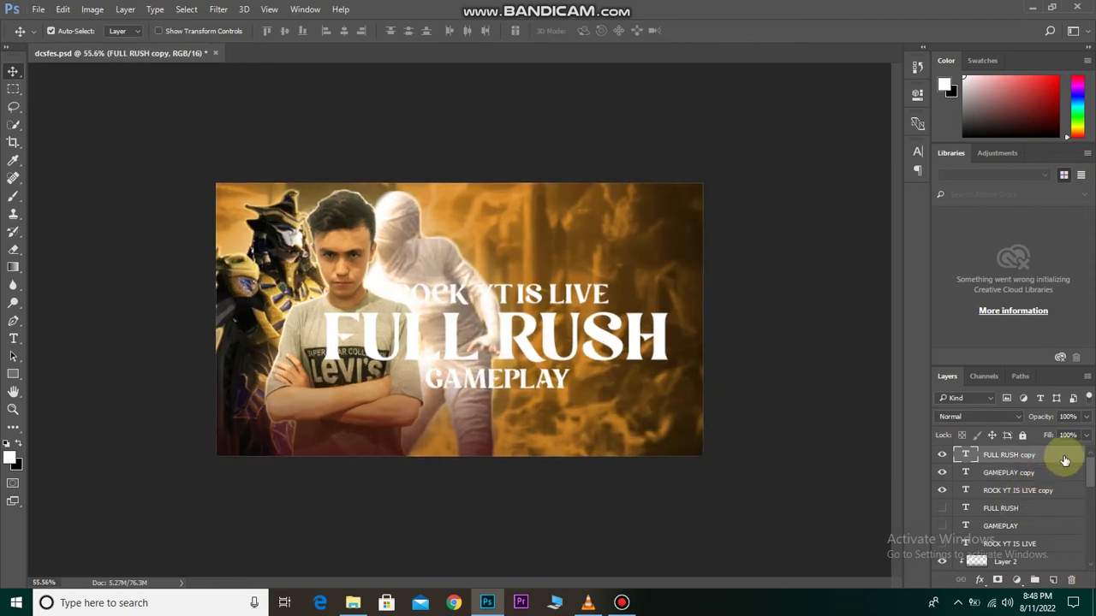
Open Blending Options for the FULL RUSH copy layer, positioned clear of the title.
right_click(1064, 457)
left_click(834, 112)
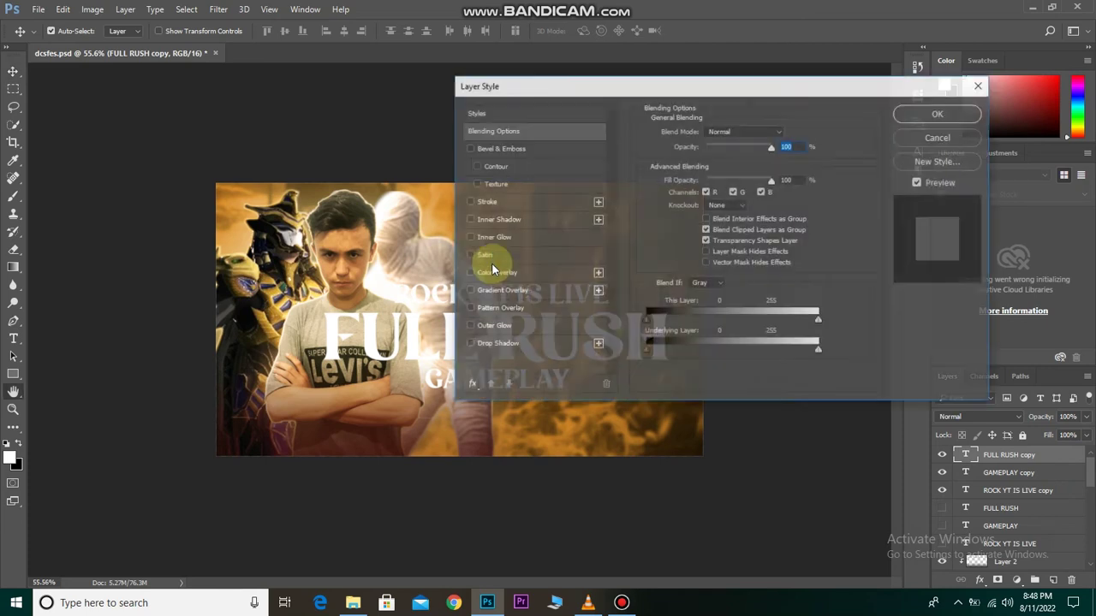
left_click_drag(776, 83, 863, 98)
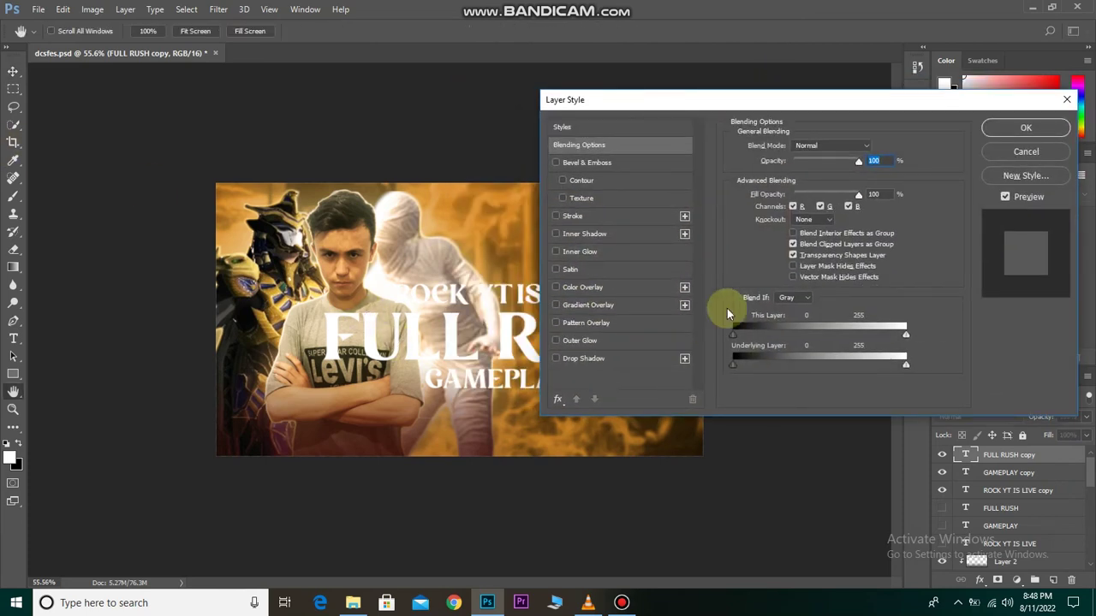
left_click_drag(704, 105, 777, 100)
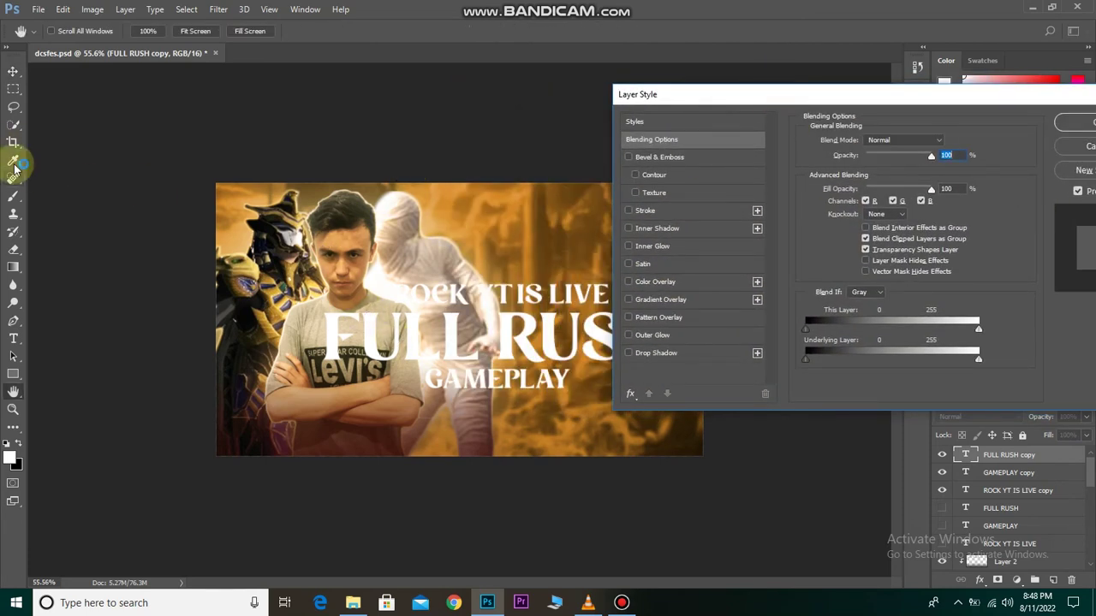
scroll(463, 409, "up", 1)
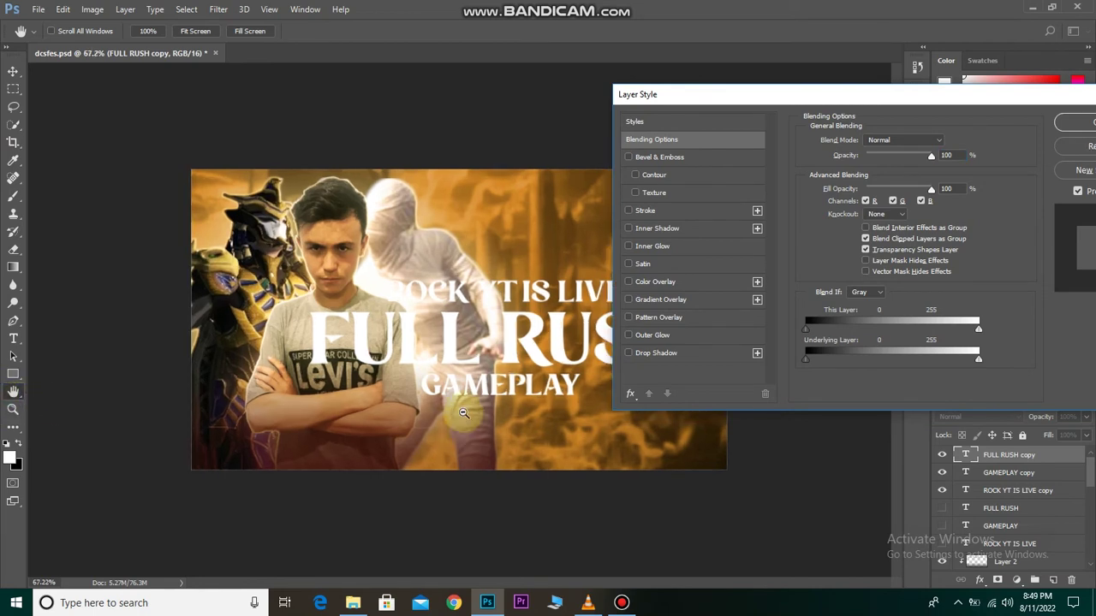
scroll(542, 260, "up", 1)
left_click_drag(926, 101, 893, 103)
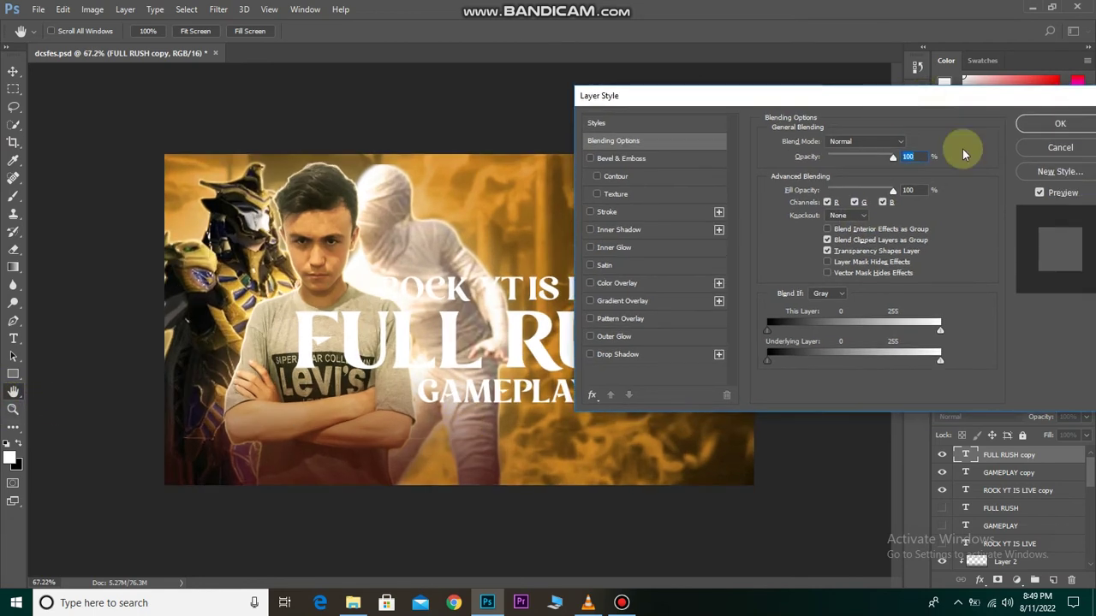
Add a reversed Gradient Overlay in Multiply mode to FULL RUSH.
left_click(615, 300)
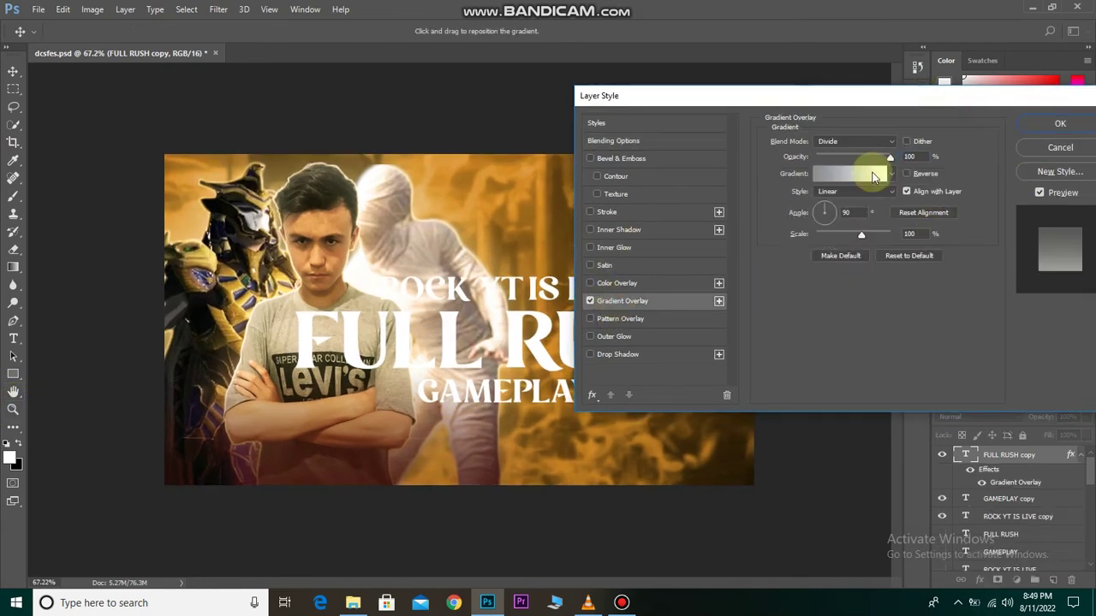
left_click(856, 142)
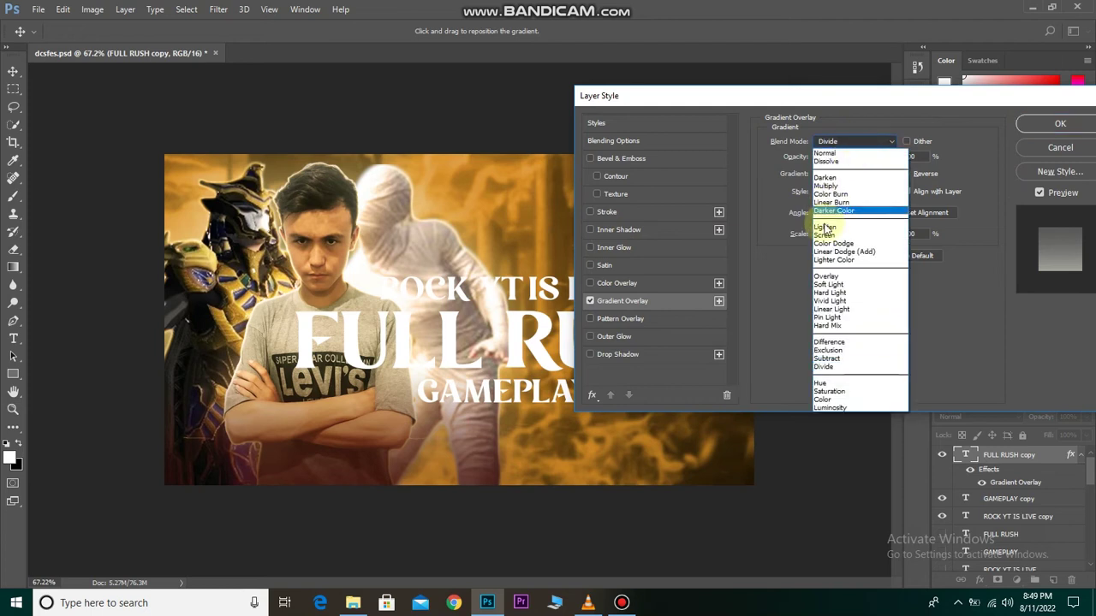
left_click(834, 178)
left_click_drag(882, 97, 953, 85)
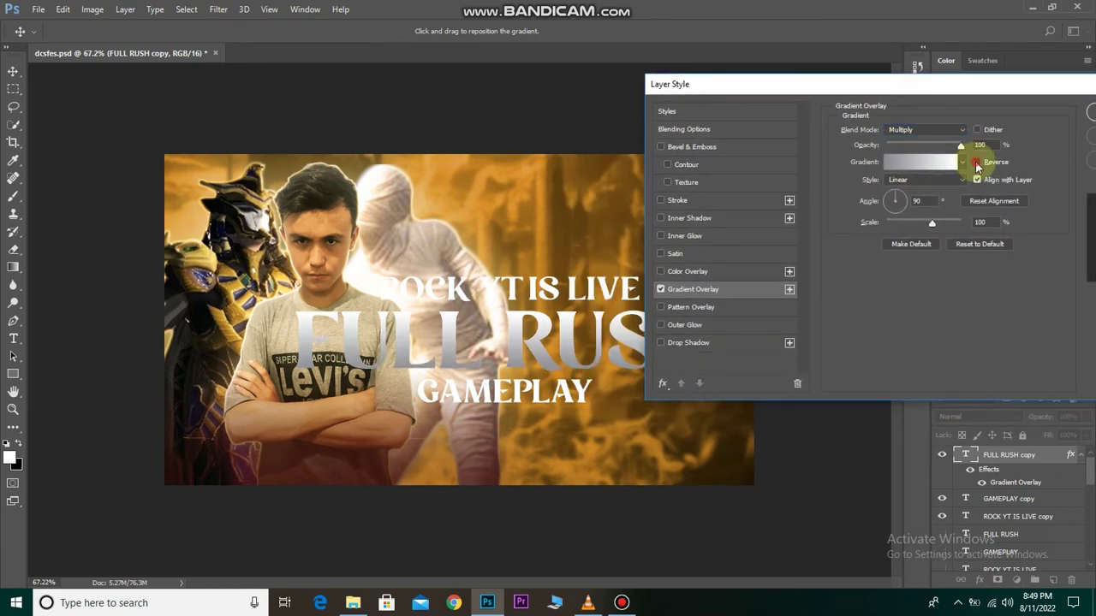
left_click(977, 162)
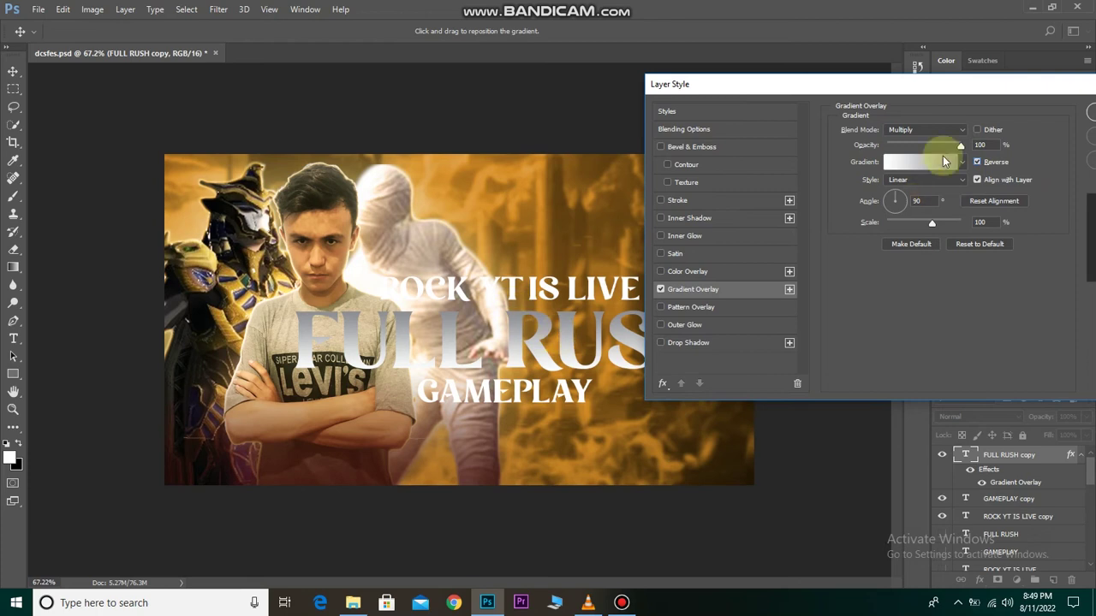
left_click_drag(957, 90, 932, 93)
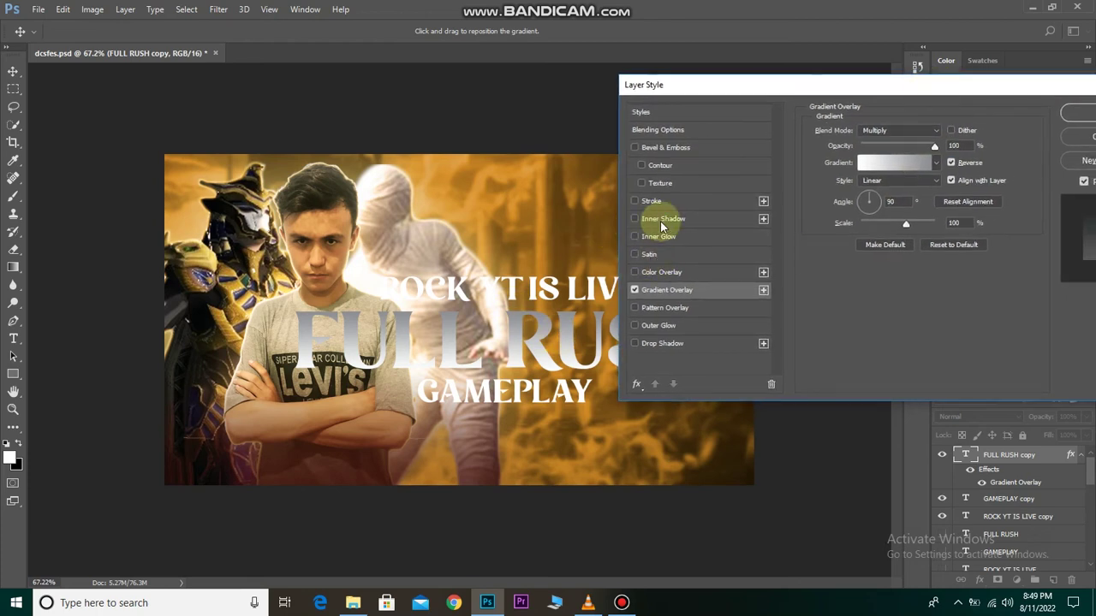
Add an orange Inner Glow to FULL RUSH and apply the layer styles.
left_click(666, 239)
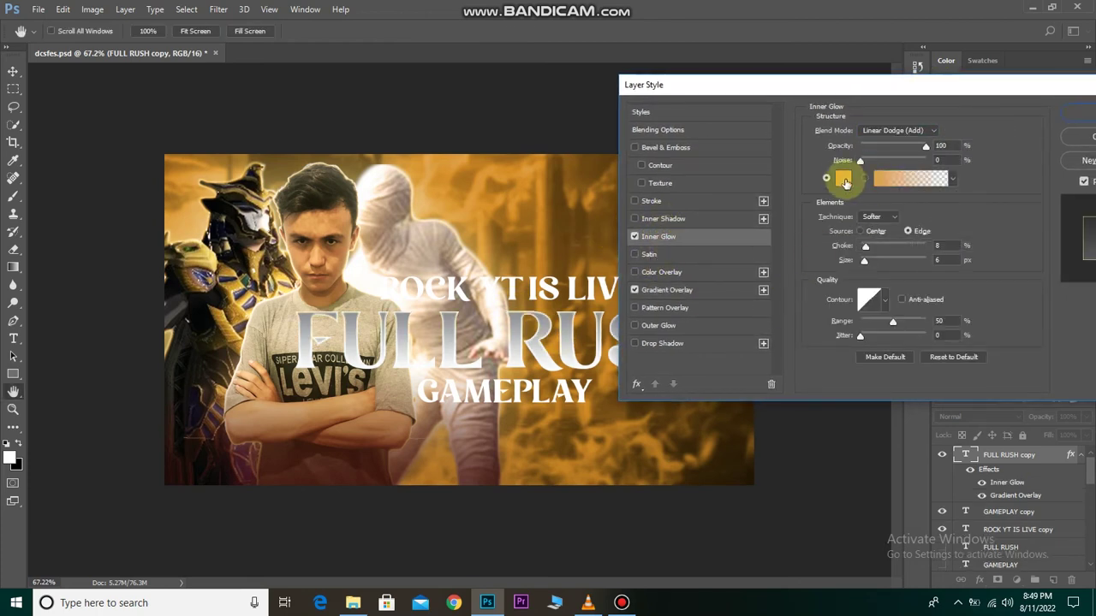
left_click_drag(881, 84, 815, 113)
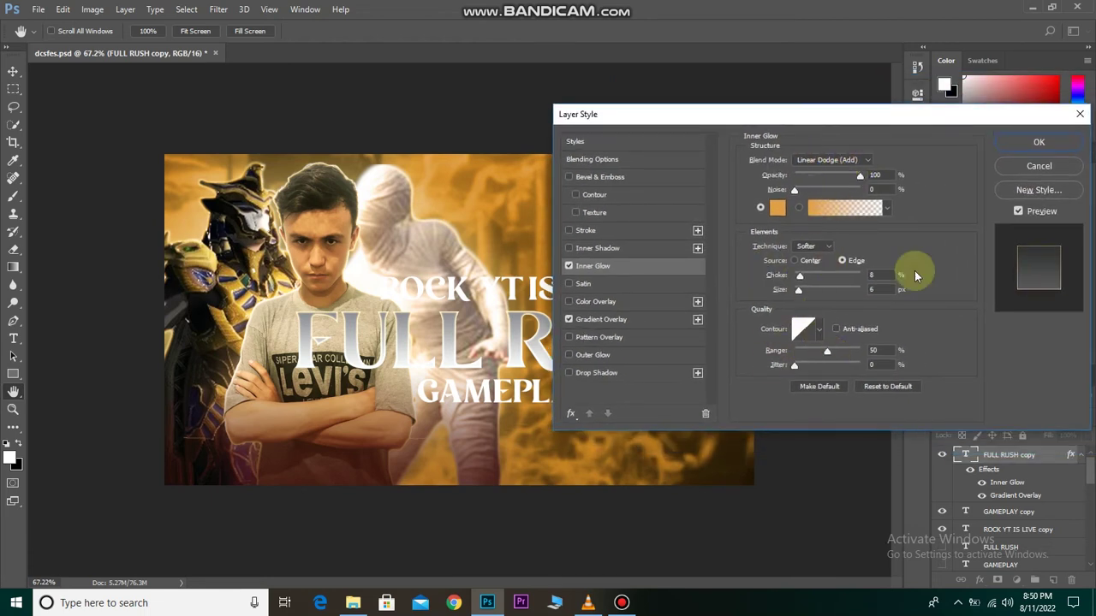
left_click(1038, 142)
right_click(1049, 459)
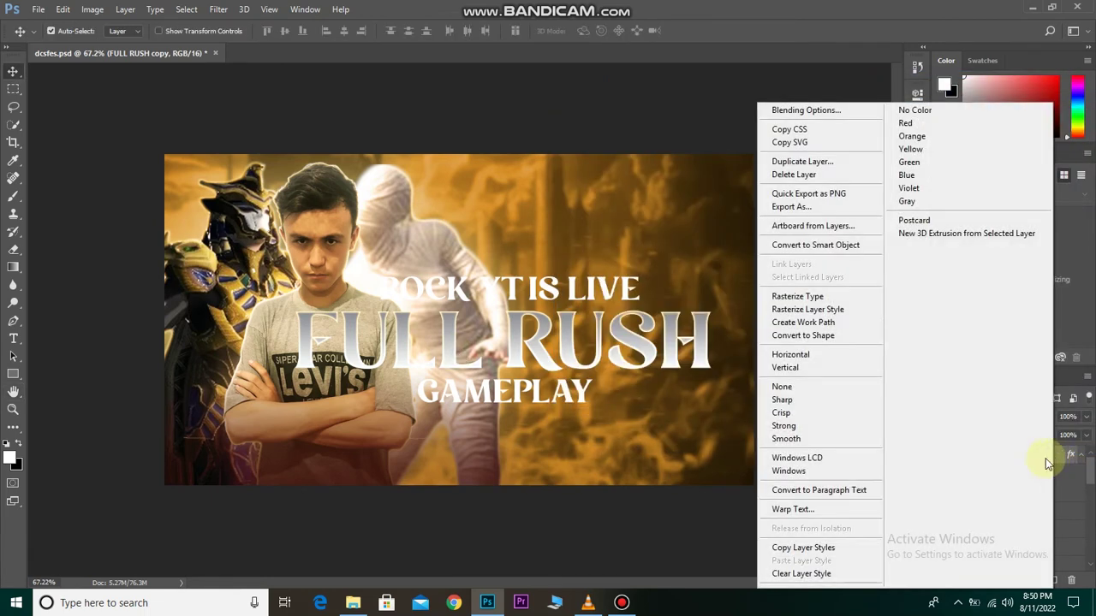
Copy the FULL RUSH layer style and paste it onto the GAMEPLAY copy layer.
left_click(809, 548)
left_click(1044, 513)
right_click(1045, 513)
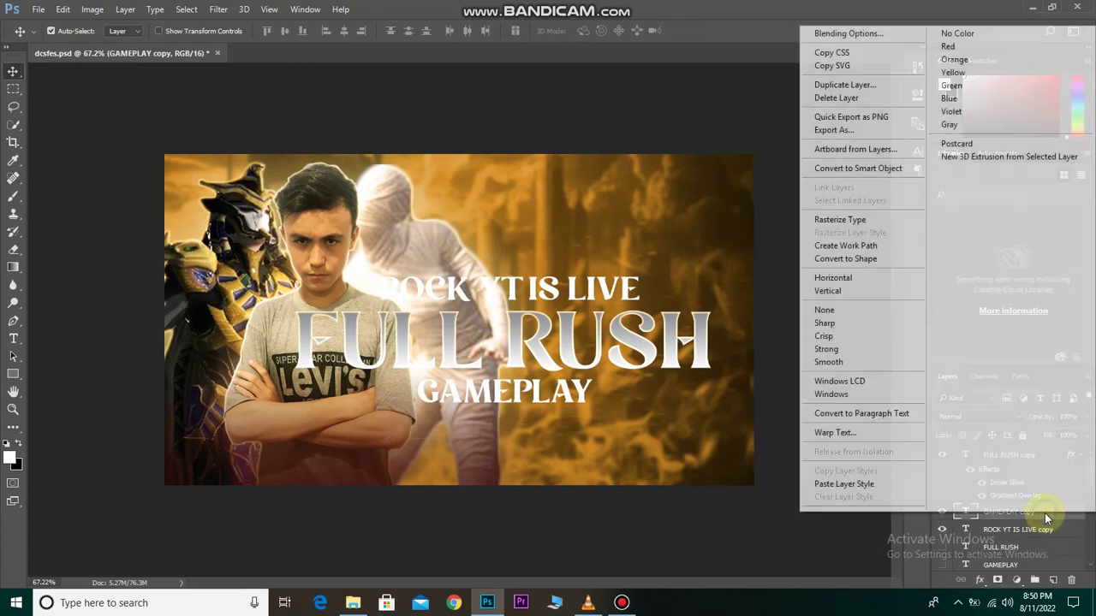
left_click(843, 484)
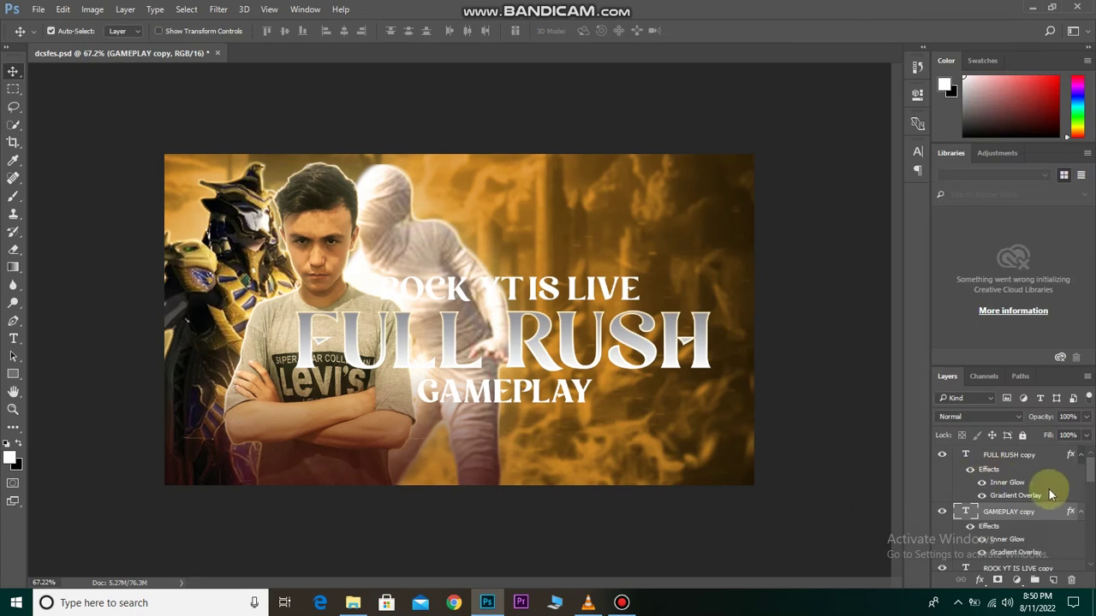
Paste the same gradient and inner glow style onto the ROCK YT IS LIVE copy layer.
scroll(1046, 509, "down", 2)
scroll(1043, 493, "down", 3)
right_click(1040, 486)
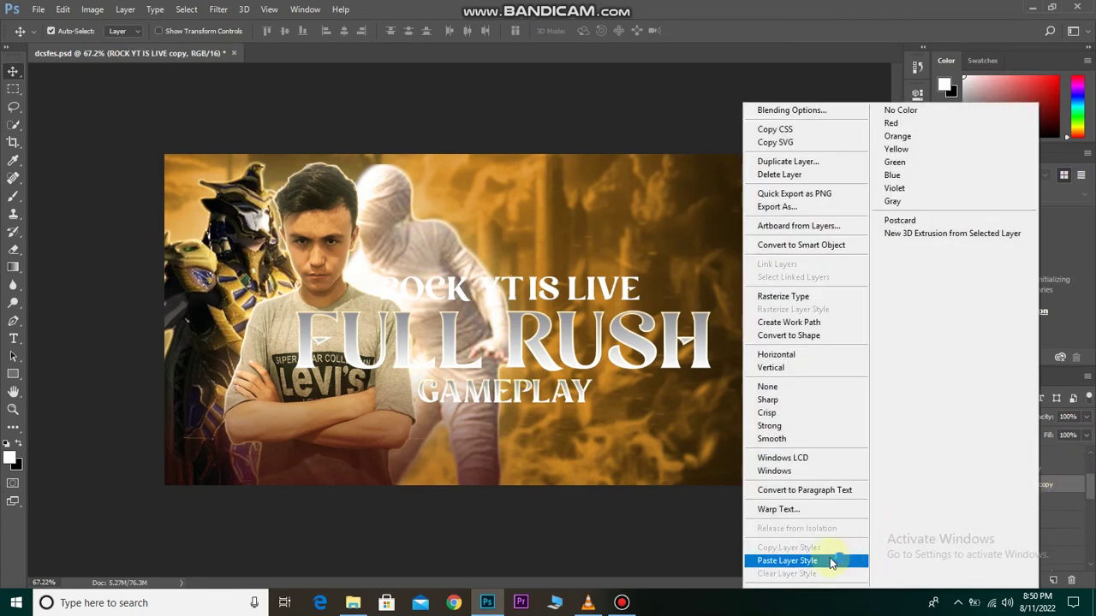
left_click(829, 556)
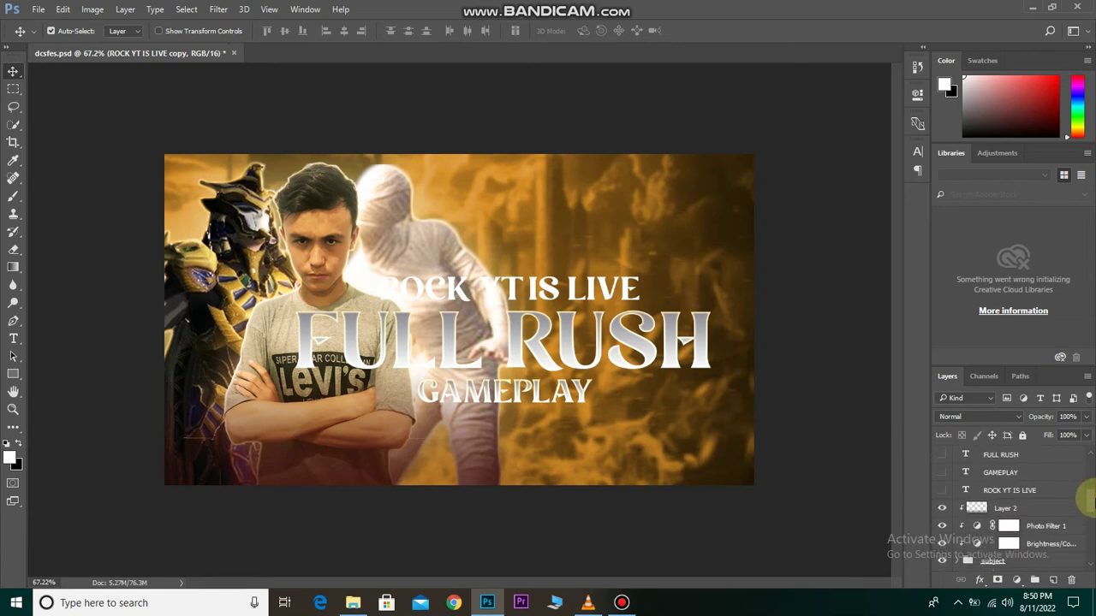
Briefly hide the FULL RUSH copy text to compare the styled titles.
scroll(1089, 497, "up", 5)
left_click(1037, 455)
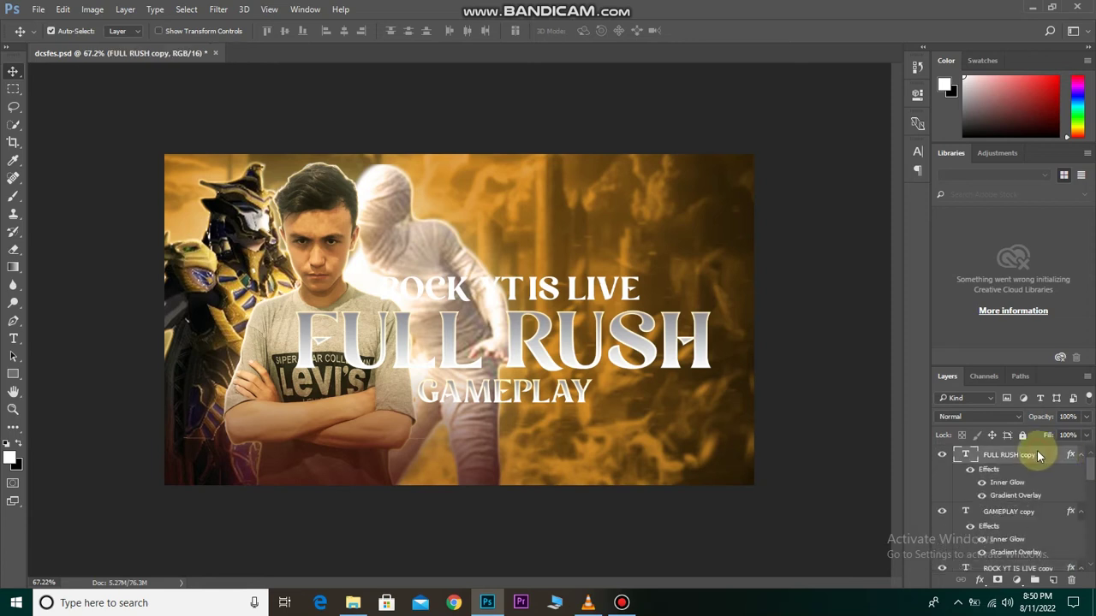
left_click(944, 455)
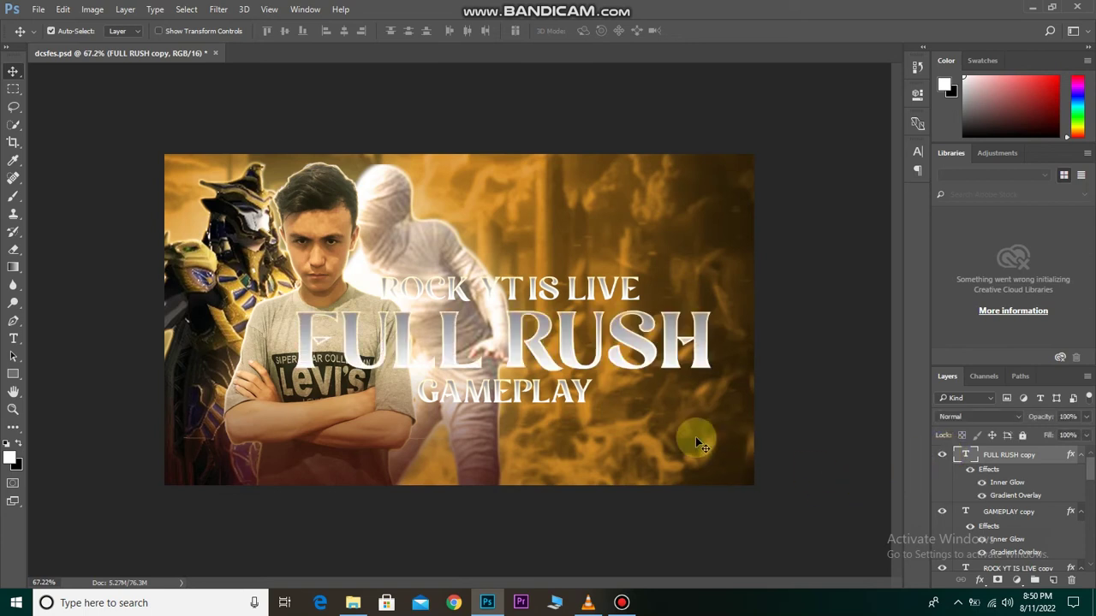
scroll(539, 323, "up", 2)
scroll(558, 315, "down", 1)
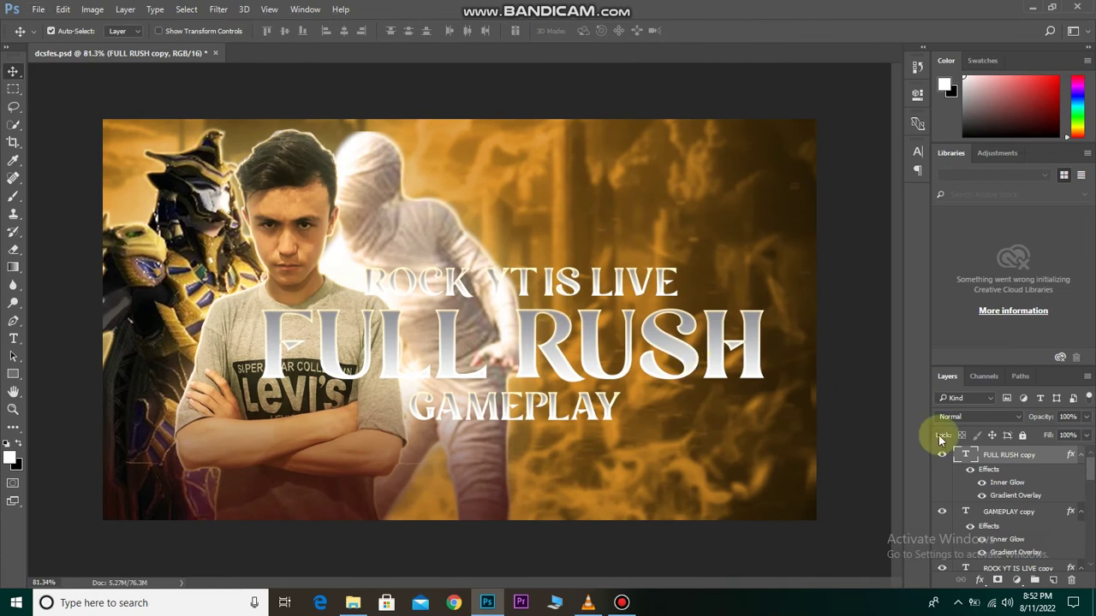
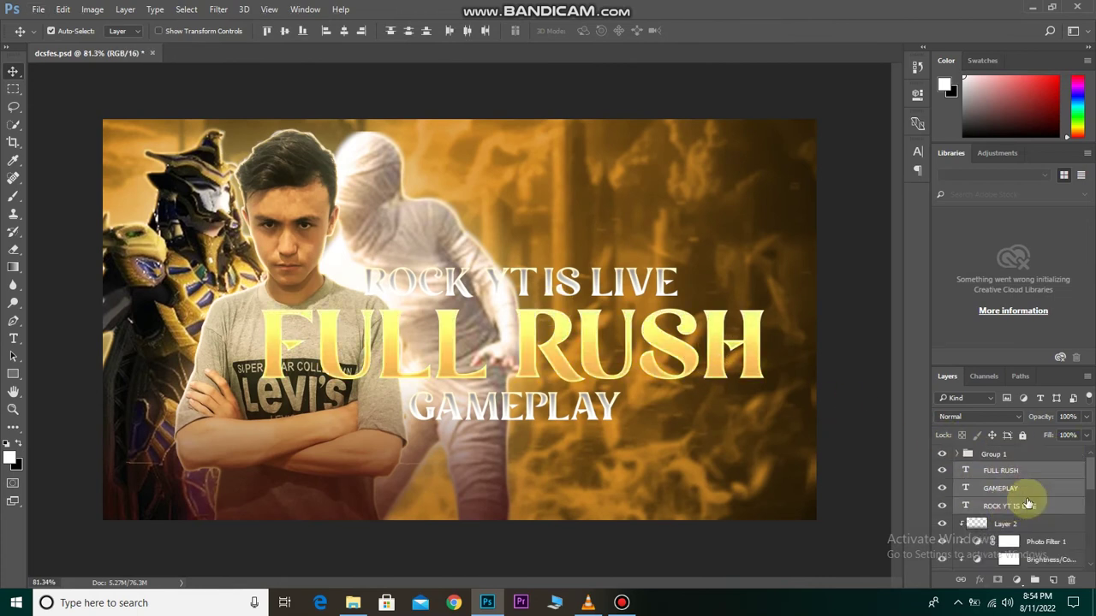
Convert the duplicated title text layers into shapes.
right_click(1029, 504)
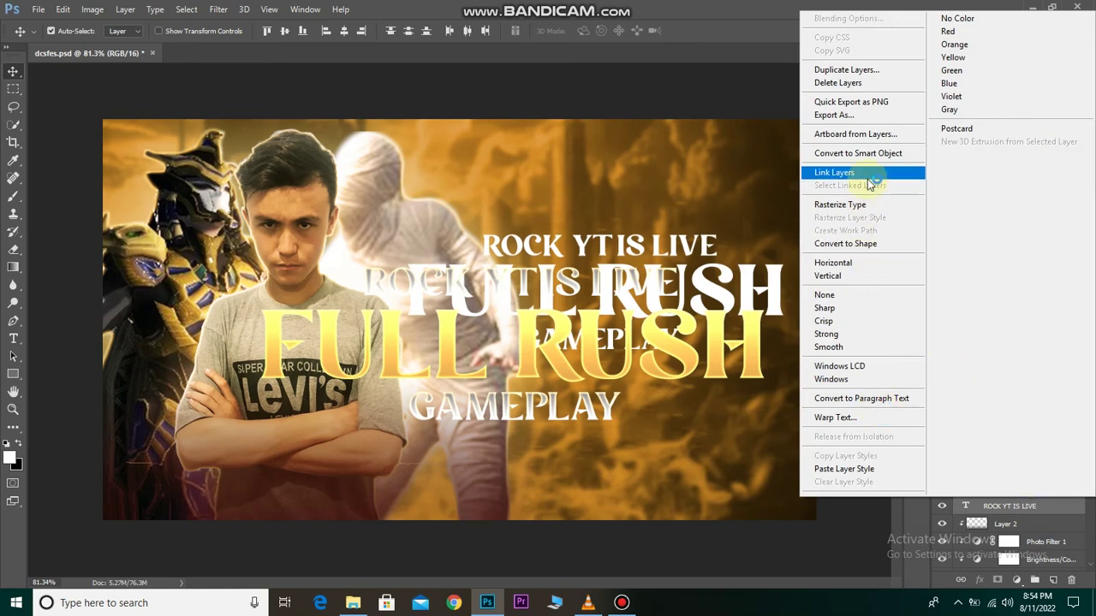
left_click(886, 244)
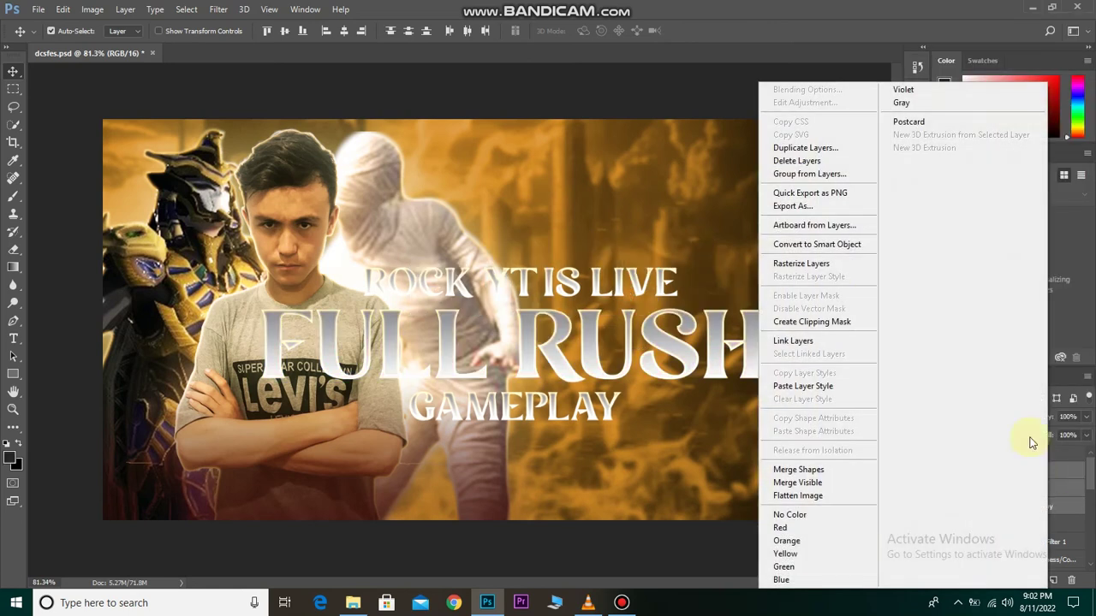
left_click(410, 508)
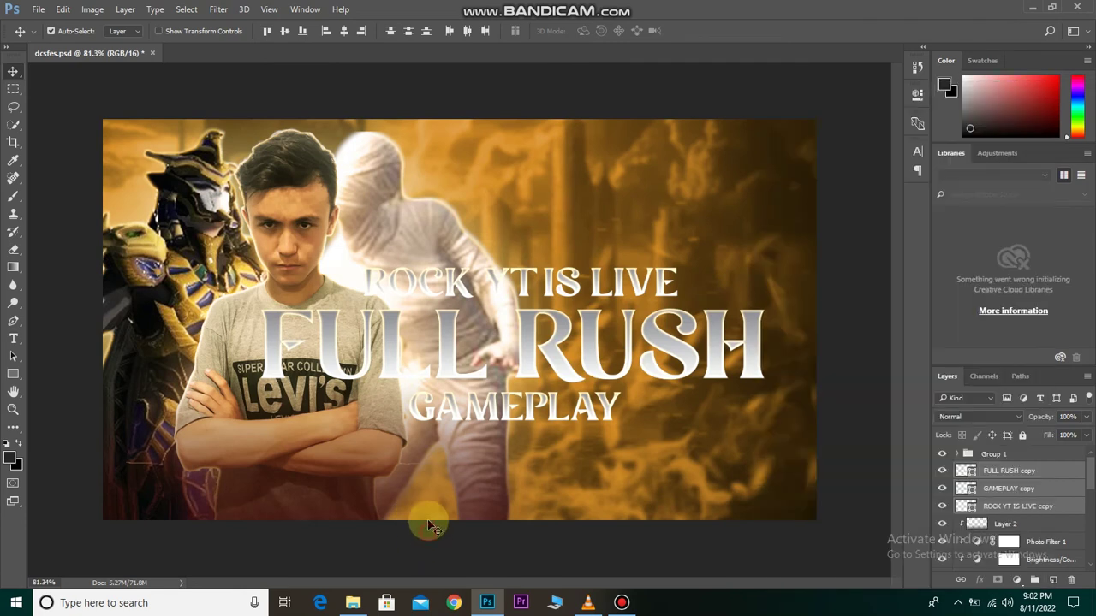
With Path Selection active, set the foreground colour to near-black #232121.
left_click(13, 358)
left_click(11, 458)
left_click(560, 330)
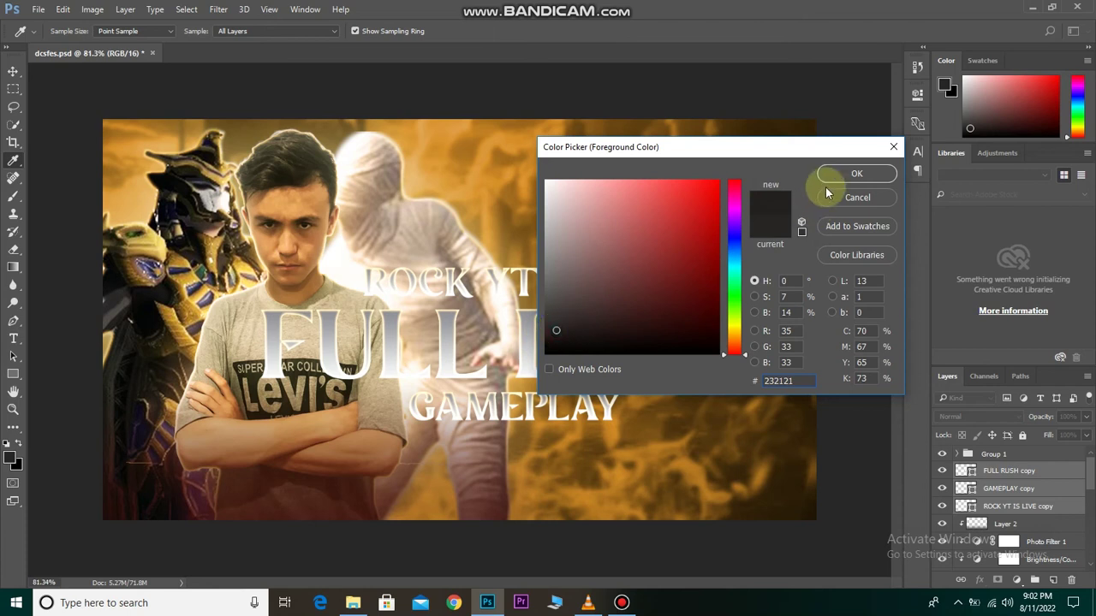
Fill the title shape copies with the dark colour.
left_click(856, 173)
left_click(179, 34)
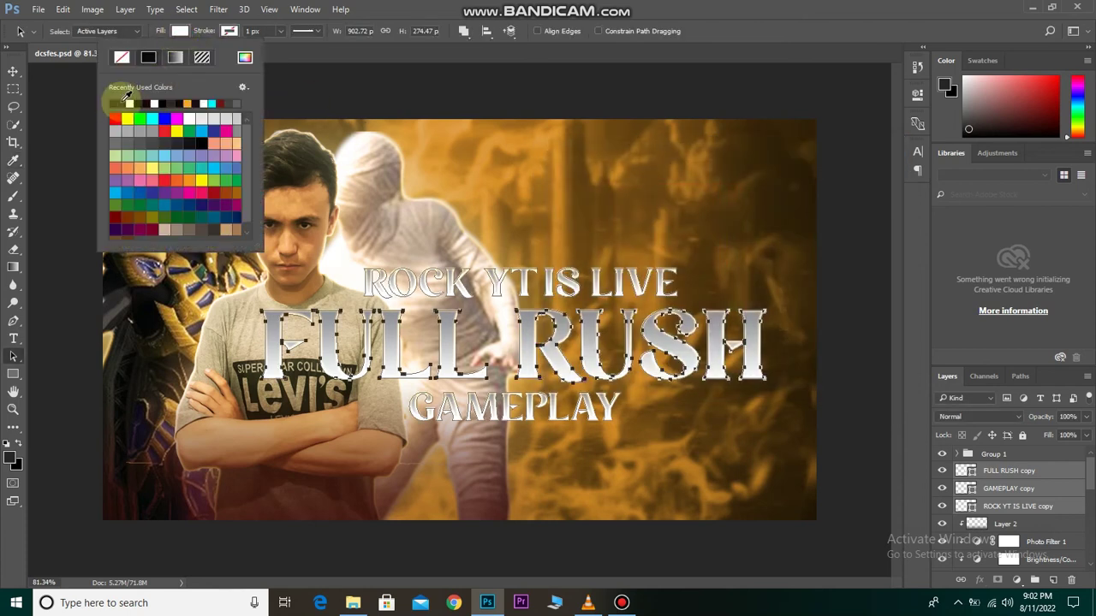
left_click(121, 103)
left_click(301, 63)
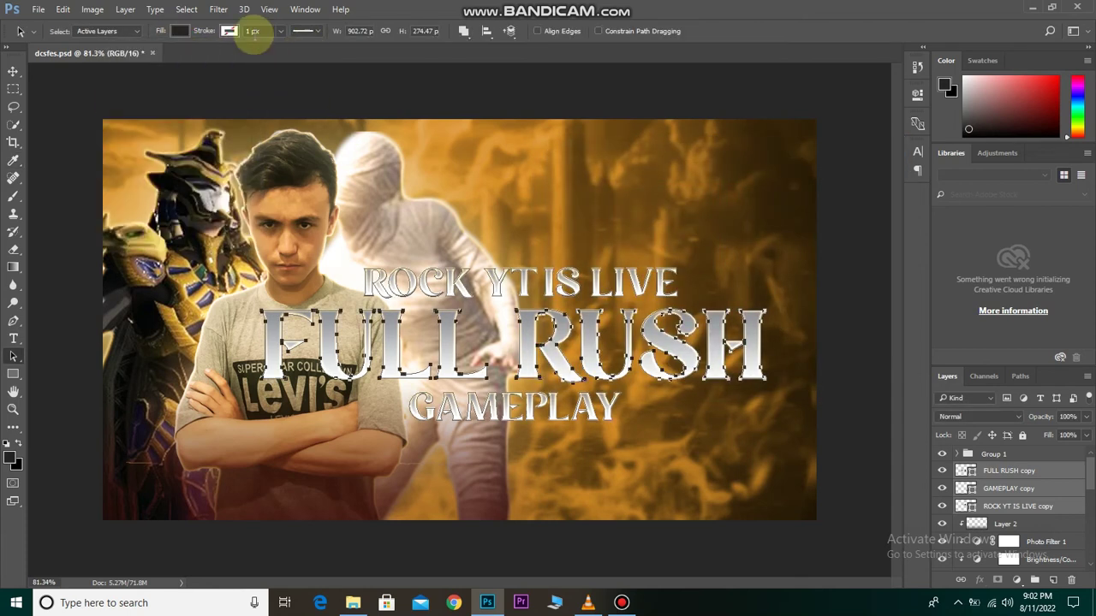
Give the title shapes a near-black 7.41 px outline stroke.
left_click(230, 32)
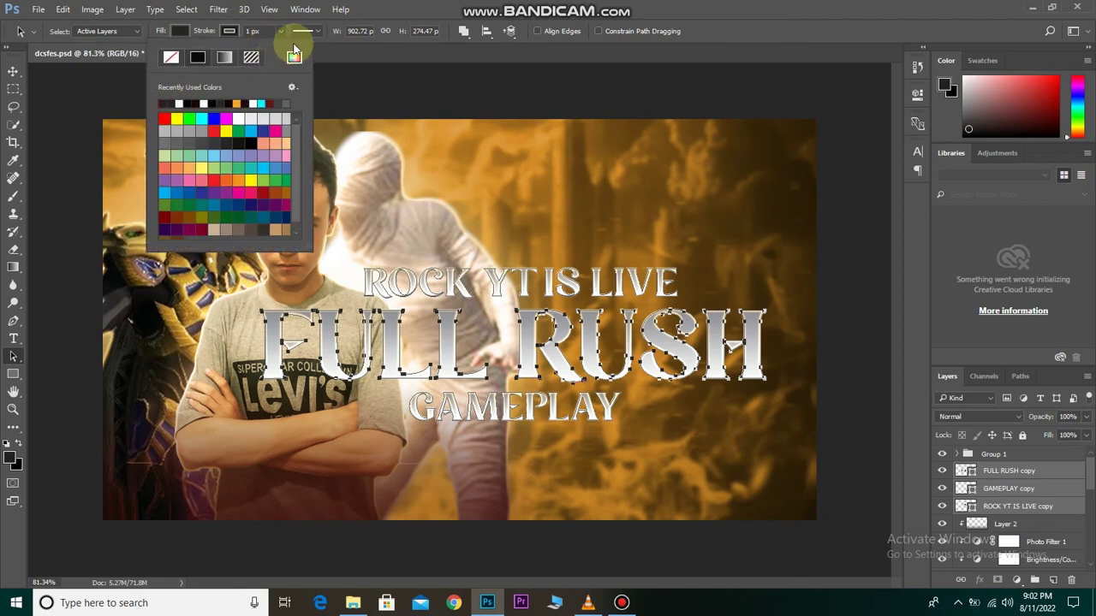
left_click(282, 34)
left_click(246, 31)
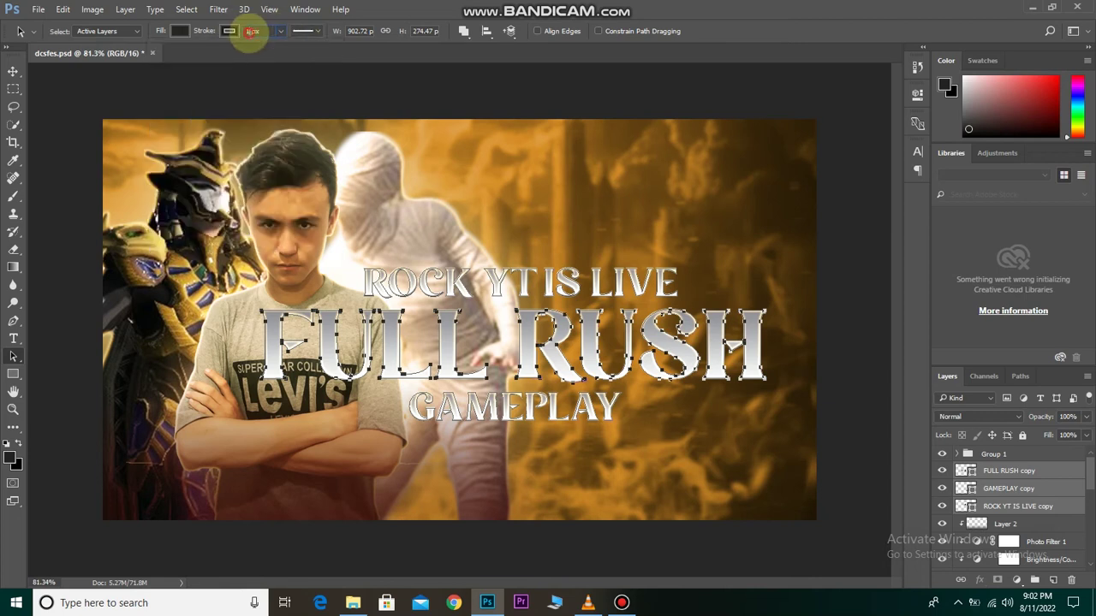
left_click(302, 34)
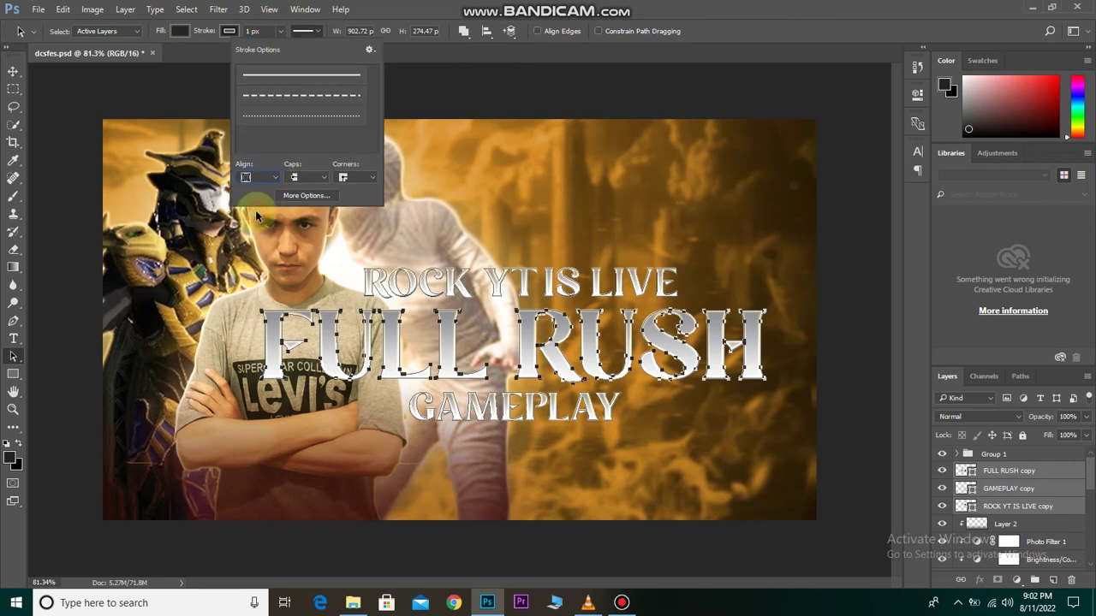
left_click(280, 32)
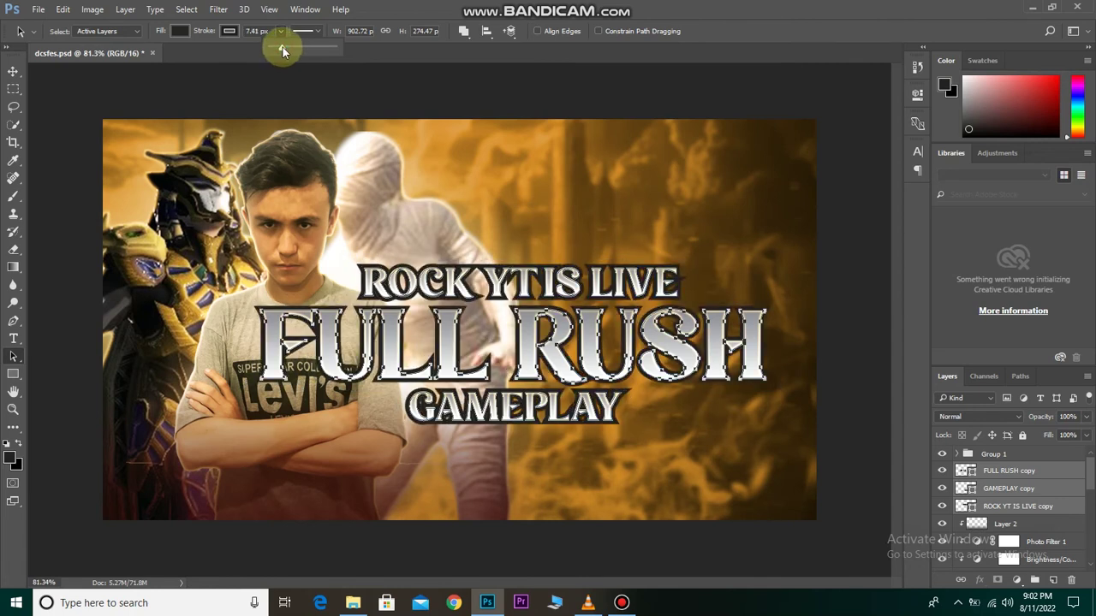
left_click_drag(283, 47, 359, 53)
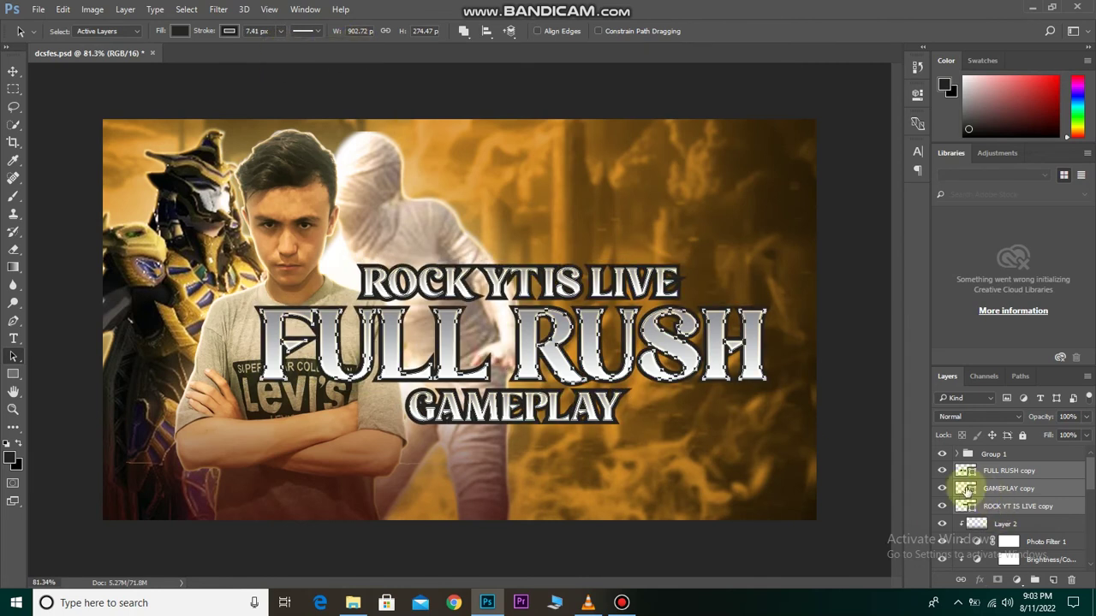
left_click(13, 71)
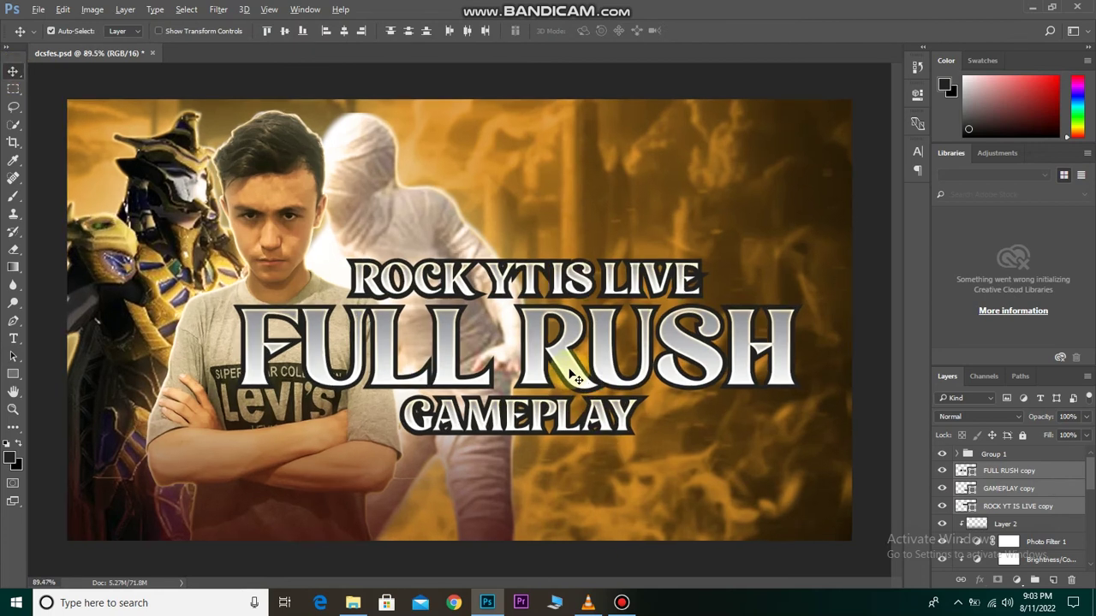
Expand Group 1 and select the FULL RUSH copy 2 text layer for editing.
scroll(569, 372, "up", 1)
left_click(959, 455)
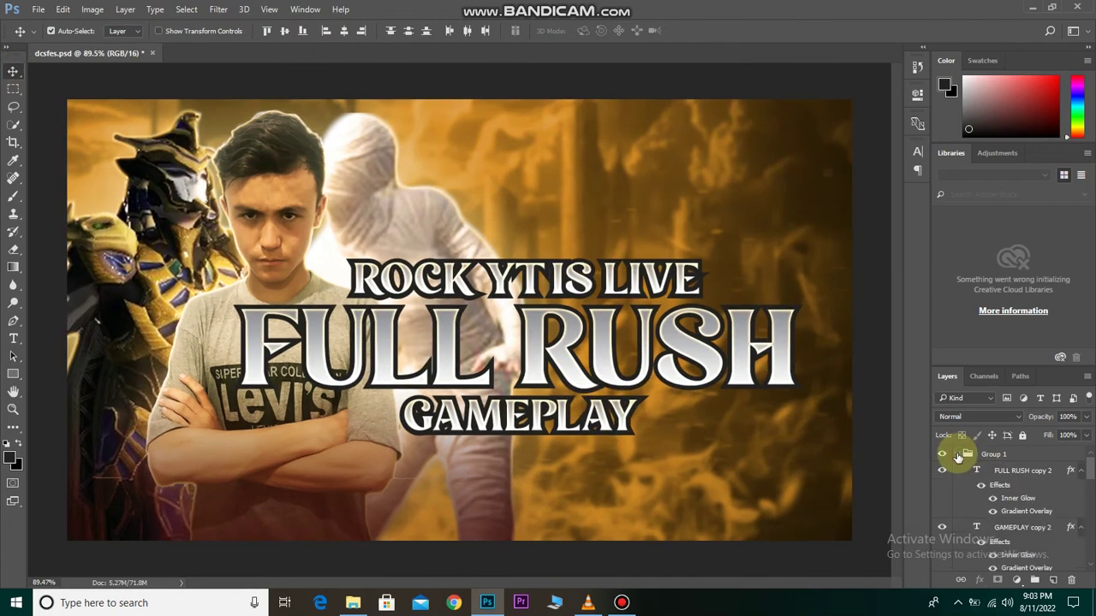
left_click(570, 366)
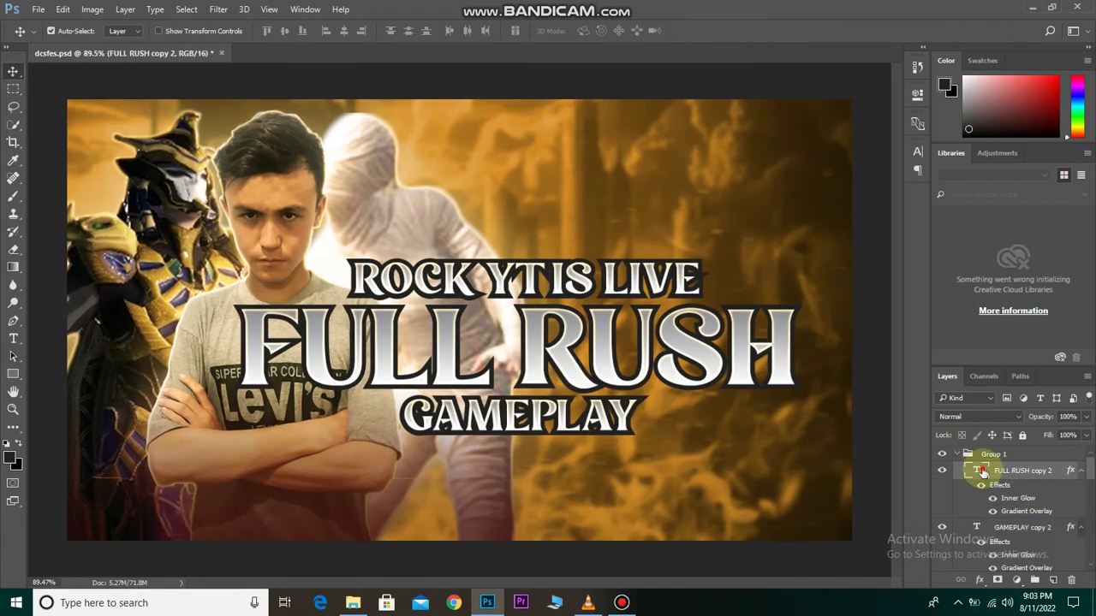
double_click(977, 470)
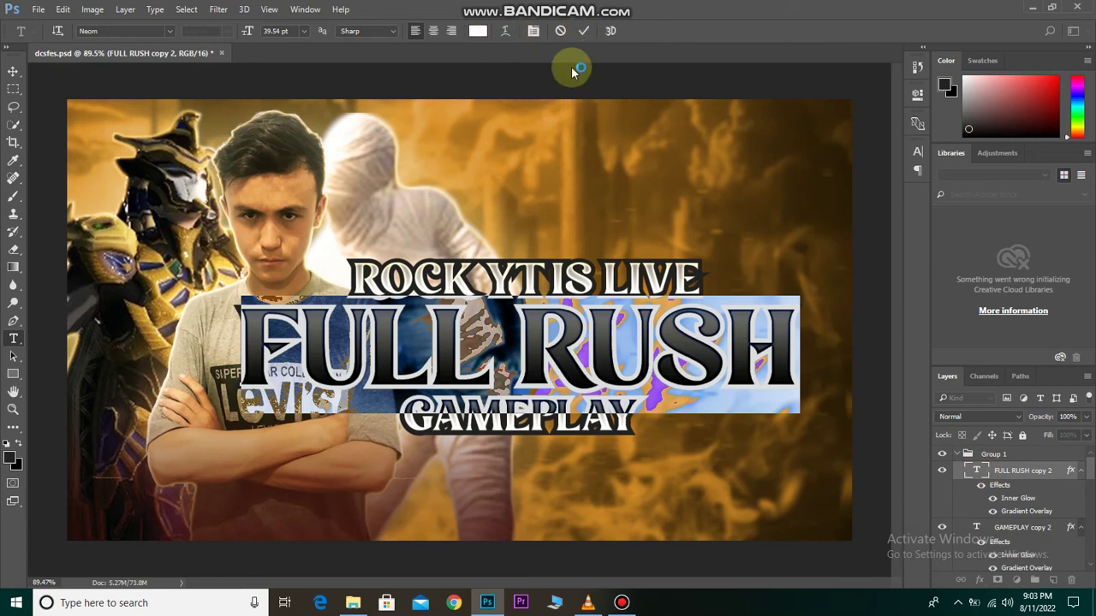
left_click(1001, 510)
double_click(1008, 511)
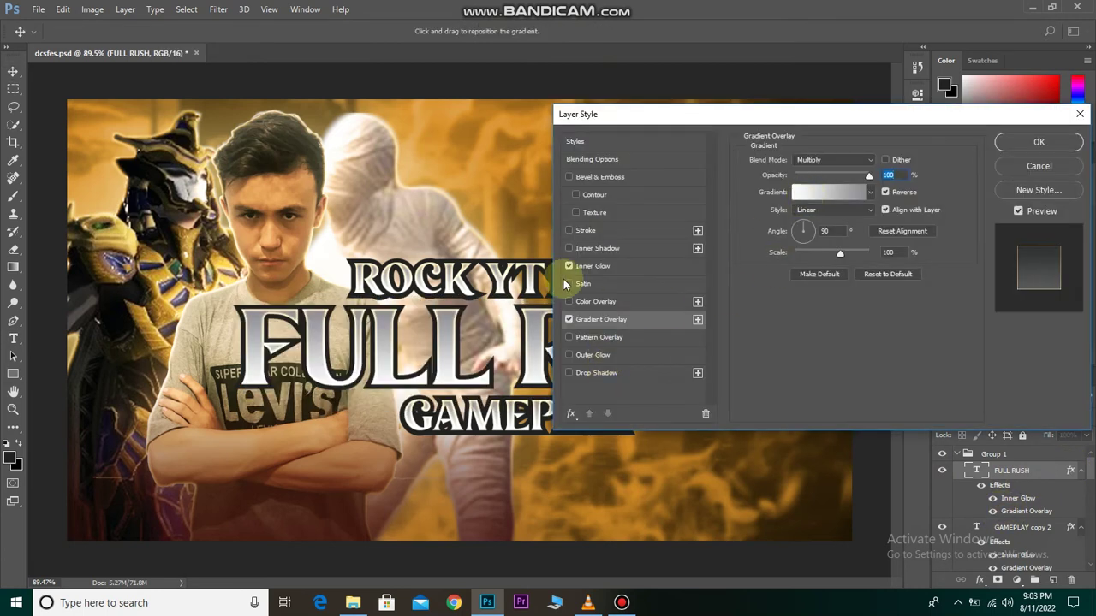
left_click(1042, 168)
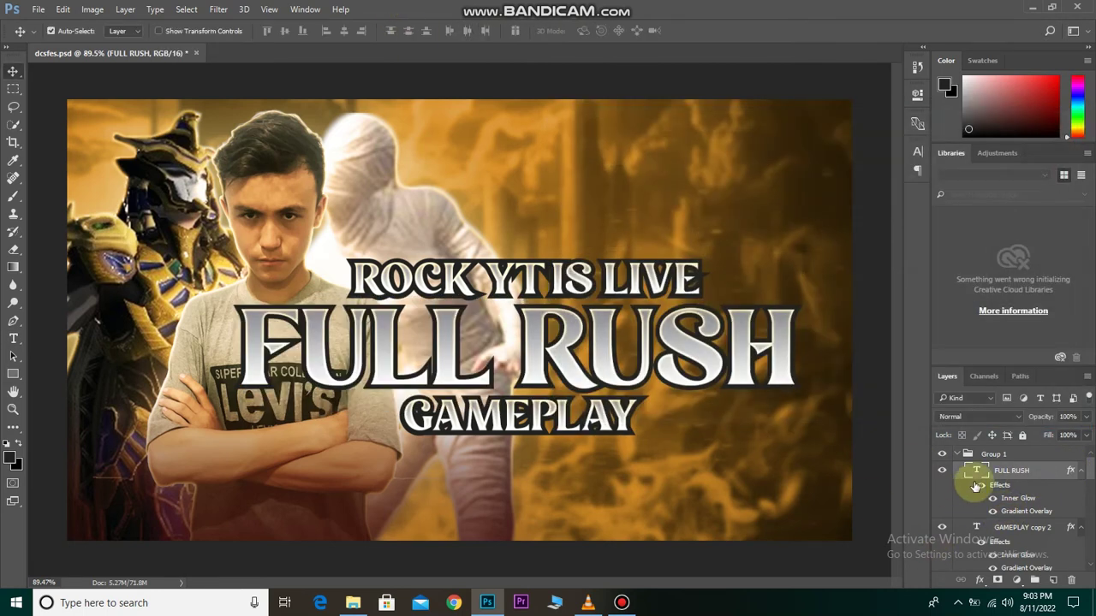
Recolour the FULL RUSH text to golden #e2a84e.
double_click(976, 473)
left_click(477, 32)
left_click(90, 189)
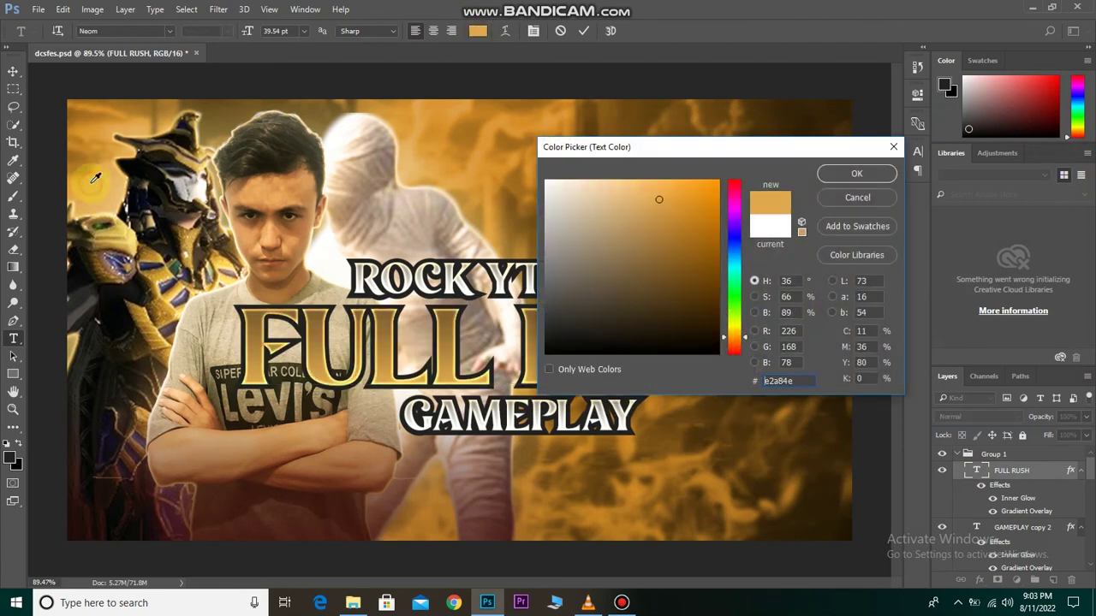
left_click(854, 171)
left_click(582, 30)
key("v")
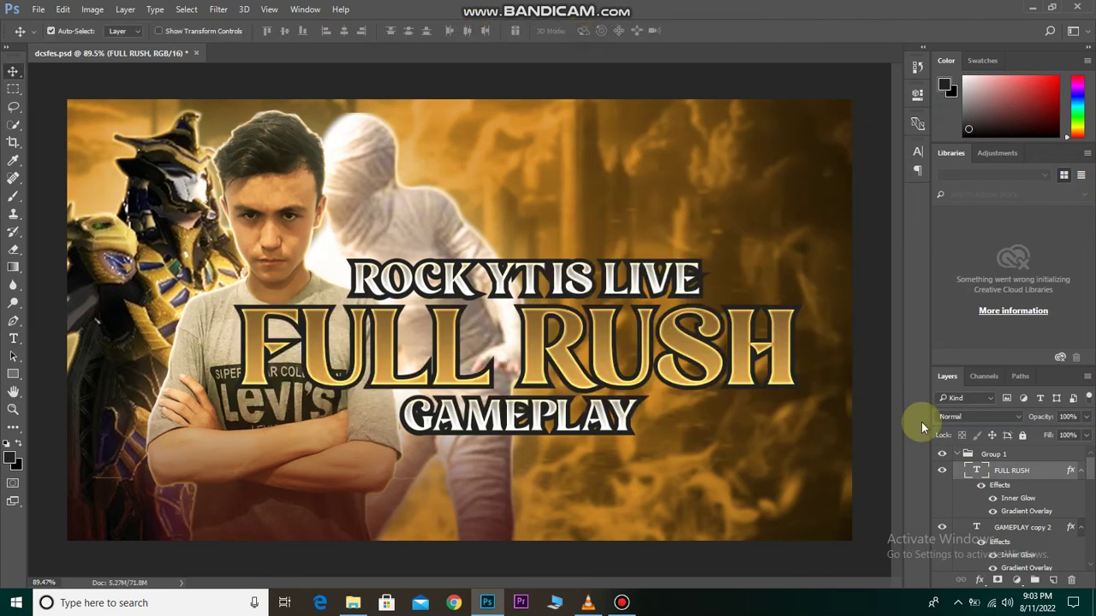
Set the FULL RUSH gradient overlay blend mode to Divide and add Layer 3.
double_click(1027, 511)
left_click(830, 160)
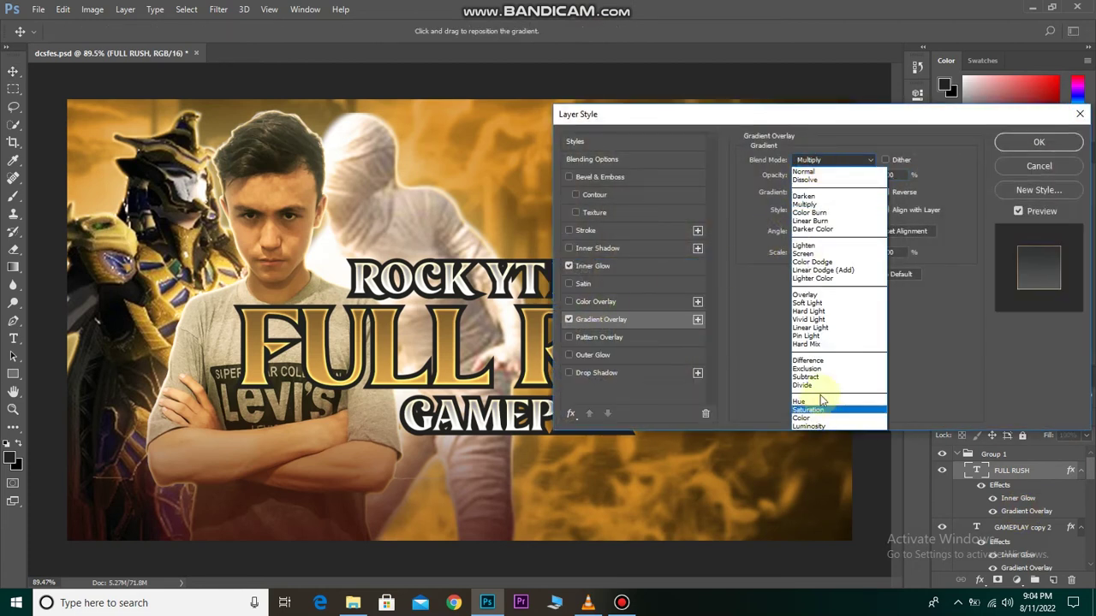
left_click(819, 385)
left_click(1025, 148)
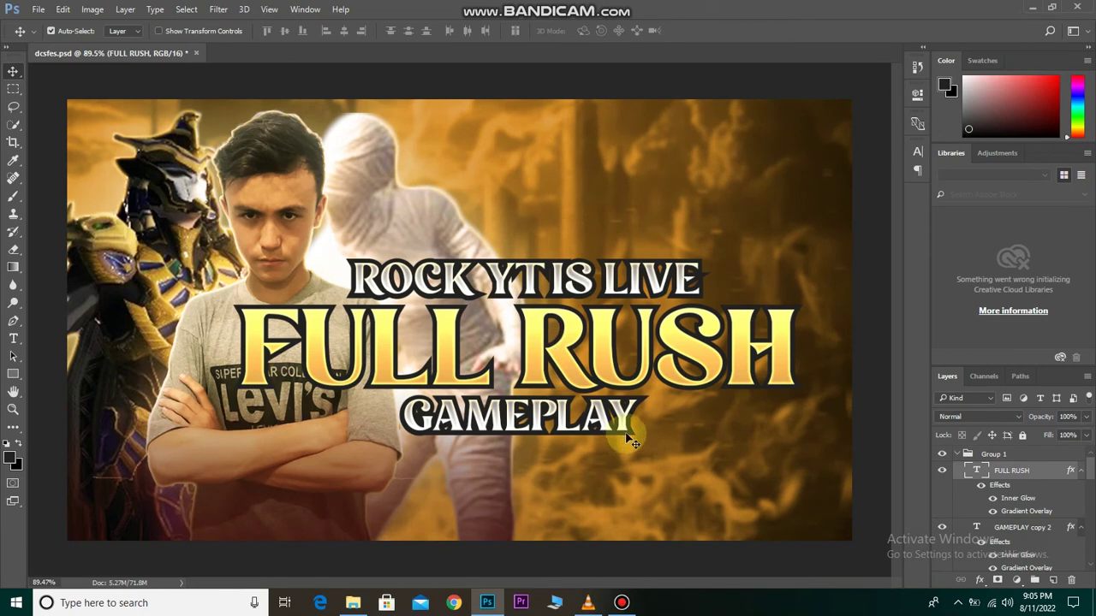
left_click(974, 472)
left_click(1019, 561)
left_click(1053, 580)
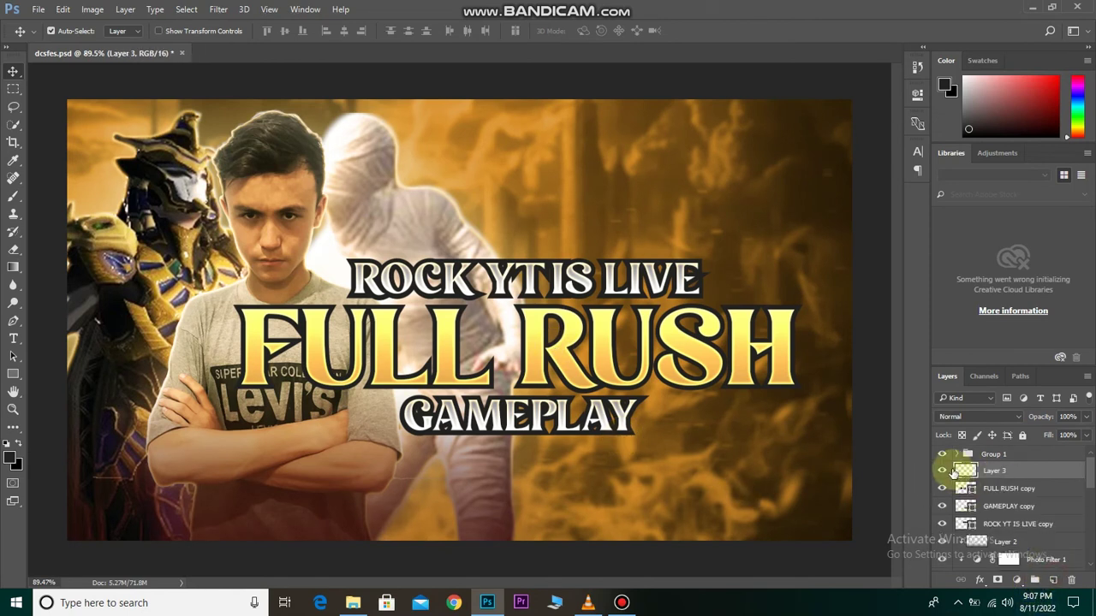
Start a Pen path at ROCK, tracing past LIVE and down FULL RUSH's right side.
left_click(13, 321)
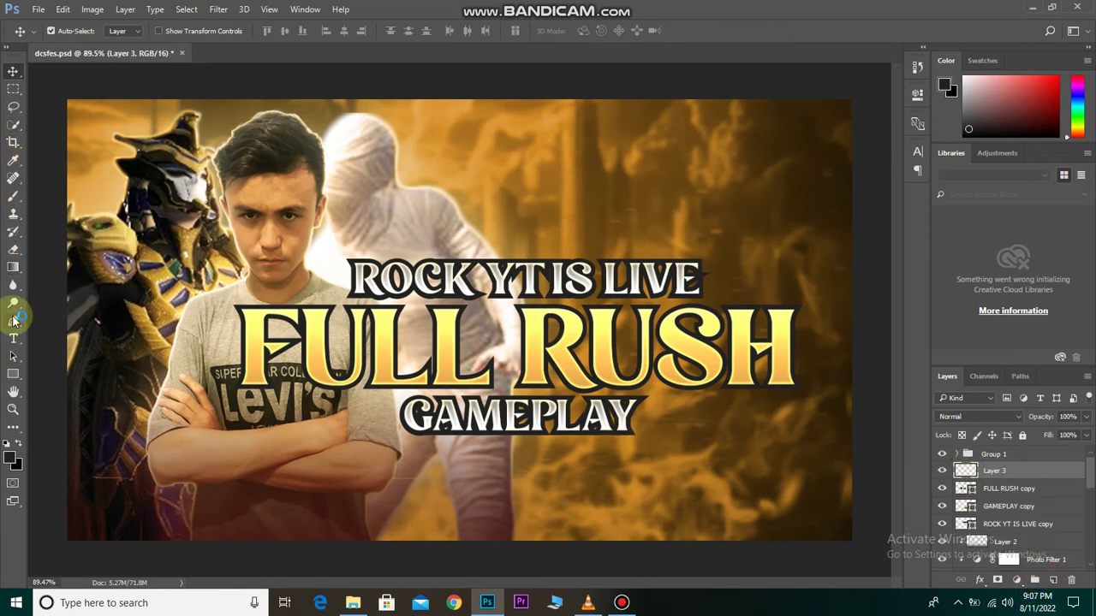
left_click(13, 71)
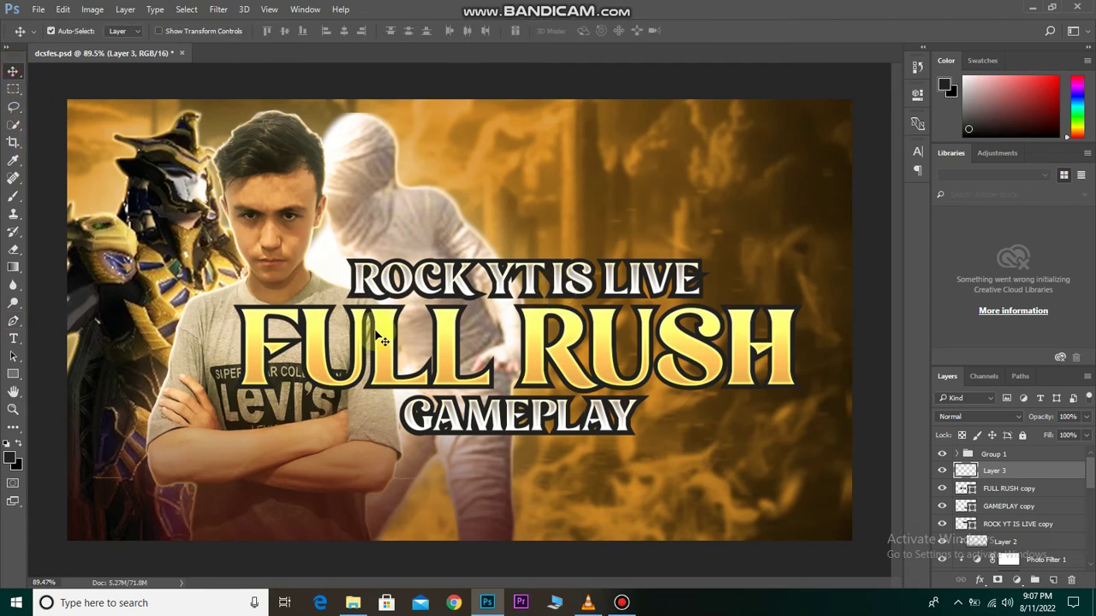
left_click(13, 321)
left_click(364, 272)
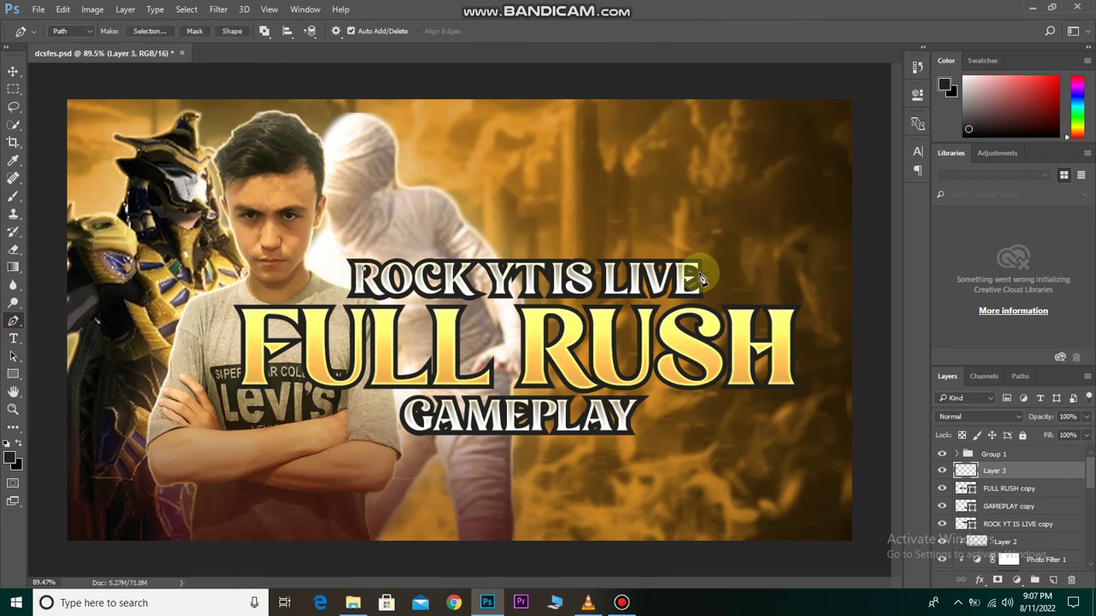
left_click(698, 315)
left_click(775, 329)
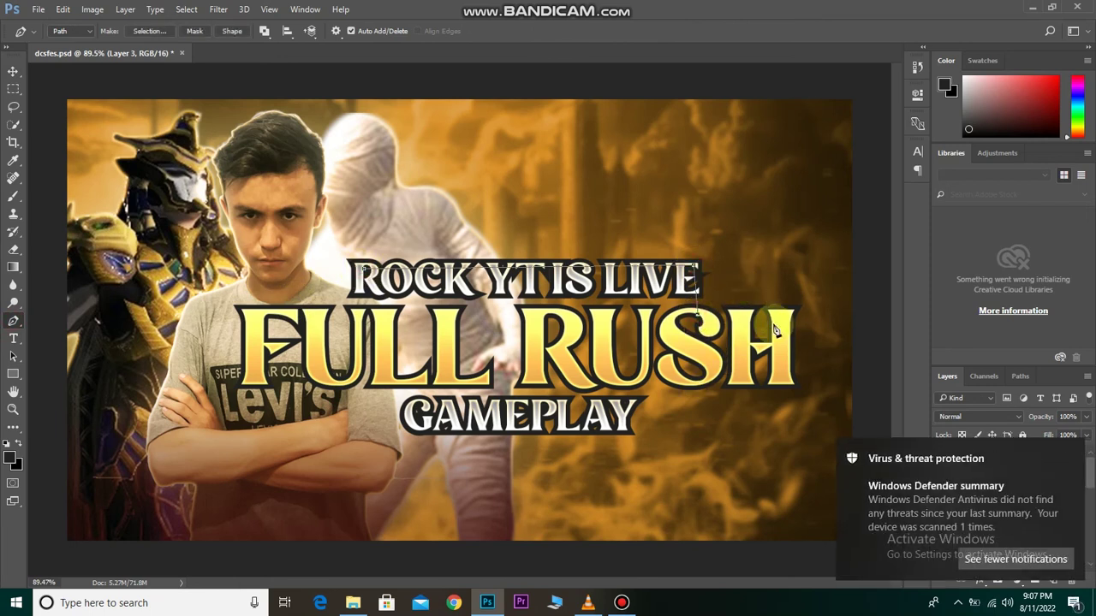
left_click(789, 313)
left_click(787, 379)
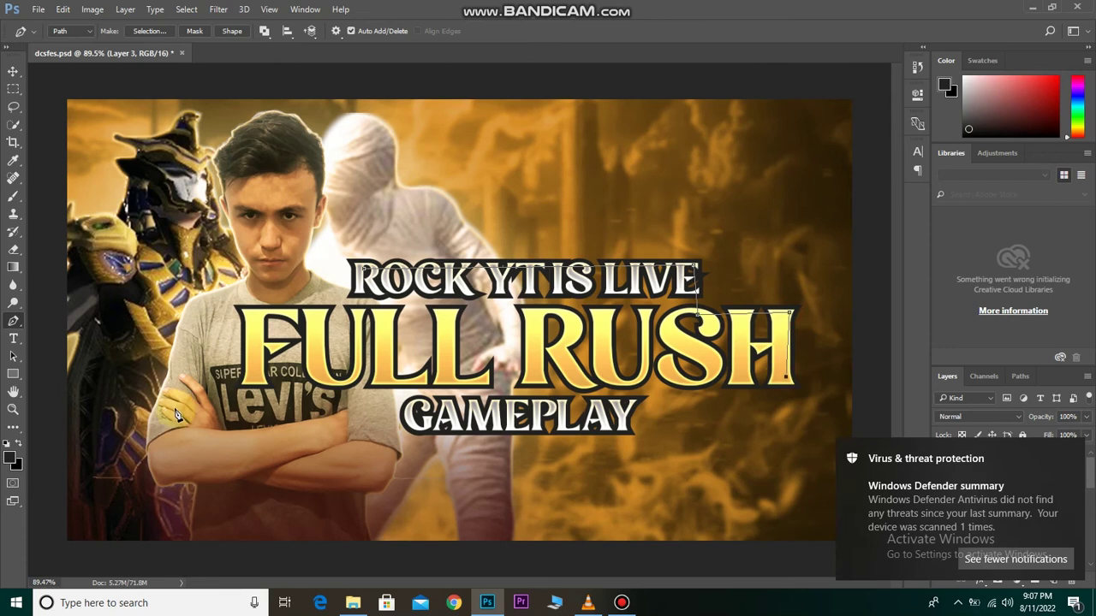
left_click(630, 386)
Trace the path around GAMEPLAY and FULL, closing it at ROCK's top-left corner.
left_click(634, 426)
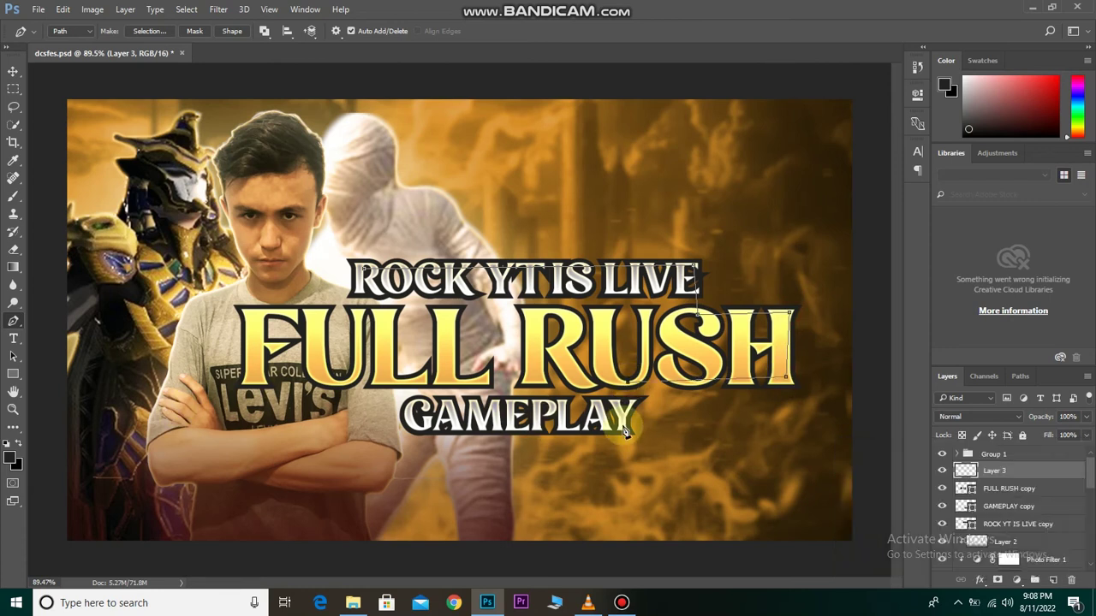
left_click(409, 426)
left_click(406, 379)
left_click(246, 379)
left_click(255, 318)
left_click(364, 271)
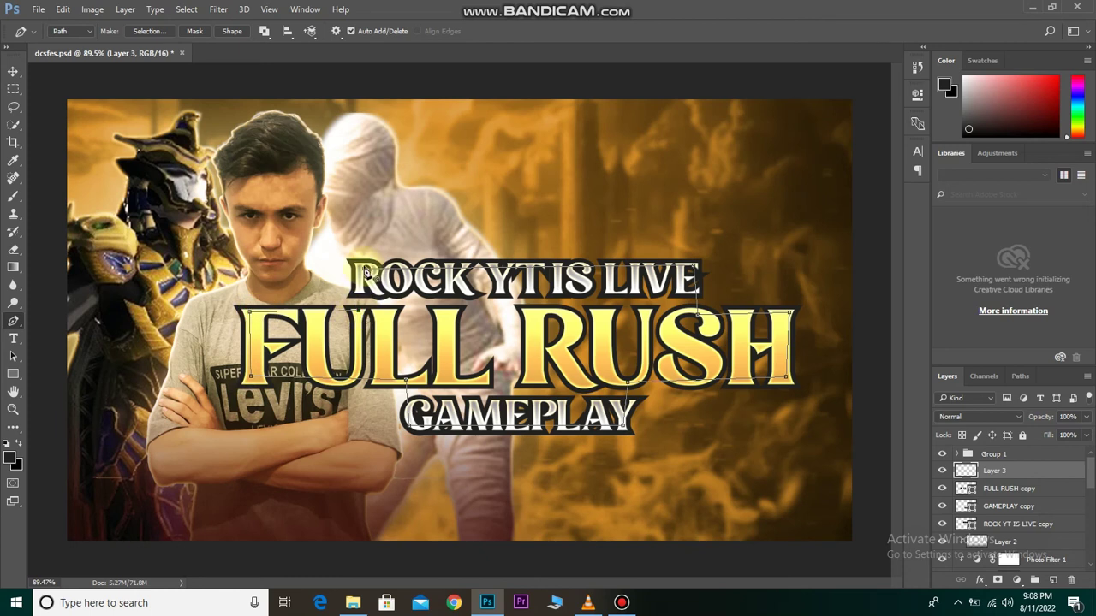
Turn the path into a selection and fill it dark on Layer 3 as the title backing.
right_click(392, 282)
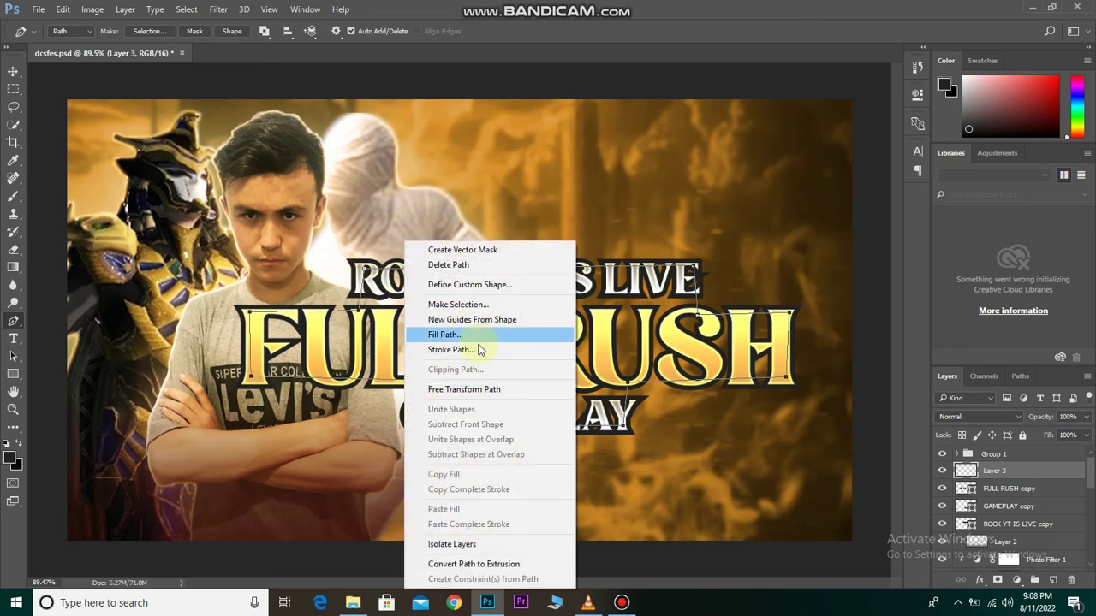
left_click(463, 303)
left_click(620, 172)
key("v")
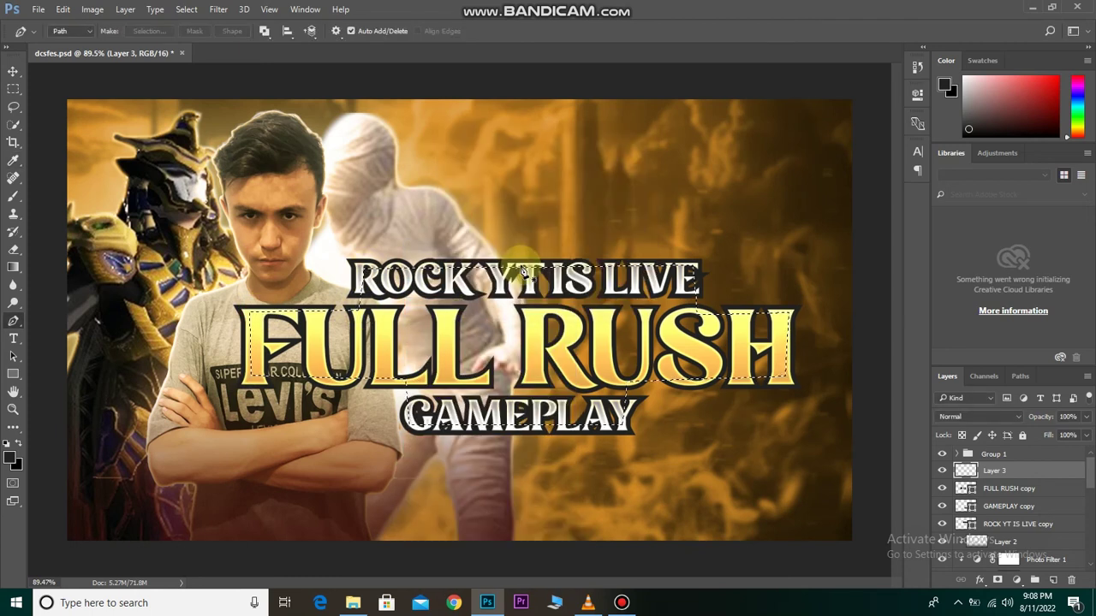
key("ctrl+d")
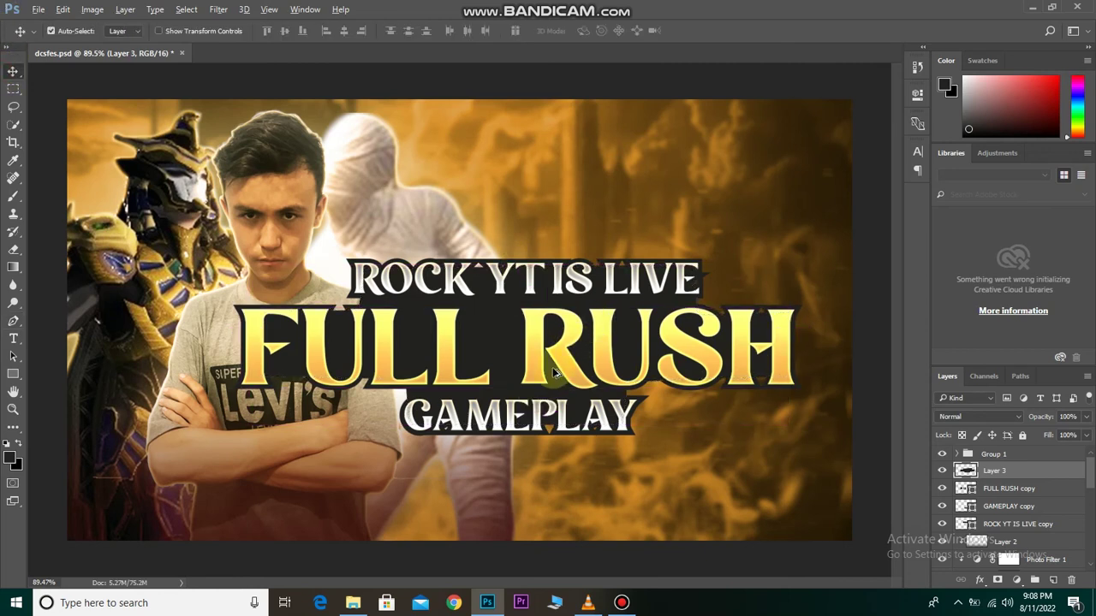
key("ctrl+0")
left_click(941, 472)
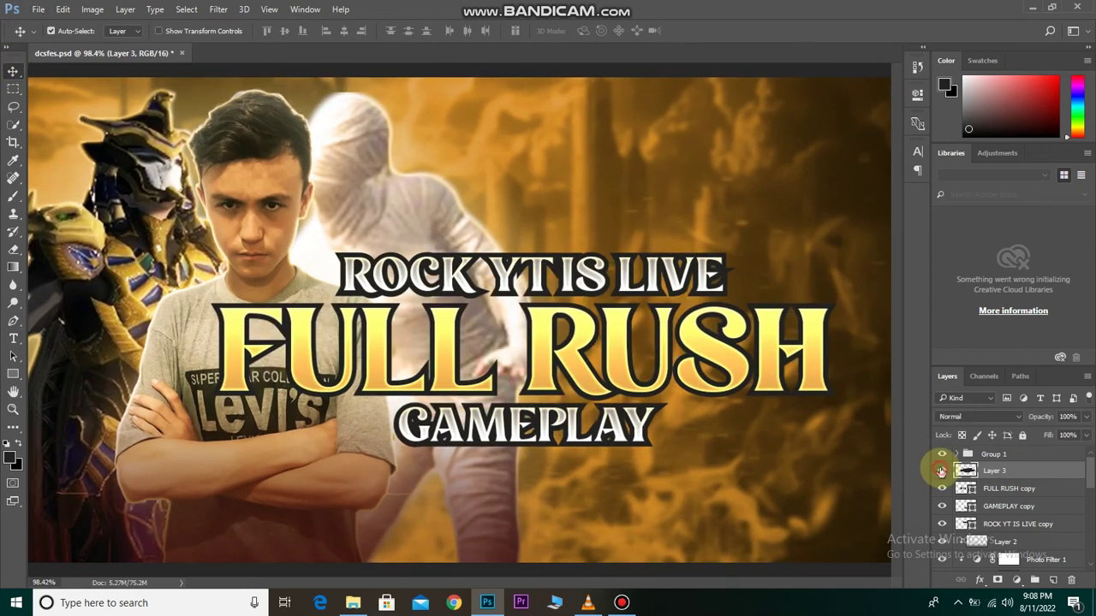
Place the city skyline image 443682 as an embedded layer.
left_click(30, 12)
left_click(102, 264)
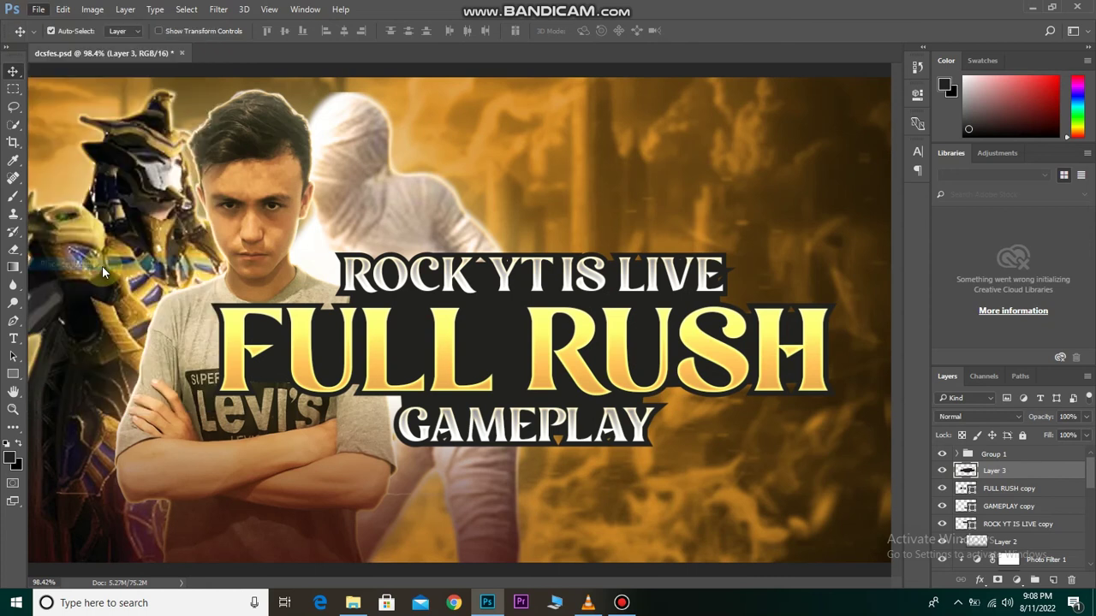
left_click(615, 380)
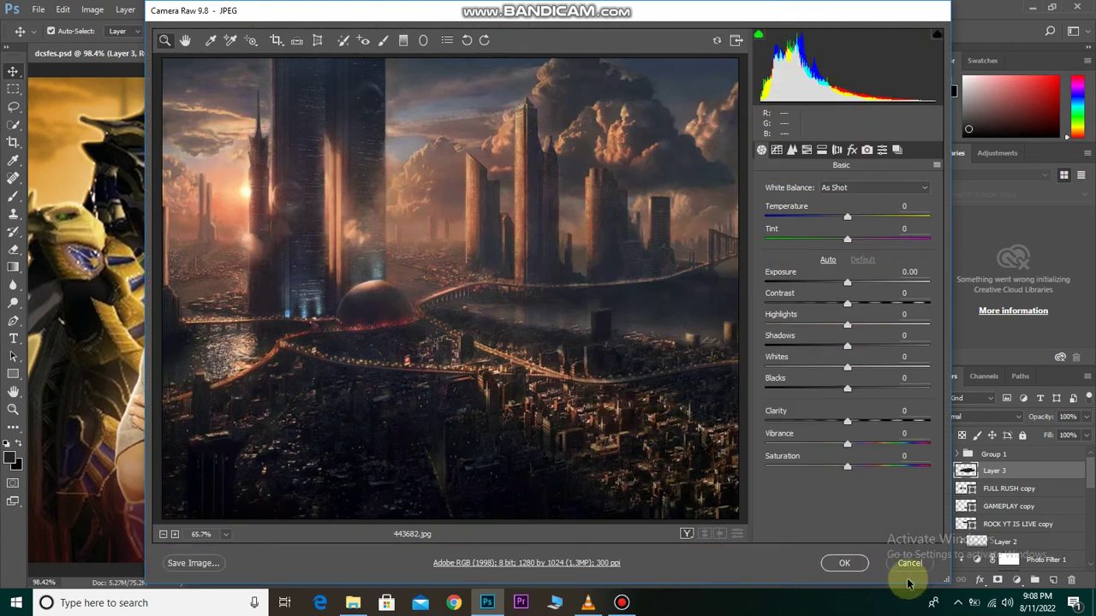
left_click(845, 563)
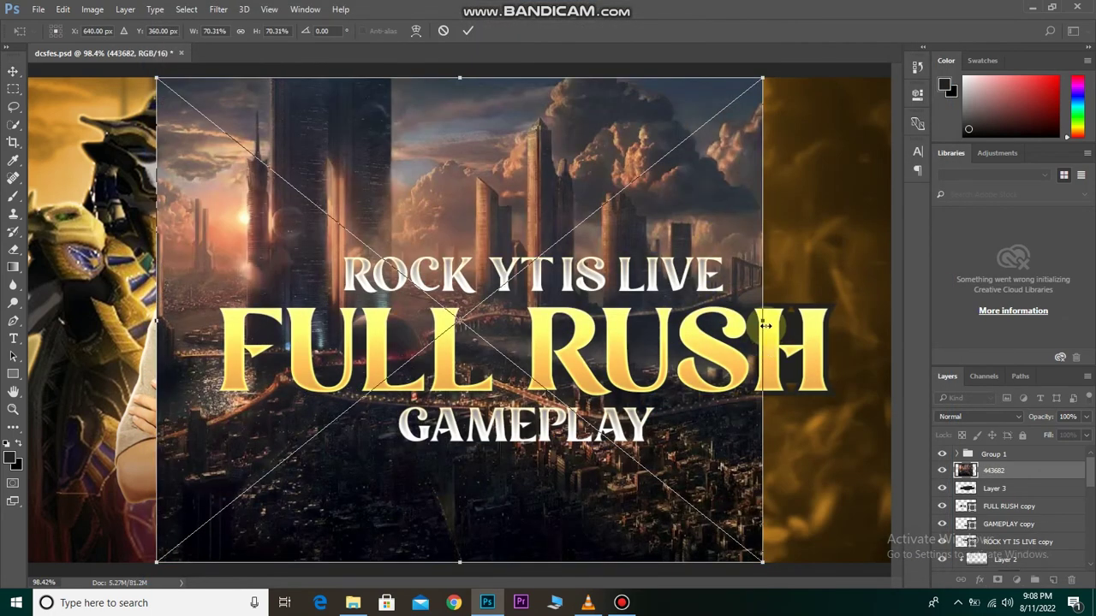
Move the city image into Group 1, then position and slightly enlarge it.
left_click_drag(709, 326, 768, 332)
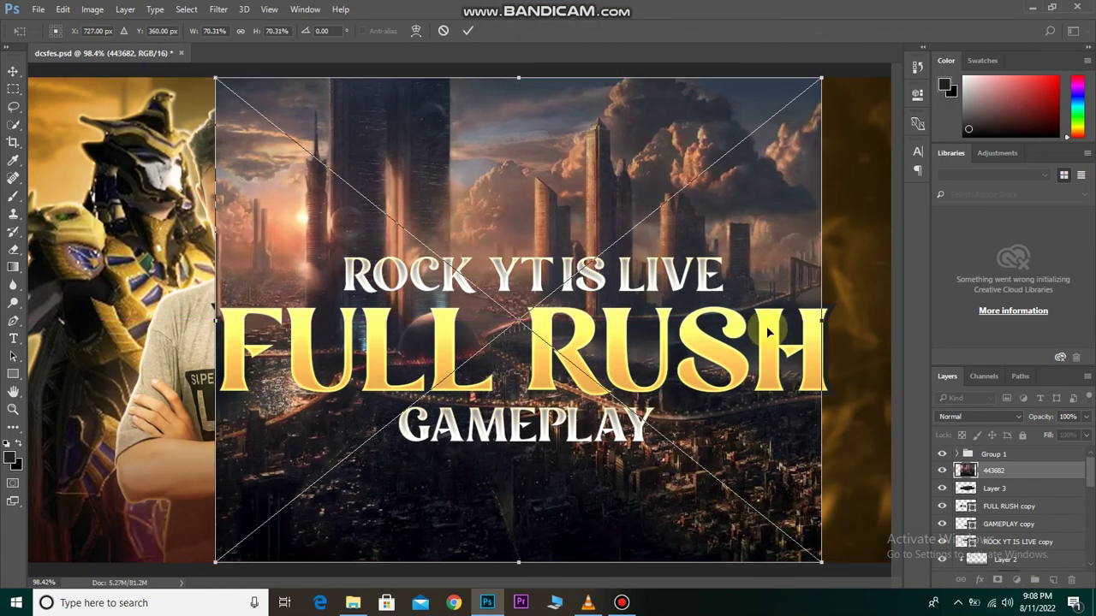
left_click(468, 31)
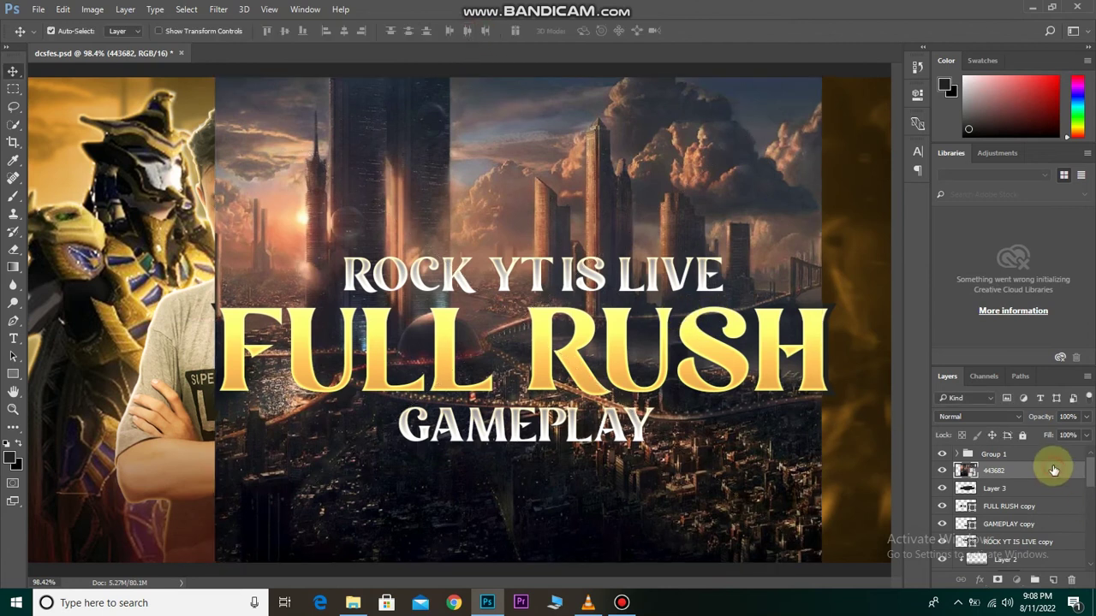
left_click_drag(1053, 470, 1037, 455)
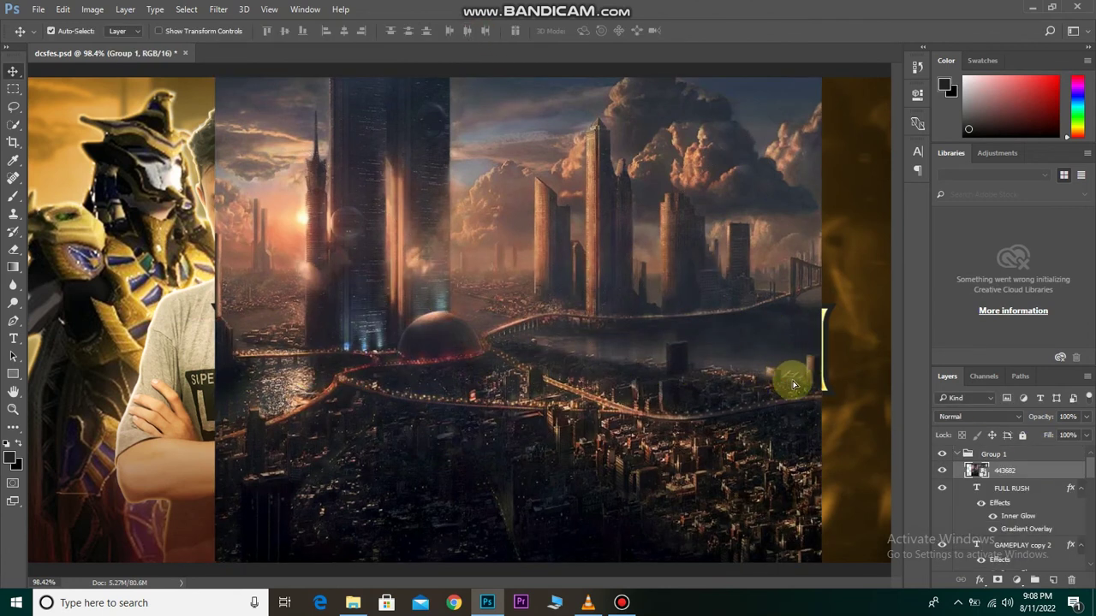
left_click_drag(751, 349, 865, 452)
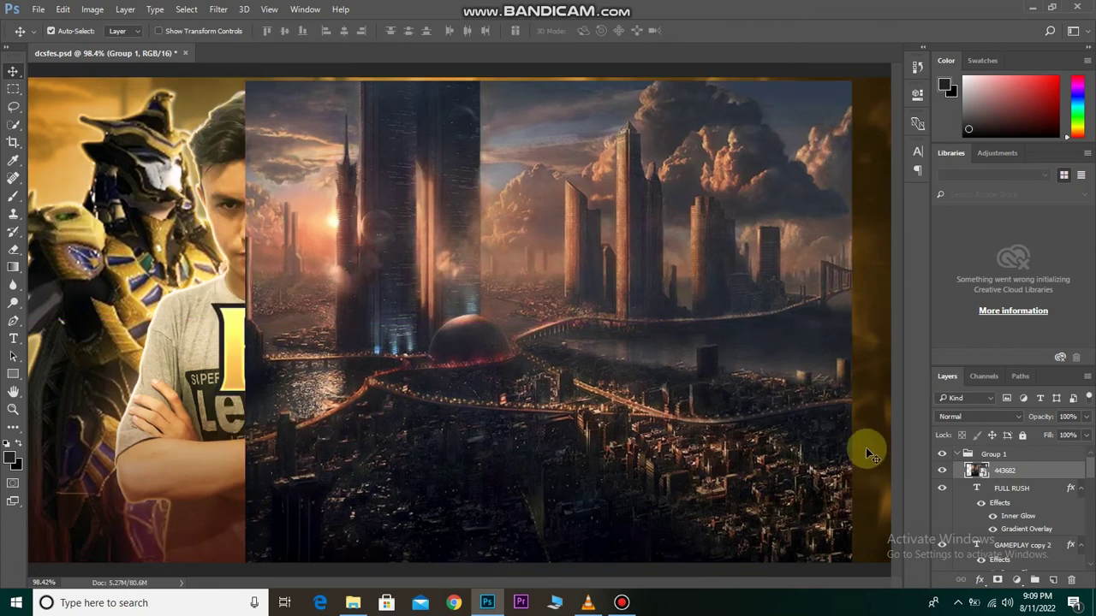
scroll(693, 368, "down", 1)
scroll(669, 369, "down", 1)
key("ctrl+t")
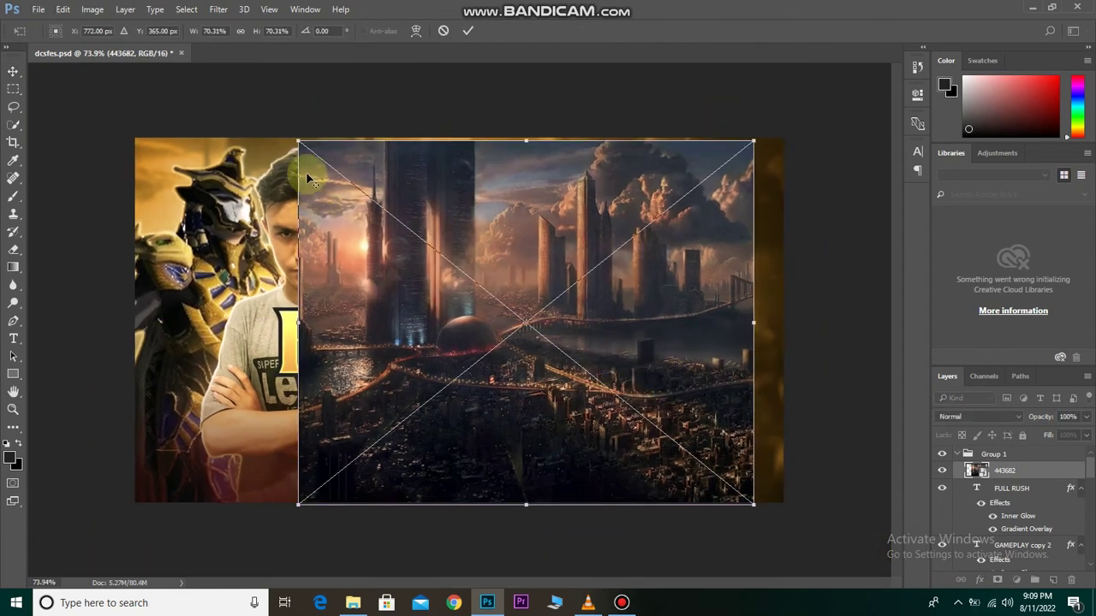
left_click_drag(295, 137, 292, 135)
left_click(468, 30)
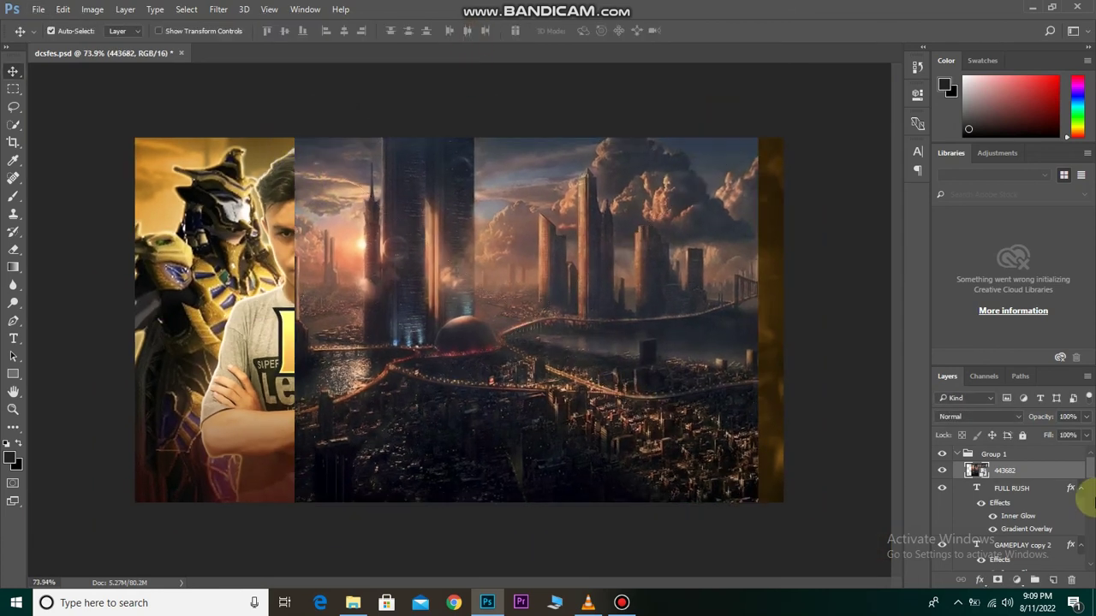
Clip the 443682 city image to the FULL RUSH text and blend it in Soft Light.
left_click(958, 455)
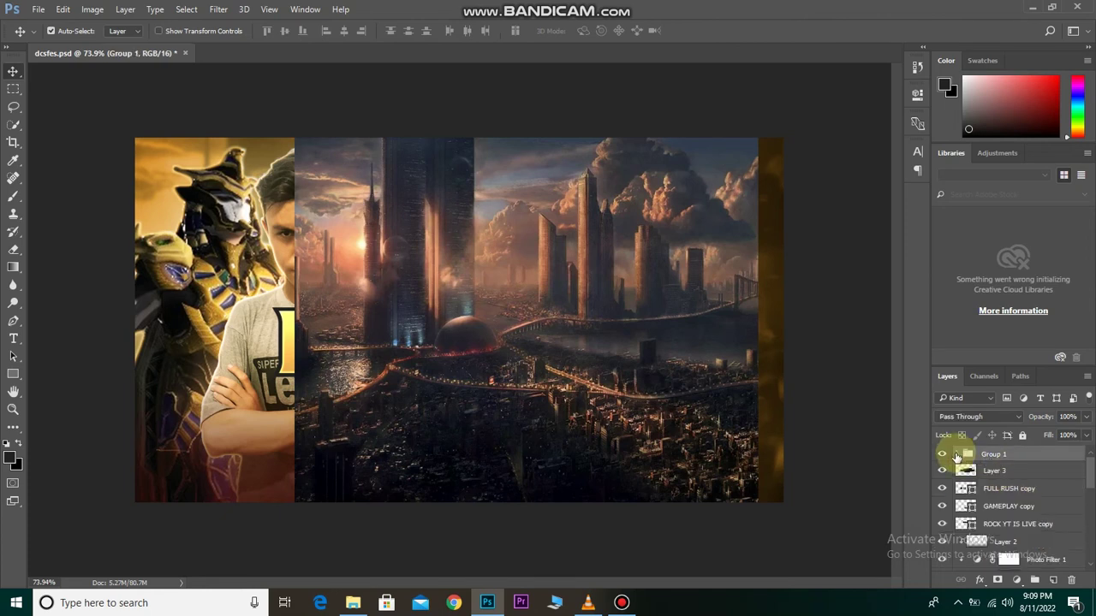
left_click(957, 455)
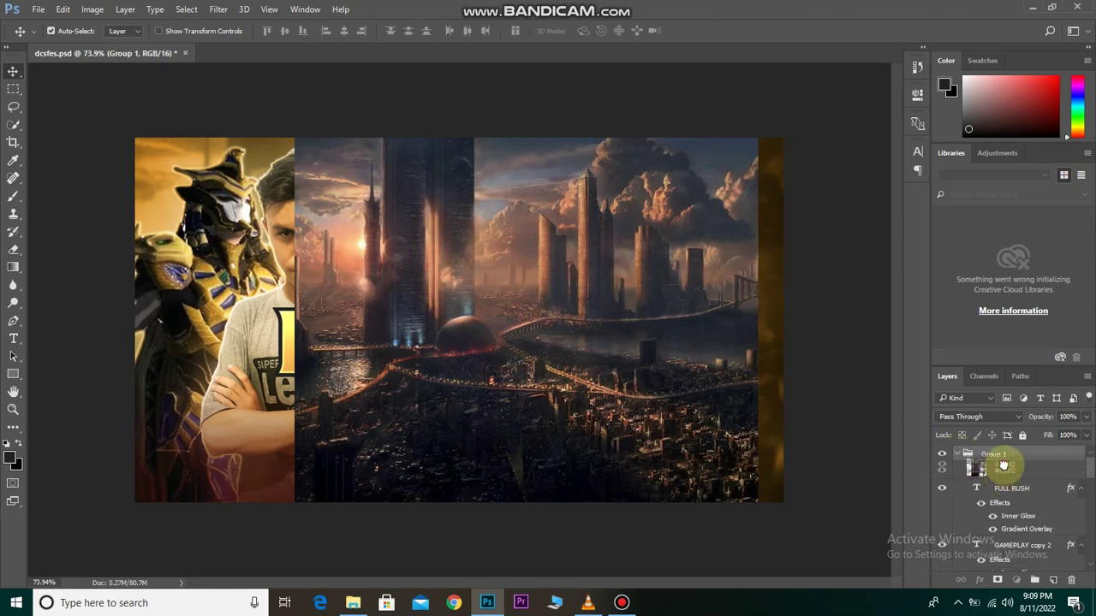
left_click(1003, 467)
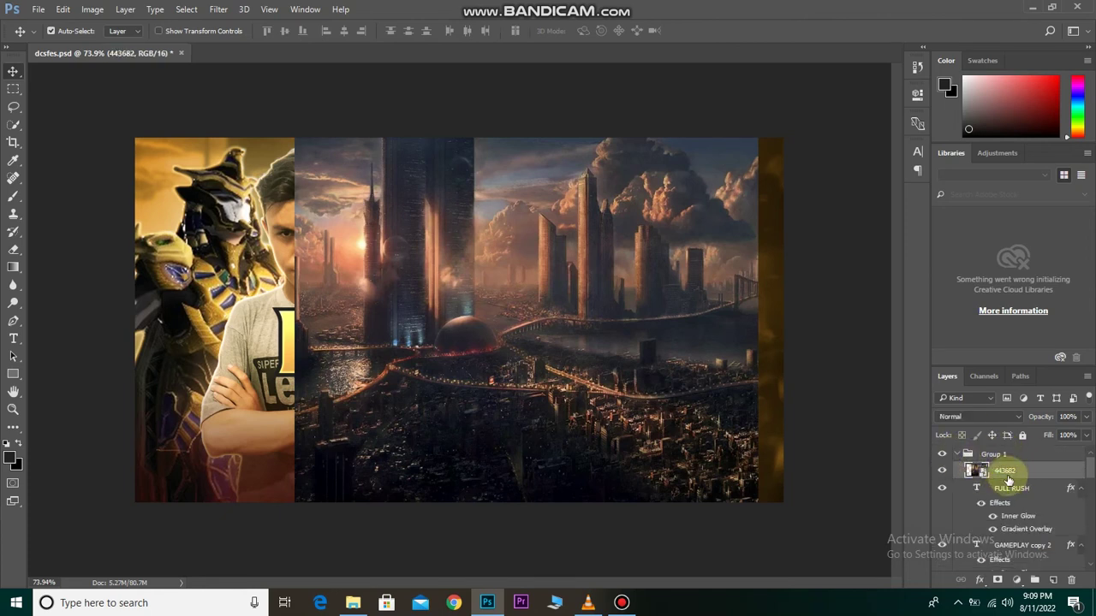
right_click(998, 470)
left_click(796, 366)
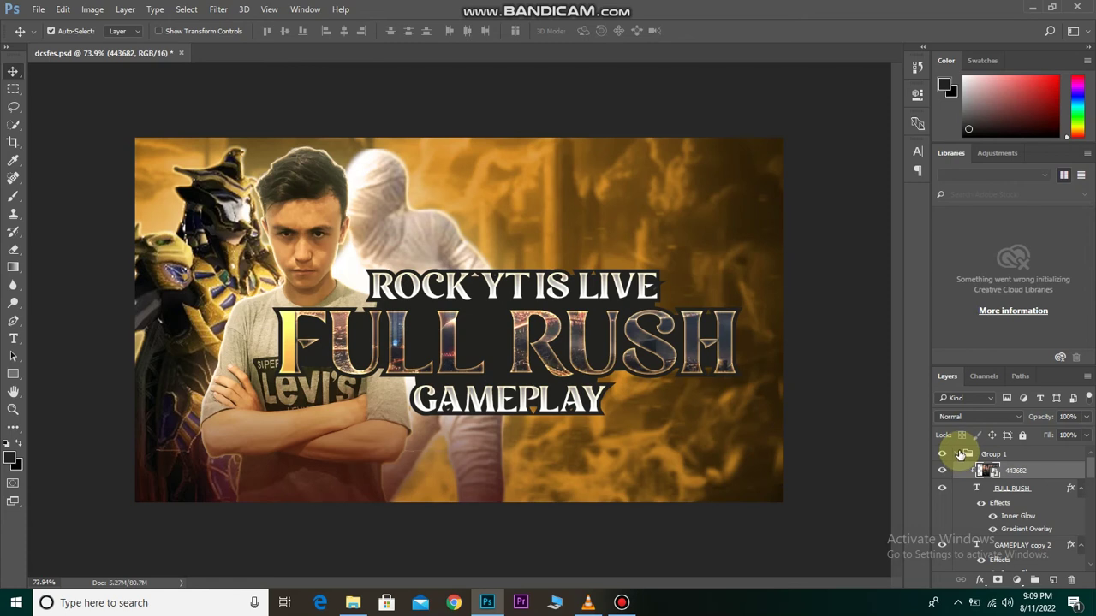
left_click(982, 418)
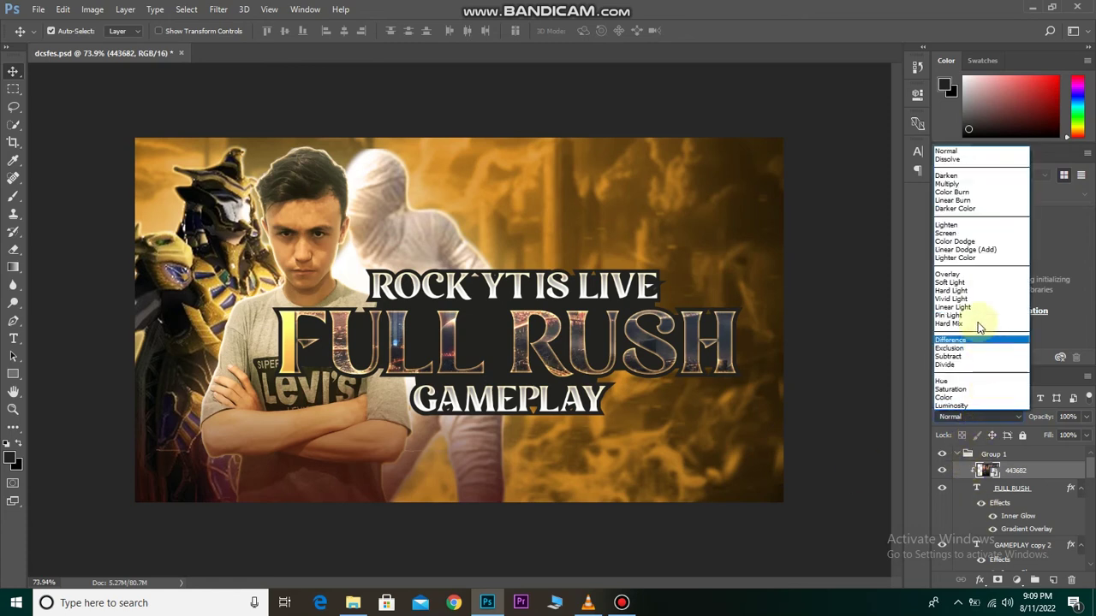
left_click(971, 282)
left_click(940, 474)
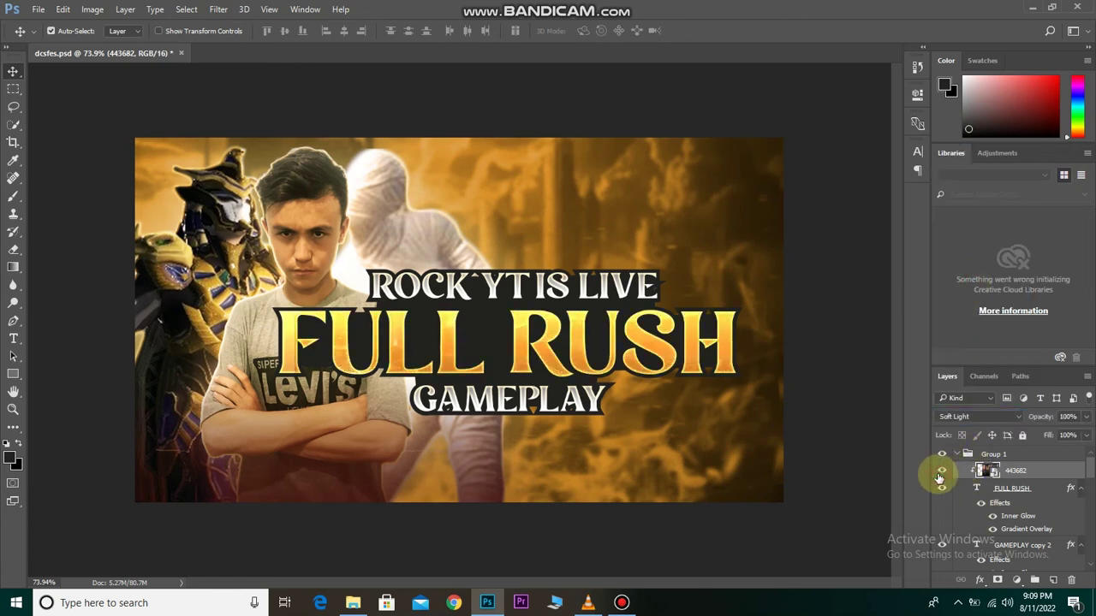
Reposition the city image within the FULL RUSH letters.
left_click(958, 455)
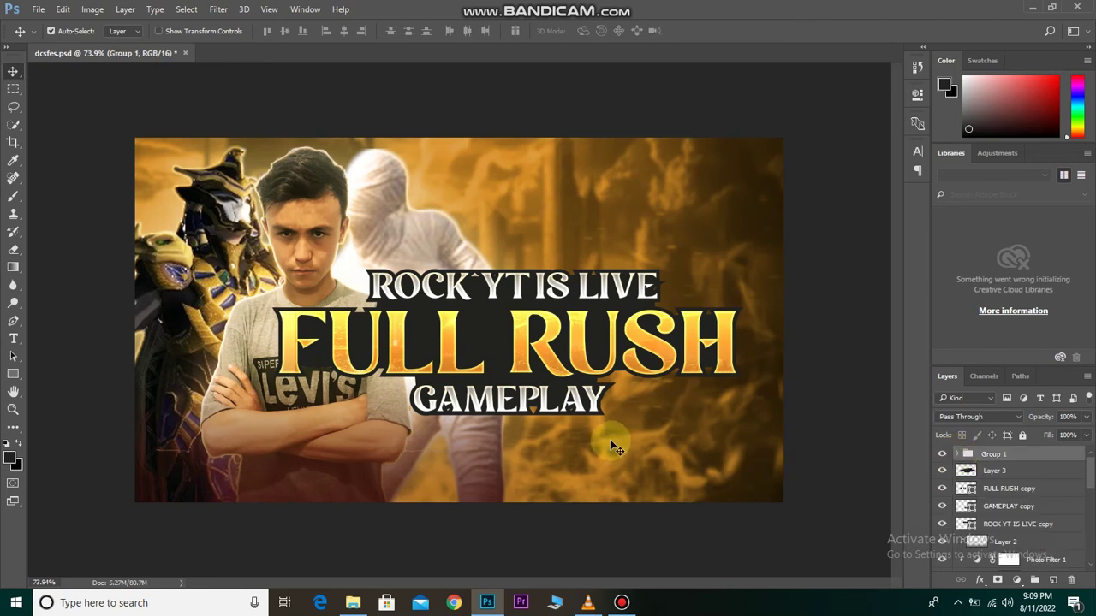
scroll(609, 441, "down", 1)
scroll(608, 439, "up", 2)
left_click_drag(582, 334, 572, 353)
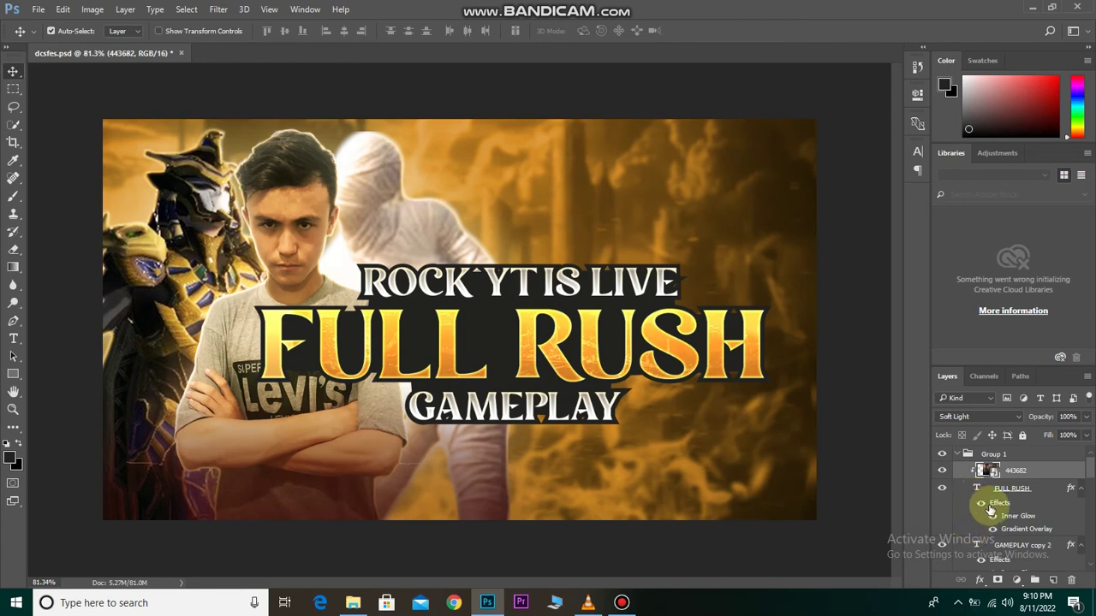
scroll(990, 509, "down", 1)
scroll(611, 403, "down", 2)
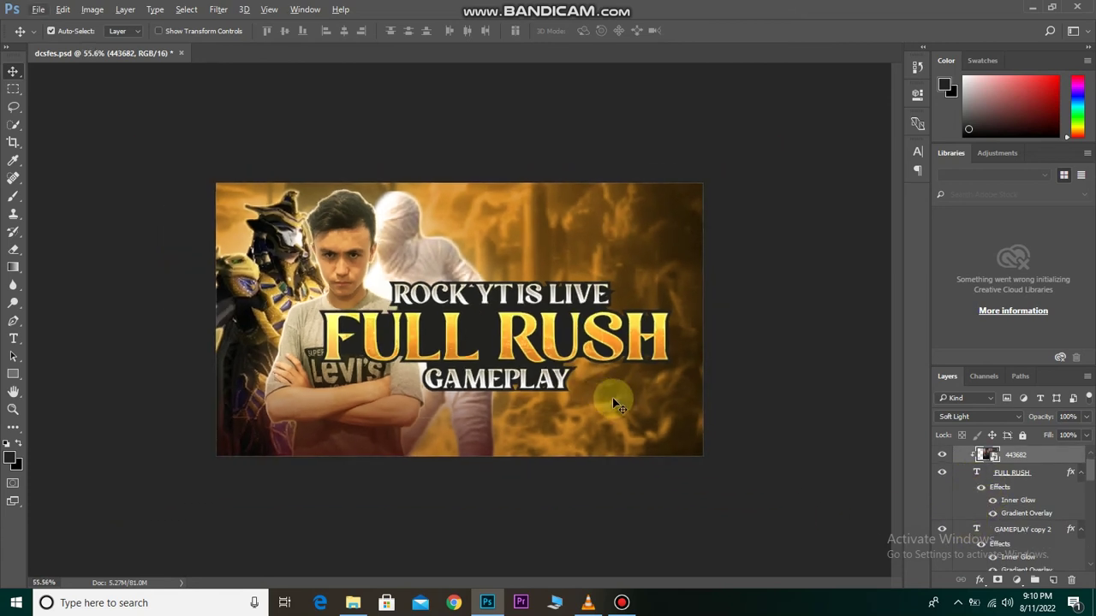
scroll(967, 476, "up", 1)
Group the title layers from Group 1 to ROCK YT IS LIVE copy.
left_click(993, 454)
left_click(959, 454)
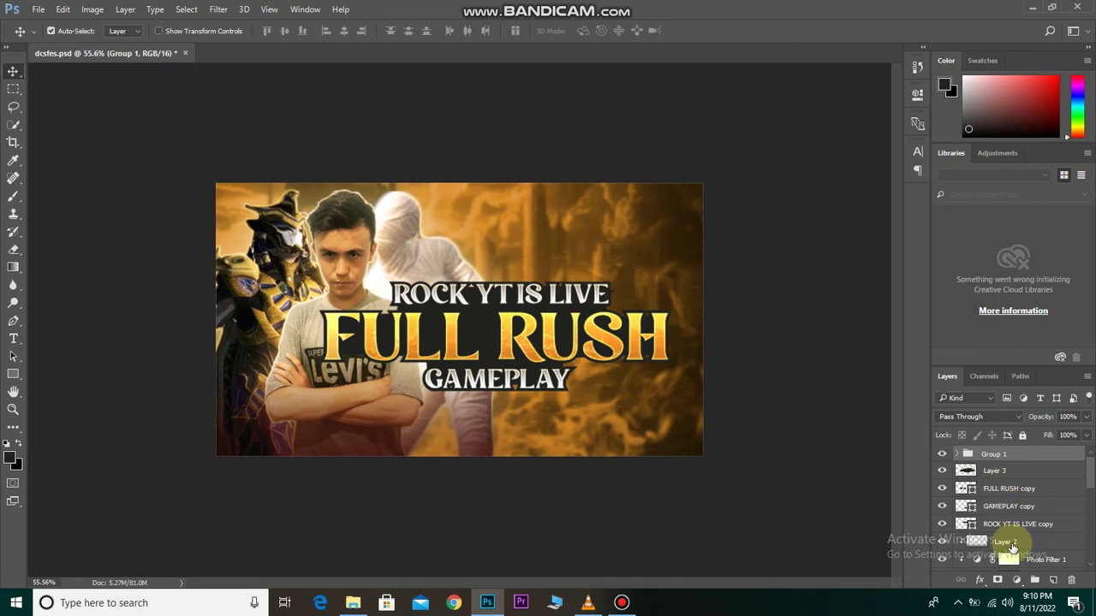
left_click(1015, 525, "shift")
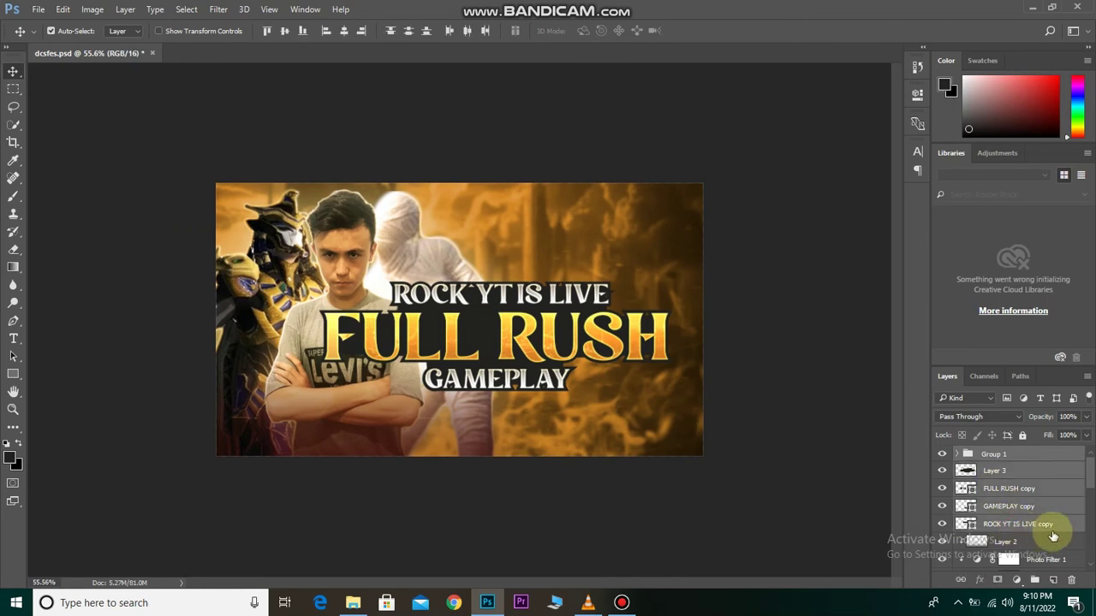
key("ctrl+g")
Duplicate Group 2, hide the original, and convert the copy to a Smart Object.
left_click(945, 454)
right_click(1028, 454)
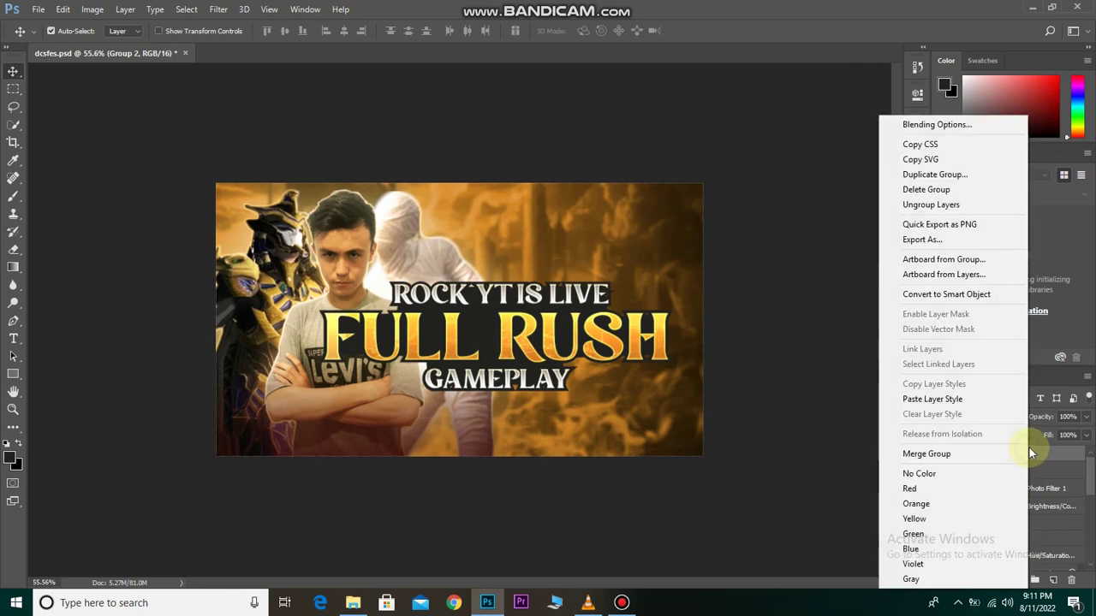
left_click(914, 176)
left_click(668, 177)
left_click(942, 469)
left_click(985, 458)
right_click(985, 458)
left_click(932, 294)
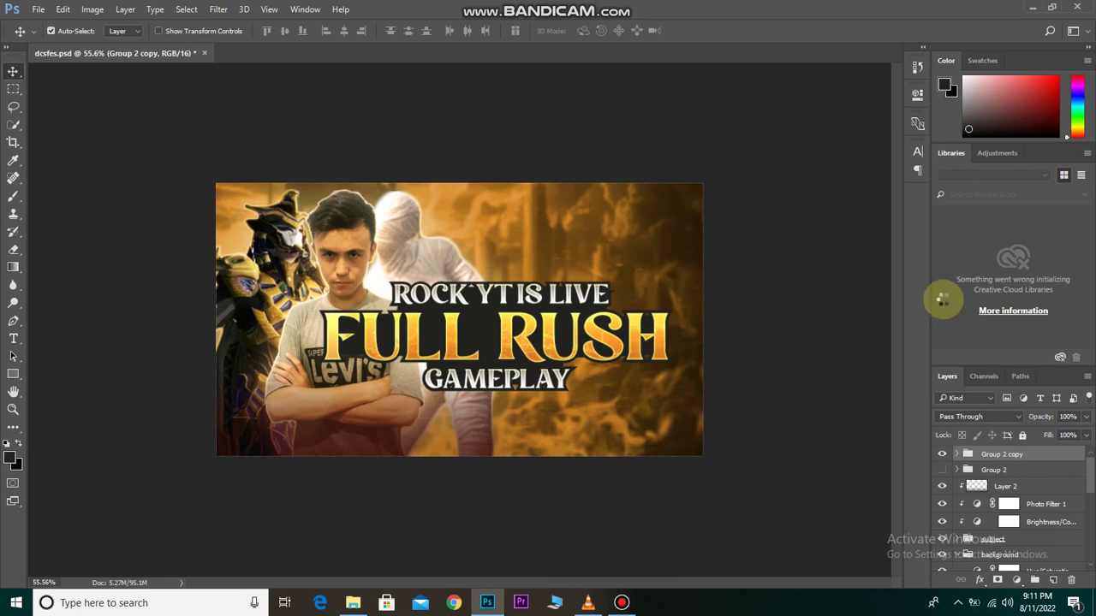
Scale the title block to about 73% and move it right beside the man.
key("ctrl+t")
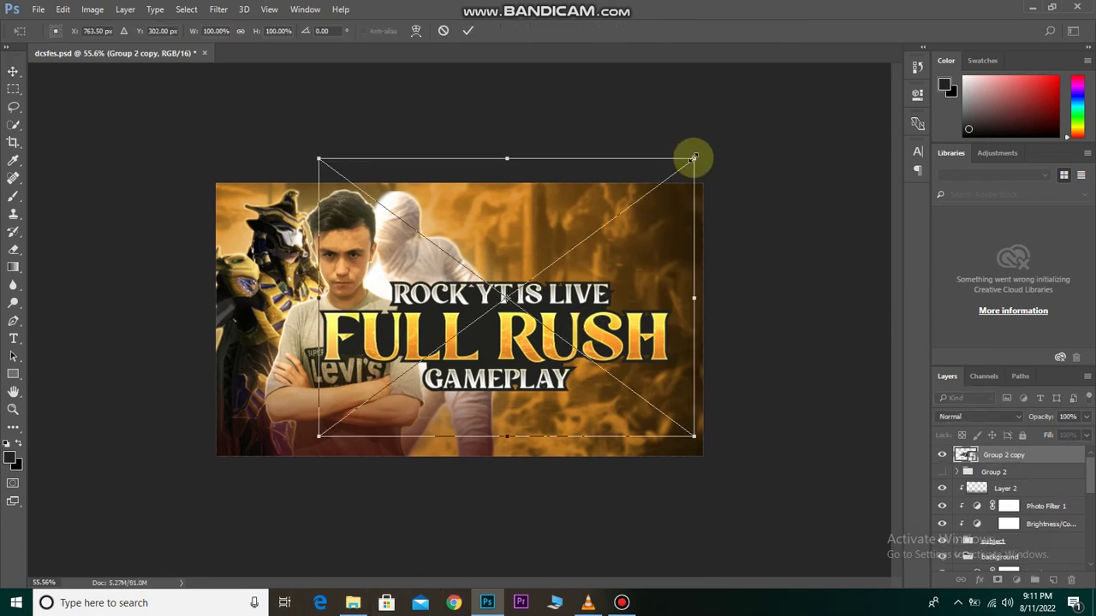
left_click_drag(694, 159, 632, 206)
mouse_move(600, 313)
left_mouse_down()
mouse_move(665, 364)
mouse_move(650, 356)
left_mouse_up()
scroll(651, 356, "up", 1)
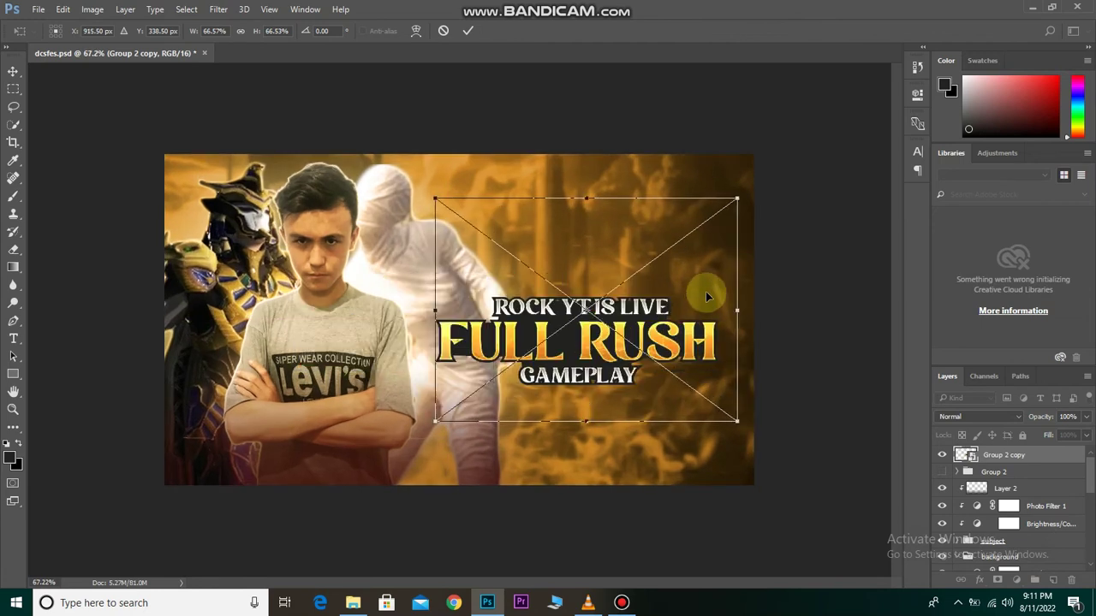
left_click_drag(729, 201, 745, 187)
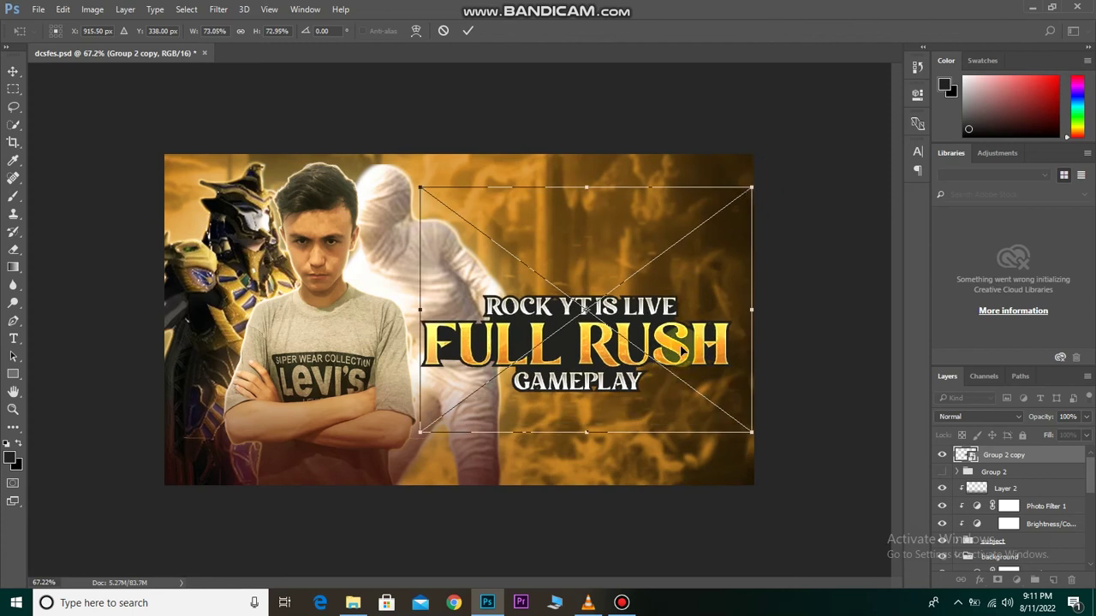
left_click(468, 30)
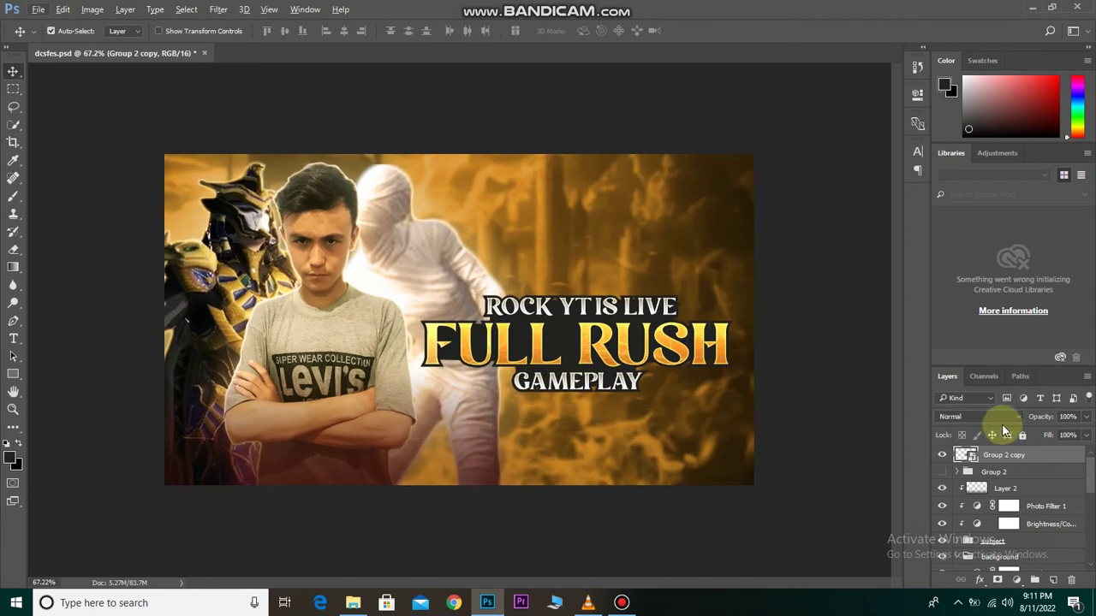
Add a drop shadow to the title with 76% opacity, distance 10 and size 9.
right_click(1074, 453)
left_click(820, 82)
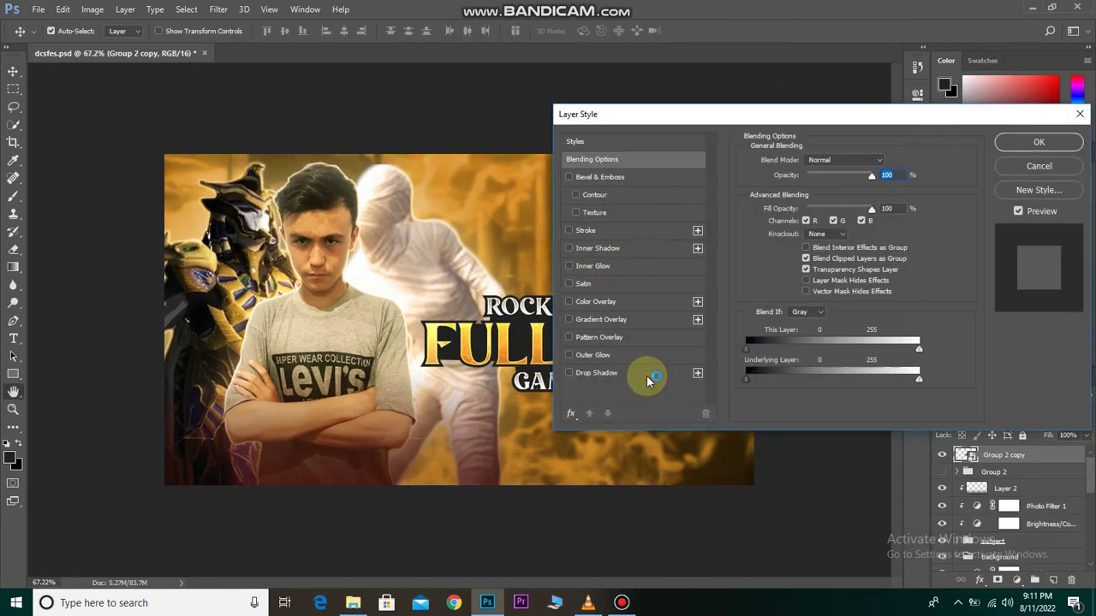
left_click(624, 379)
left_click_drag(797, 114, 888, 68)
mouse_move(898, 175)
left_mouse_down()
mouse_move(889, 187)
mouse_move(897, 204)
left_mouse_up()
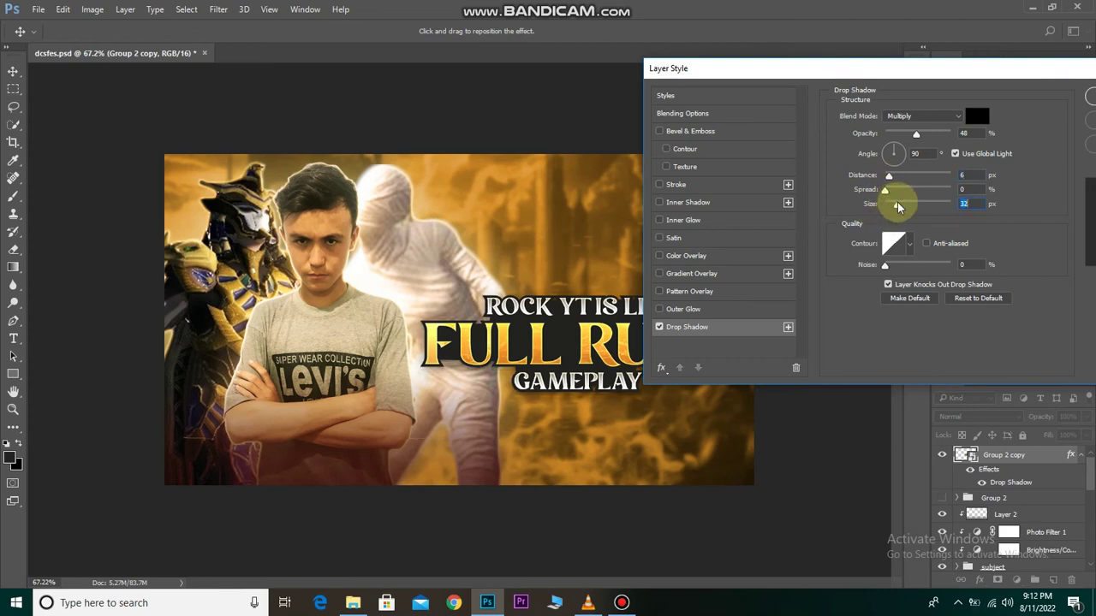
left_click_drag(905, 138, 935, 131)
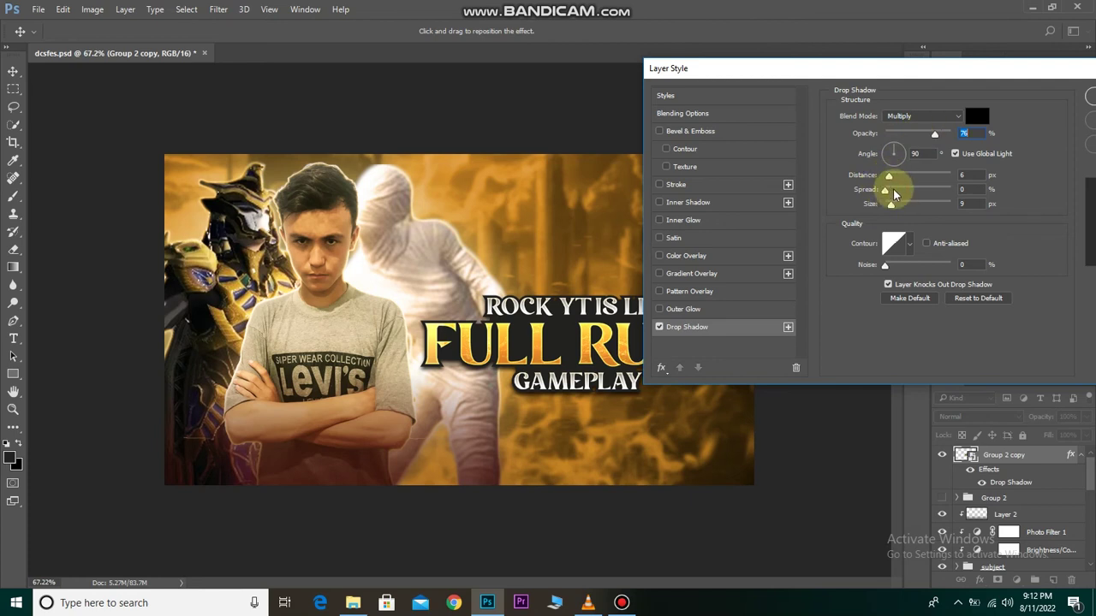
left_click_drag(889, 174, 893, 177)
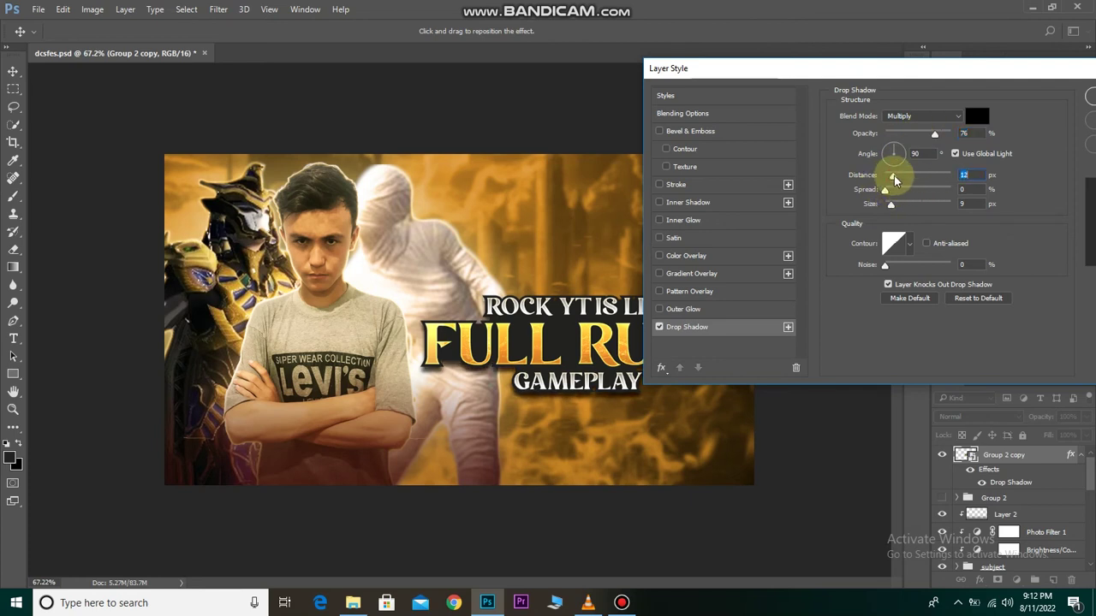
left_click_drag(860, 69, 866, 117)
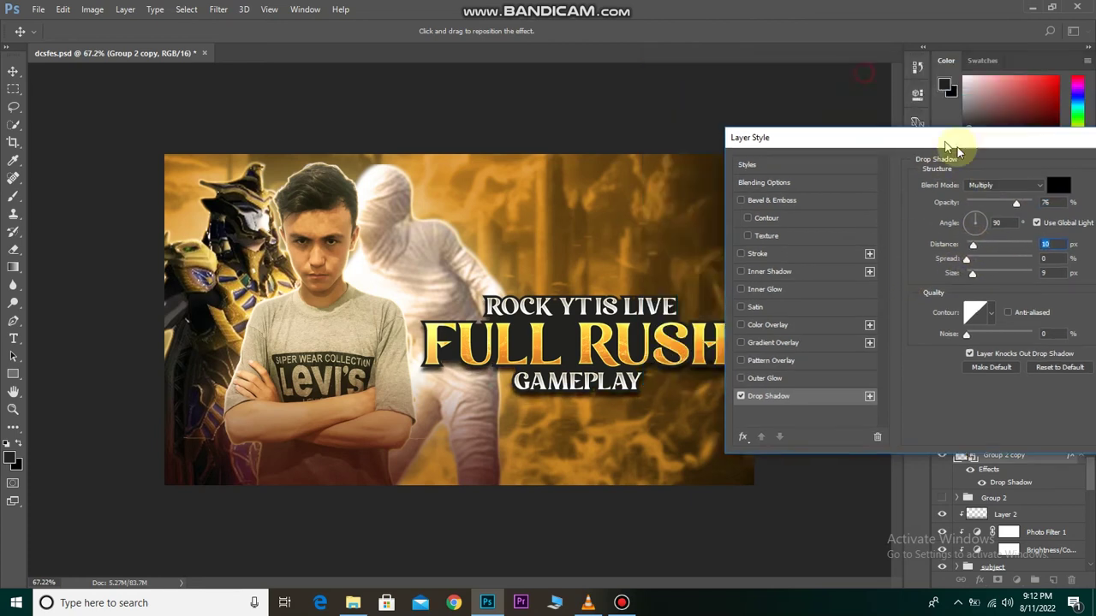
Add a 4 px gold #e3ab54 stroke to the title and apply the styles.
left_click(712, 310)
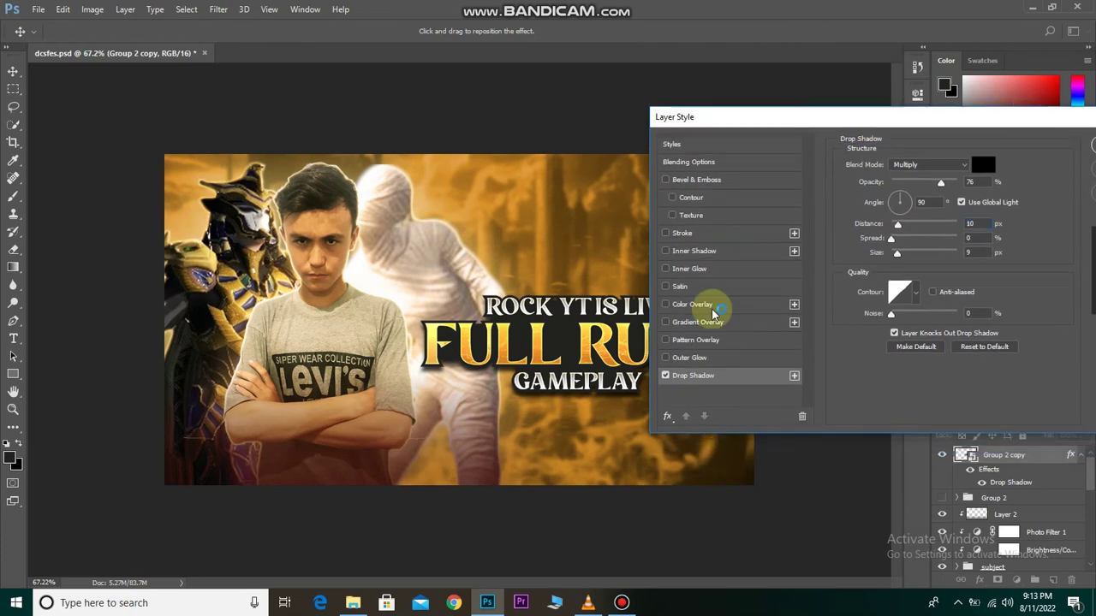
left_click(692, 232)
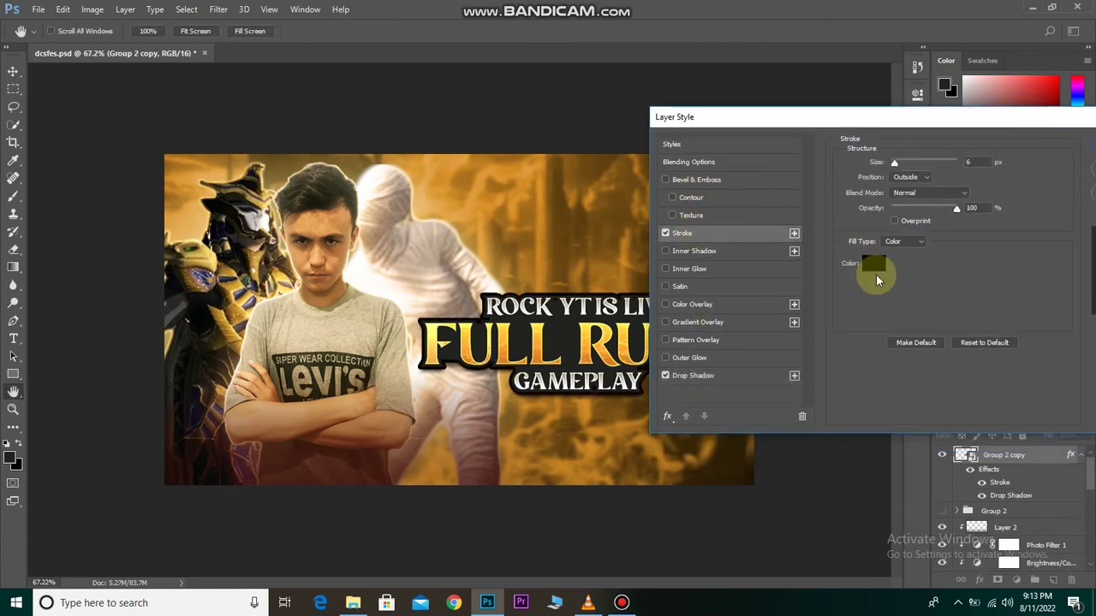
left_click(876, 272)
left_click(171, 227)
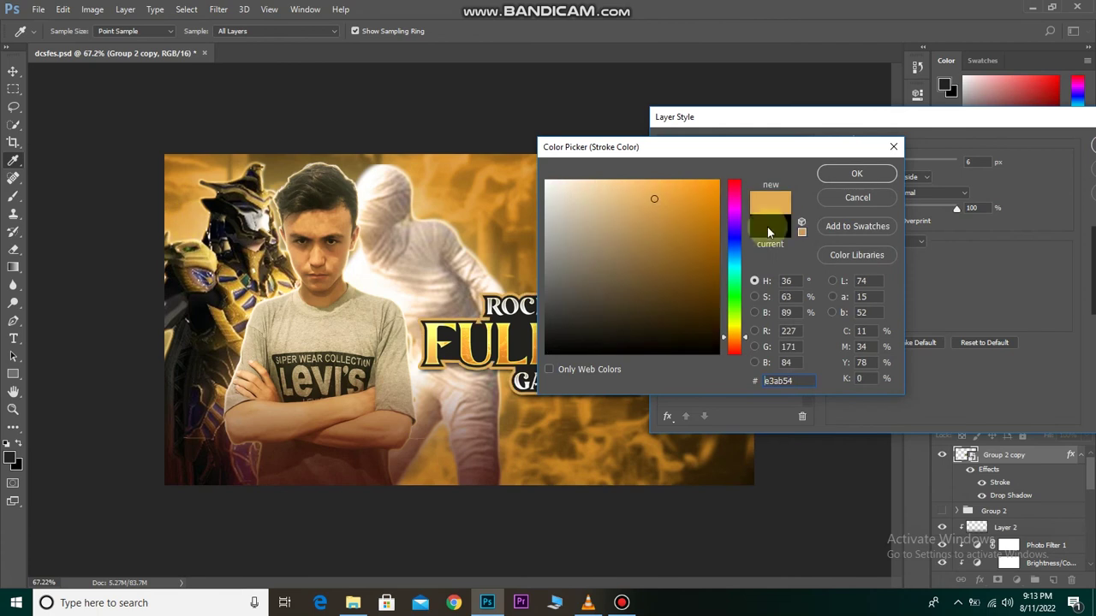
left_click(856, 175)
left_click(872, 163)
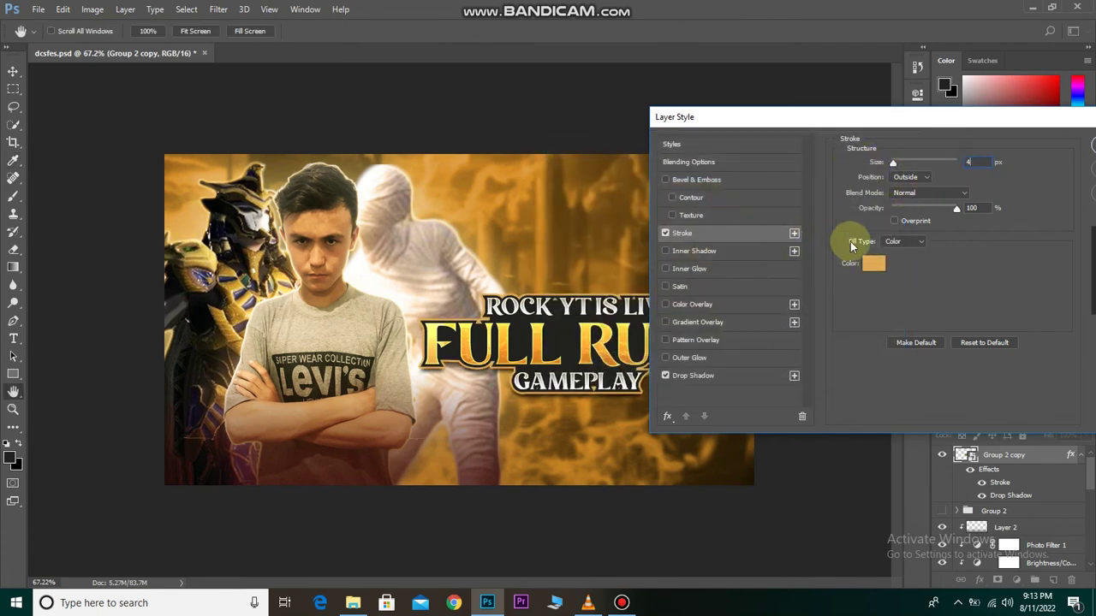
left_click_drag(977, 129, 876, 139)
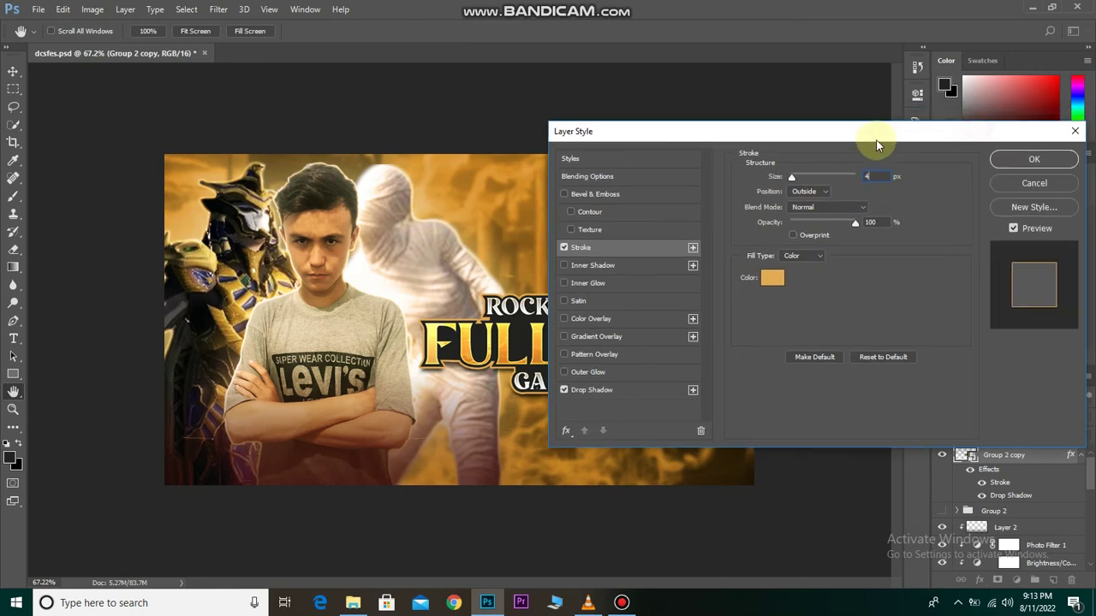
key("Return")
Rotate the title a few degrees counter-clockwise and stretch its right side wider.
key("ctrl+t")
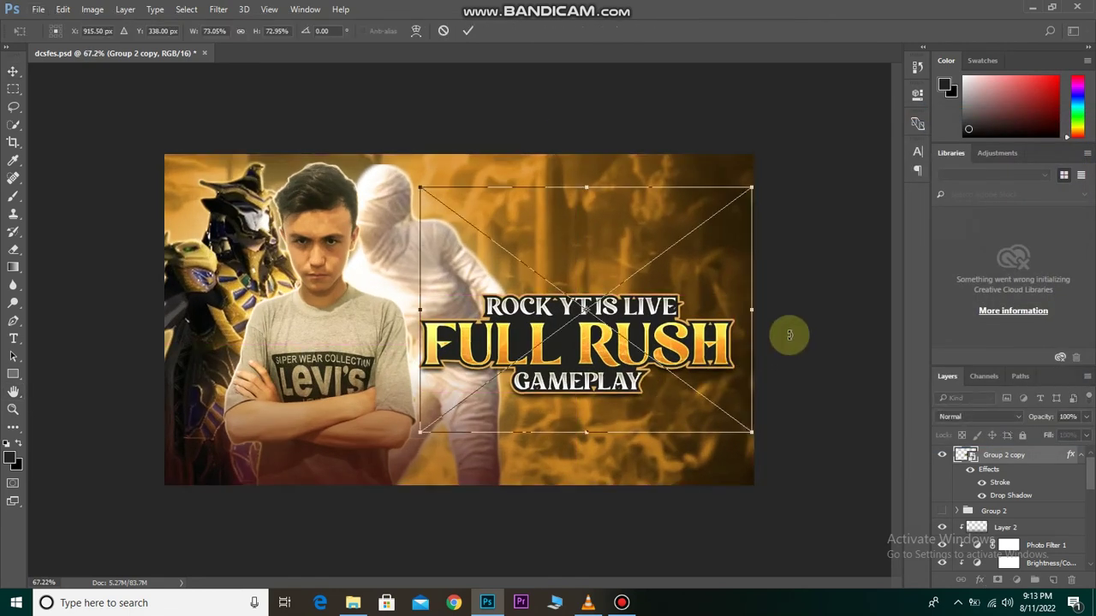
left_click_drag(804, 366, 808, 348)
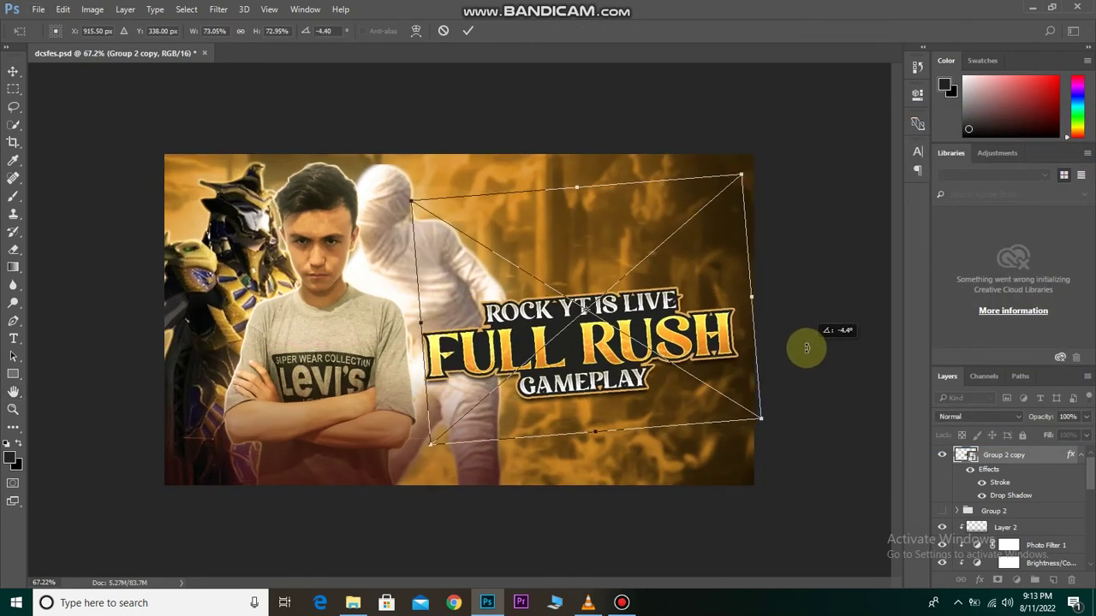
mouse_move(751, 184)
left_mouse_down()
mouse_move(790, 187)
mouse_move(780, 180)
left_mouse_up()
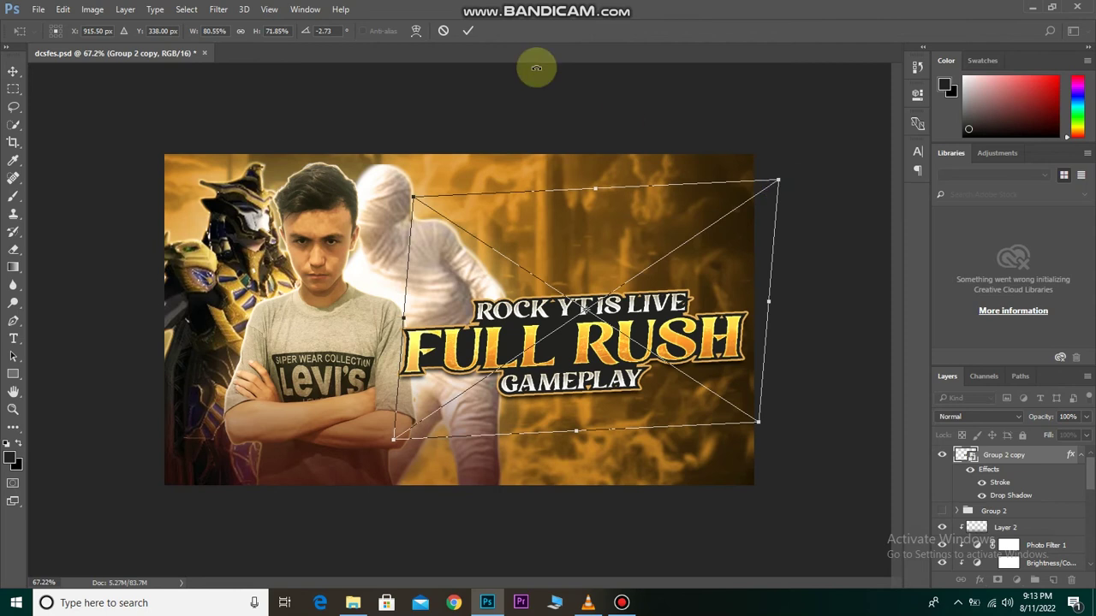
left_click(468, 30)
key("ctrl+minus")
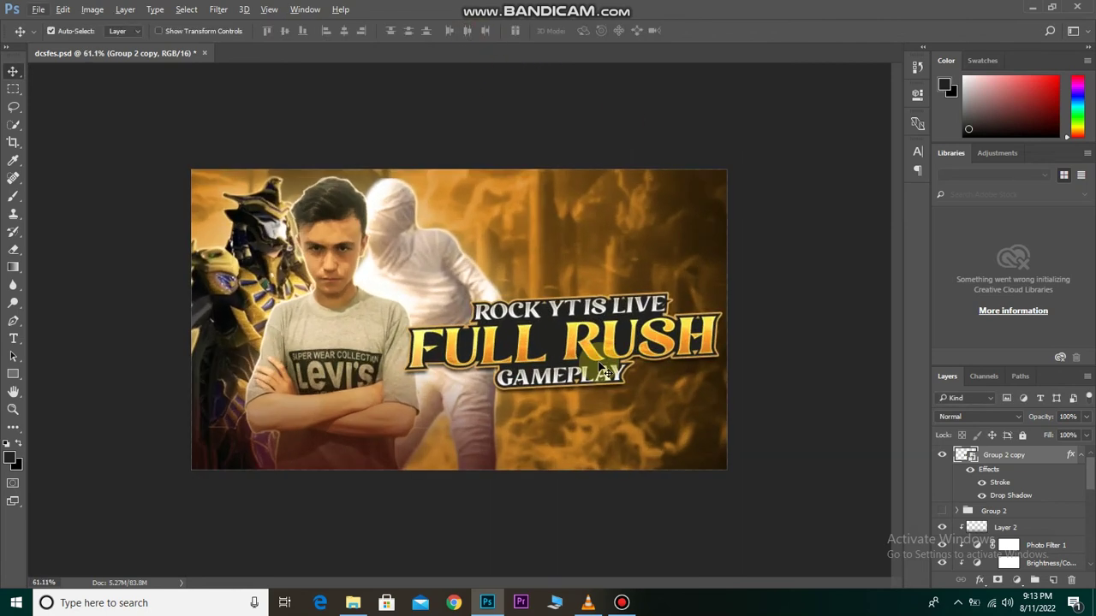
left_click(944, 455)
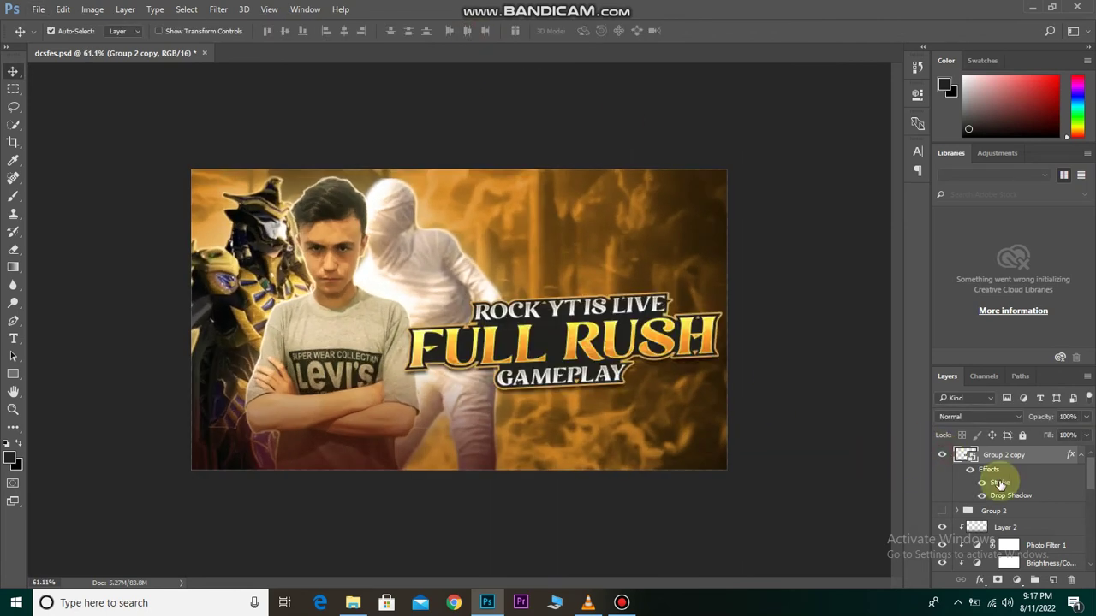
Place the logo png embedded, scaled down above ROCK YT IS LIVE.
left_click(37, 14)
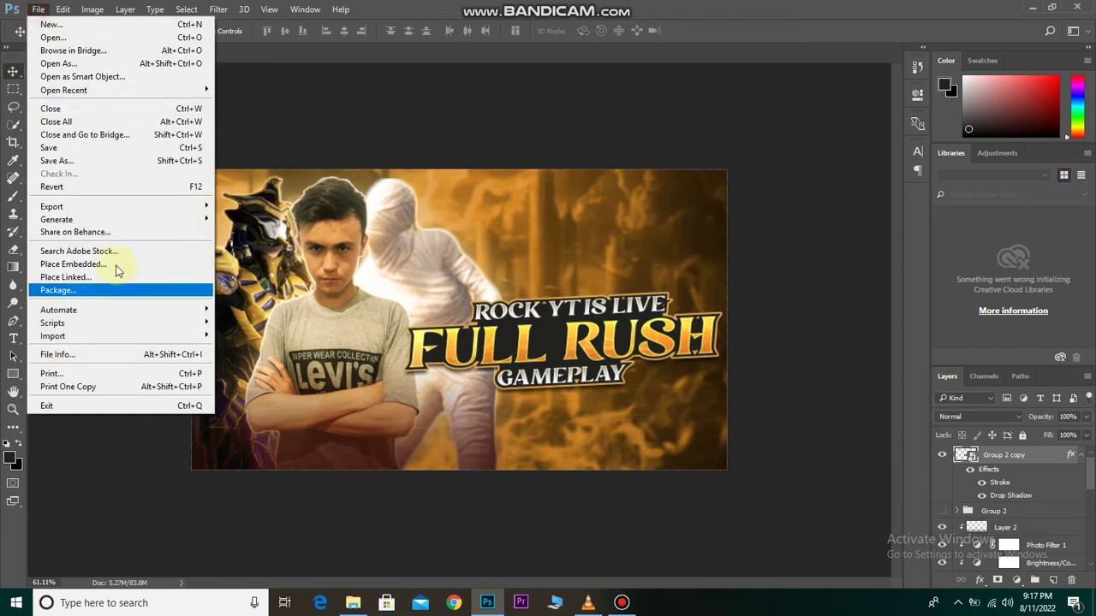
left_click(94, 264)
left_click(86, 202)
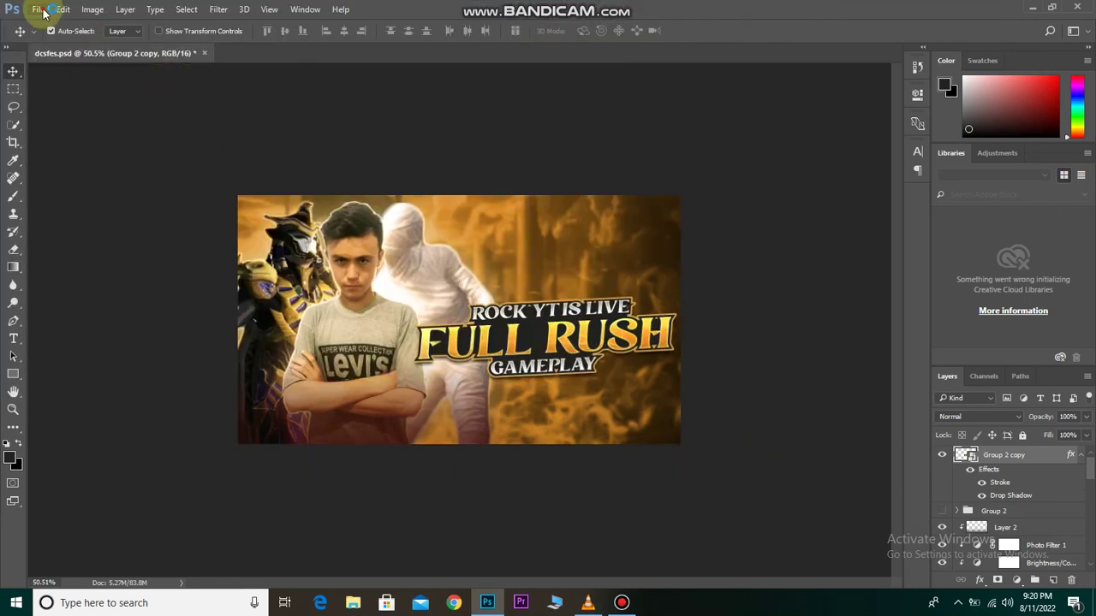
left_click(38, 9)
left_click(90, 265)
double_click(236, 216)
left_click_drag(572, 224, 484, 290)
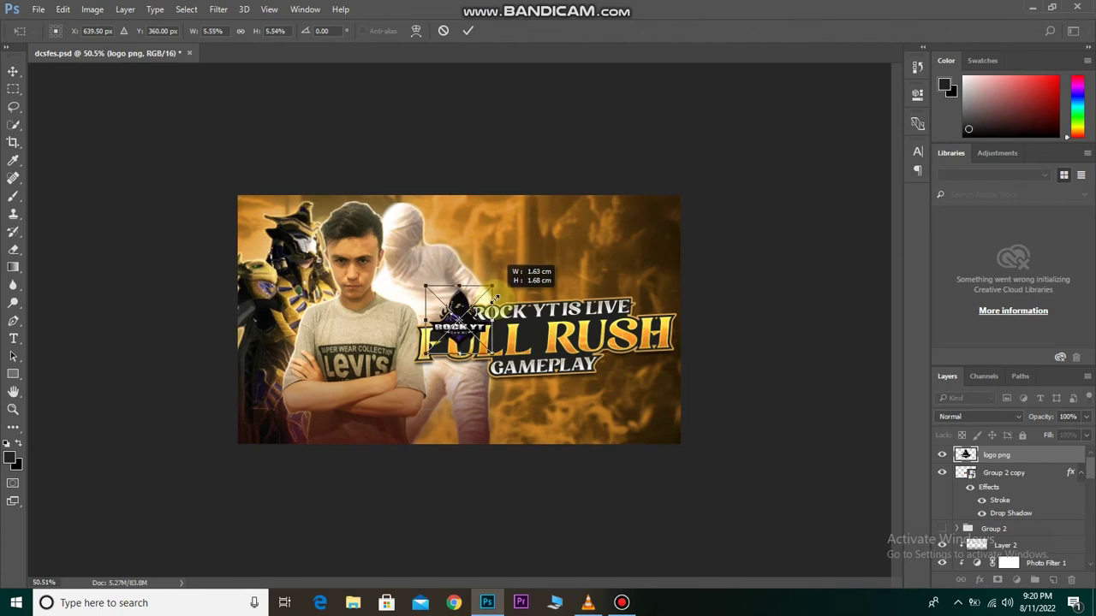
left_click_drag(482, 336, 579, 292)
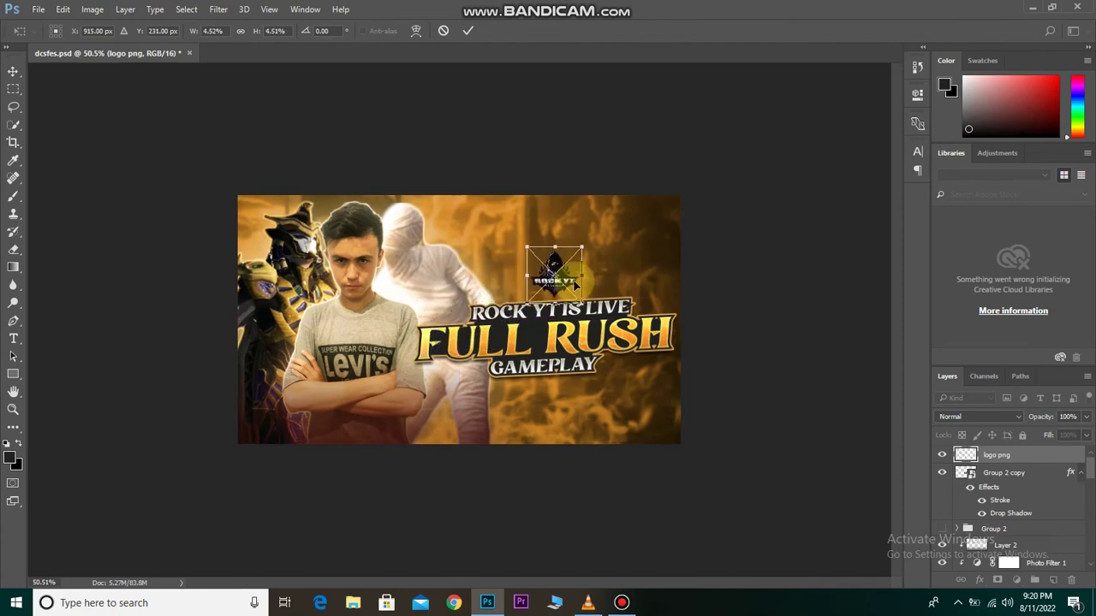
left_click(468, 30)
Toggle the logo's visibility to check it, then dismiss a program error.
scroll(641, 326, "up", 1)
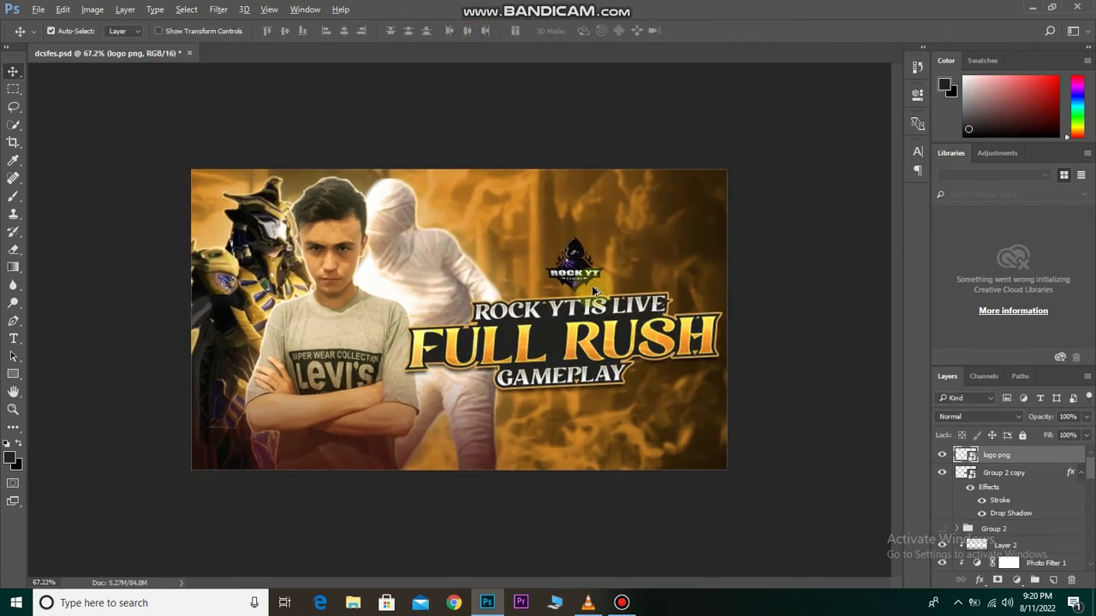
scroll(587, 289, "up", 1)
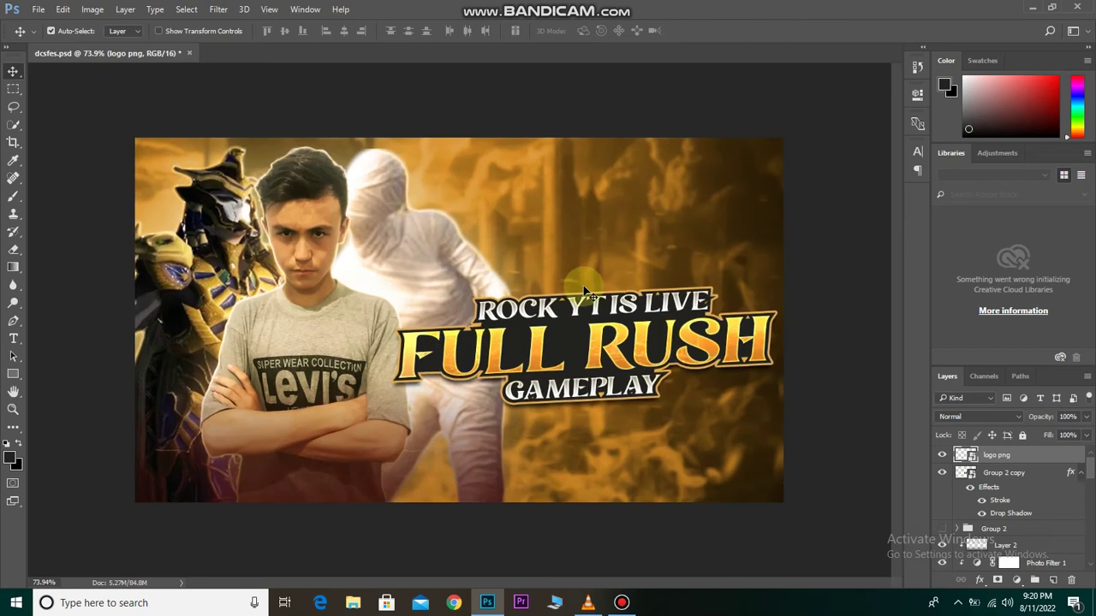
left_click(943, 456)
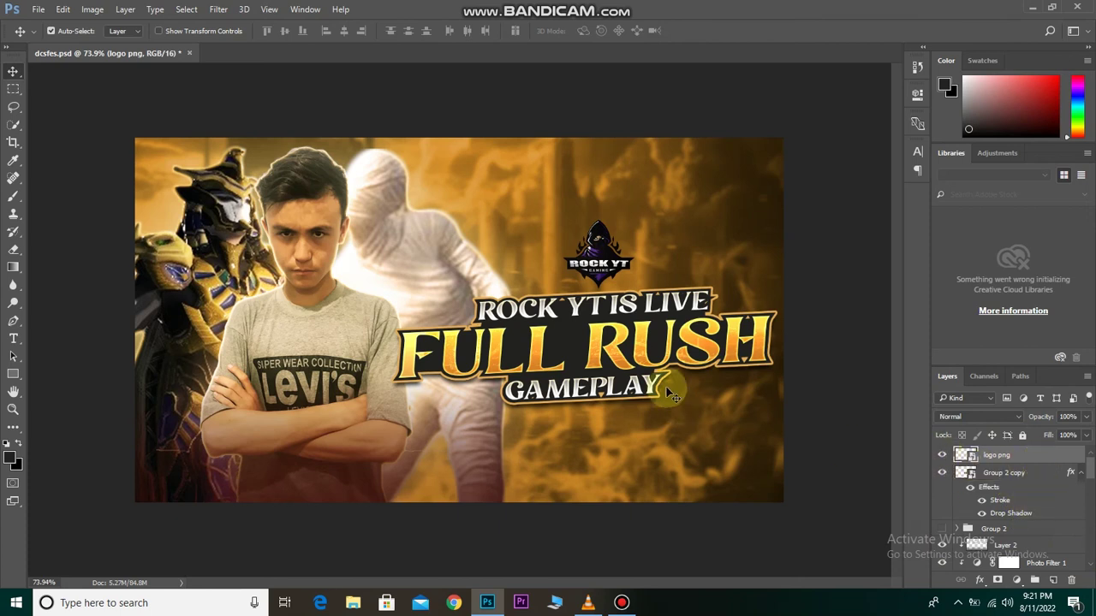
left_click(599, 324)
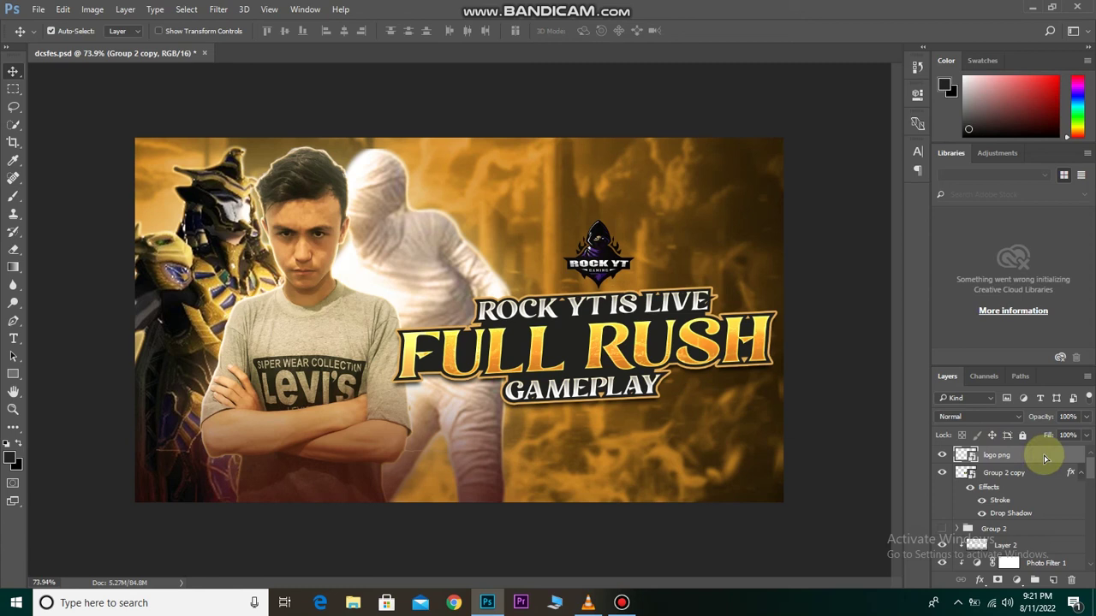
left_click(666, 308)
left_click(551, 234)
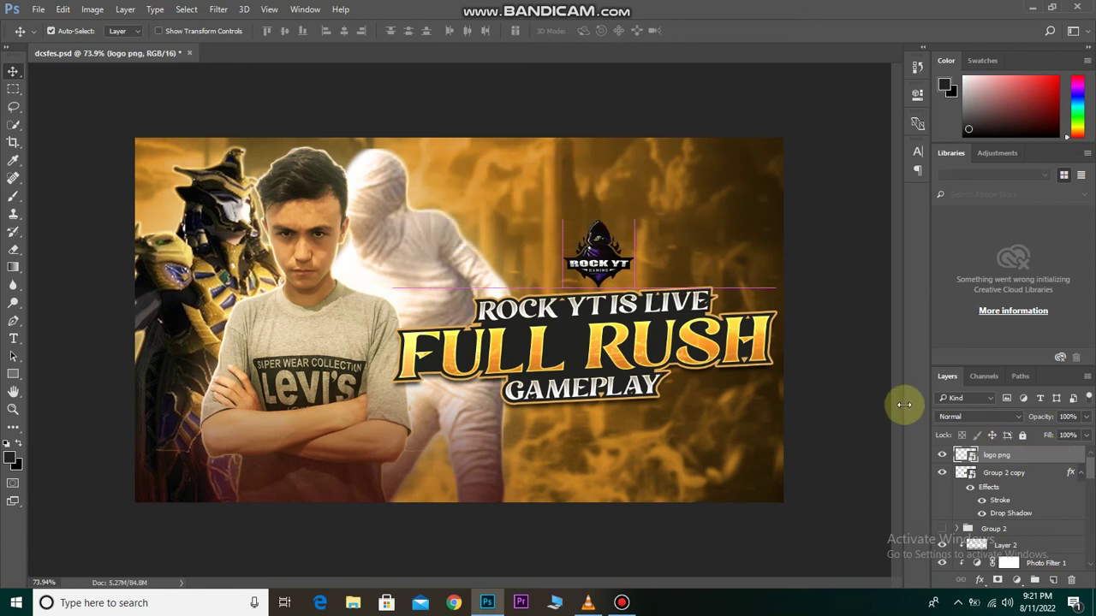
Give the logo layer an outline Stroke and a Drop Shadow.
right_click(1059, 455)
left_click(725, 234)
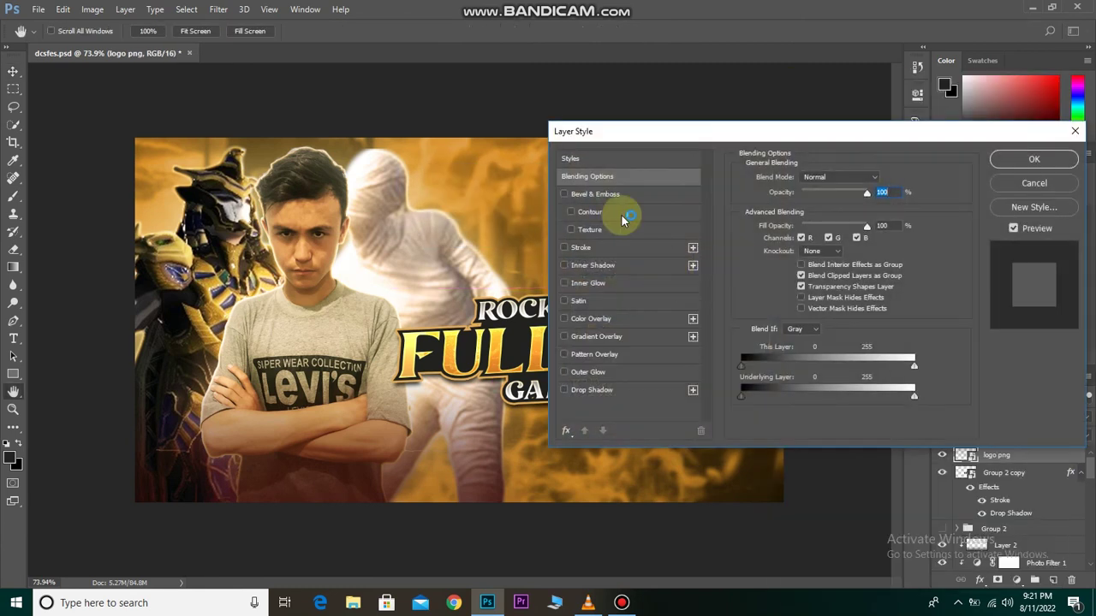
left_click_drag(673, 140, 922, 147)
left_click(846, 267)
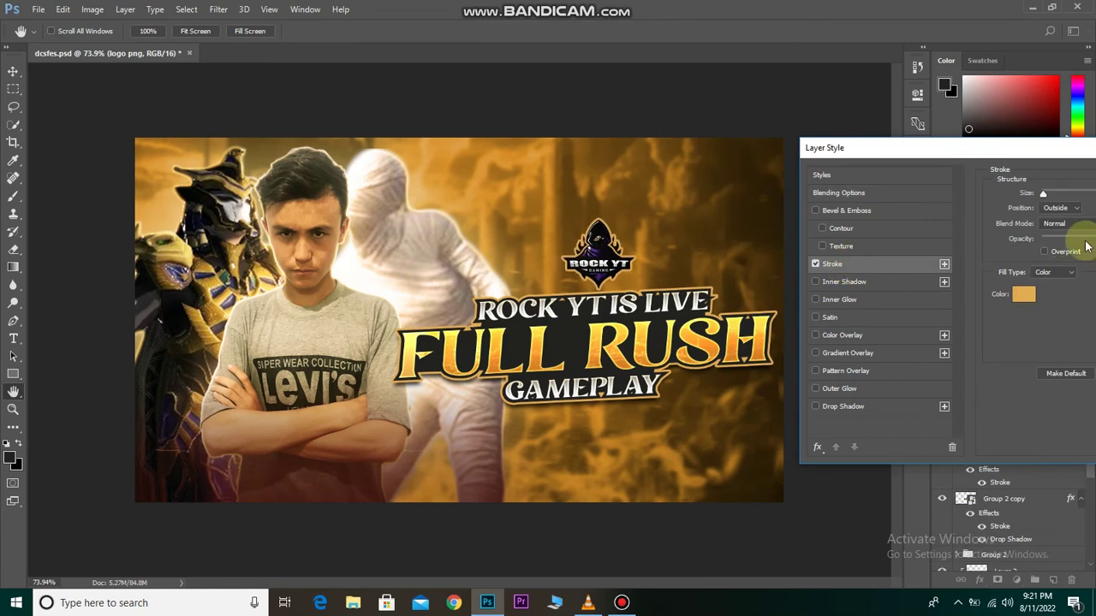
left_click(866, 405)
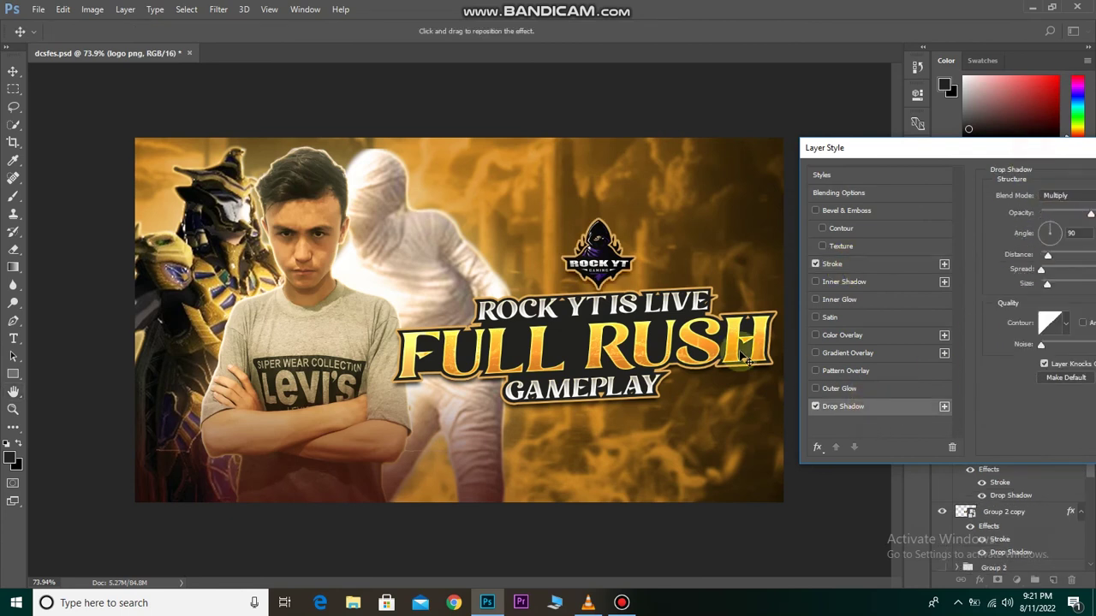
left_click_drag(1002, 152, 843, 152)
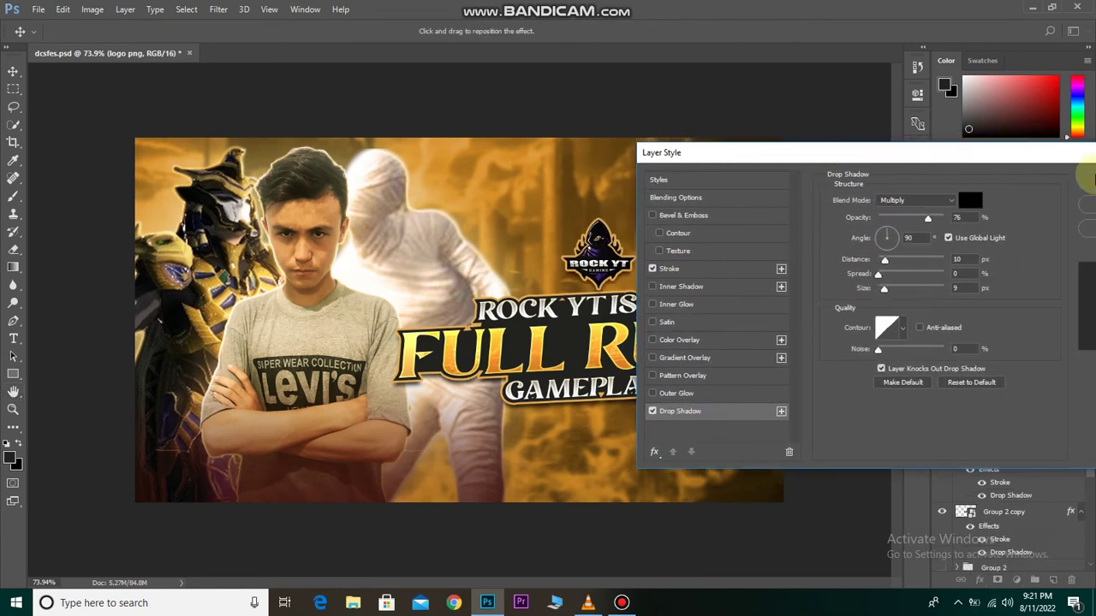
left_click(1066, 171)
Begin placing another image with Place Embedded.
scroll(557, 416, "down", 2)
scroll(558, 416, "up", 2)
left_click(38, 10)
left_click(73, 263)
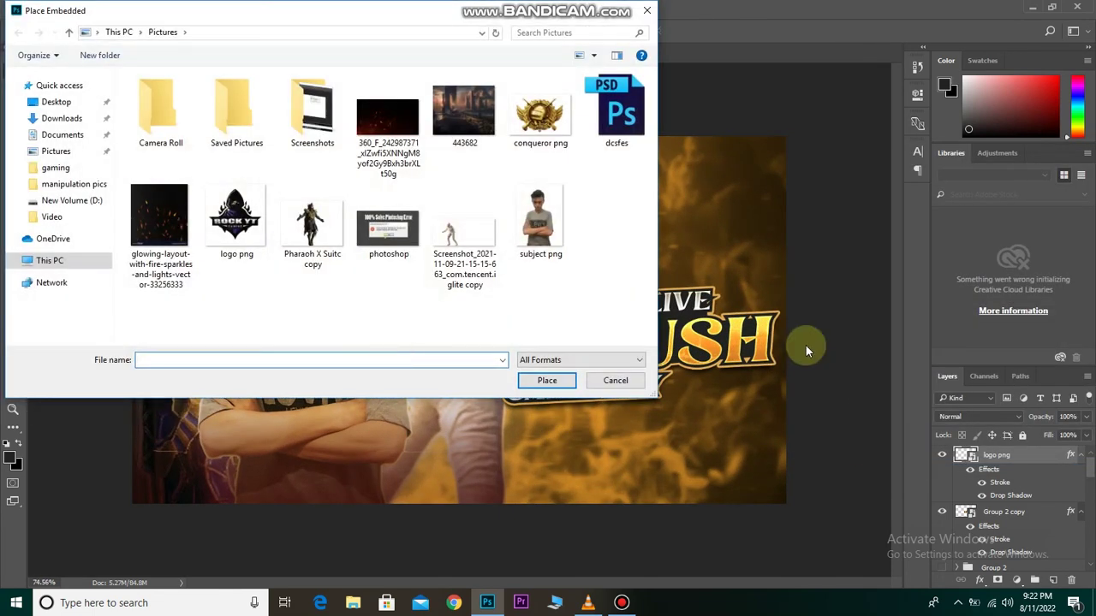
Place conqueror png, shrink it to about 17%, tilt it ~9°, and set it bottom centre.
left_click(611, 380)
mouse_move(751, 146)
left_mouse_down()
mouse_move(648, 213)
mouse_move(614, 219)
left_mouse_up()
left_click_drag(516, 330, 555, 225)
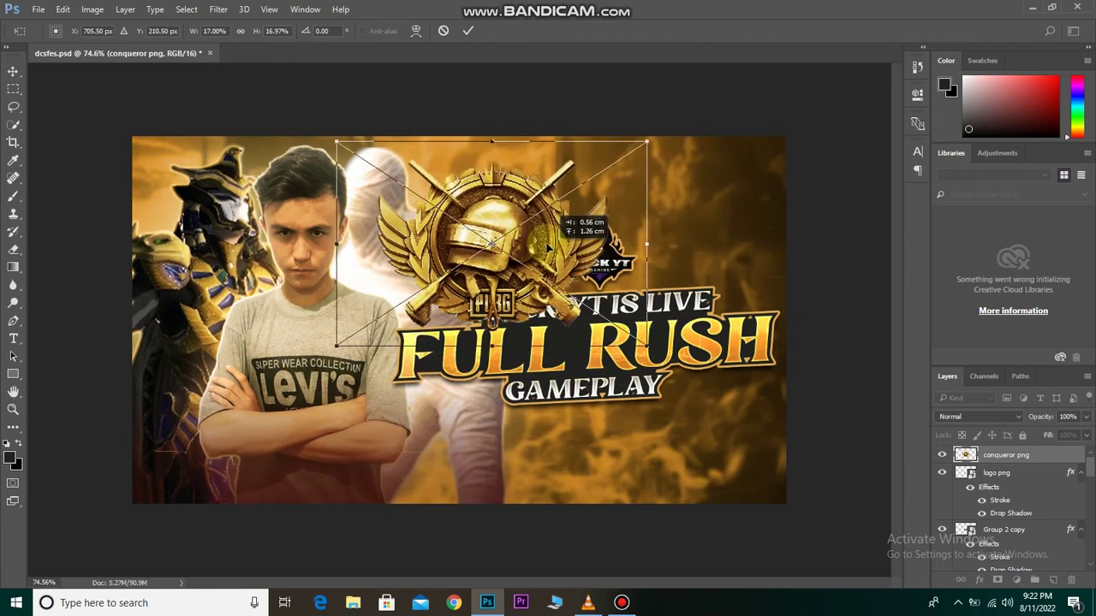
left_click_drag(809, 402, 817, 446)
mouse_move(442, 220)
left_mouse_down()
mouse_move(735, 505)
mouse_move(754, 504)
left_mouse_up()
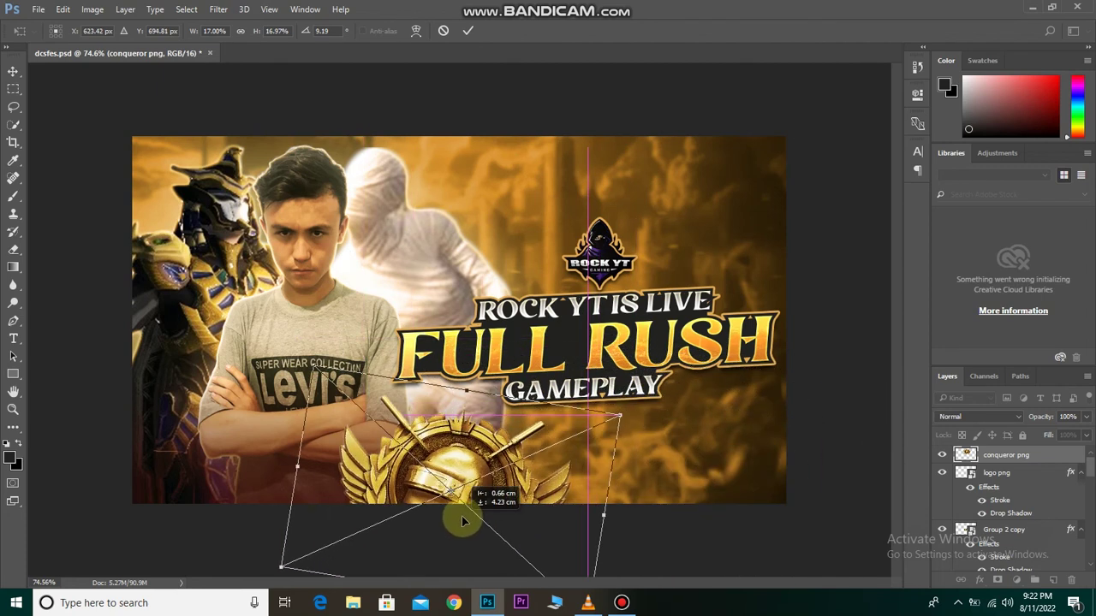
left_click_drag(754, 503, 463, 516)
left_click(469, 30)
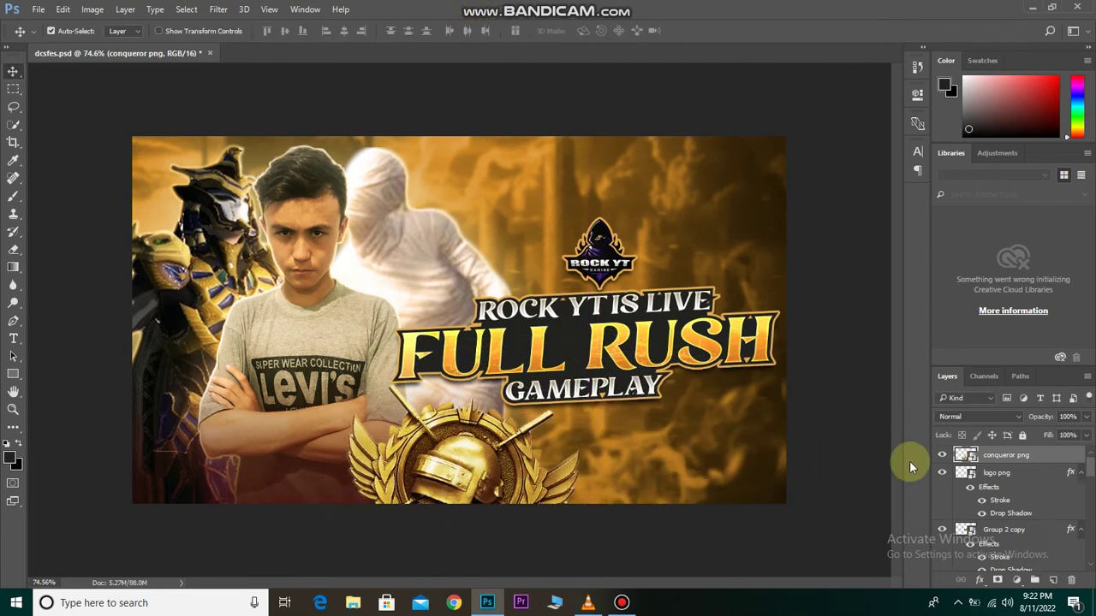
left_click(218, 10)
left_click(428, 238)
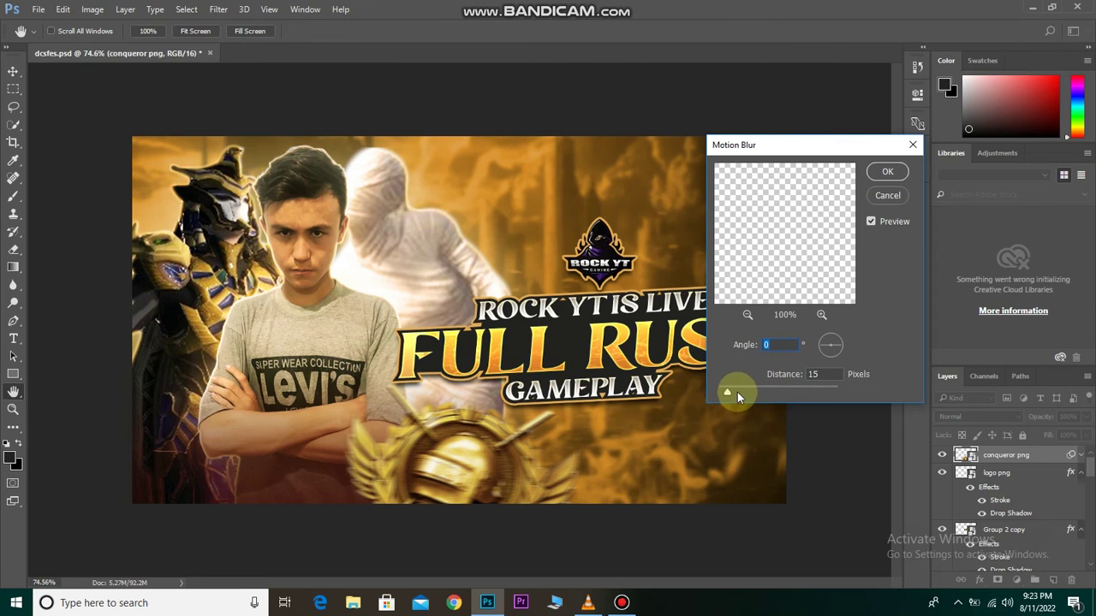
Blur the emblem with an 18-pixel Motion Blur, then drag a copy toward the top.
left_click_drag(729, 388, 730, 396)
left_click(888, 173)
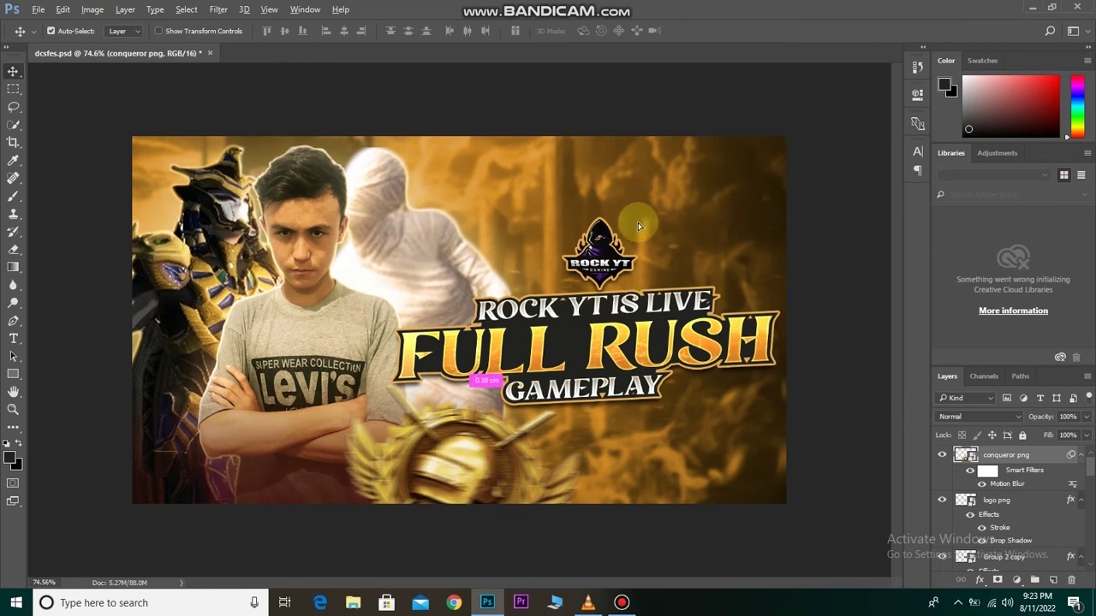
left_click_drag(638, 226, 476, 202)
Shrink the emblem copy to about 7% and move it to the top right.
key("ctrl+t")
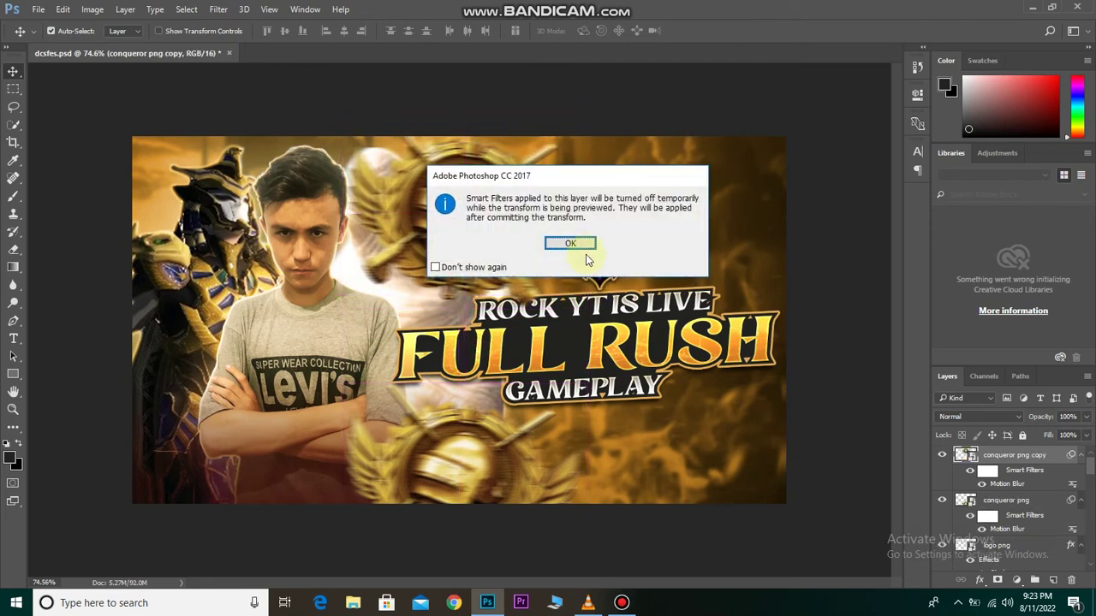
left_click(582, 246)
mouse_move(631, 135)
left_mouse_down()
mouse_move(580, 193)
mouse_move(638, 295)
mouse_move(668, 265)
left_mouse_up()
left_click_drag(736, 216, 827, 214)
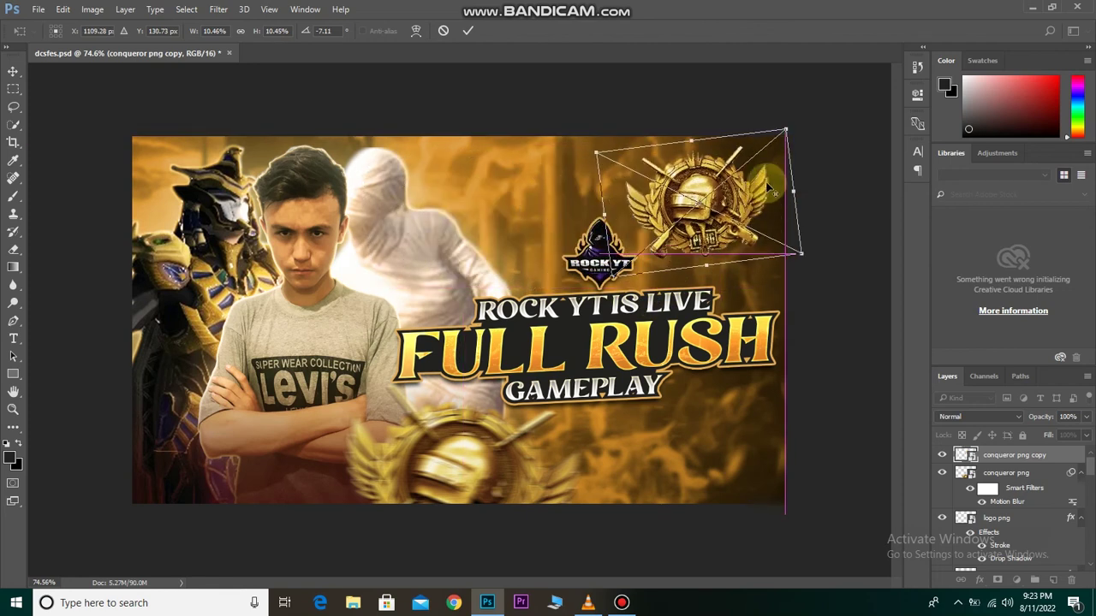
left_click_drag(787, 129, 760, 153)
left_click(469, 31)
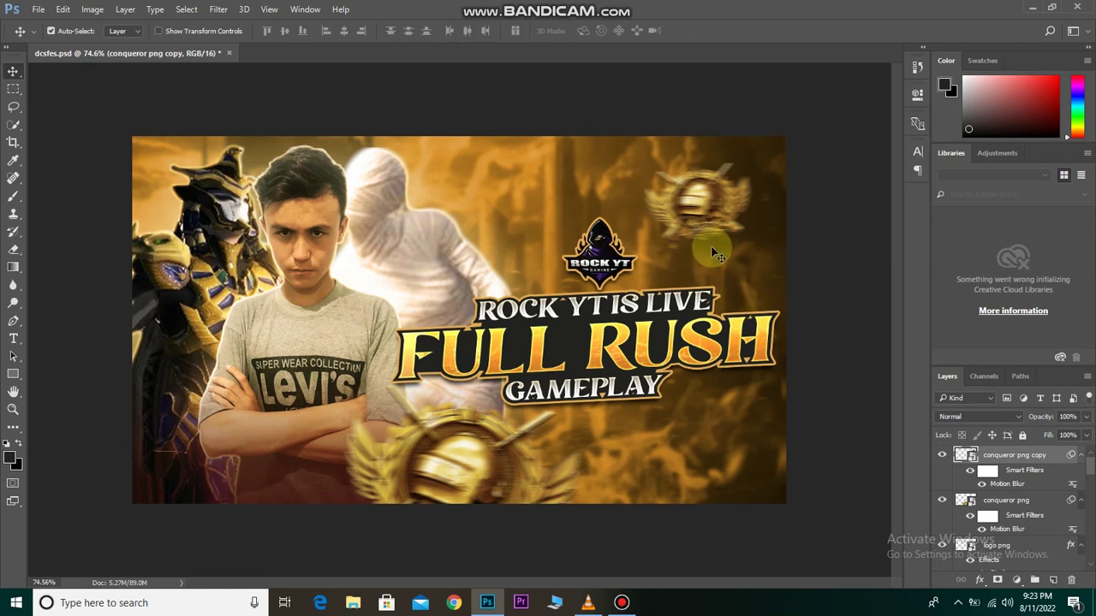
Duplicate another emblem to the upper centre, rotated and slightly shrunk.
left_click_drag(707, 223, 627, 224)
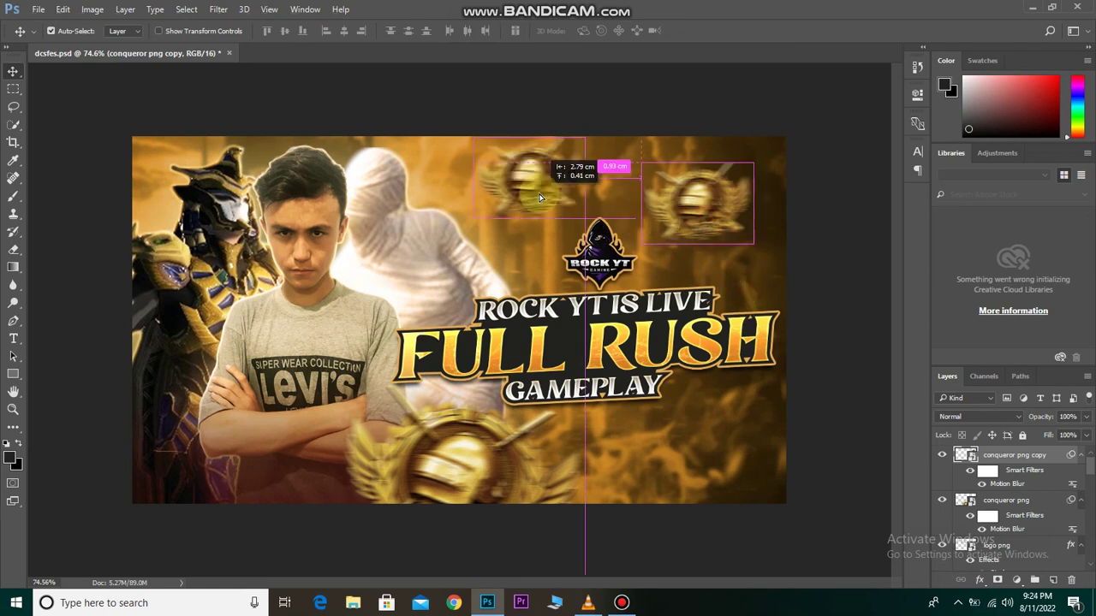
mouse_move(540, 197)
left_mouse_down()
mouse_move(527, 197)
mouse_move(558, 167)
left_mouse_up()
key("ctrl+t")
left_click(565, 246)
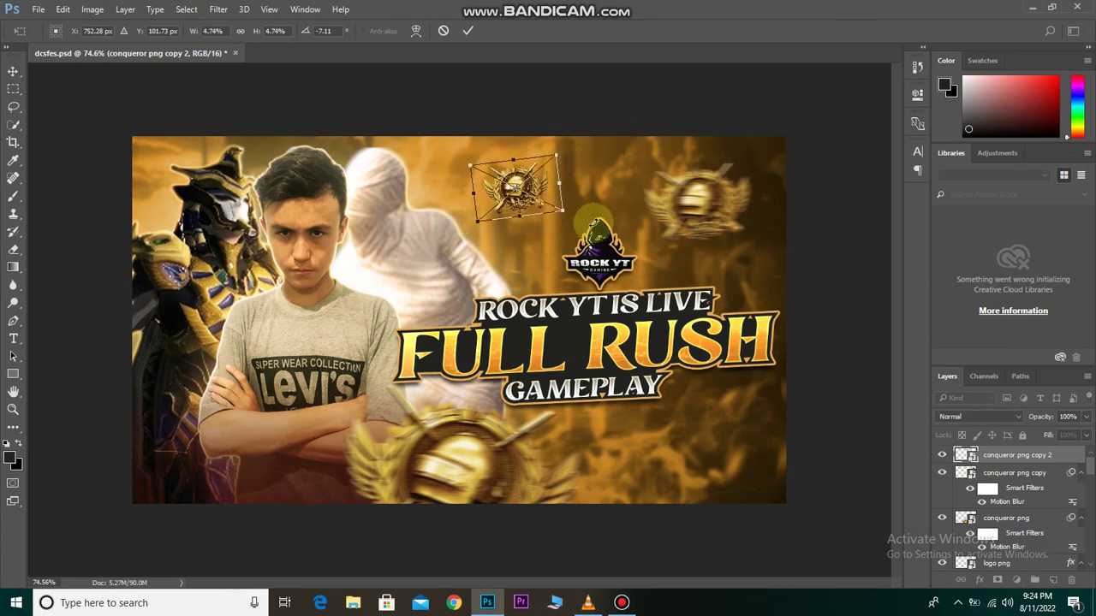
left_click_drag(467, 157, 496, 128)
key("Return")
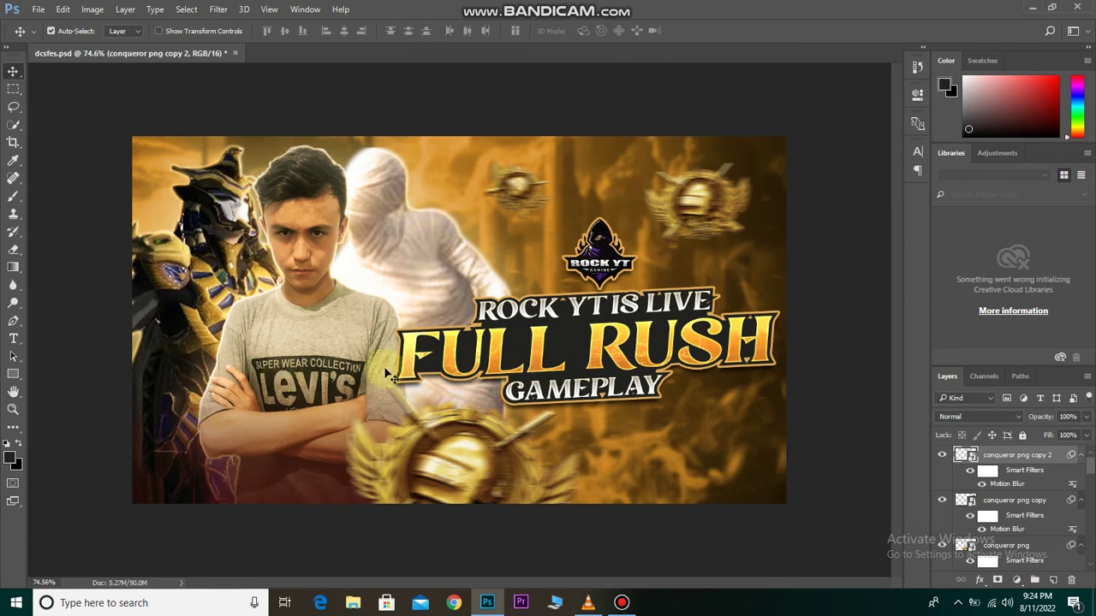
Copy an emblem beside GAMEPLAY, shrunk and tilted about -8.8°, then add an empty layer.
left_click_drag(700, 208, 731, 410)
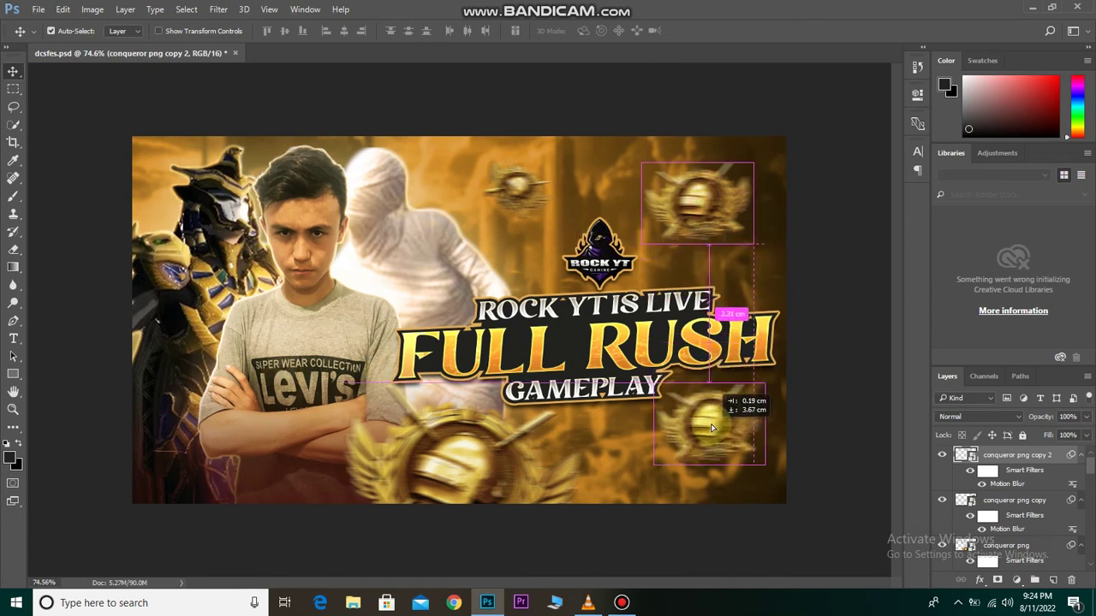
left_click_drag(726, 430, 729, 433)
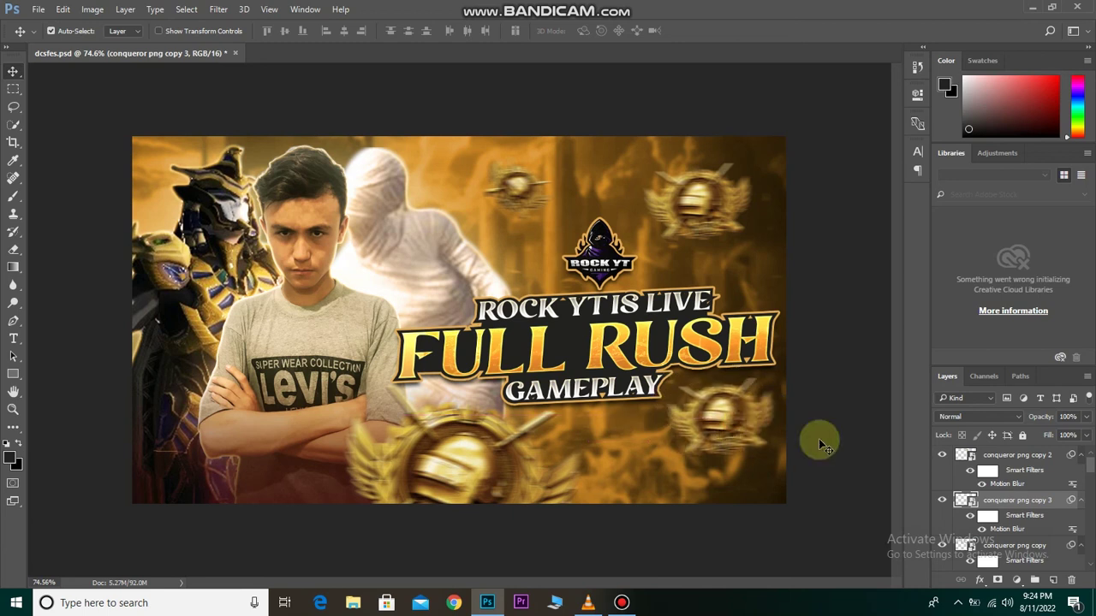
key("ctrl+t")
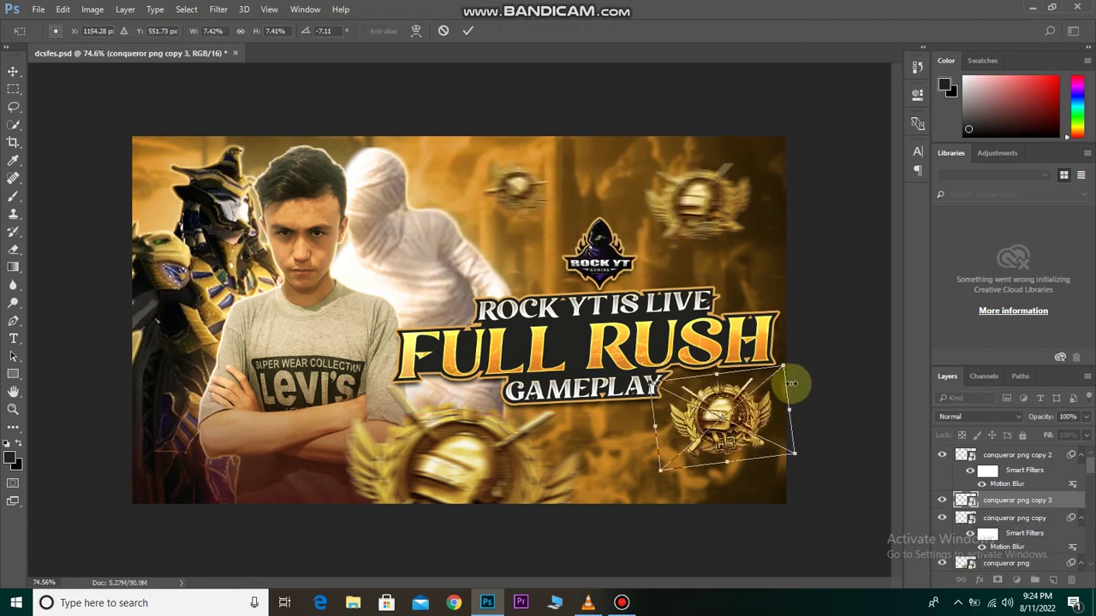
left_click_drag(790, 379, 734, 342)
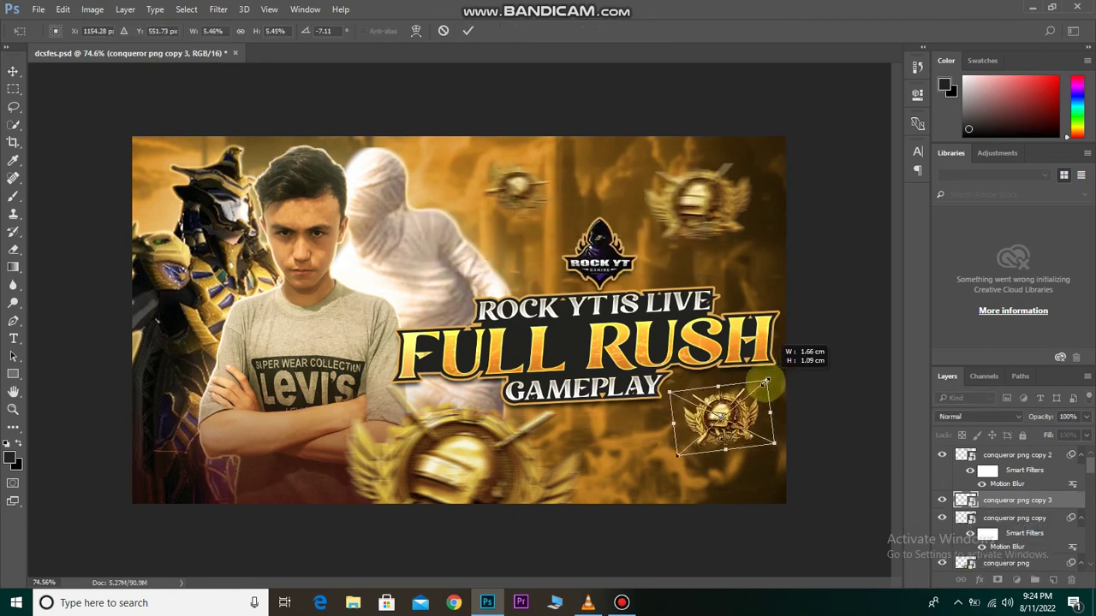
left_click(469, 30)
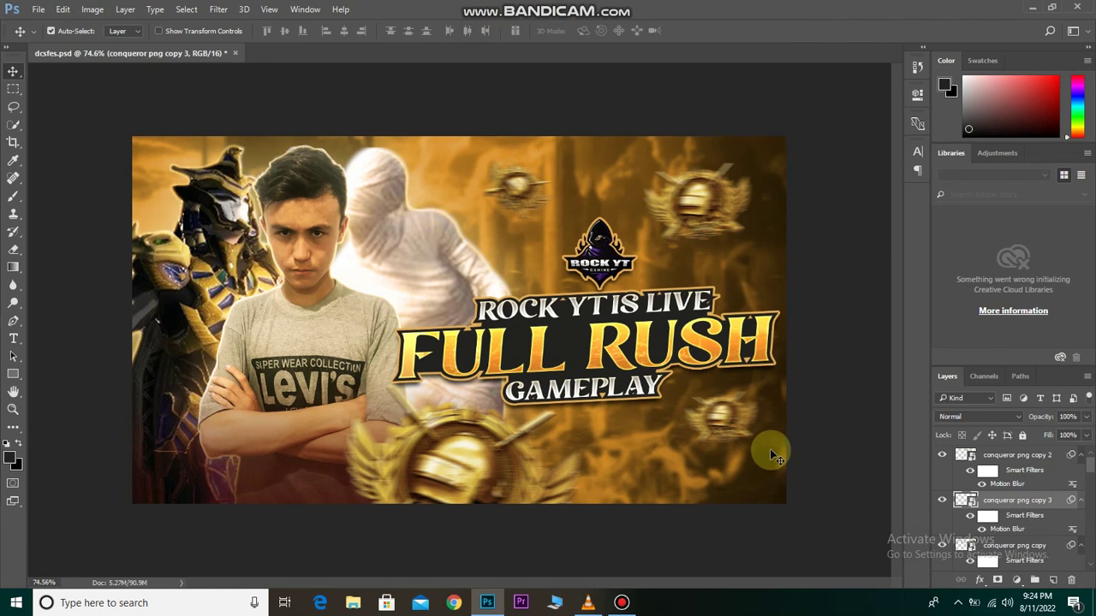
key("ctrl+t")
key("Return")
left_click_drag(844, 462, 857, 442)
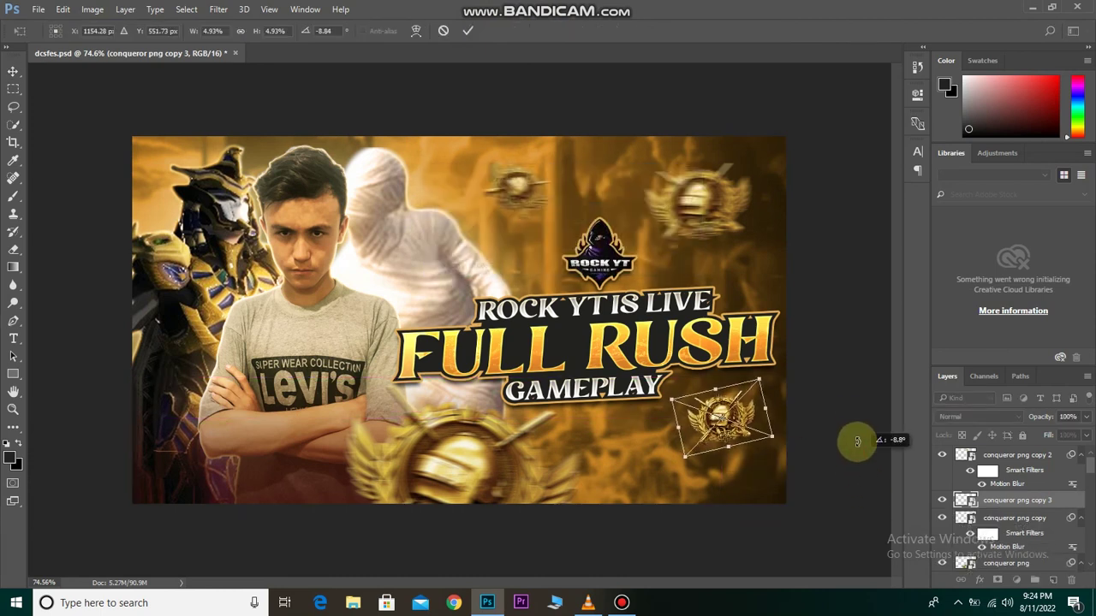
left_click(469, 30)
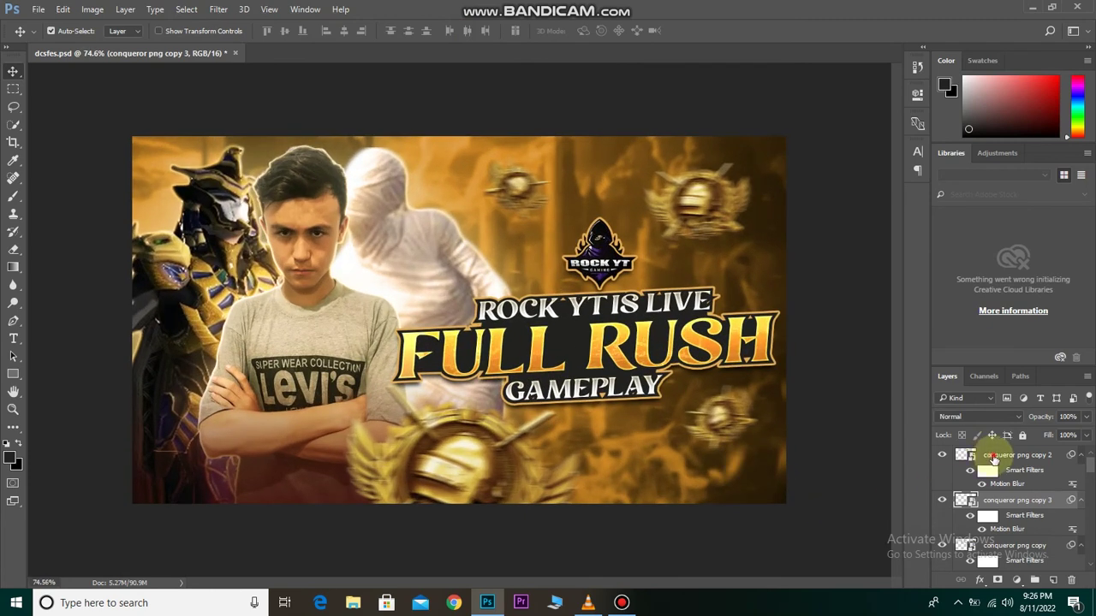
left_click(993, 460)
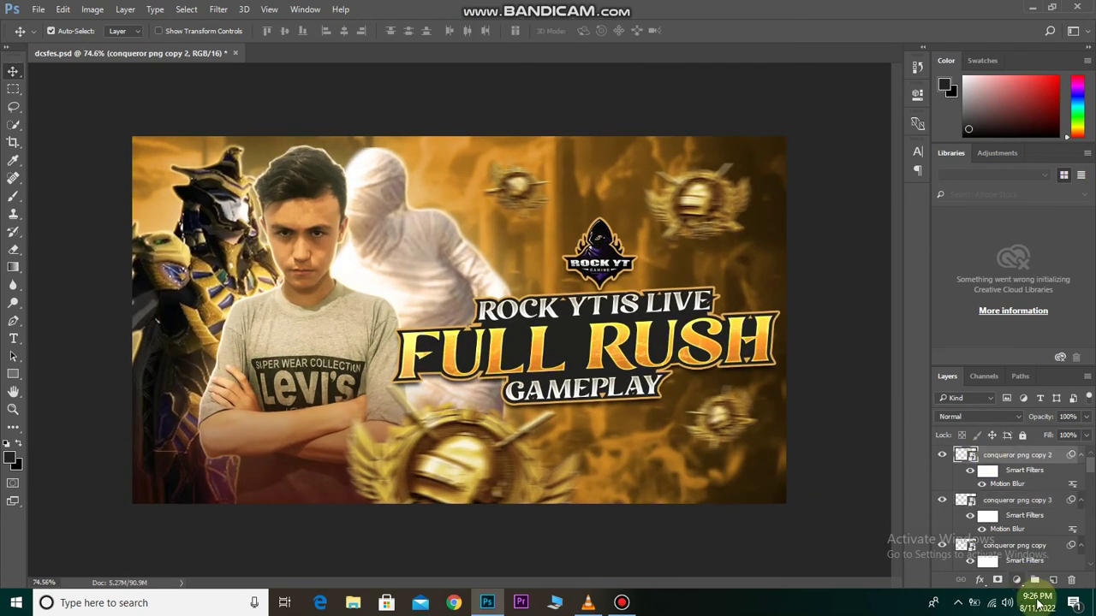
left_click(1053, 580)
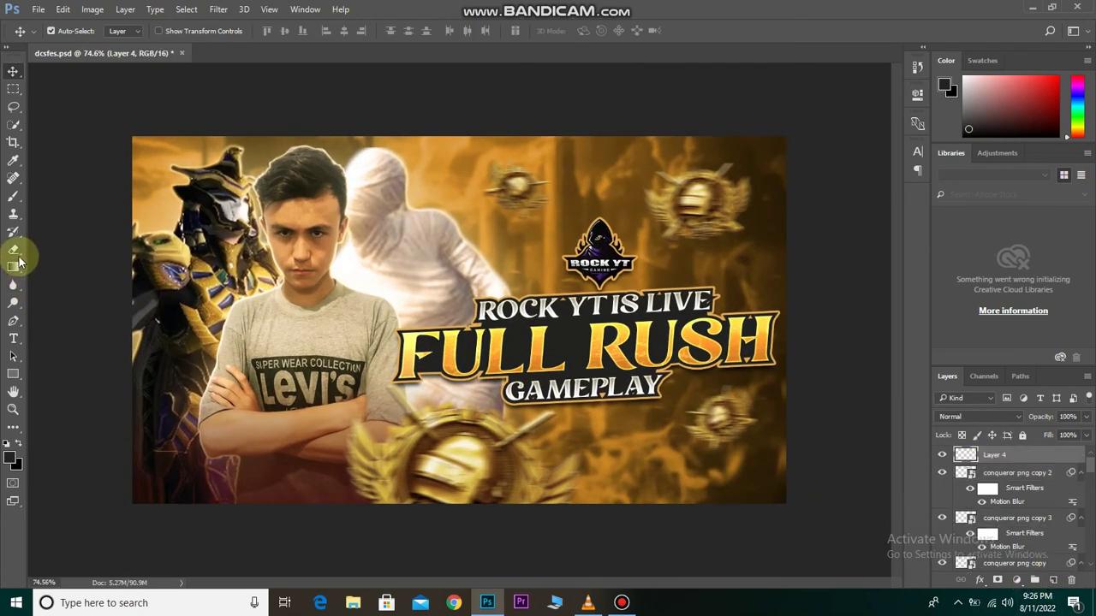
Set white as the brush colour and try a 175-size glow on FULL, then undo it.
left_click(12, 460)
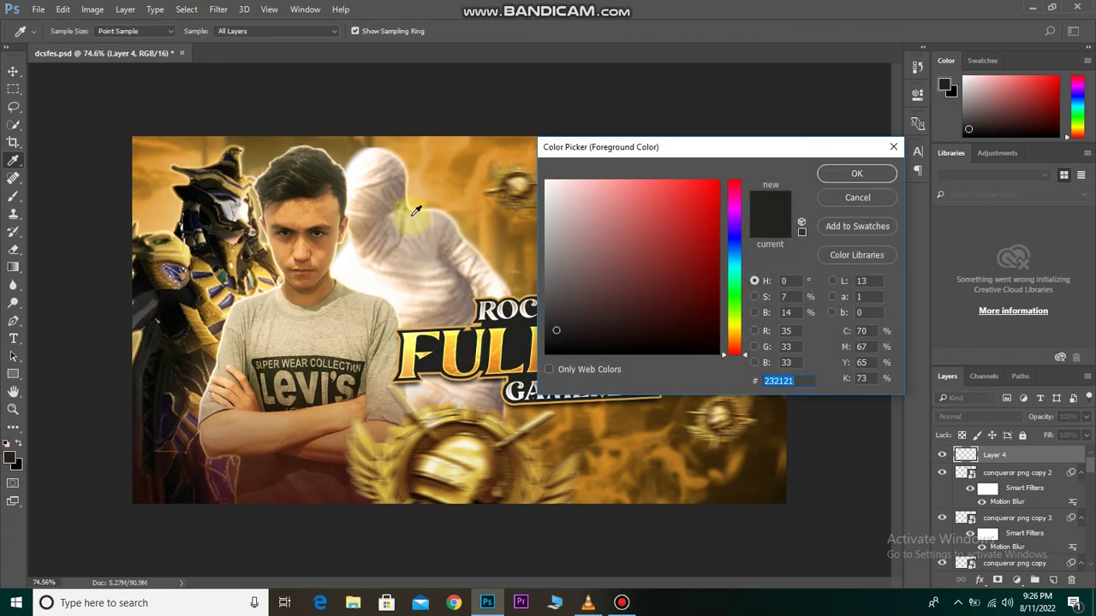
left_click(162, 205)
left_click(460, 220)
left_click(454, 139)
left_click(856, 173)
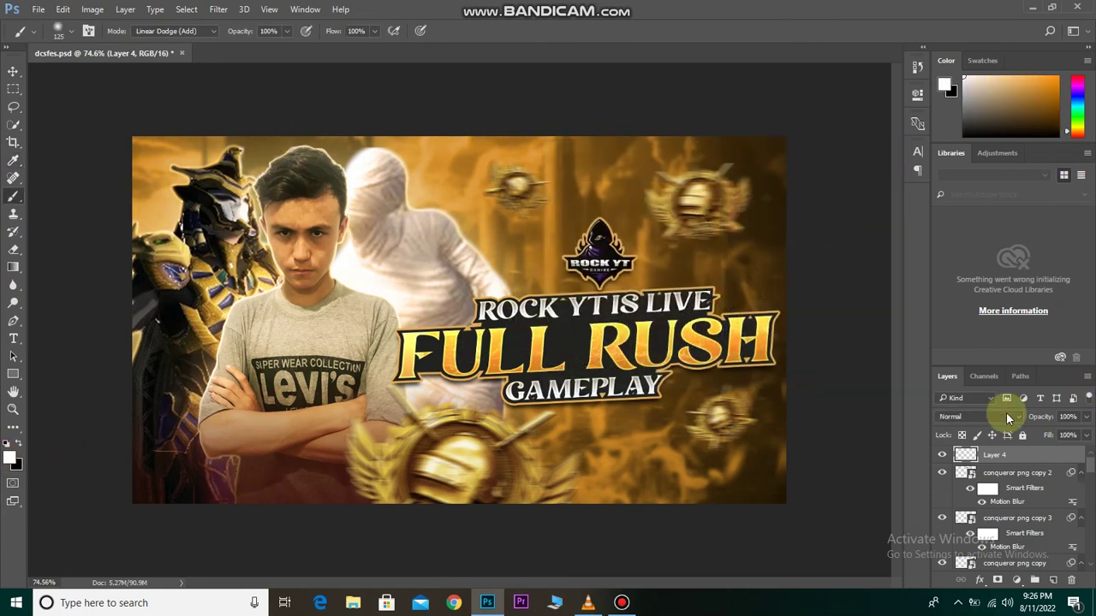
key("bracketright")
key("bracketright")
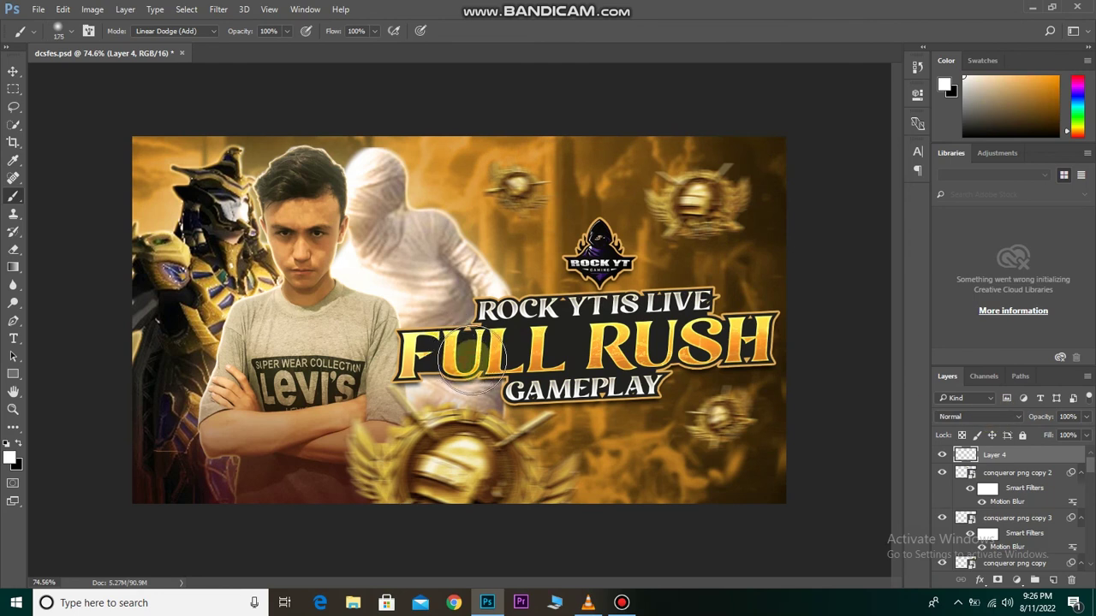
left_click(471, 352)
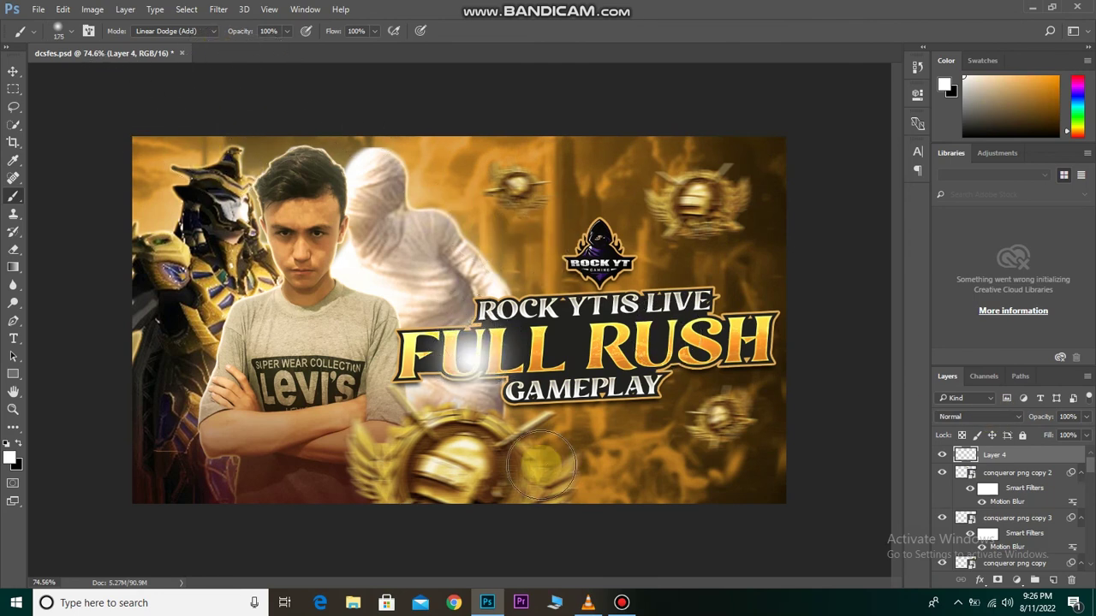
key("ctrl+z")
Paint small bright glints on RUSH and the top of the H.
key("bracketleft")
key("bracketleft")
key("bracketleft")
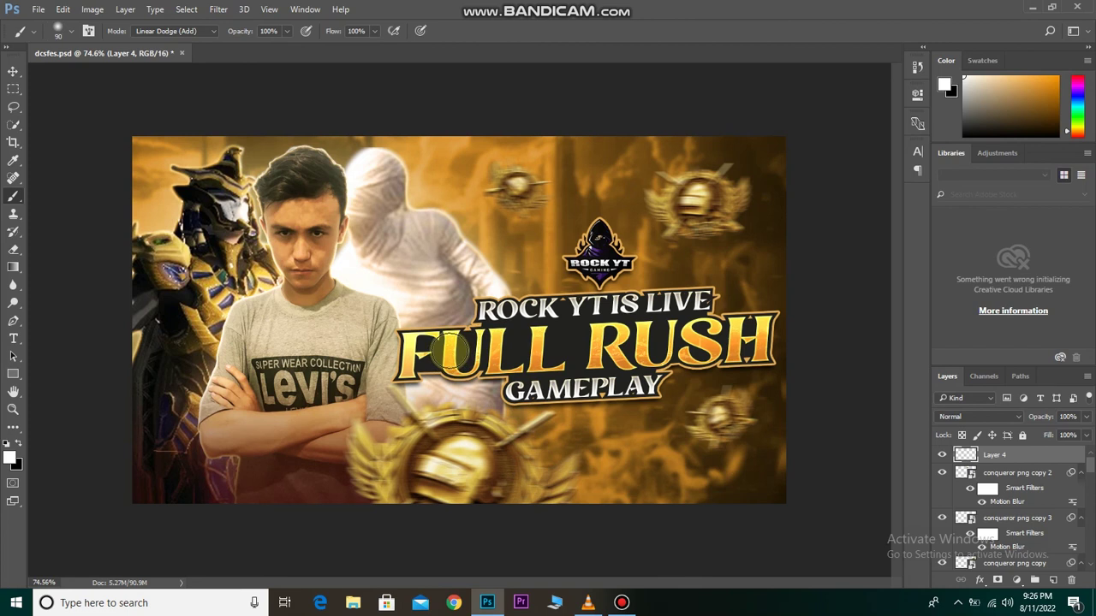
key("bracketleft")
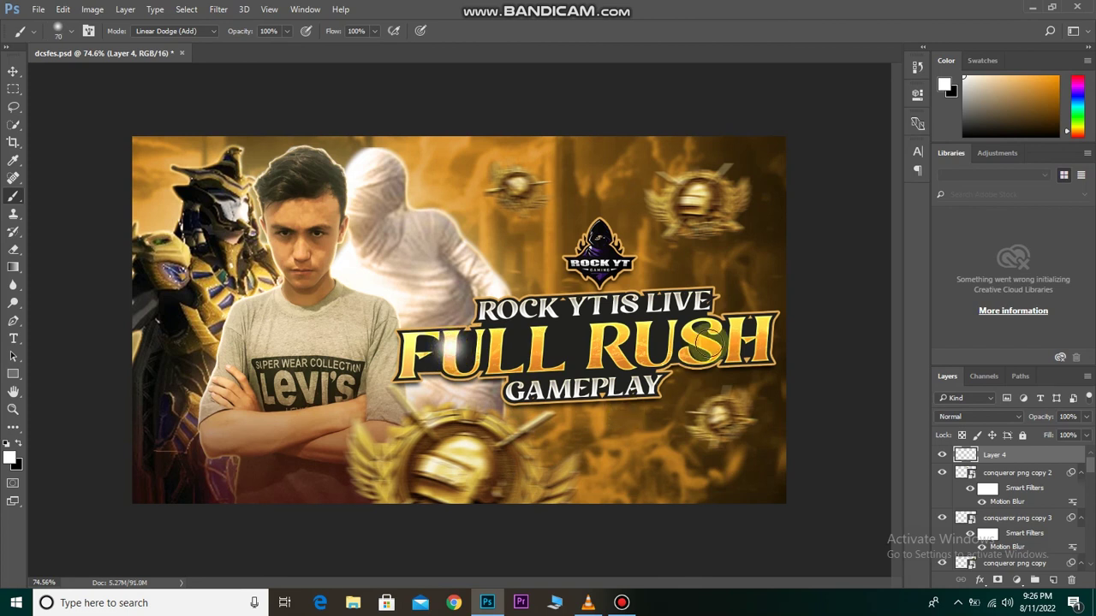
key("bracketleft")
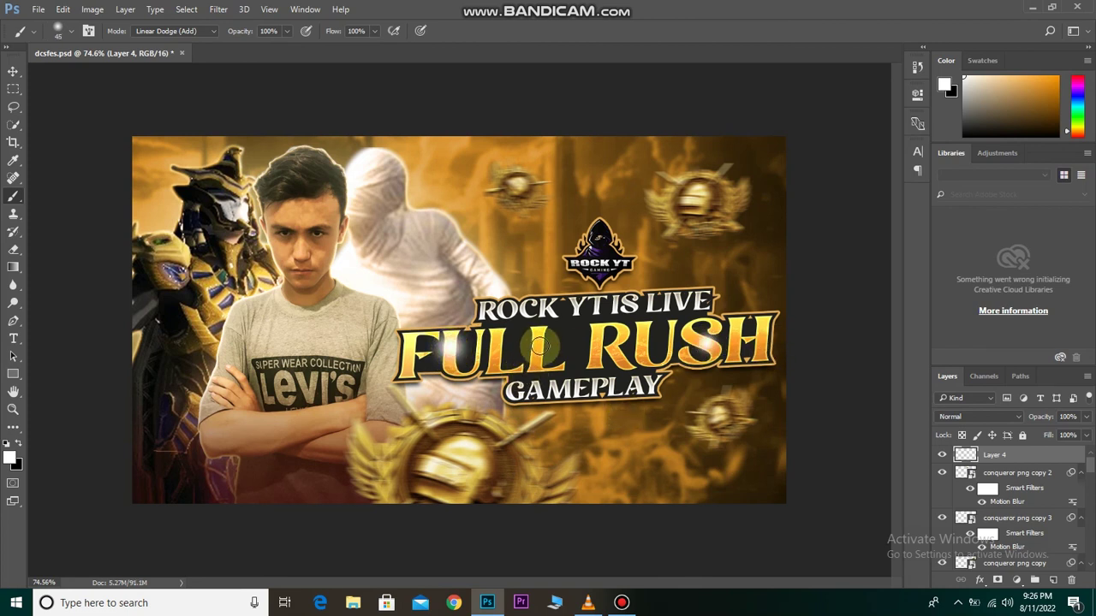
left_click(623, 332)
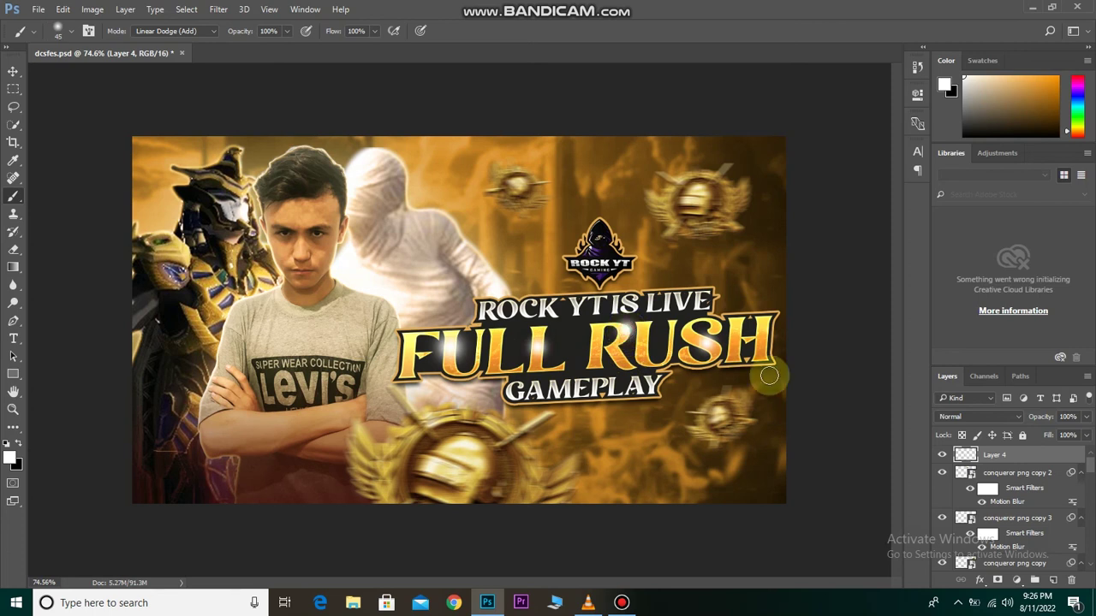
left_click(771, 324)
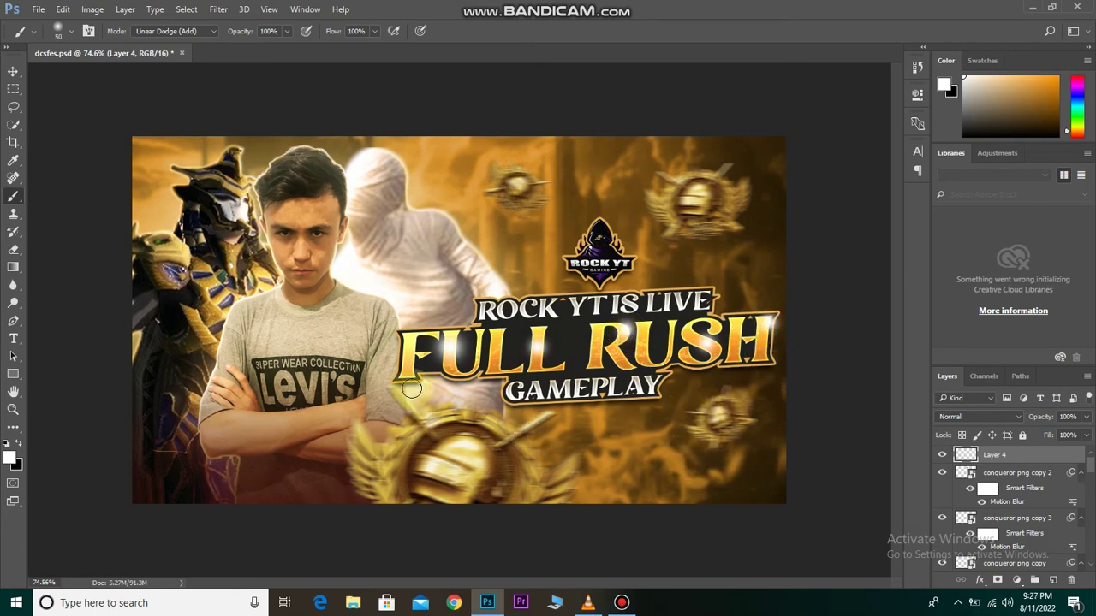
Paint a smaller bright glow on the armored figure's helmet.
key("bracketright")
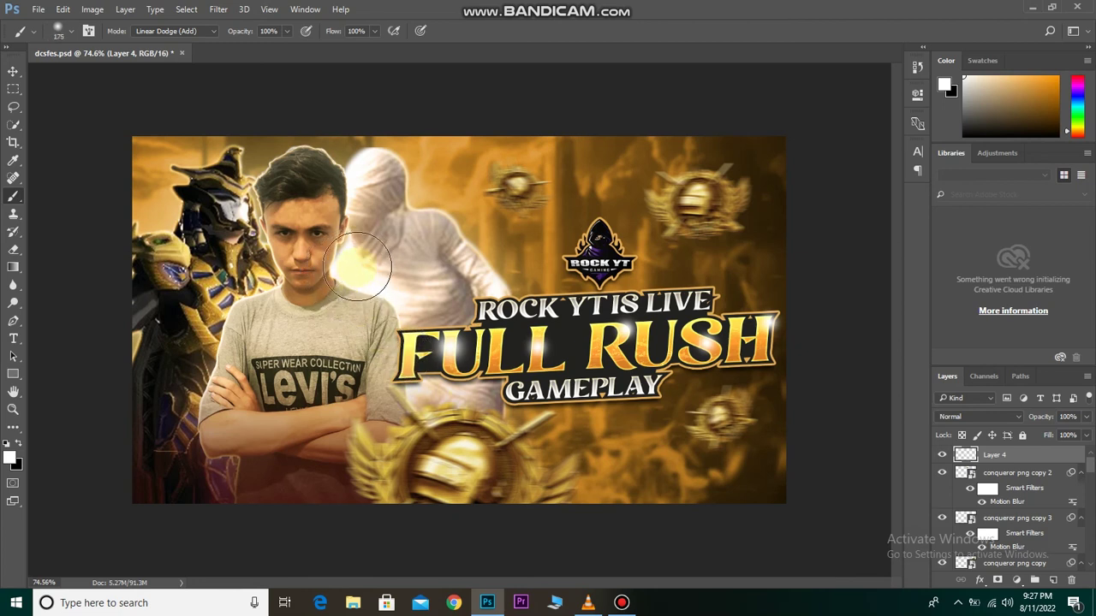
key("bracketleft")
left_click(241, 236)
key("ctrl+z")
key("bracketleft")
key("bracketleft")
key("bracketleft")
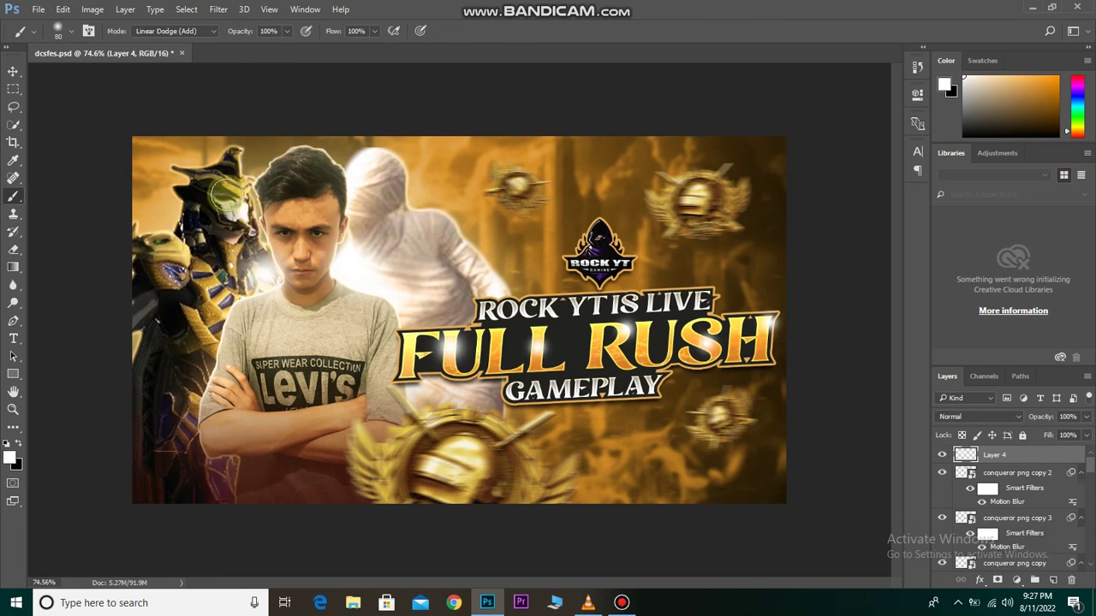
left_click(236, 161)
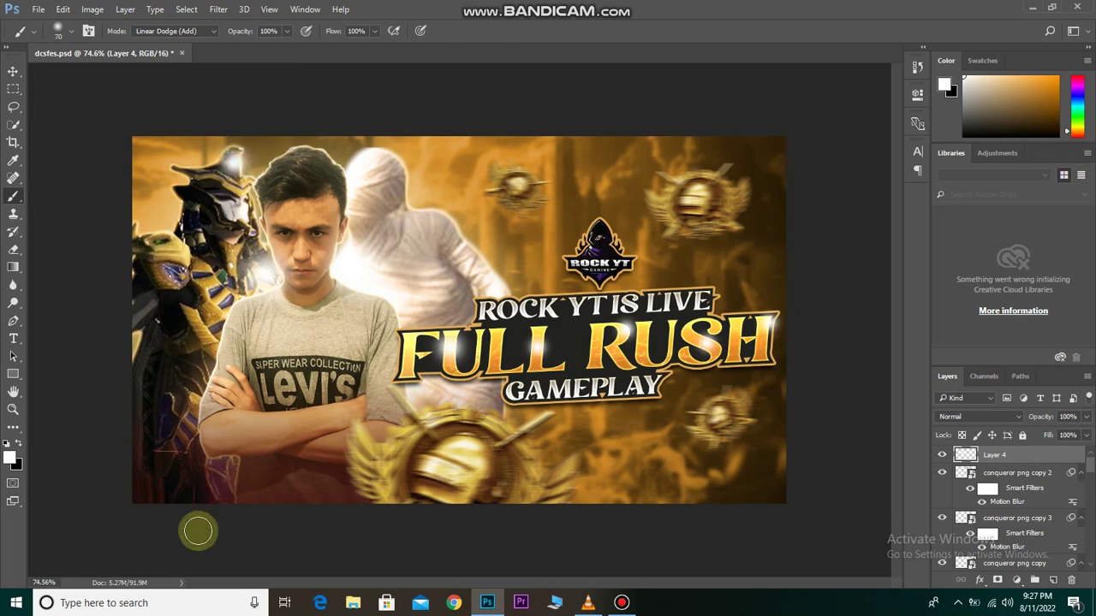
left_click(965, 416)
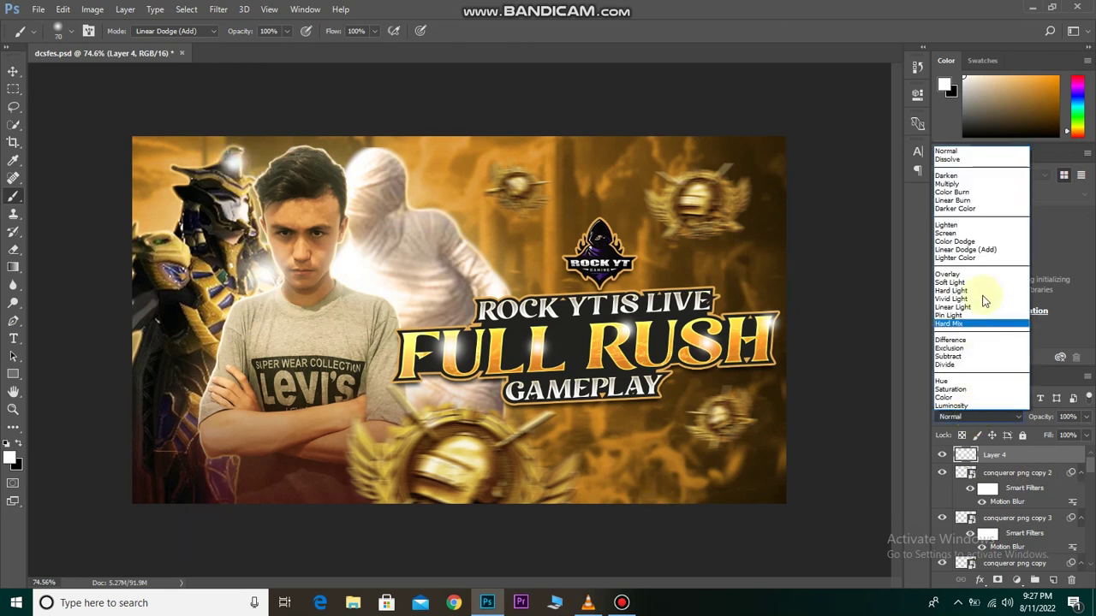
After trying Linear Dodge at 56%, set Layer 4 to Soft Light 98% and stamp visible layers.
left_click(974, 250)
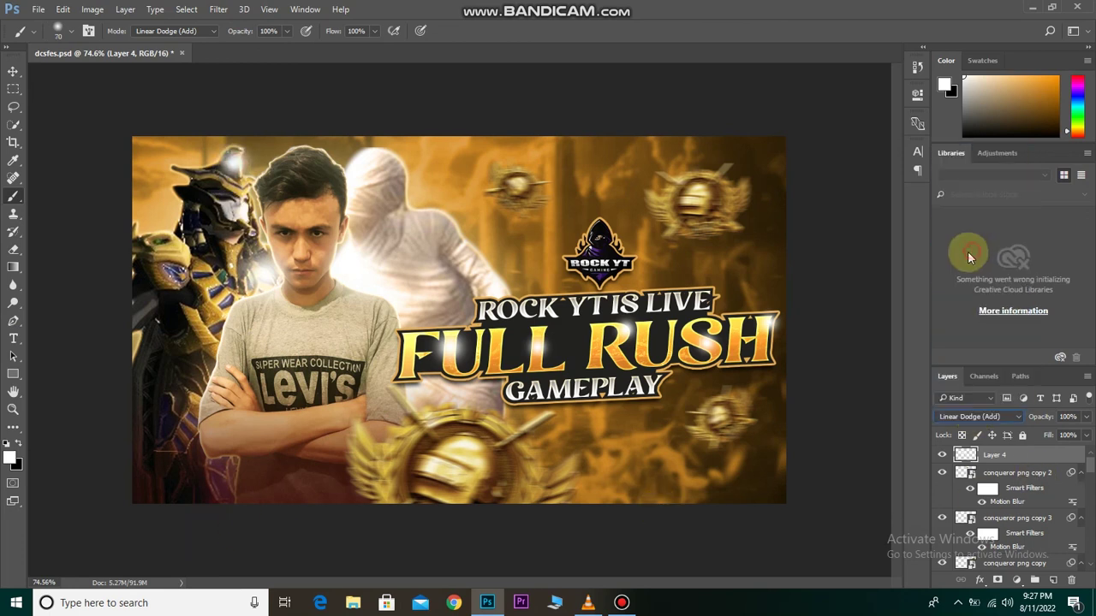
left_click(12, 74)
left_click_drag(1038, 425, 1023, 423)
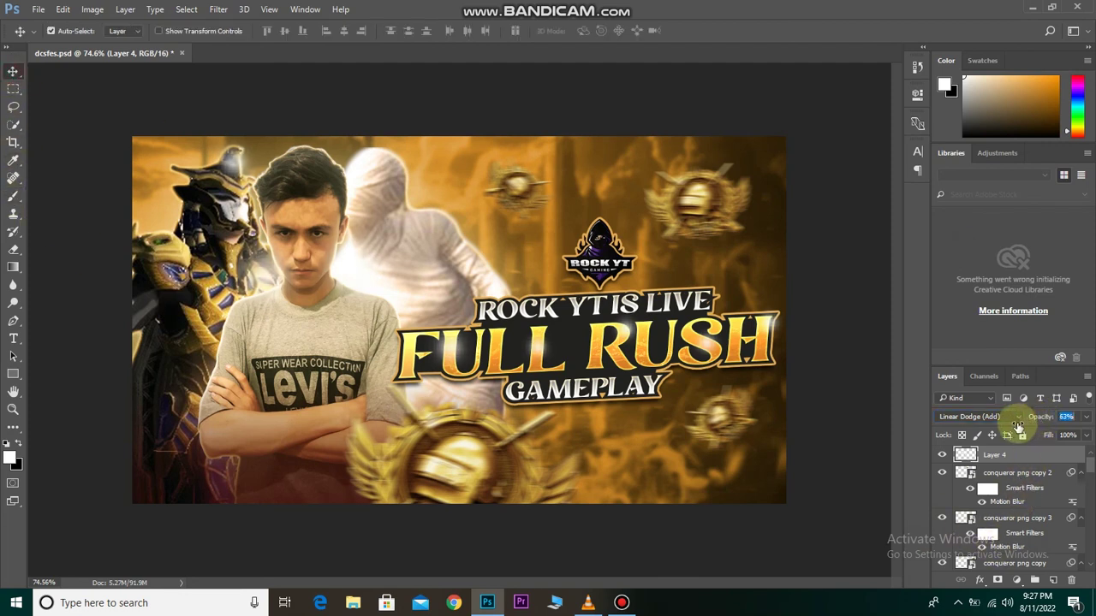
left_click(942, 456)
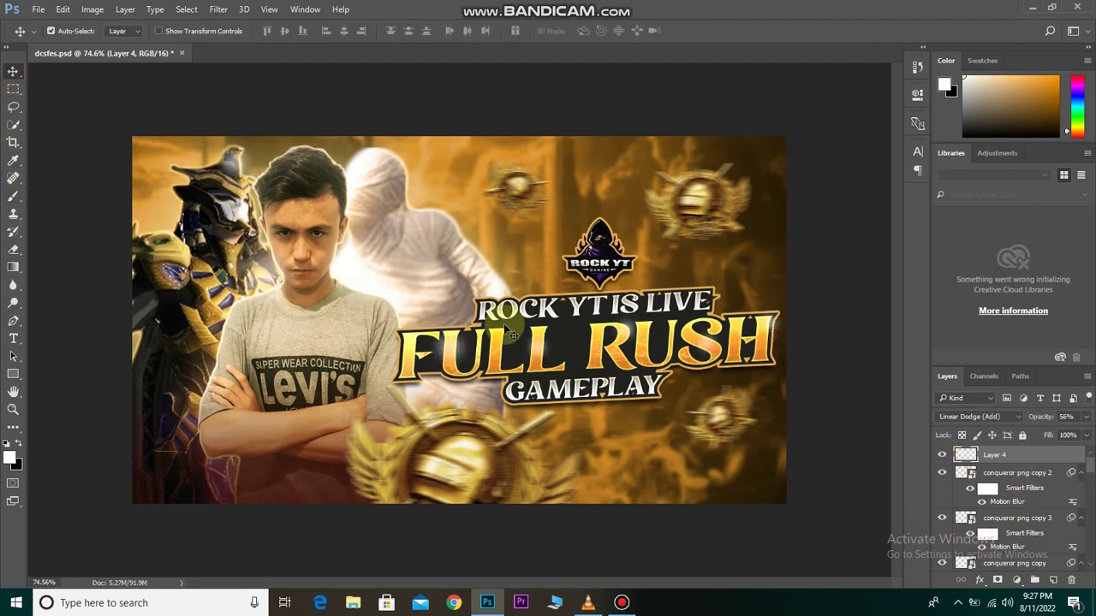
left_click(976, 416)
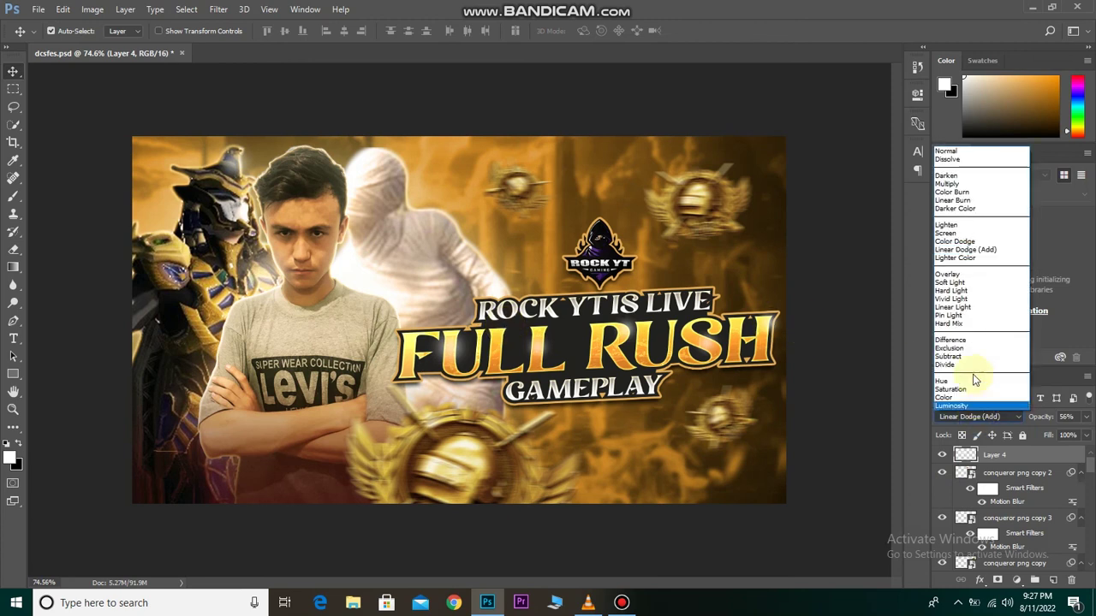
left_click(950, 283)
left_click_drag(1039, 417, 1066, 417)
left_click(941, 455)
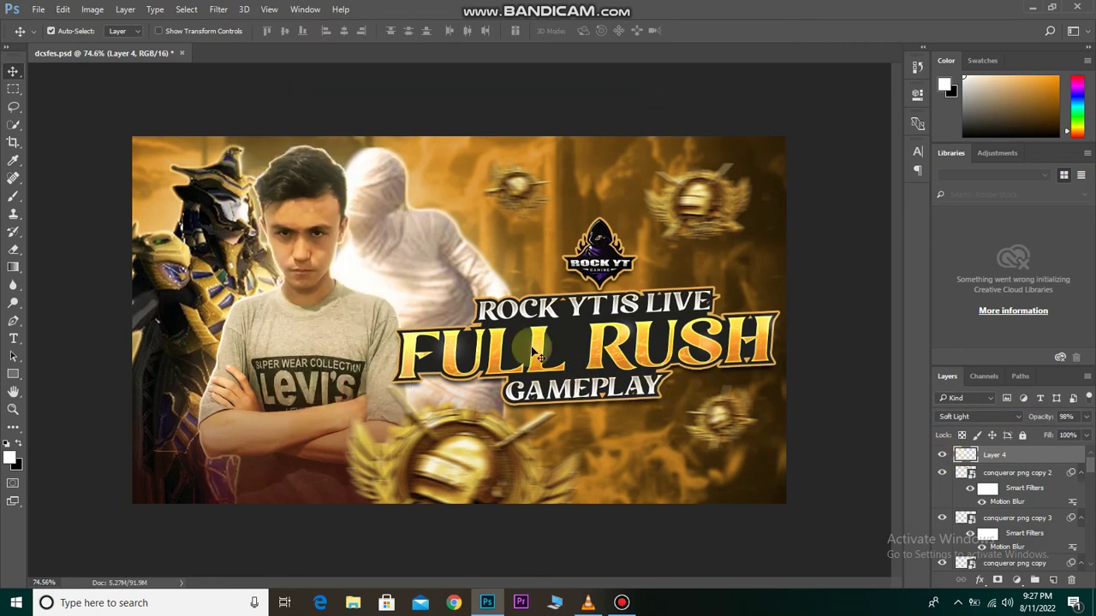
key("ctrl+shift+alt+e")
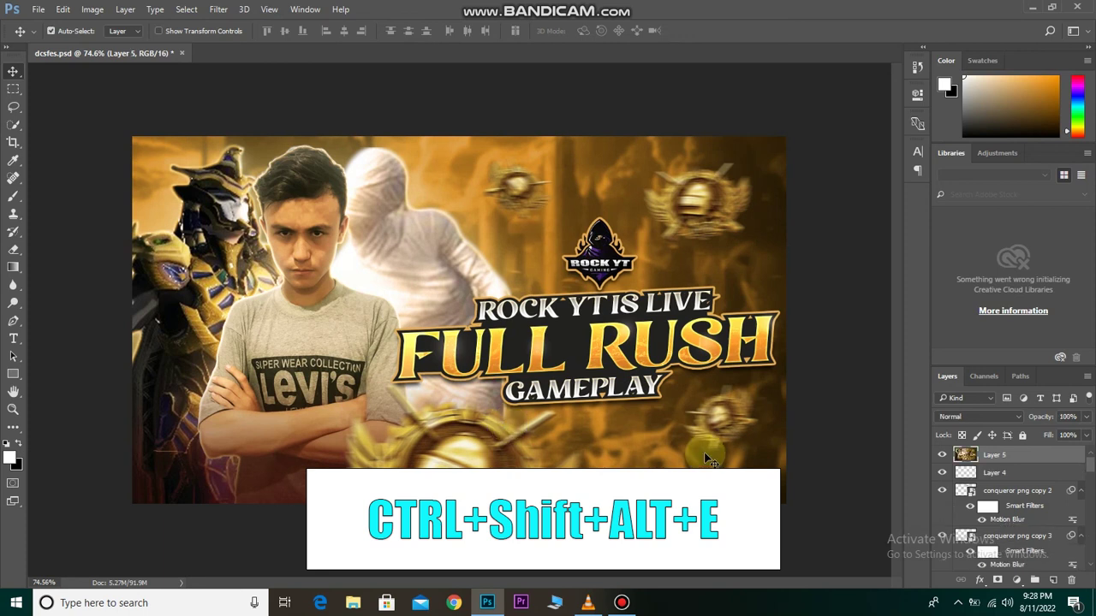
right_click(1051, 455)
Convert Layer 5 to a smart object, open Camera Raw, and raise Contrast to +10.
left_click(833, 243)
left_click(218, 9)
left_click(282, 88)
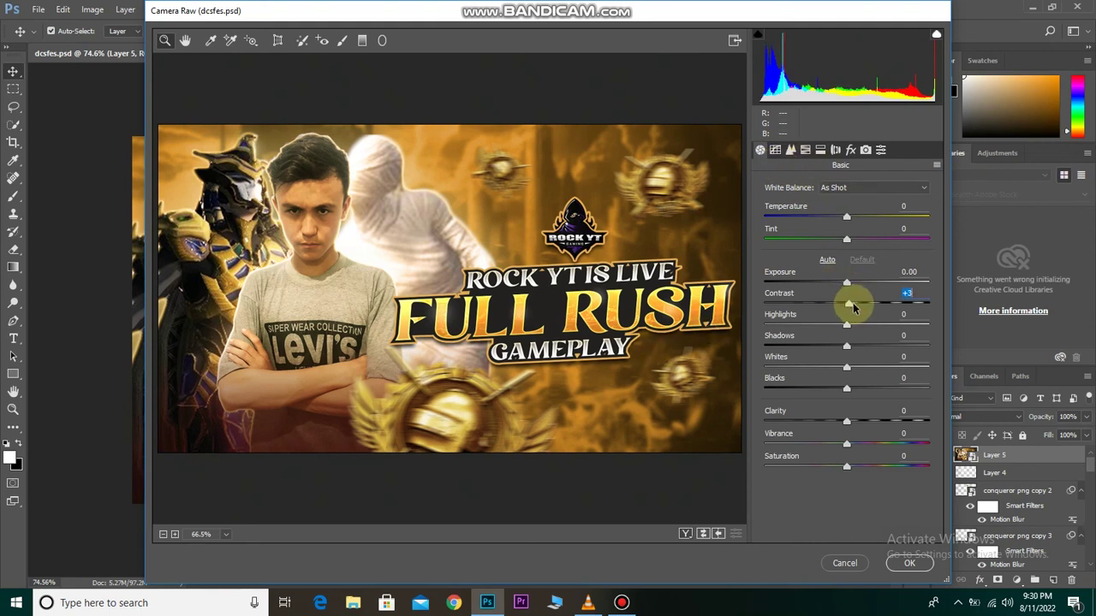
mouse_move(847, 307)
left_mouse_down()
mouse_move(855, 339)
mouse_move(834, 346)
mouse_move(866, 354)
left_mouse_up()
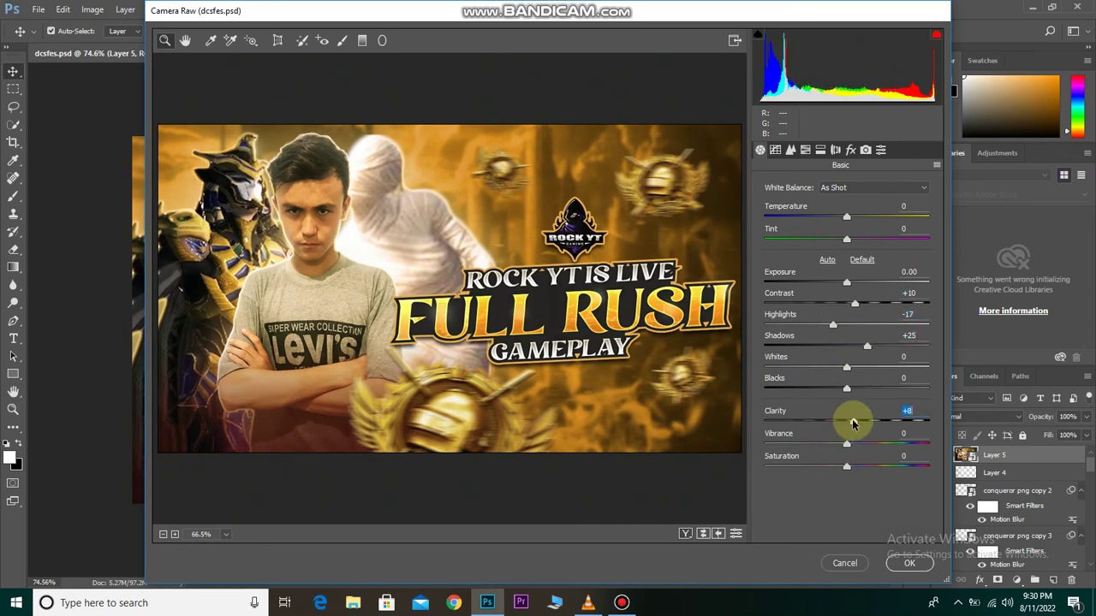
Sharpen the image to 38 with Masking raised to 100 in the Detail panel.
left_click(790, 150)
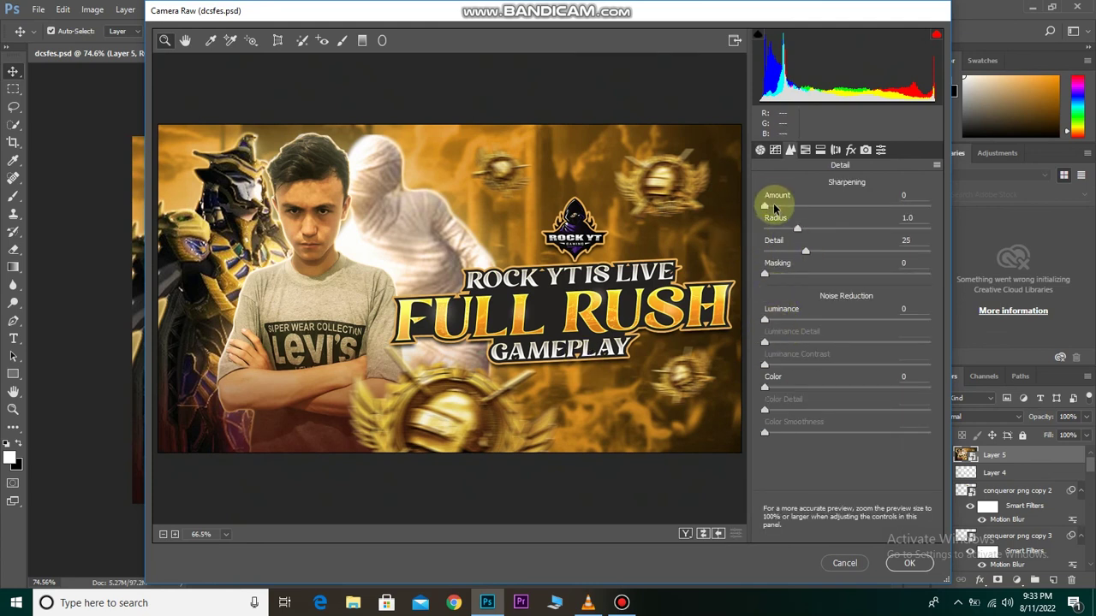
left_click(775, 208)
left_click_drag(779, 207, 805, 208)
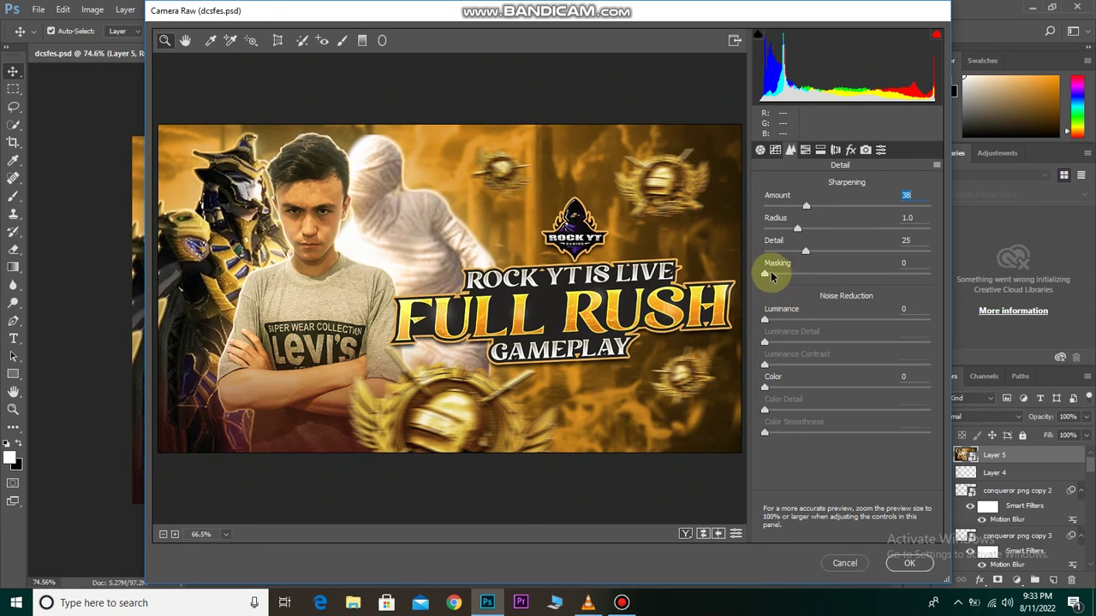
left_click(776, 281)
left_click_drag(781, 277, 928, 274)
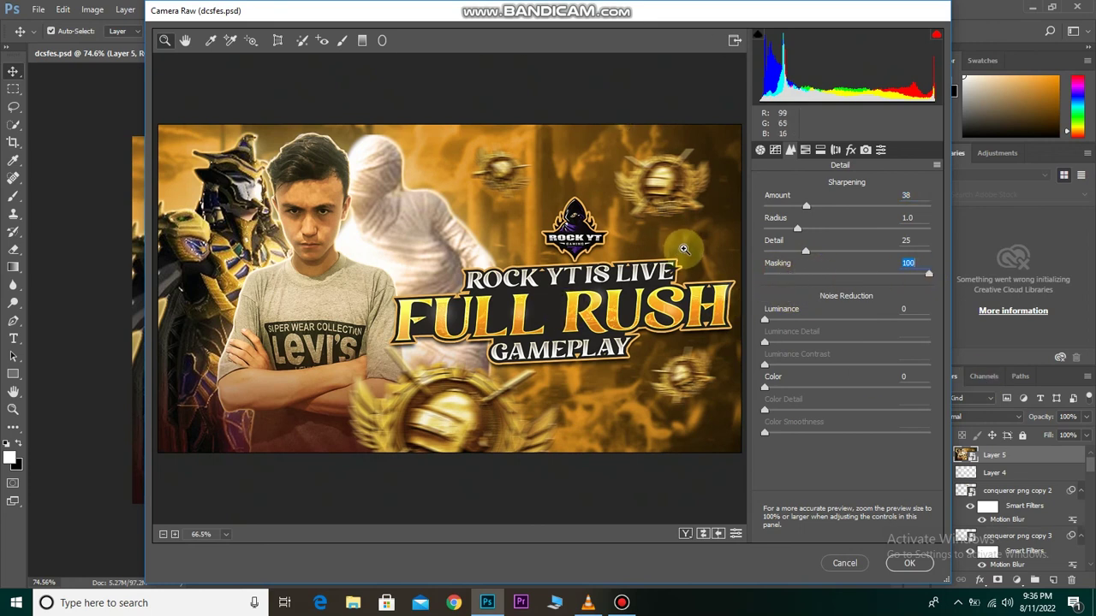
Set Dehaze to +16 and Vignette to -10, then apply the Camera Raw grade.
left_click(849, 150)
left_click(836, 150)
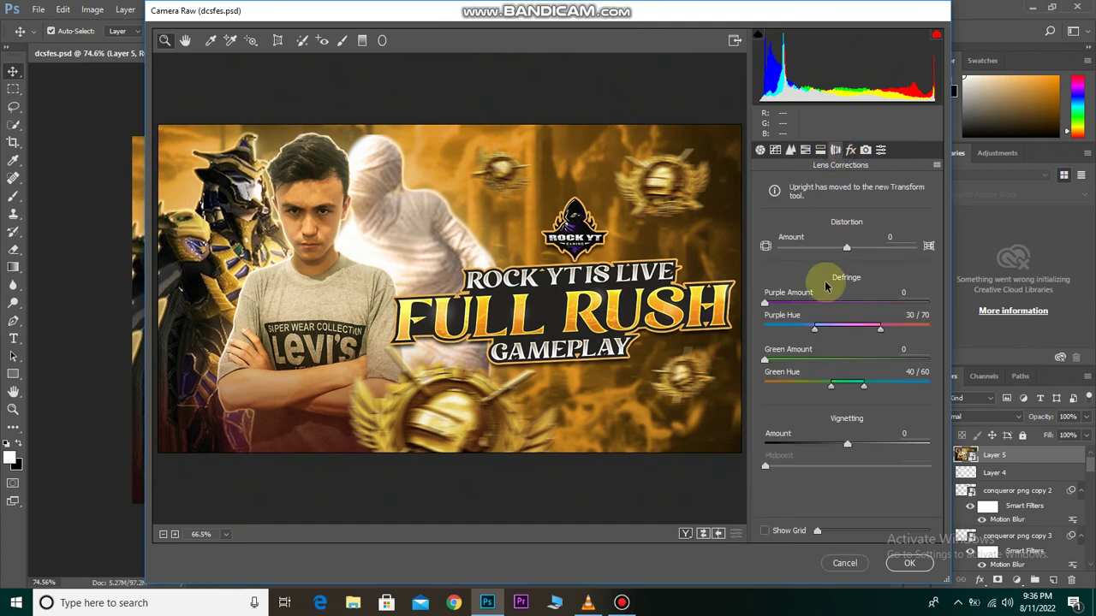
left_click(851, 150)
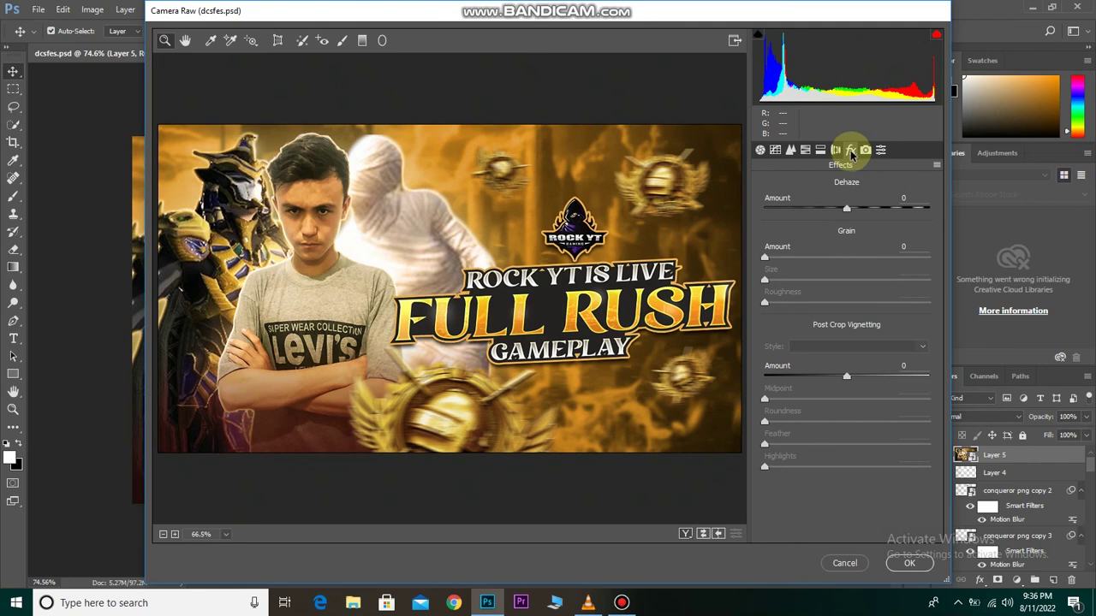
left_click_drag(854, 213, 862, 212)
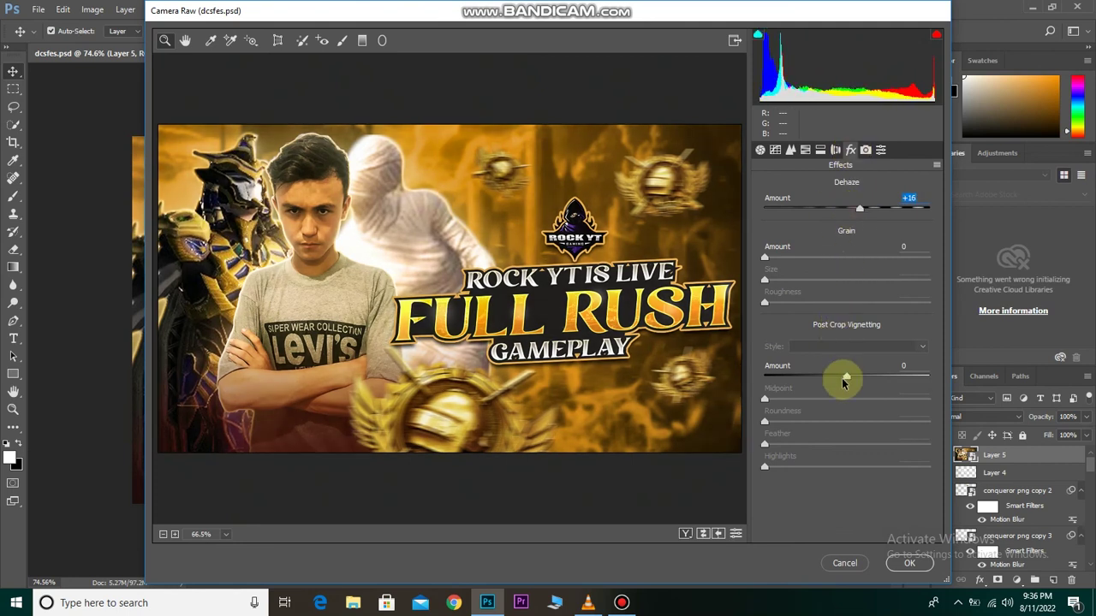
left_click_drag(845, 373, 839, 374)
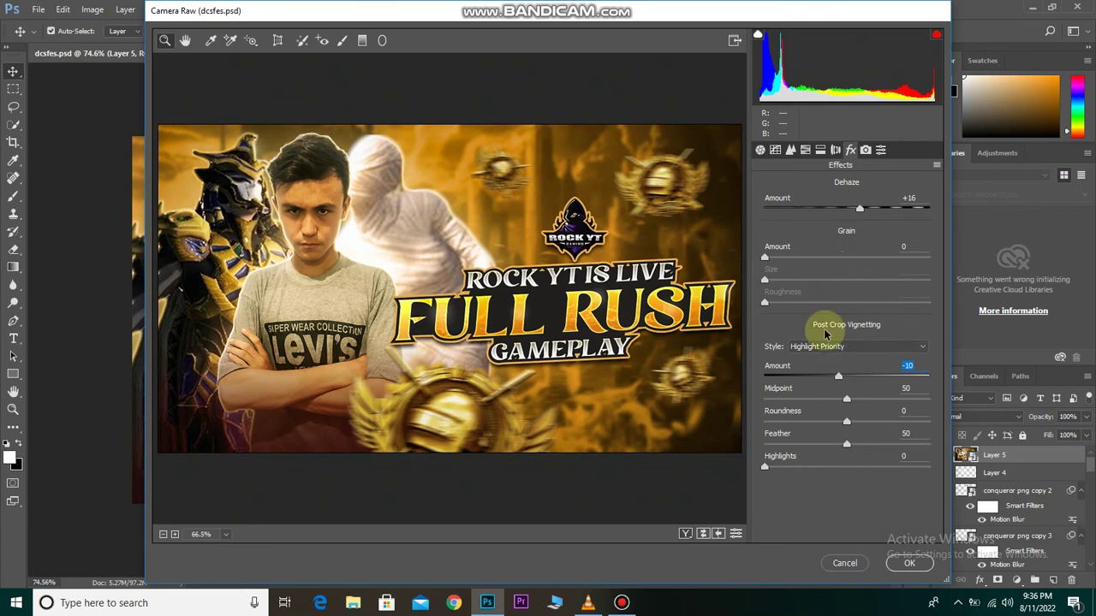
left_click(760, 150)
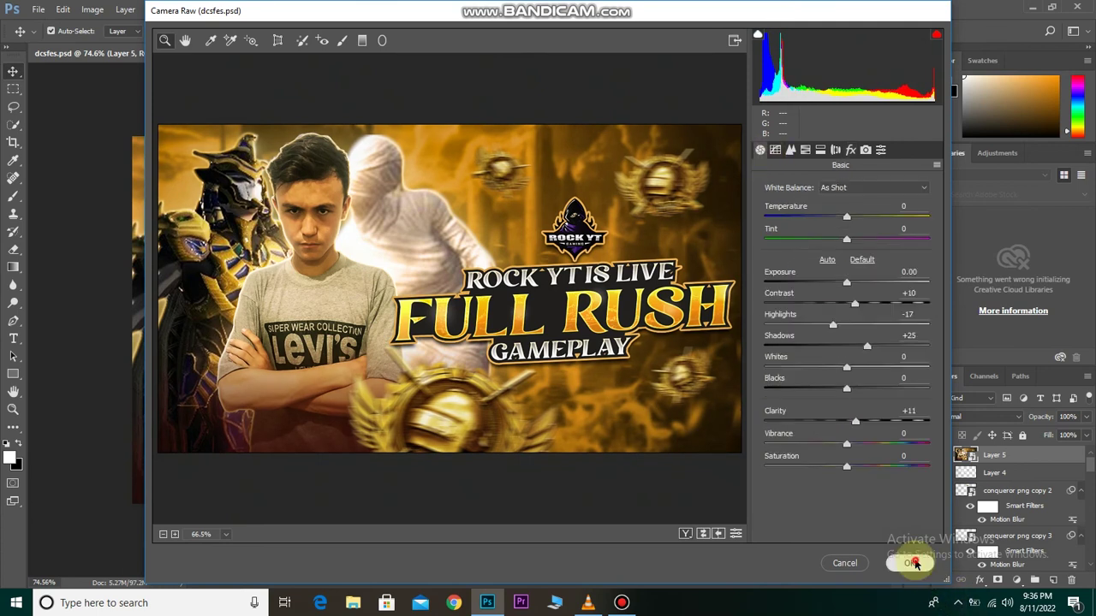
left_click(909, 562)
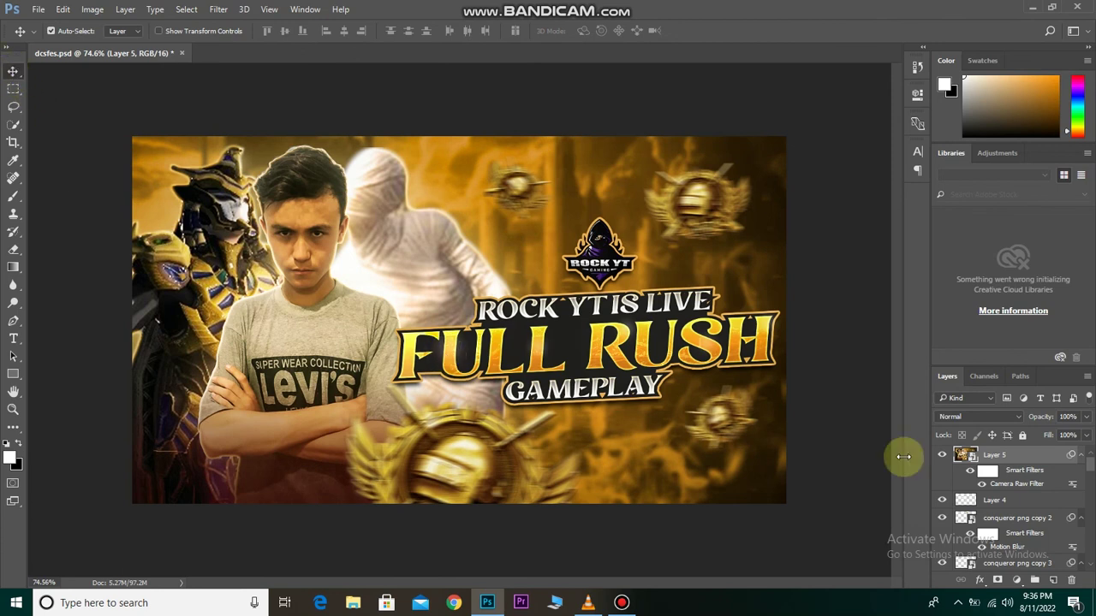
left_click(942, 455)
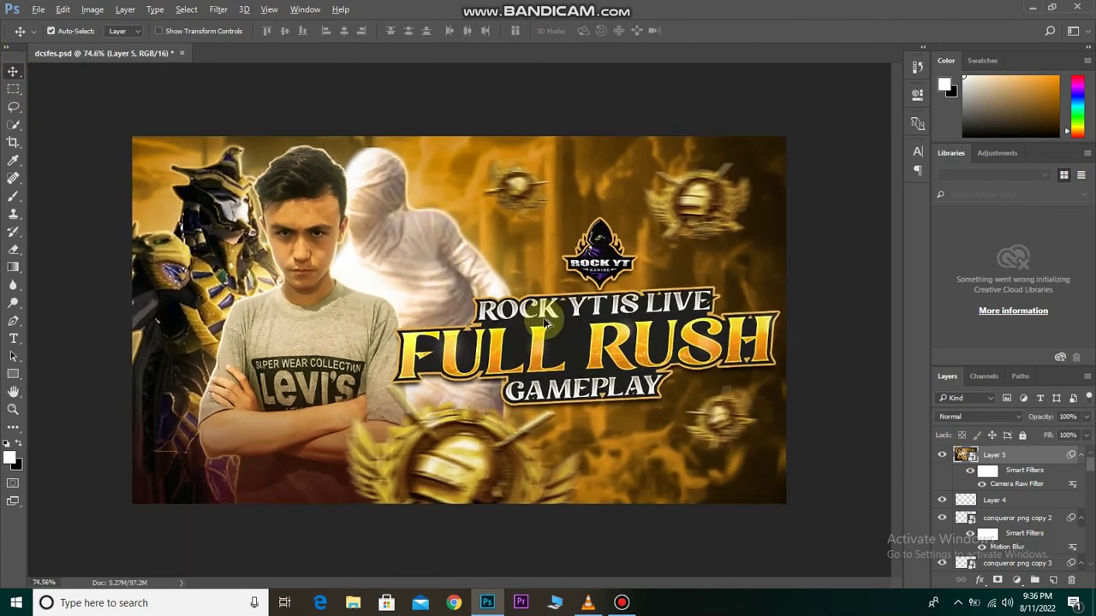